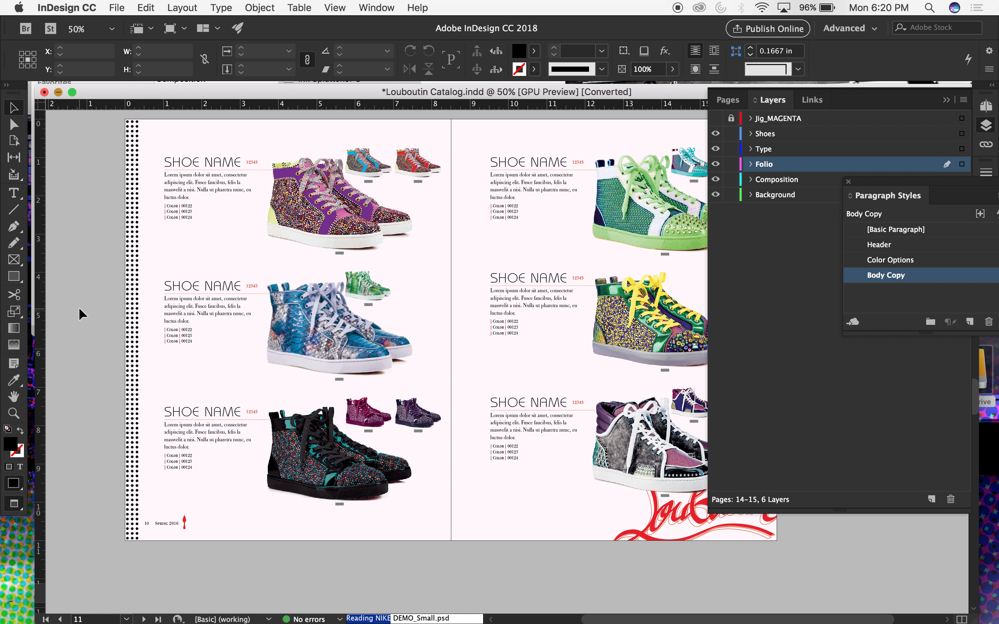
Delete the description text block of the first shoe on the left page.
{"action": "left_click", "coordinate": [129, 136]}
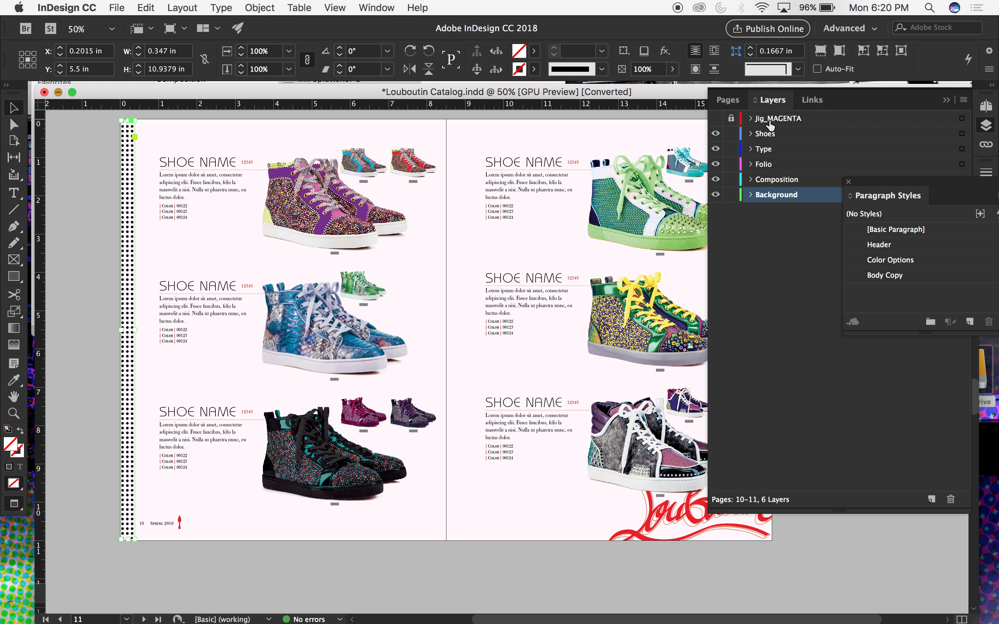
{"action": "left_click", "coordinate": [945, 100]}
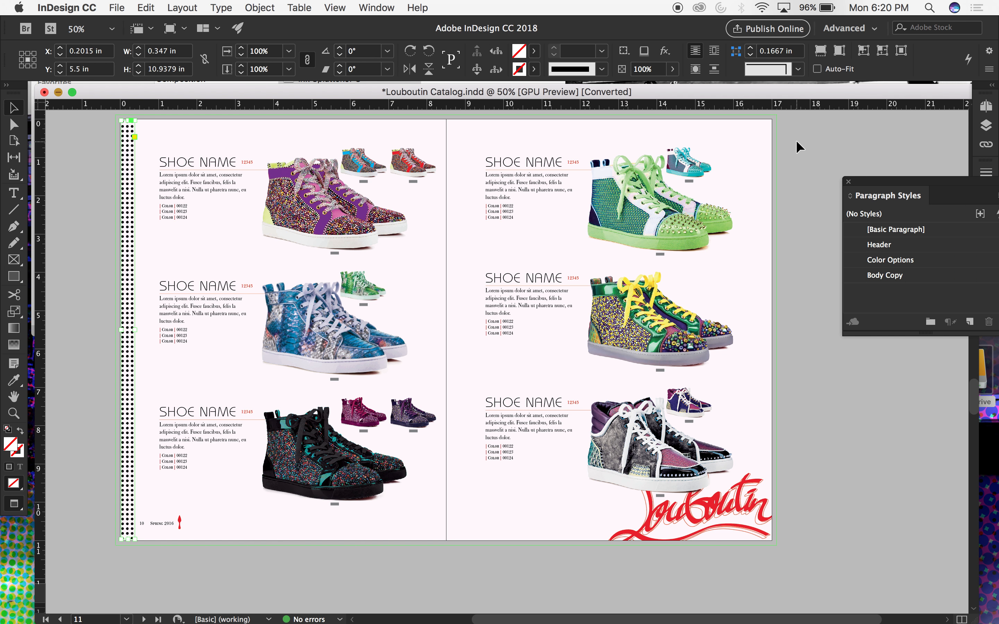
{"action": "left_click", "coordinate": [987, 125]}
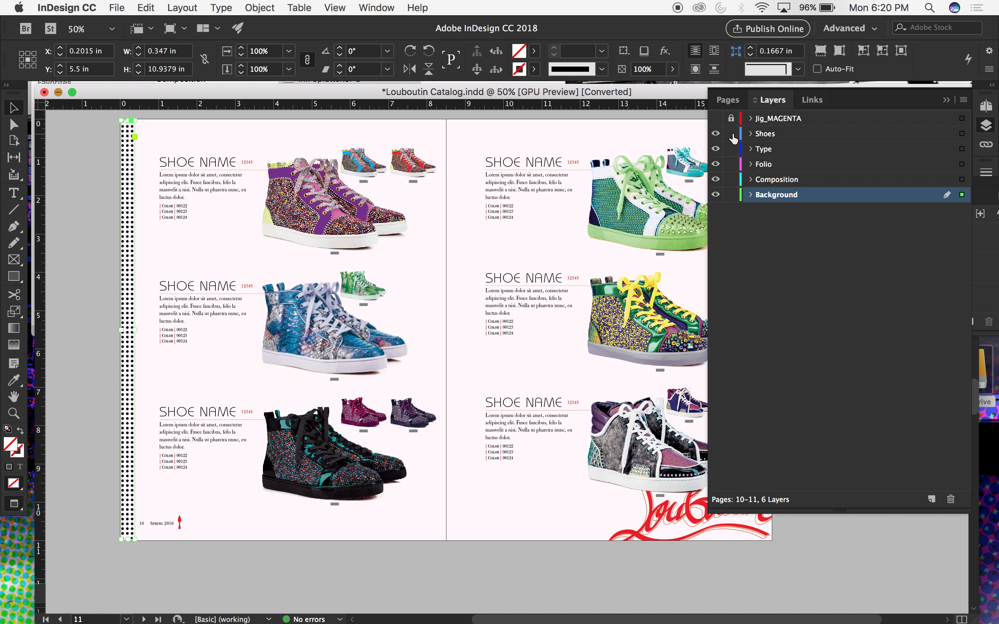
{"action": "left_click", "coordinate": [214, 185]}
{"action": "key", "text": "Delete"}
{"action": "left_click", "coordinate": [485, 121]}
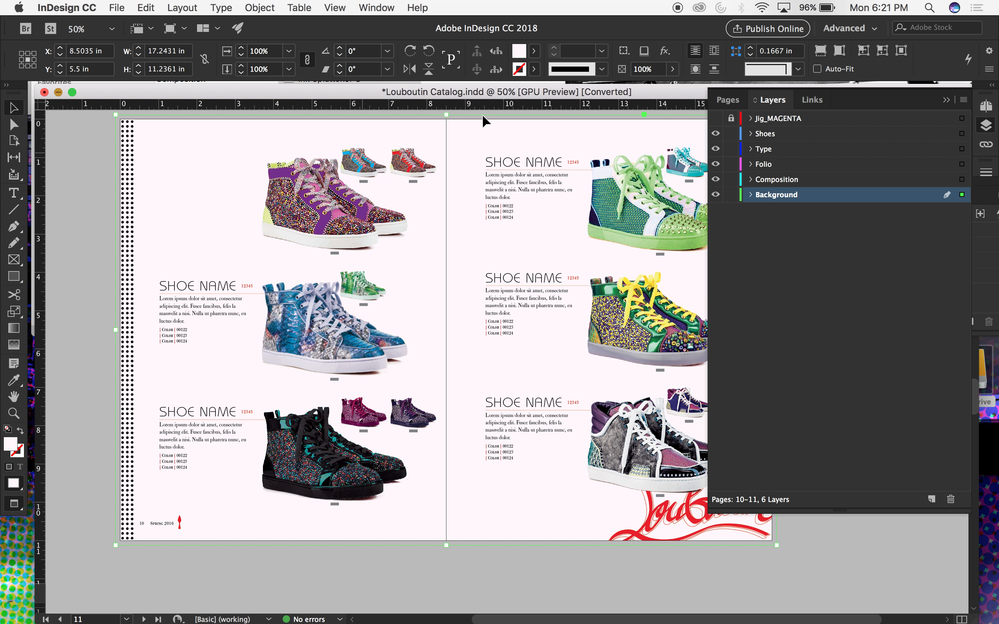
{"action": "key", "text": "super+shift+a"}
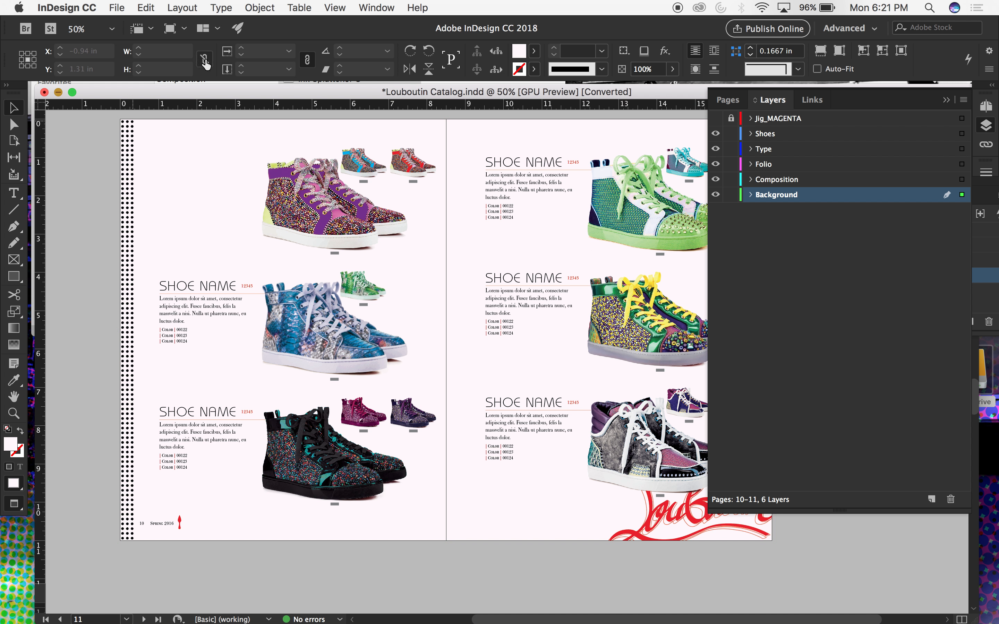
Unlock all objects on the spread and delete the dotted strip and the folio from the left page.
{"action": "left_click", "coordinate": [259, 7]}
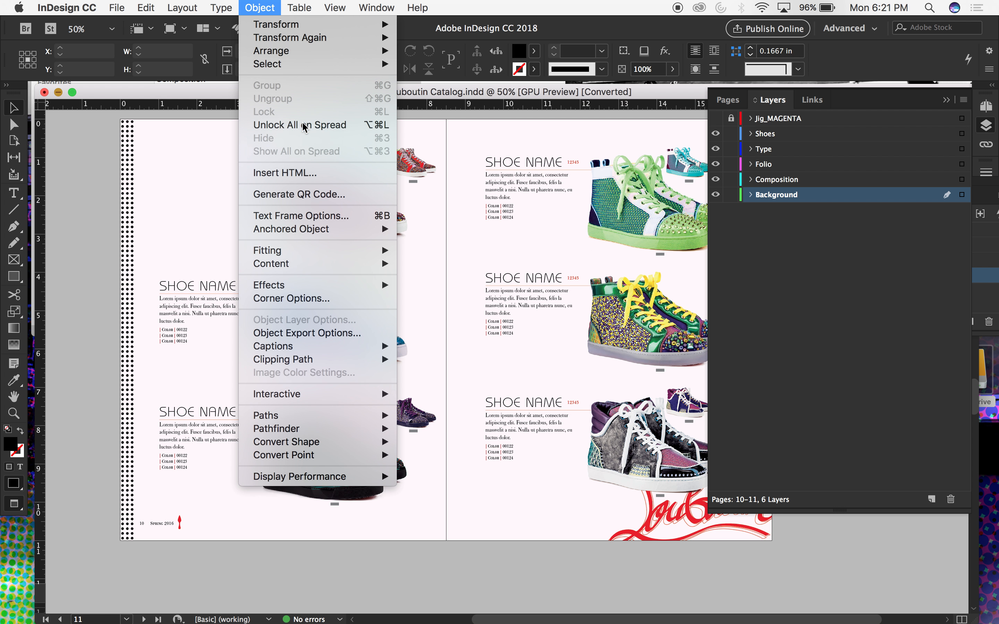
{"action": "left_click", "coordinate": [300, 125]}
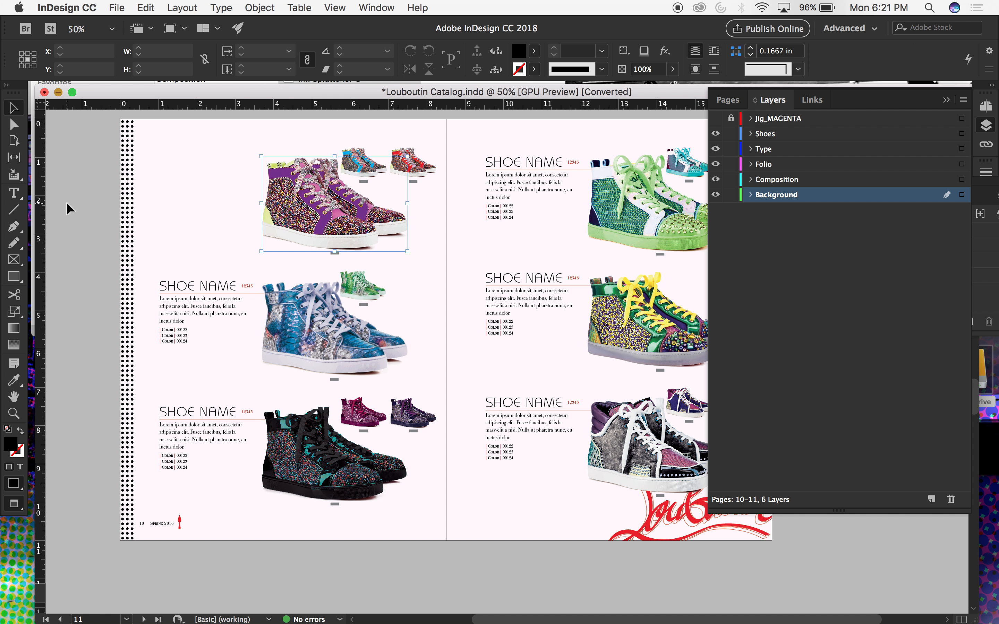
{"action": "left_click", "coordinate": [128, 190]}
{"action": "key", "text": "Delete"}
{"action": "left_click", "coordinate": [163, 519]}
{"action": "key", "text": "Delete"}
Delete the third shoe row's description, main shoe image and two small shoe images on the left page.
{"action": "left_click", "coordinate": [326, 442]}
{"action": "key", "text": "Delete"}
{"action": "left_click", "coordinate": [215, 422]}
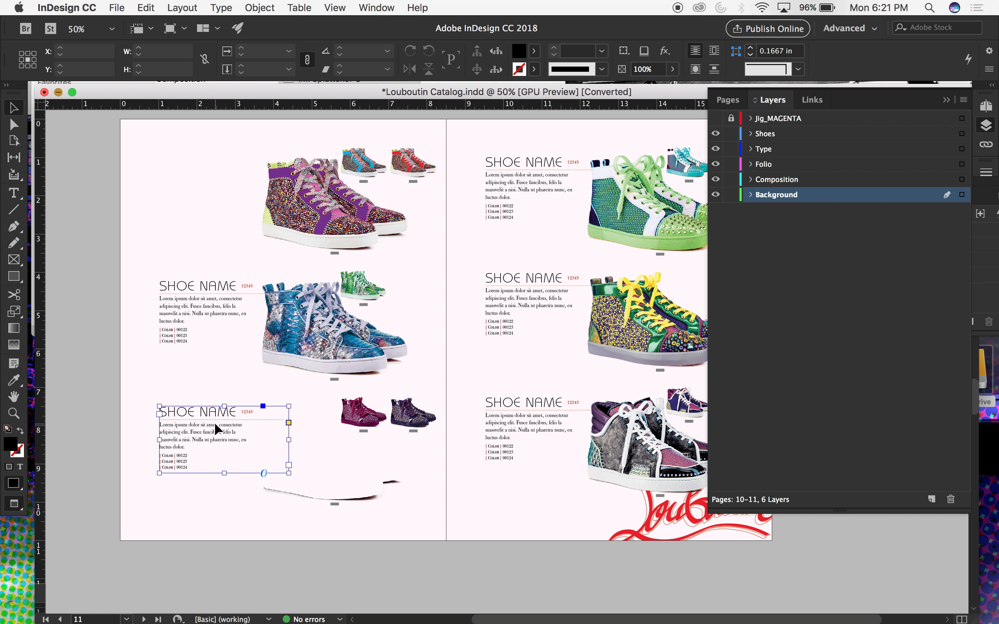
{"action": "key", "text": "Delete"}
{"action": "left_click", "coordinate": [363, 413]}
{"action": "key", "text": "Delete"}
{"action": "left_click", "coordinate": [412, 413]}
{"action": "key", "text": "Delete"}
Delete all remaining shoe images, captions and text on the left page, keeping the pink background.
{"action": "left_click_drag", "start_coordinate": [85, 140], "coordinate": [440, 555]}
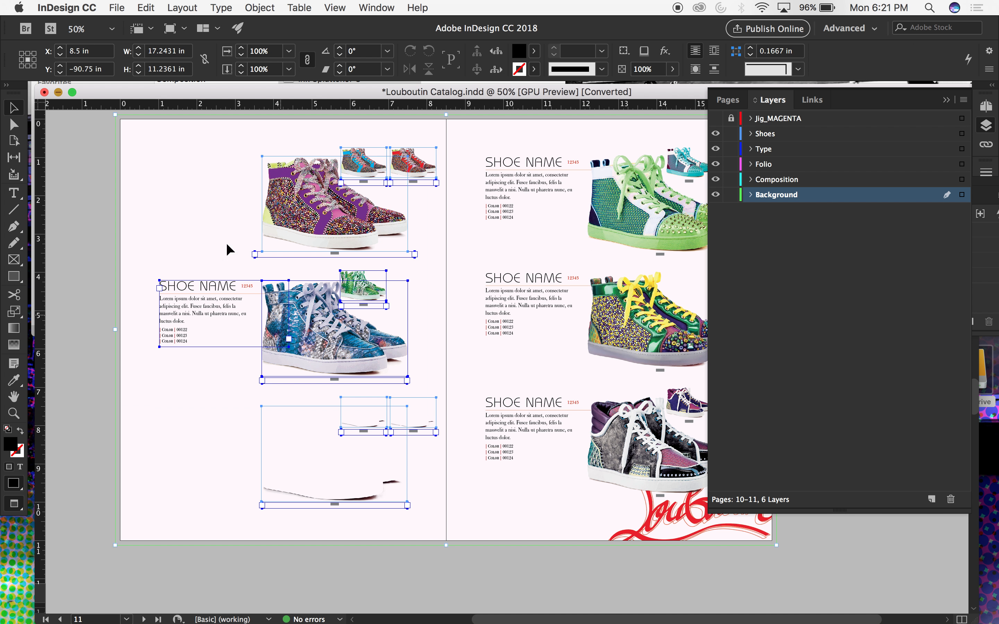
{"action": "left_click", "coordinate": [162, 157], "text": "shift"}
{"action": "key", "text": "Delete"}
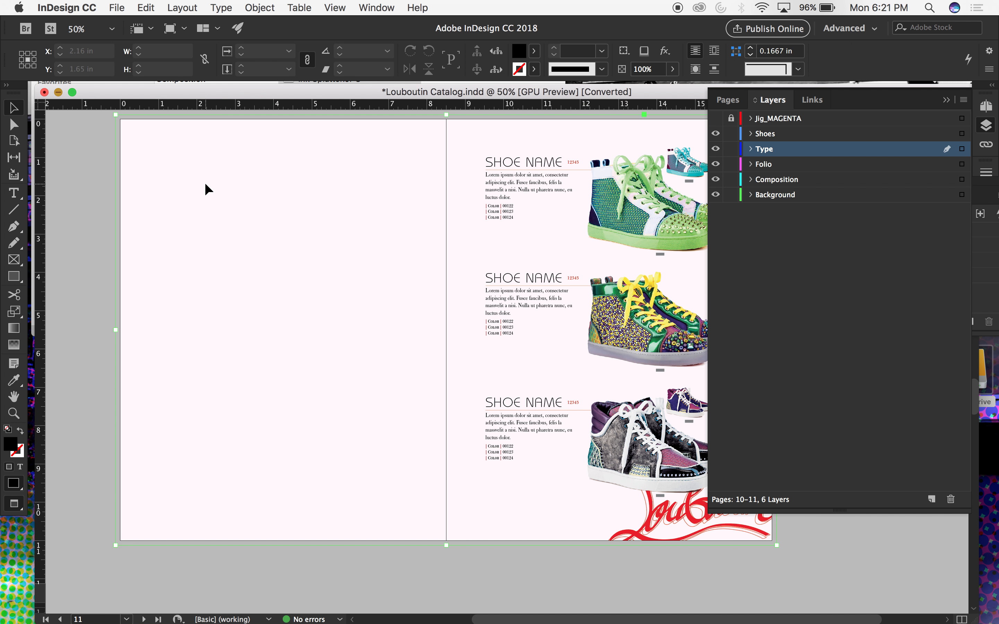
Shrink the pink background frame so that it covers only the right page.
{"action": "left_click", "coordinate": [205, 190]}
{"action": "left_click_drag", "start_coordinate": [116, 330], "coordinate": [446, 362]}
{"action": "left_click", "coordinate": [310, 298]}
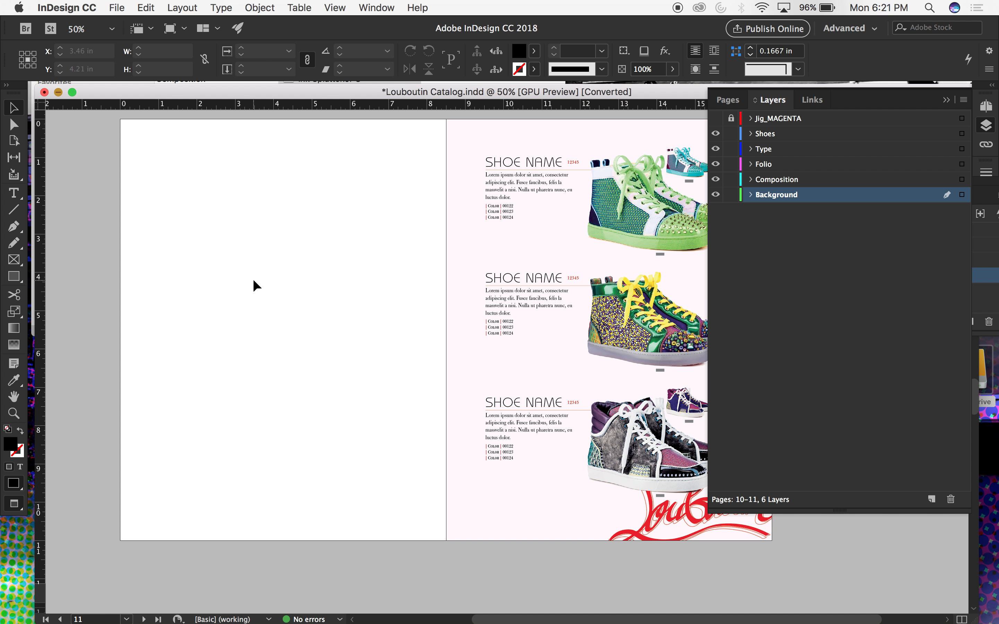
Draw a black-filled rectangle of 8.5 × 11 in covering the whole left page on the Background layer.
{"action": "key", "text": "m"}
{"action": "left_click_drag", "start_coordinate": [120, 120], "coordinate": [446, 540]}
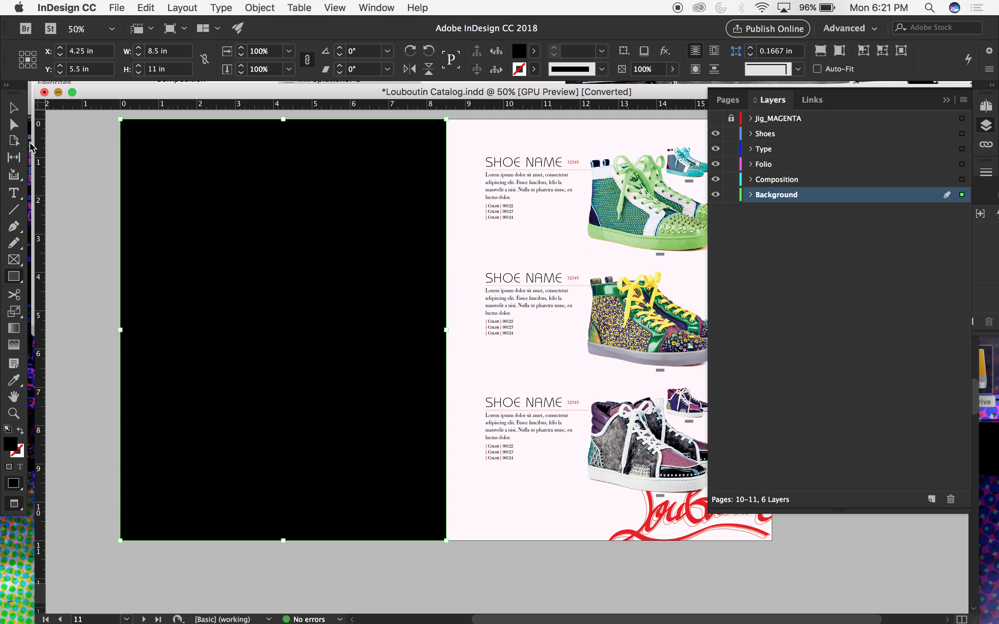
{"action": "left_click", "coordinate": [18, 108]}
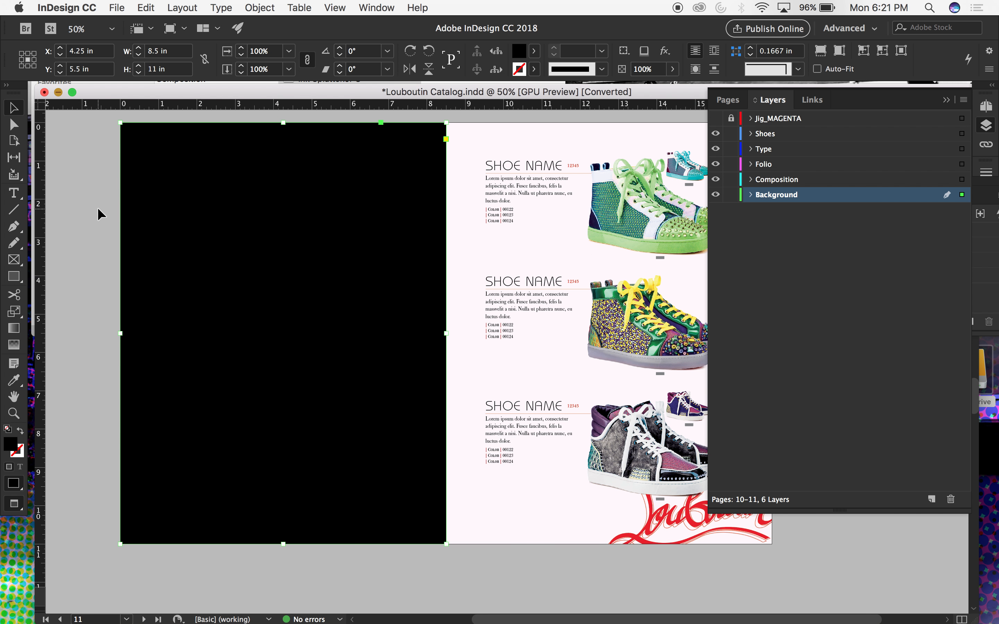
Turn off preview mode and delete all guides on the spread.
{"action": "key", "text": "w"}
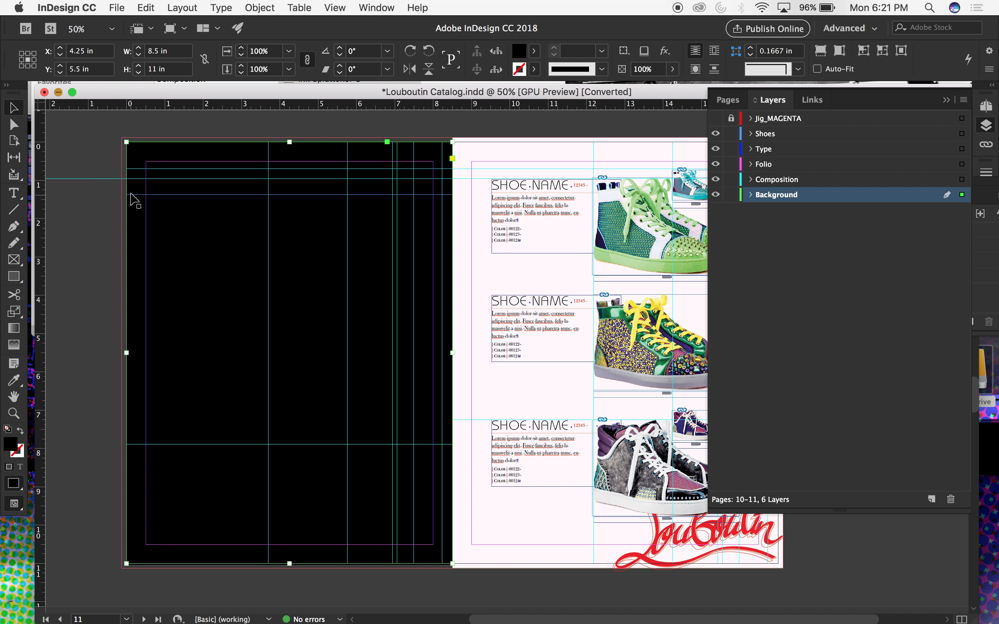
{"action": "left_click", "coordinate": [299, 7]}
{"action": "mouse_move", "coordinate": [328, 5]}
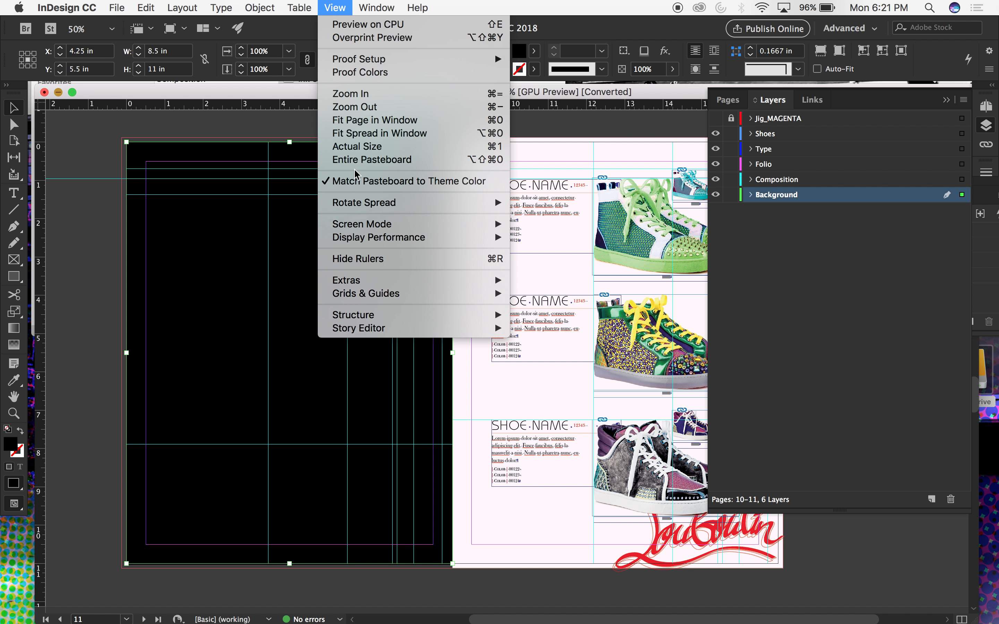
{"action": "mouse_move", "coordinate": [454, 293]}
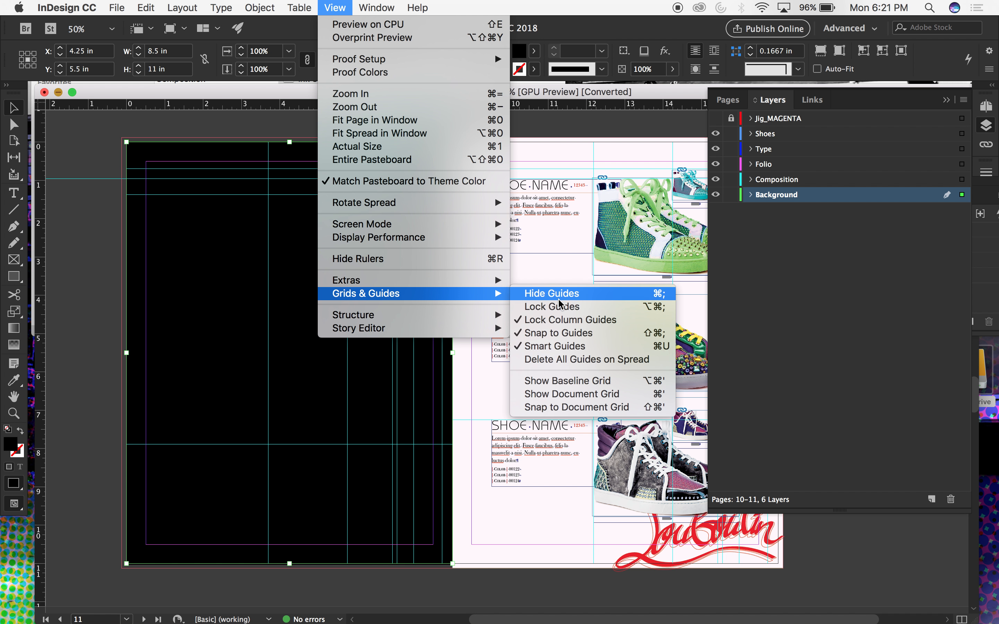
{"action": "left_click", "coordinate": [559, 360]}
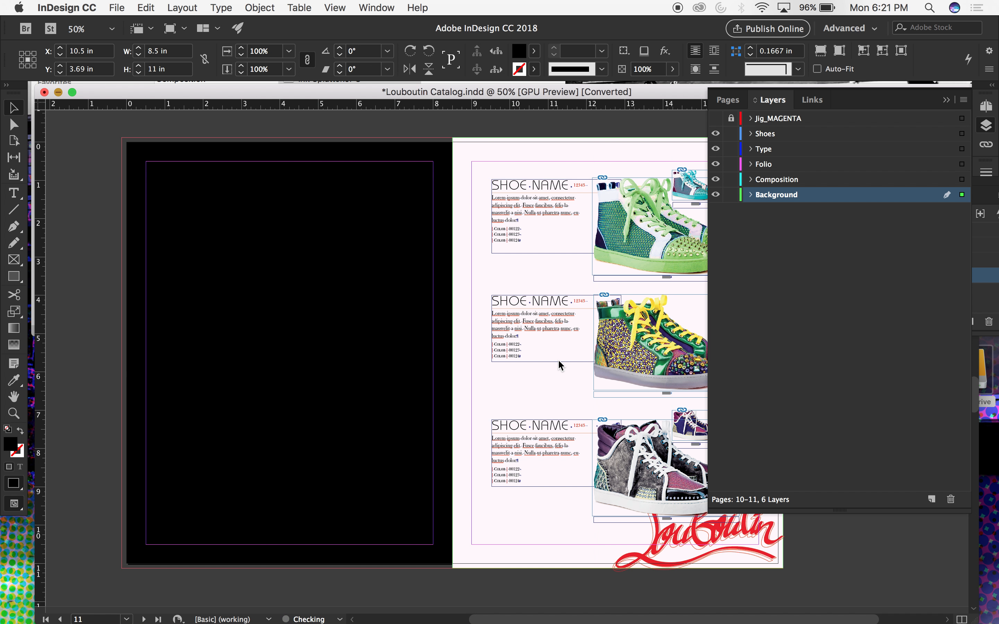
Extend the black rectangle to the left page's outer bleed and across the right page's text columns, about 12.3 × 11.25 in.
{"action": "left_click", "coordinate": [141, 159]}
{"action": "left_click_drag", "start_coordinate": [128, 142], "coordinate": [120, 138]}
{"action": "left_click_drag", "start_coordinate": [287, 563], "coordinate": [286, 568]}
{"action": "left_click_drag", "start_coordinate": [453, 353], "coordinate": [594, 349]}
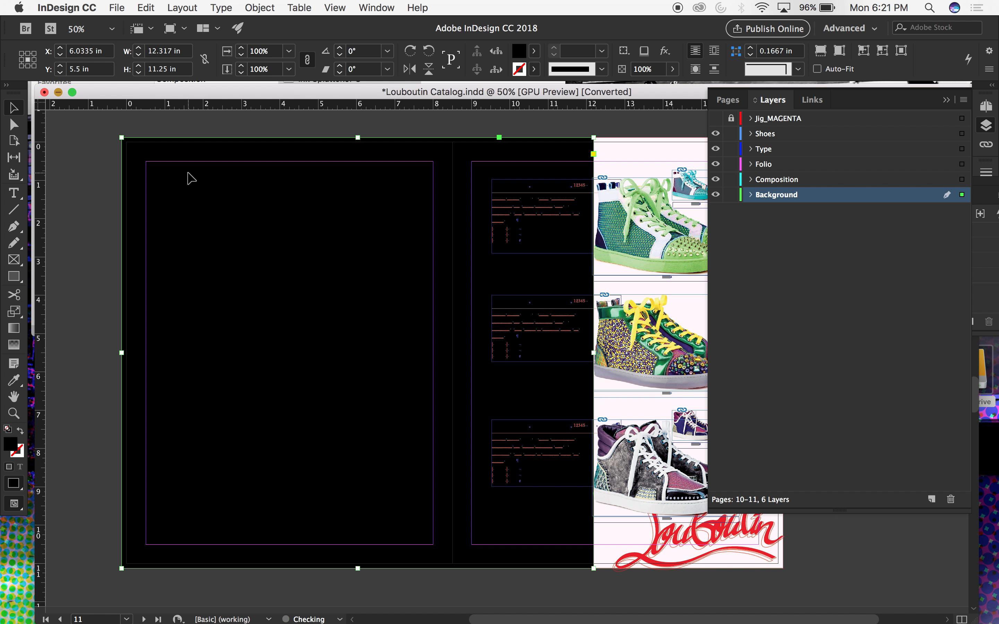
Set the black rectangle's width to 12.25 in.
{"action": "left_click", "coordinate": [170, 59]}
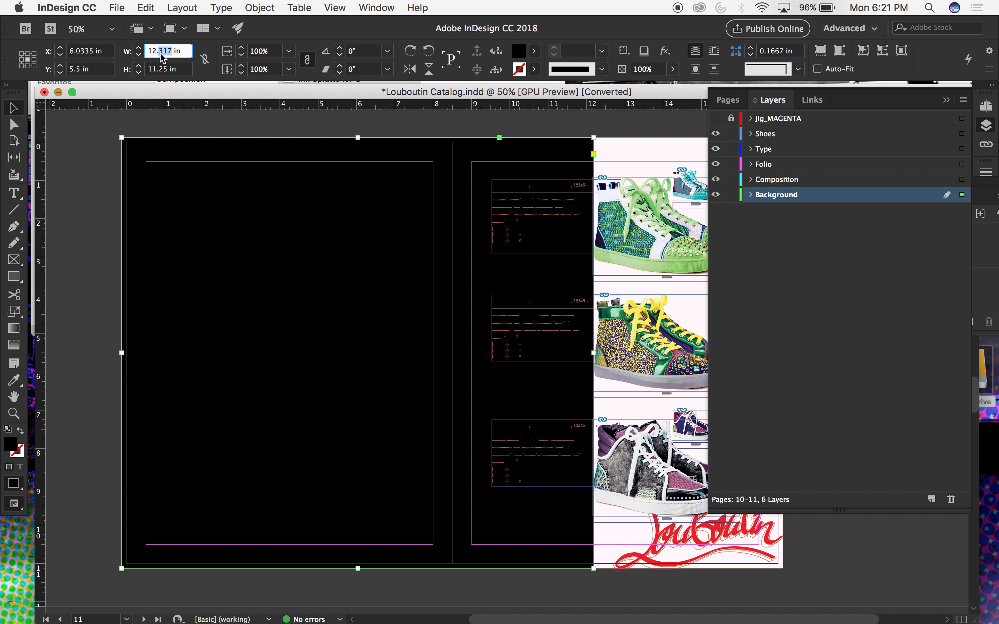
{"action": "type", "text": "5.5"}
{"action": "key", "text": "Return"}
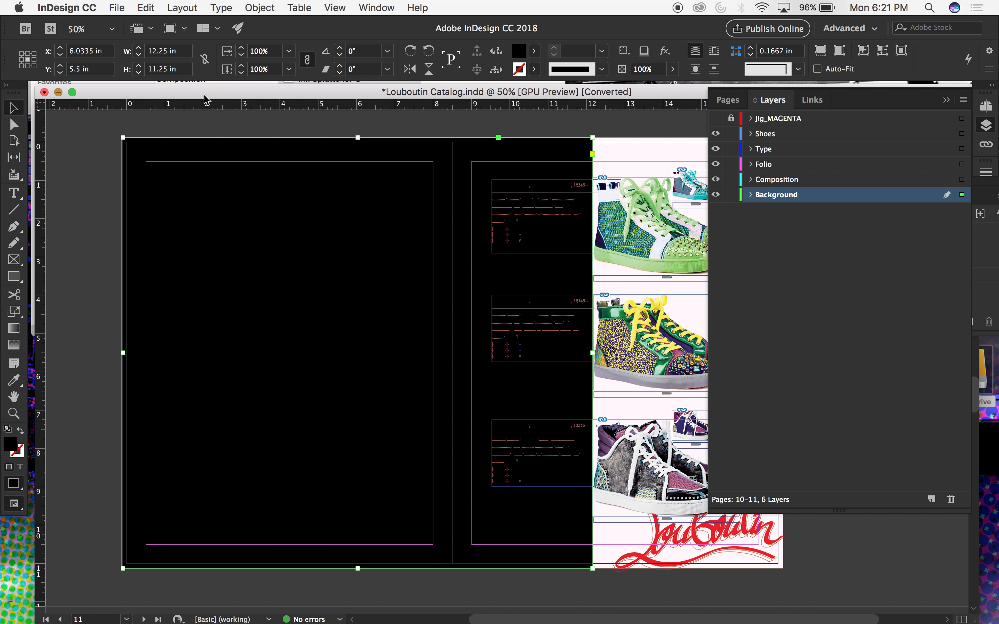
Align the black rectangle with the left page's outer bleed edge and delete it after previewing the spread.
{"action": "mouse_move", "coordinate": [206, 194]}
{"action": "left_mouse_down"}
{"action": "mouse_move", "coordinate": [188, 194]}
{"action": "mouse_move", "coordinate": [202, 194]}
{"action": "left_mouse_up"}
{"action": "key", "text": "w"}
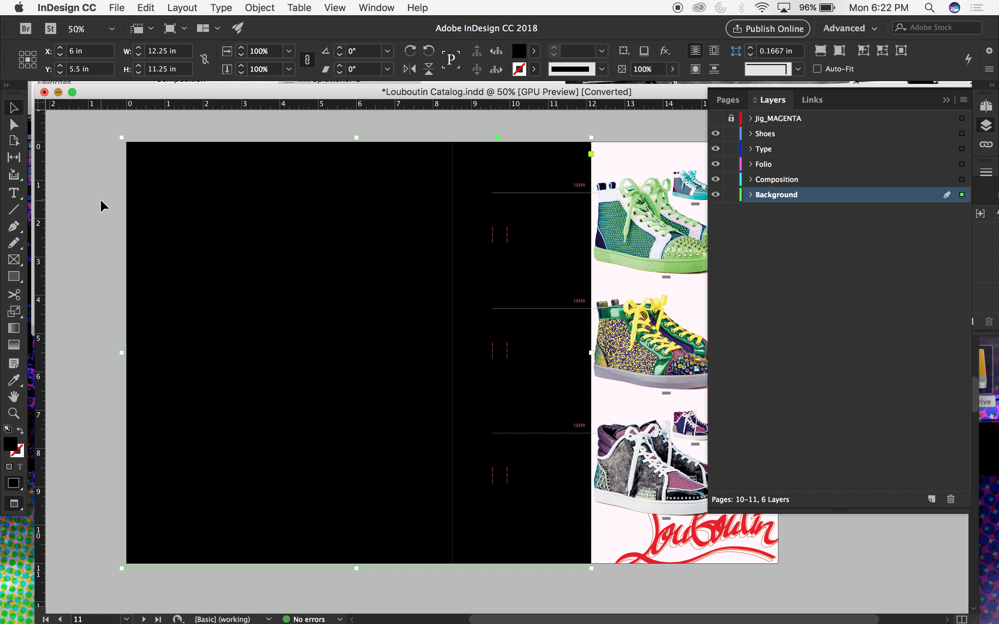
{"action": "key", "text": "Delete"}
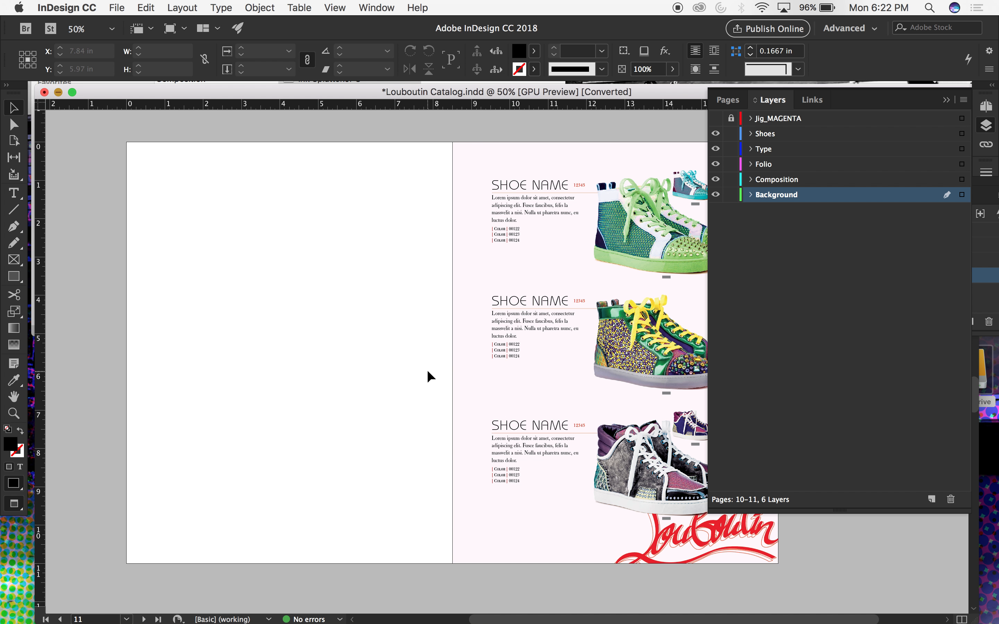
Switch to Photoshop and start a new document with CMYK Color mode and transparent background contents.
{"action": "left_click", "coordinate": [317, 609]}
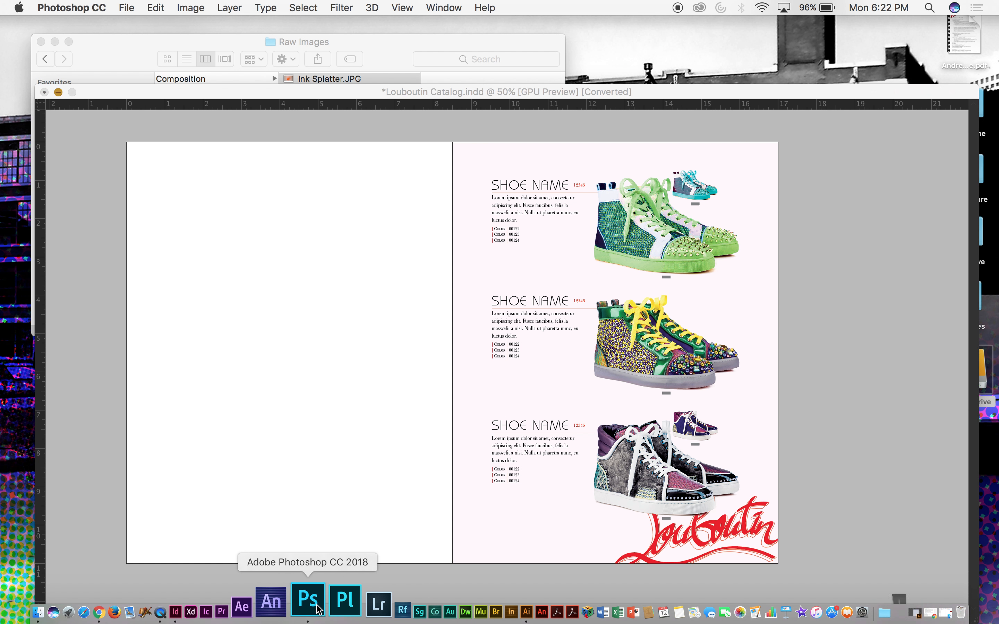
{"action": "left_click", "coordinate": [128, 6]}
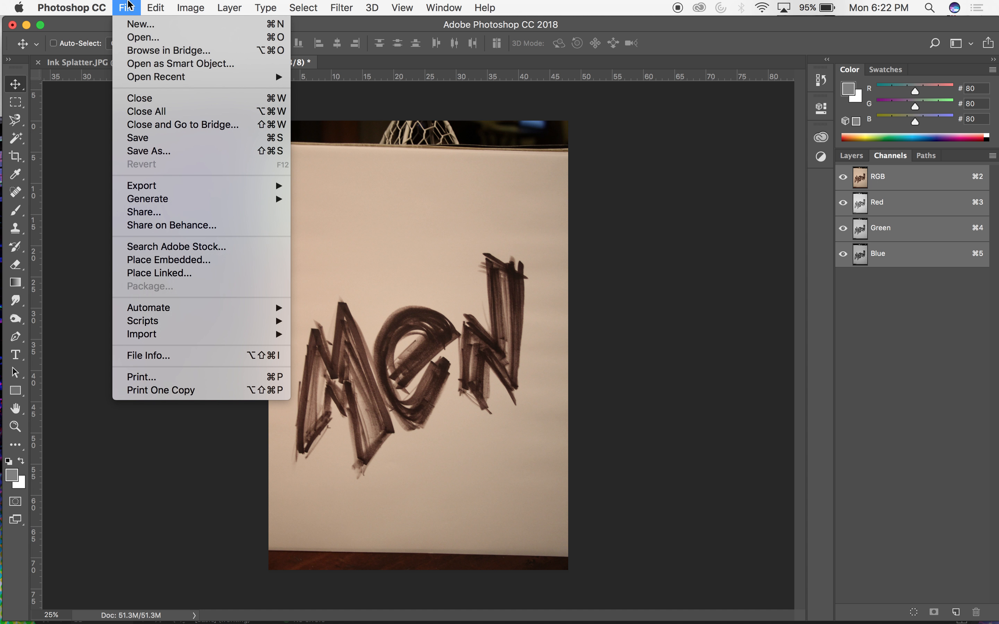
{"action": "left_click", "coordinate": [140, 24]}
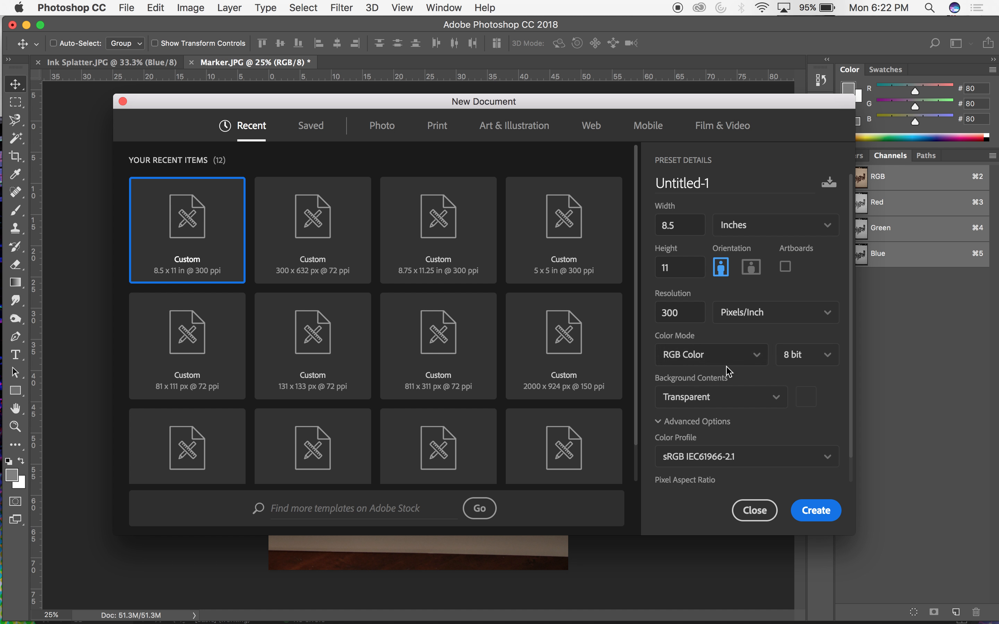
{"action": "left_click", "coordinate": [740, 358]}
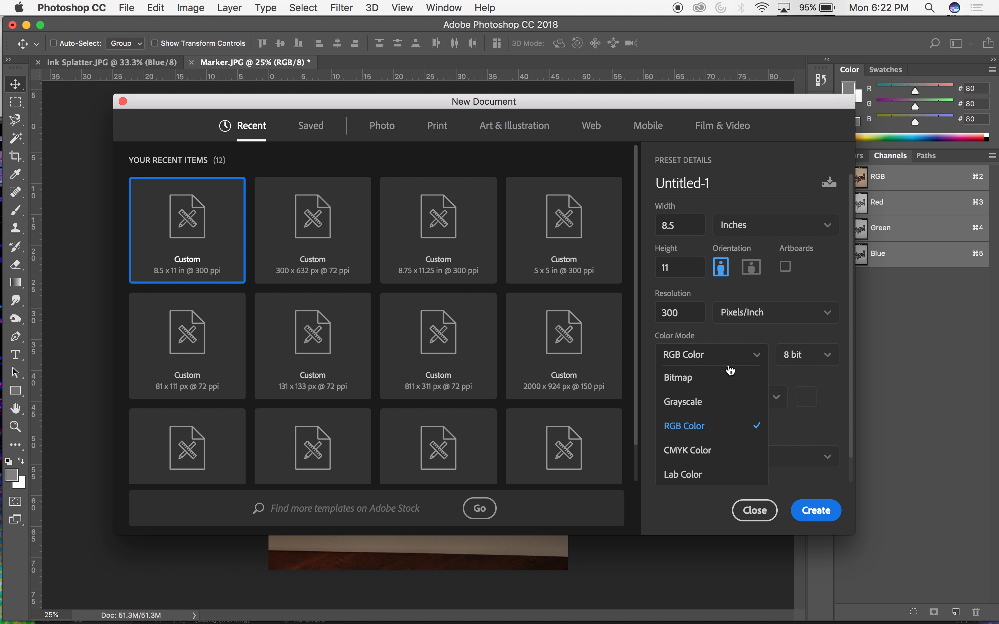
{"action": "left_click", "coordinate": [706, 457]}
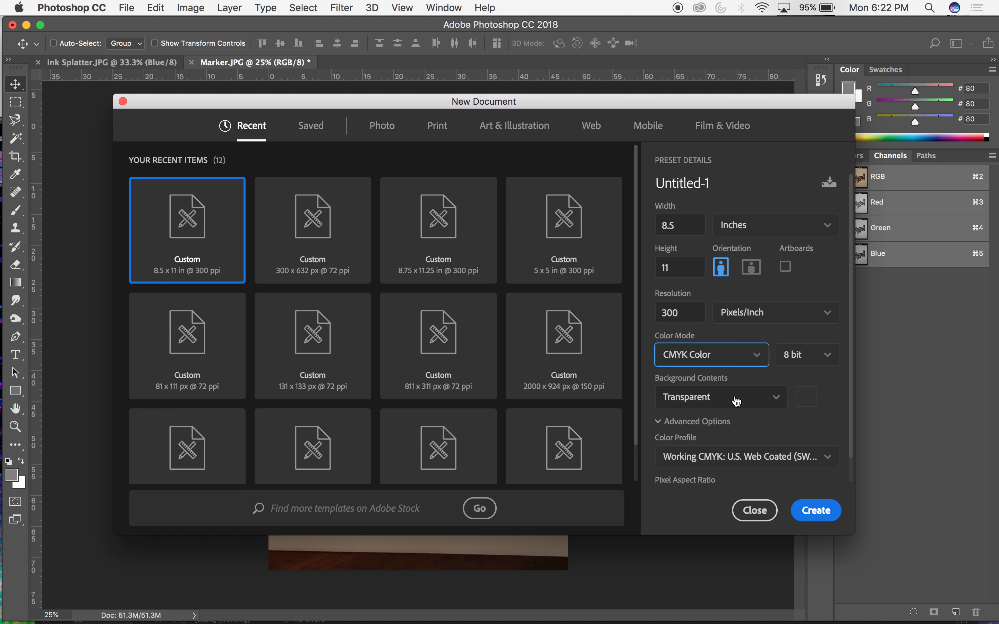
{"action": "left_click", "coordinate": [733, 407]}
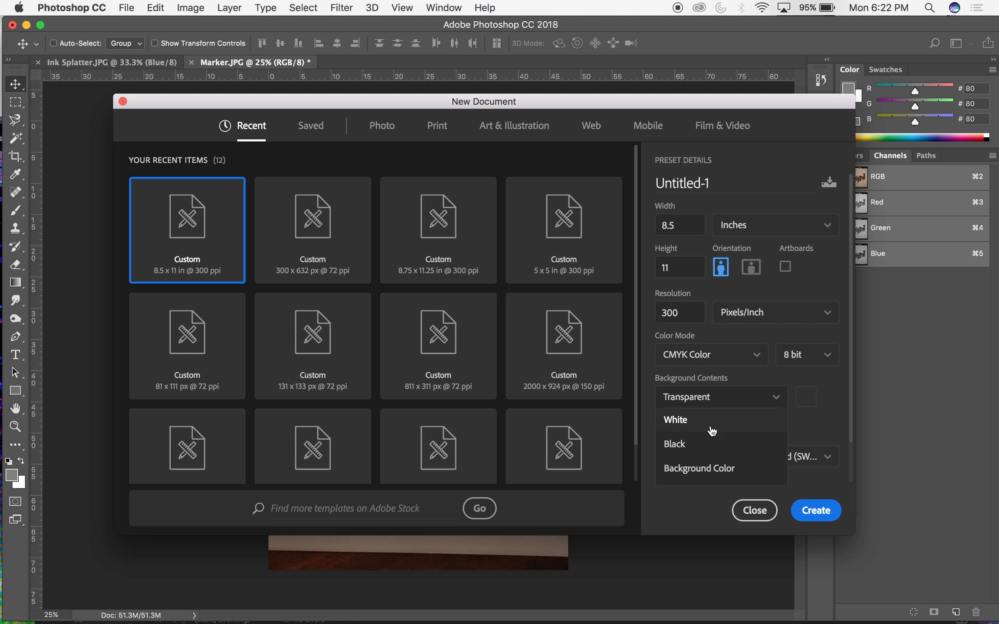
{"action": "left_click", "coordinate": [727, 400]}
Set the new document's size to 12.25 × 11.25 inches, create it and show its layers.
{"action": "left_click_drag", "start_coordinate": [680, 229], "coordinate": [661, 227]}
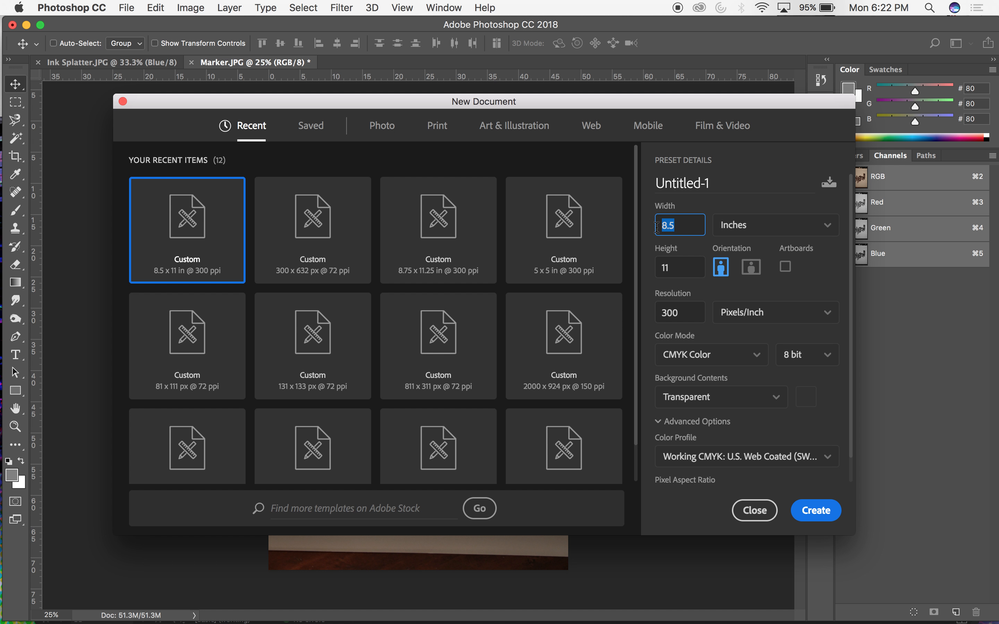
{"action": "type", "text": "12"}
{"action": "left_click", "coordinate": [676, 275]}
{"action": "type", "text": "11.25"}
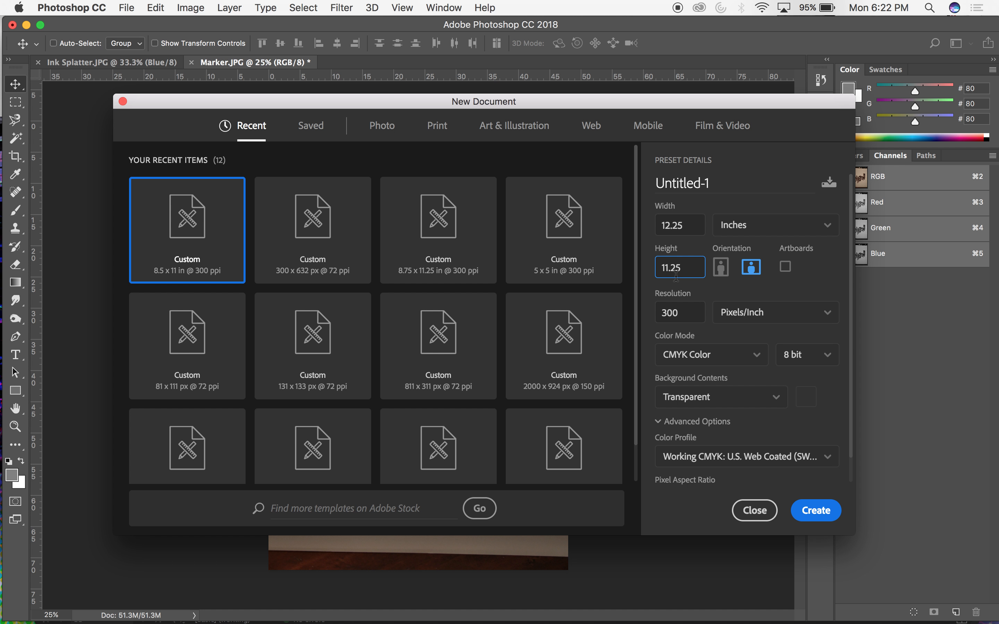
{"action": "left_click", "coordinate": [812, 518]}
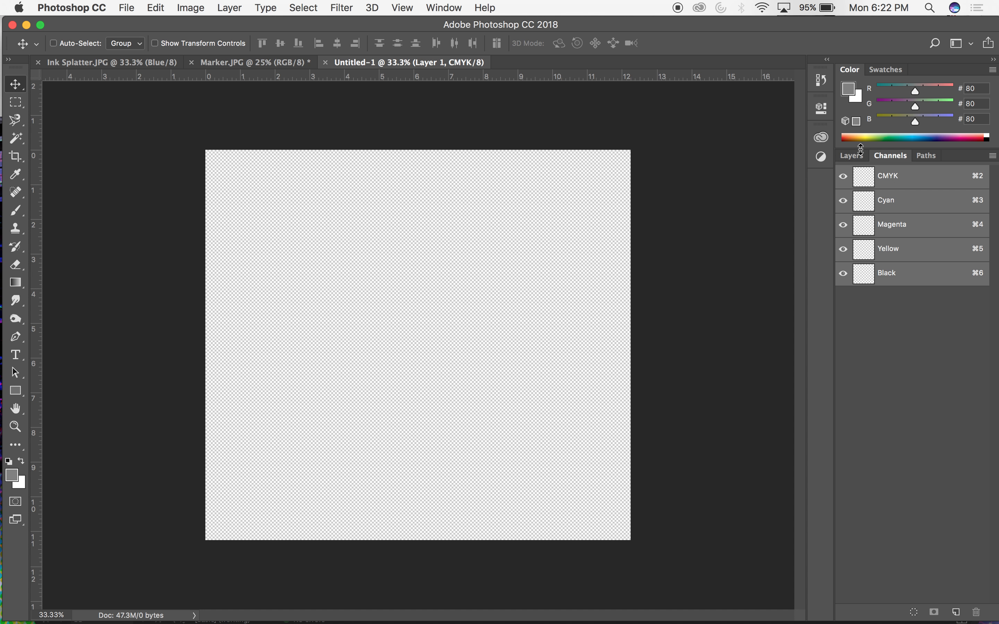
{"action": "left_click", "coordinate": [851, 156]}
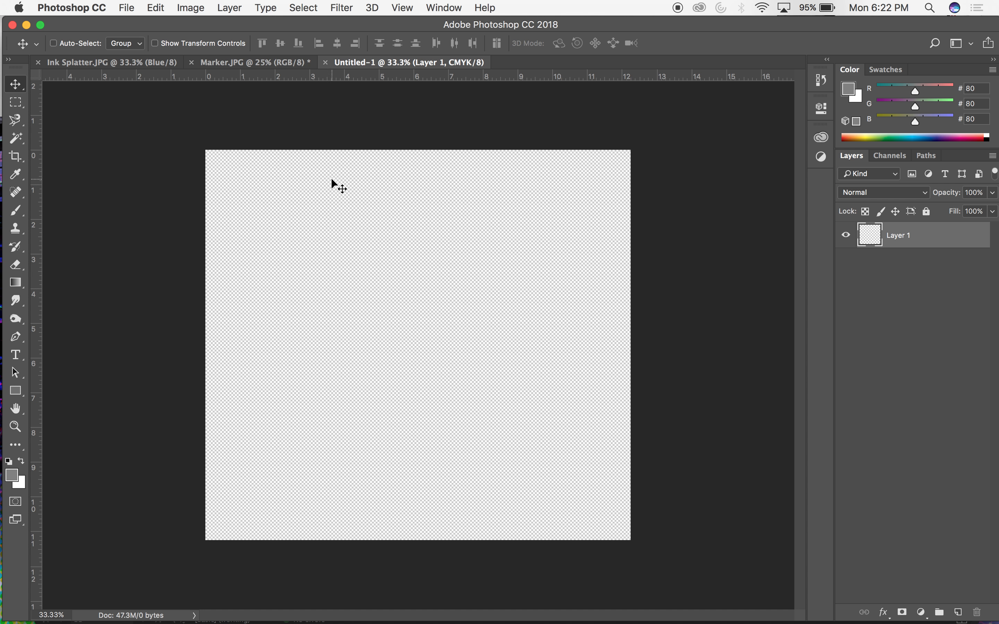
Save the new document to the Desktop as Image Composition Spread.psd in Photoshop format with layers.
{"action": "left_click", "coordinate": [157, 6]}
{"action": "mouse_move", "coordinate": [126, 6]}
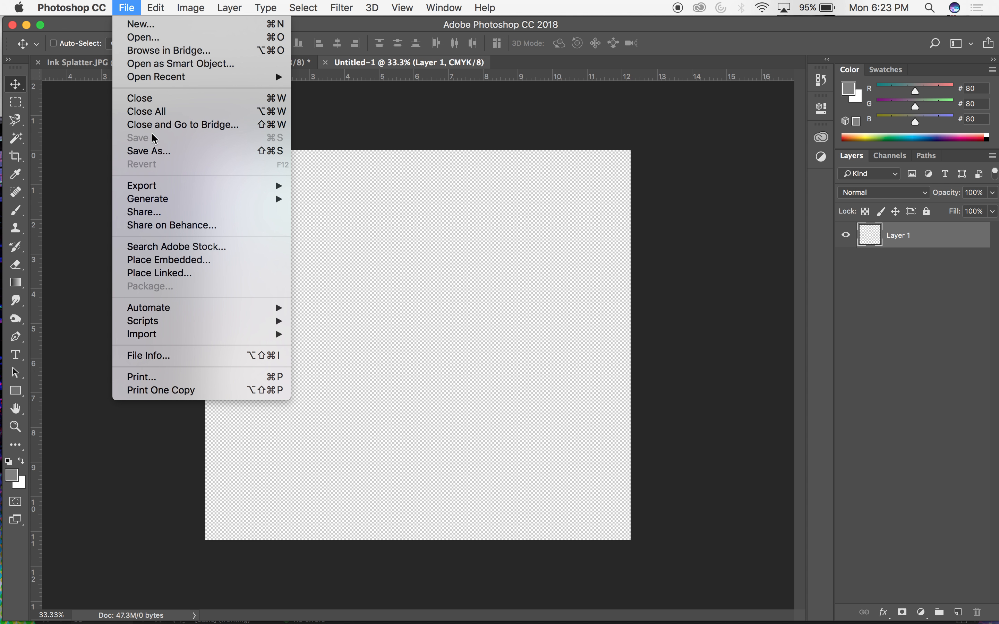
{"action": "left_click", "coordinate": [150, 151]}
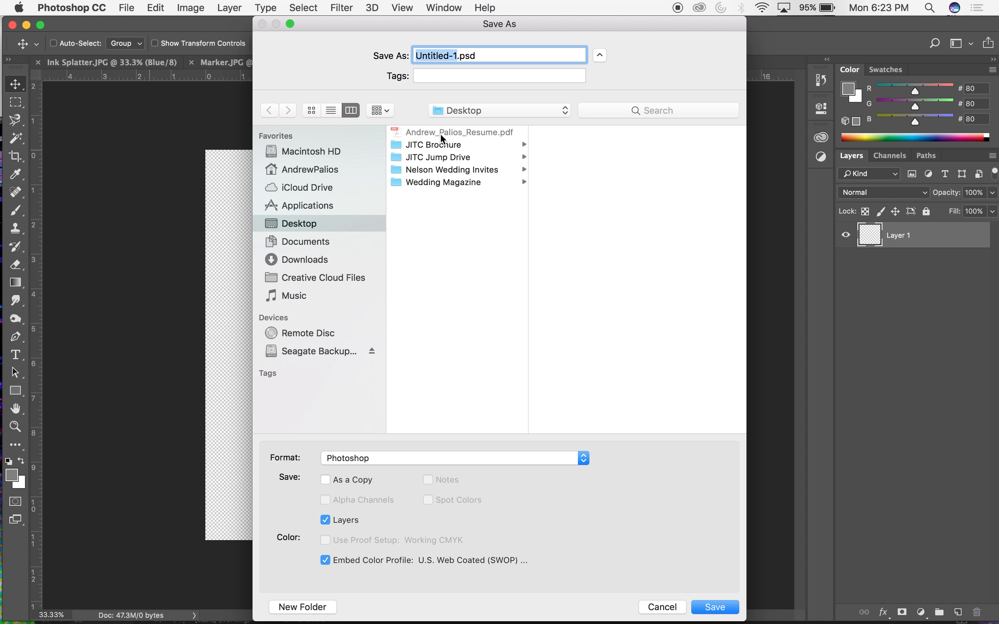
{"action": "type", "text": "Img"}
{"action": "type", "text": "ge COmposition "}
{"action": "type", "text": "Spread"}
{"action": "left_click_drag", "start_coordinate": [458, 61], "coordinate": [447, 58]}
{"action": "type", "text": "o"}
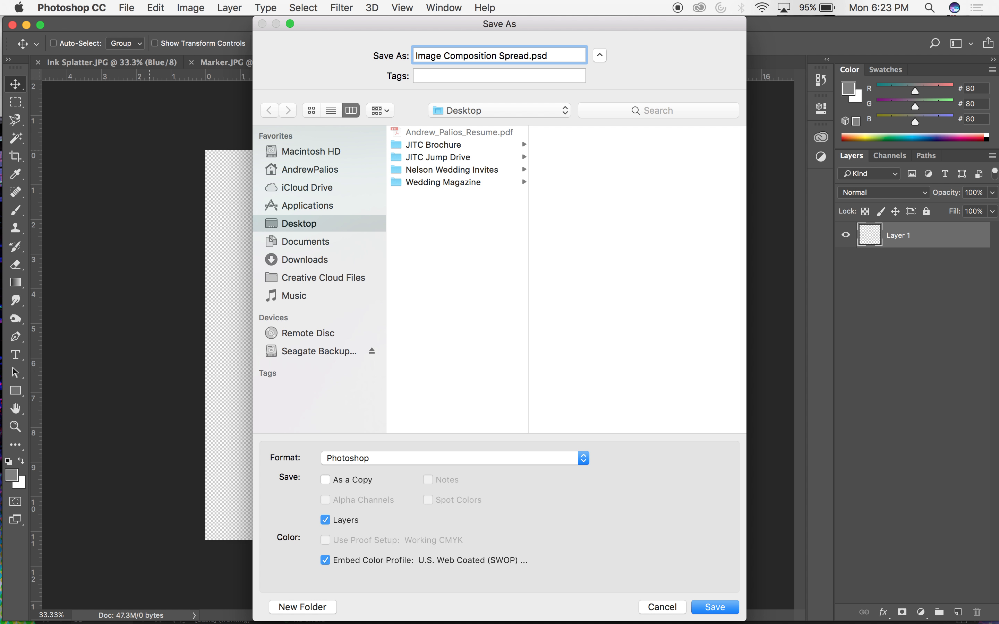
{"action": "key", "text": "Return"}
{"action": "left_click", "coordinate": [671, 263]}
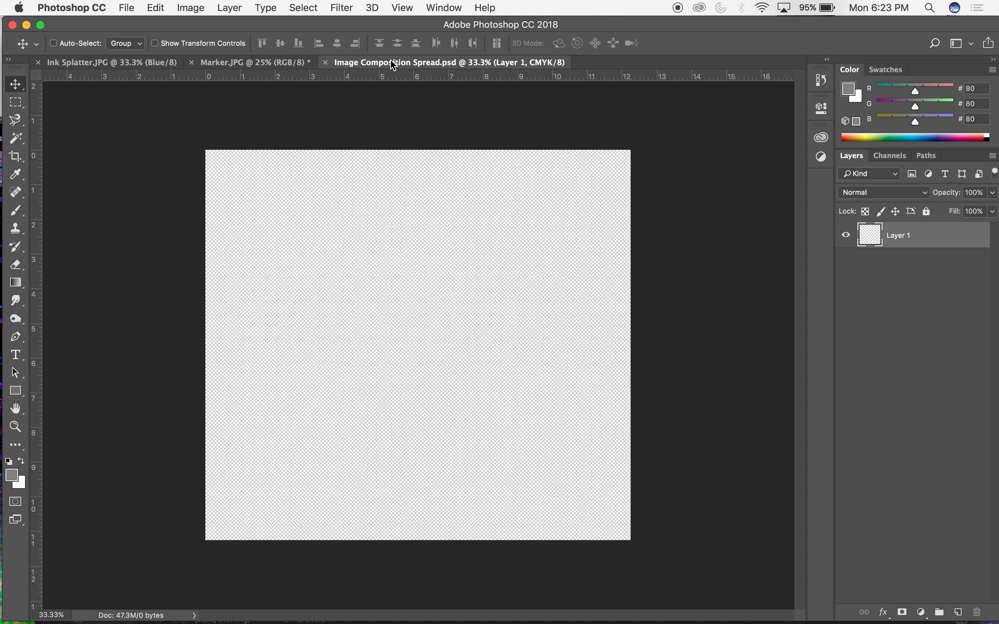
Add a new layer beneath Layer 1 and fill its whole canvas area with white at 100% opacity.
{"action": "left_click", "coordinate": [958, 613]}
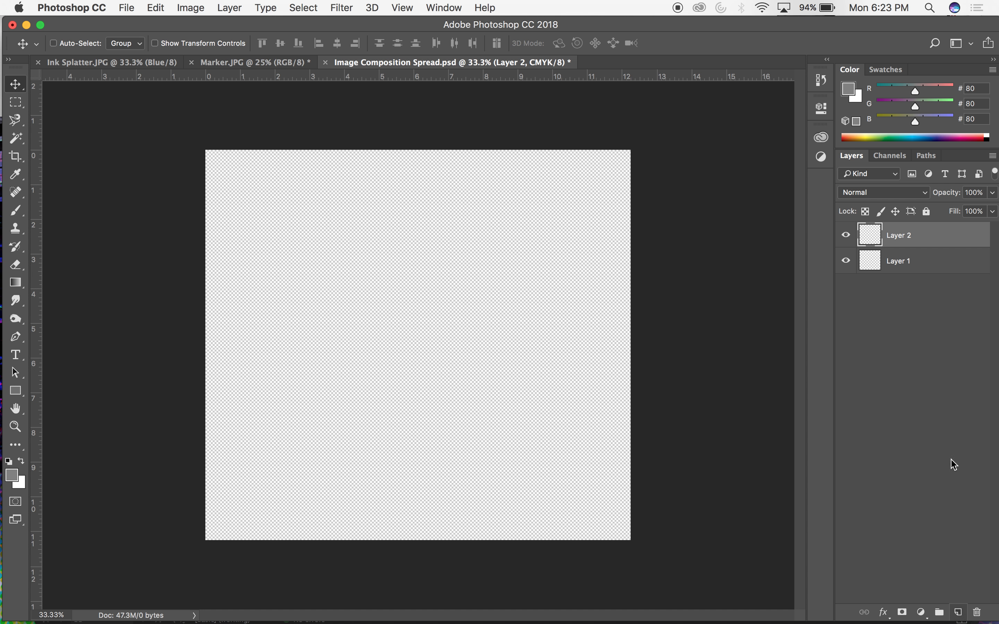
{"action": "left_click_drag", "start_coordinate": [904, 247], "coordinate": [905, 271]}
{"action": "key", "text": "super+a"}
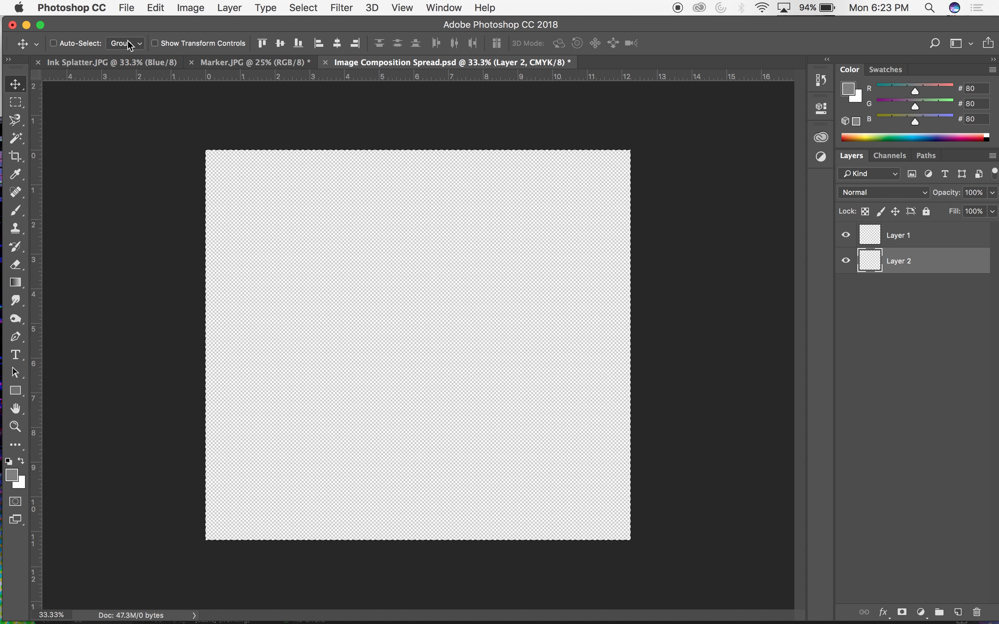
{"action": "left_click", "coordinate": [156, 7]}
{"action": "left_click", "coordinate": [191, 7]}
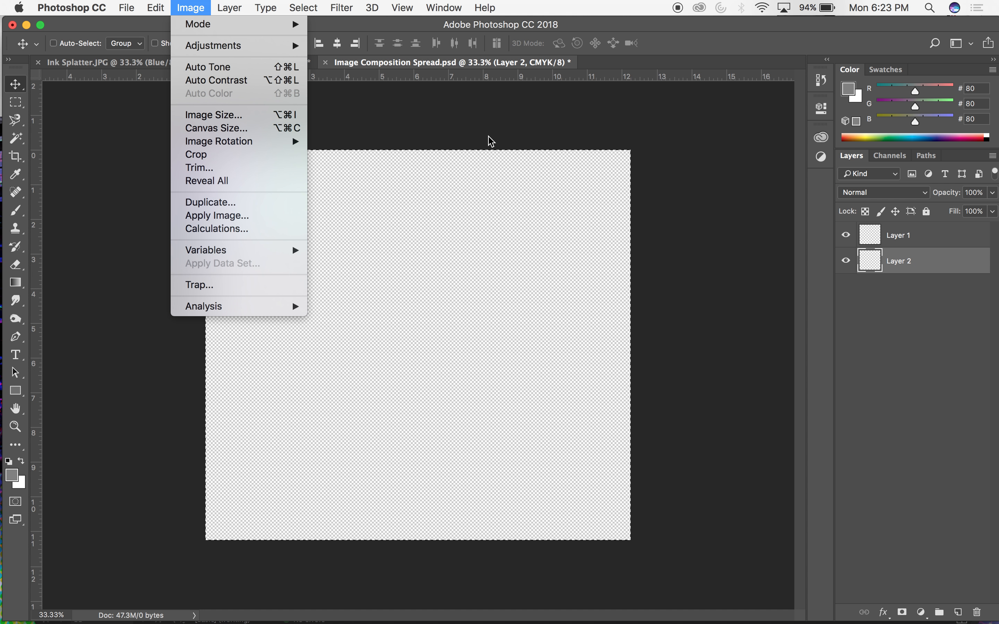
{"action": "mouse_move", "coordinate": [156, 7]}
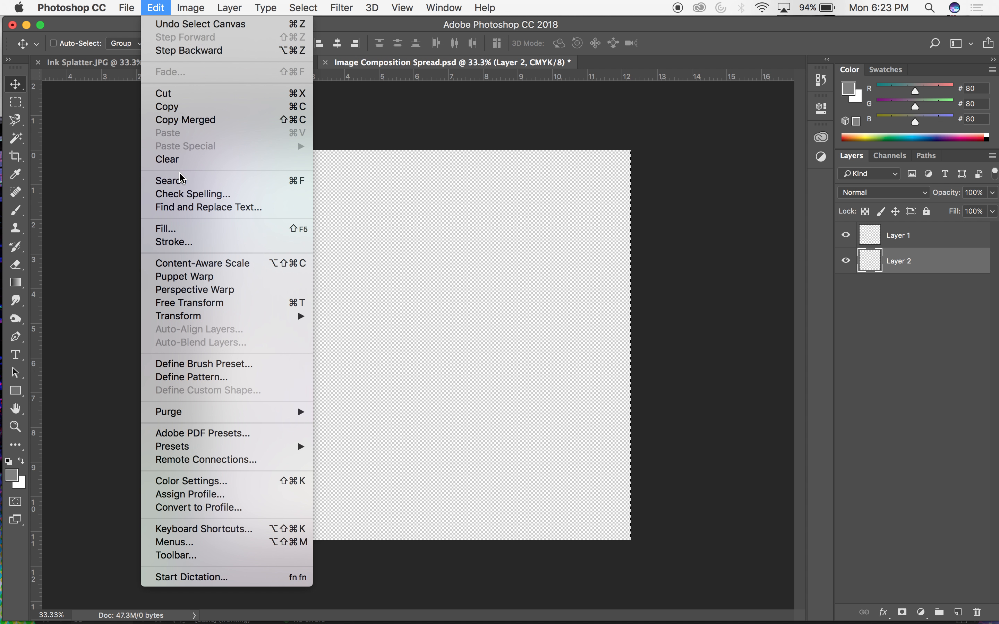
{"action": "left_click", "coordinate": [184, 229]}
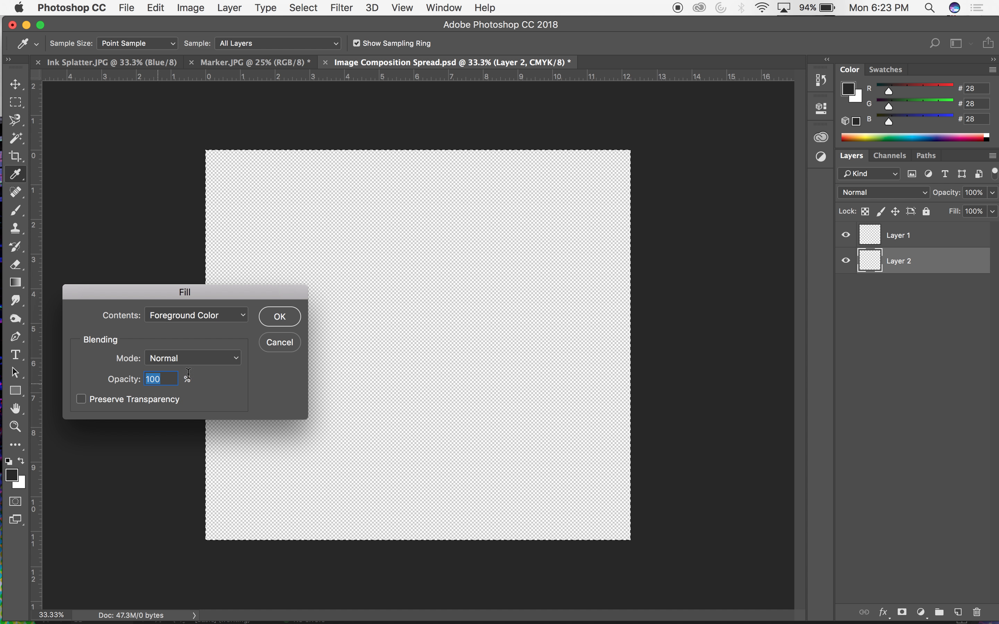
{"action": "left_click", "coordinate": [247, 317]}
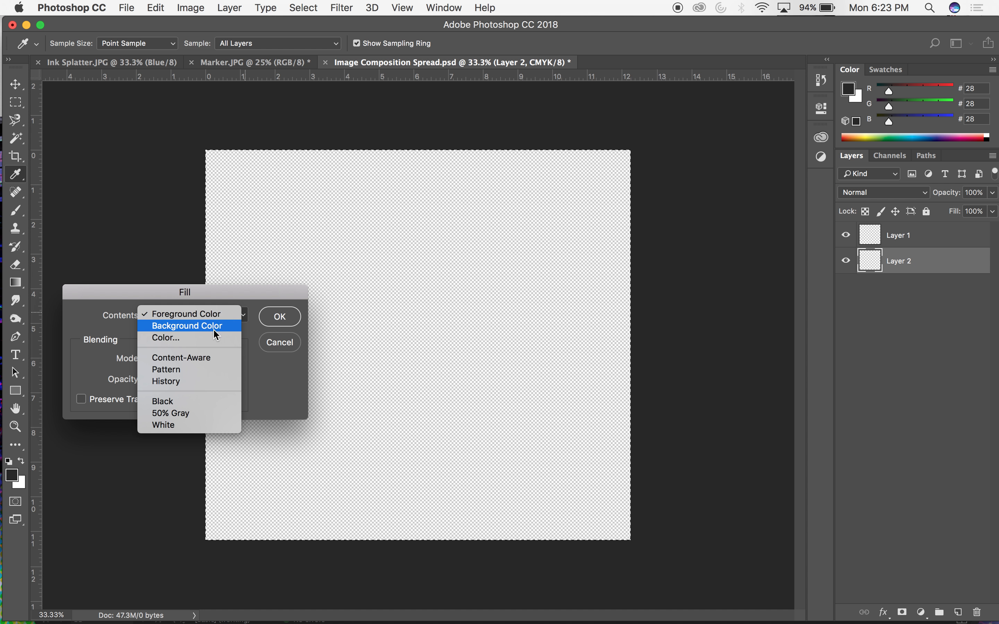
{"action": "left_click", "coordinate": [179, 427]}
{"action": "left_click", "coordinate": [276, 317]}
{"action": "key", "text": "v"}
{"action": "key", "text": "super+d"}
Move the white layer above Layer 1 and add a new empty layer on top of it.
{"action": "left_click_drag", "start_coordinate": [883, 232], "coordinate": [887, 264]}
{"action": "left_click", "coordinate": [898, 236]}
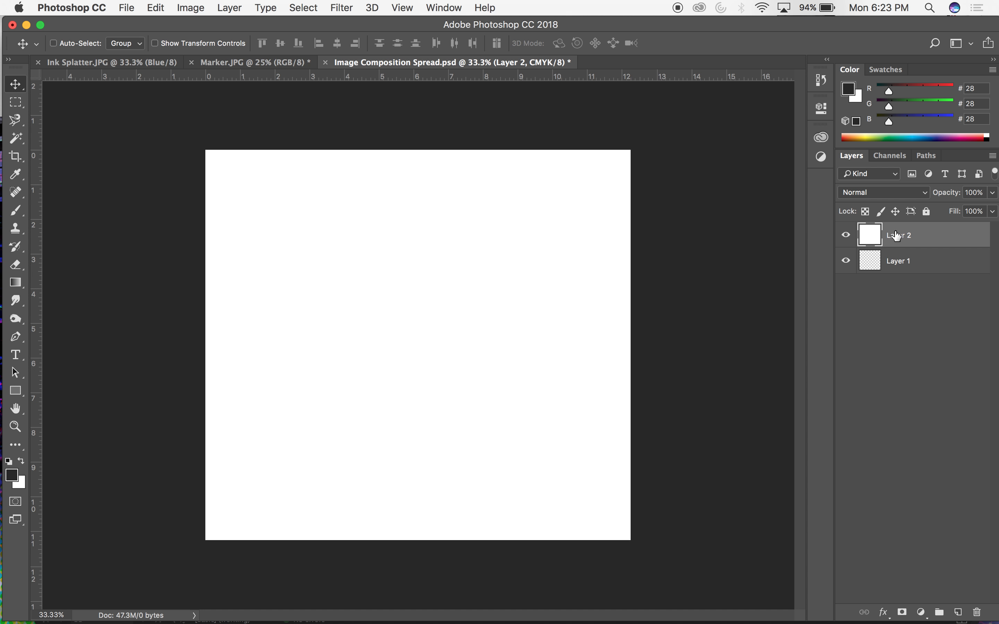
{"action": "left_click", "coordinate": [958, 611]}
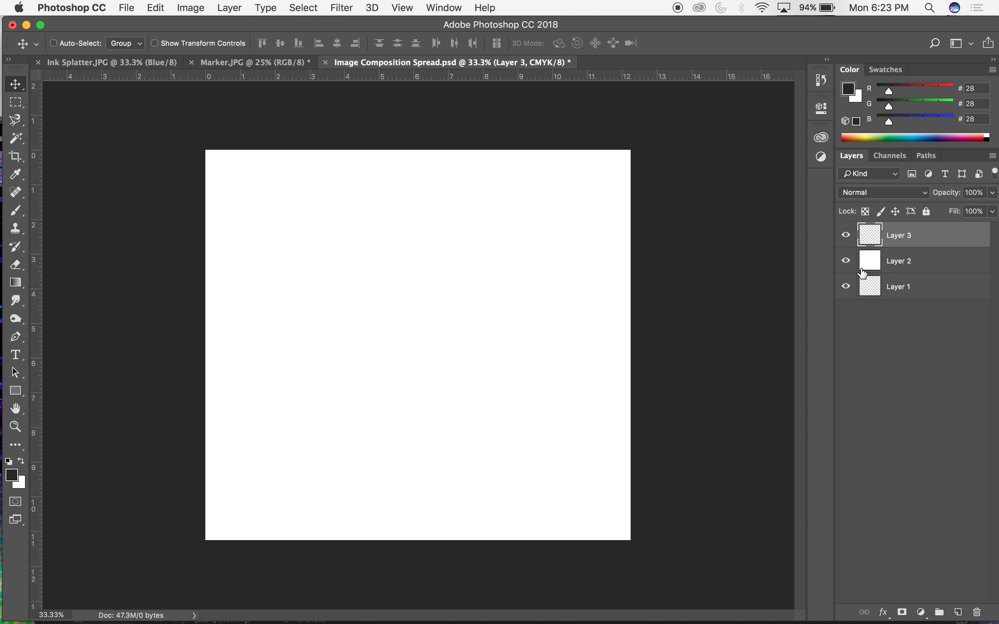
Lock the white layer completely and make the empty layer above it active.
{"action": "left_click", "coordinate": [968, 262]}
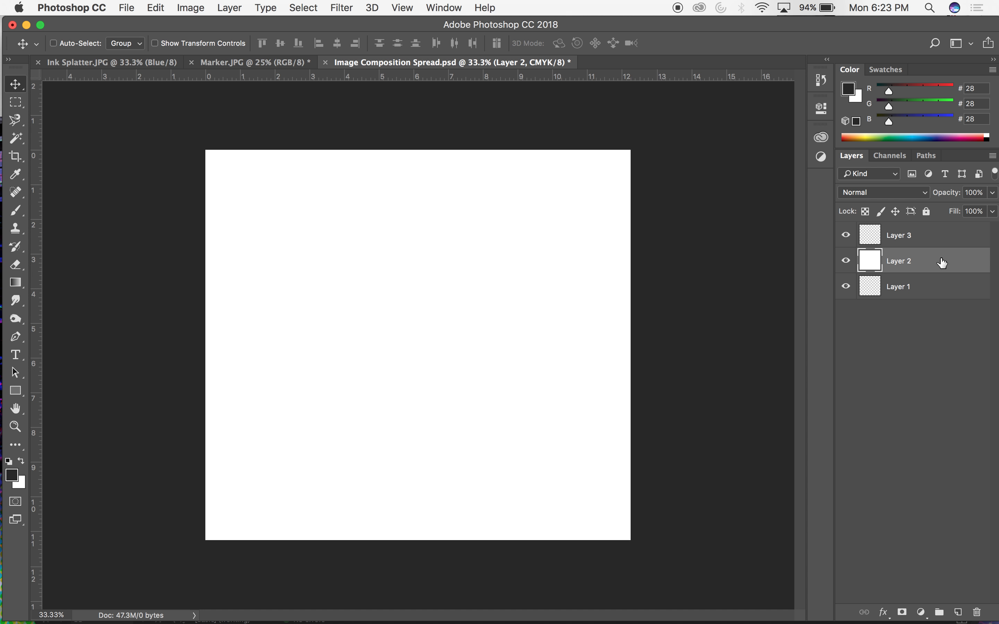
{"action": "left_click", "coordinate": [924, 212]}
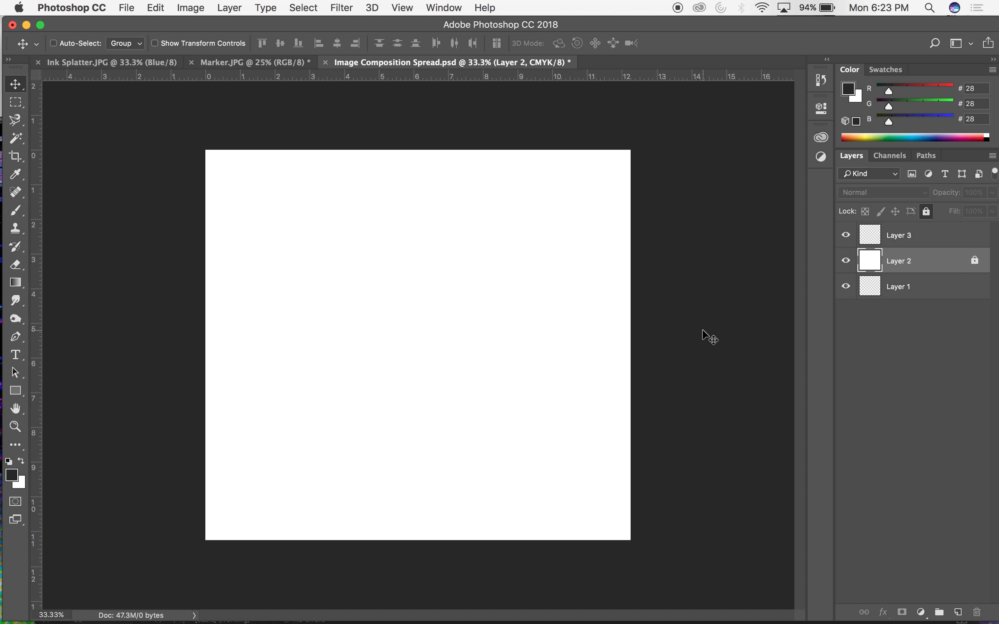
{"action": "left_click", "coordinate": [907, 239]}
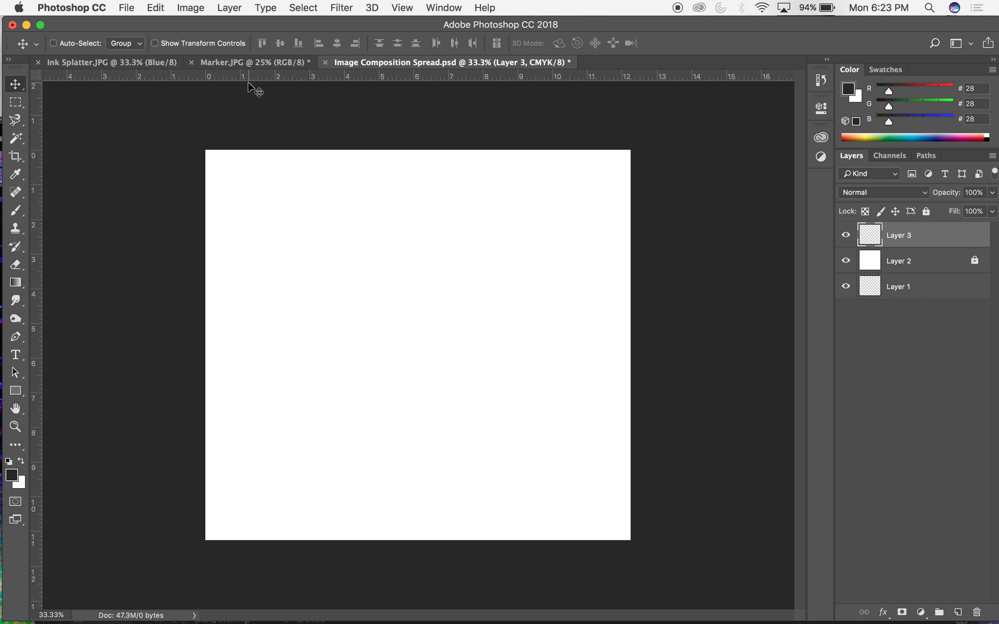
Switch to the Ink Splatter.JPG document and convert its locked background into a normal layer named Layer 0.
{"action": "left_click", "coordinate": [178, 62]}
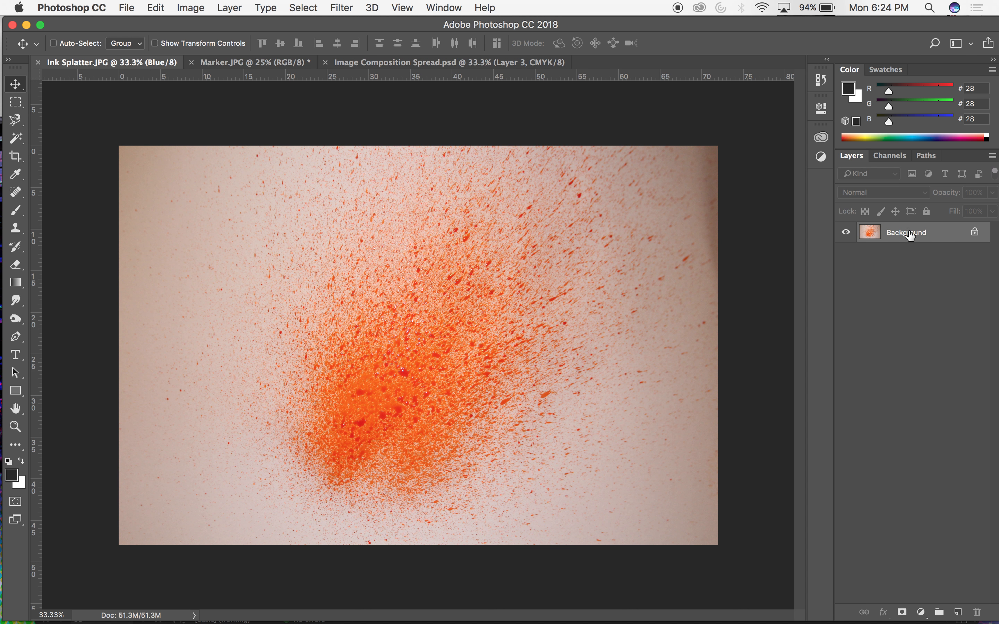
{"action": "double_click", "coordinate": [941, 235]}
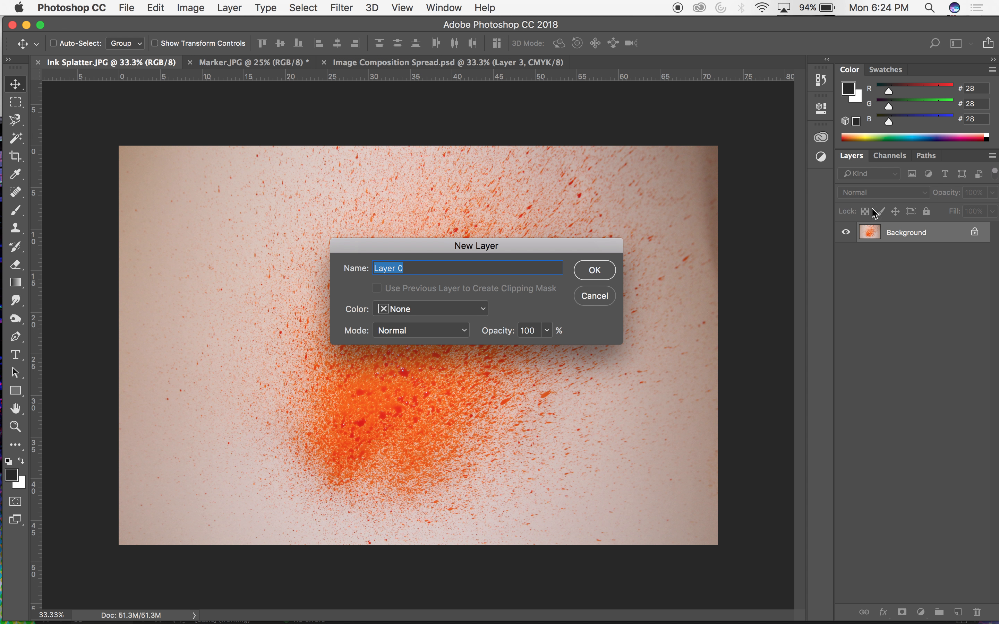
{"action": "left_click", "coordinate": [595, 271]}
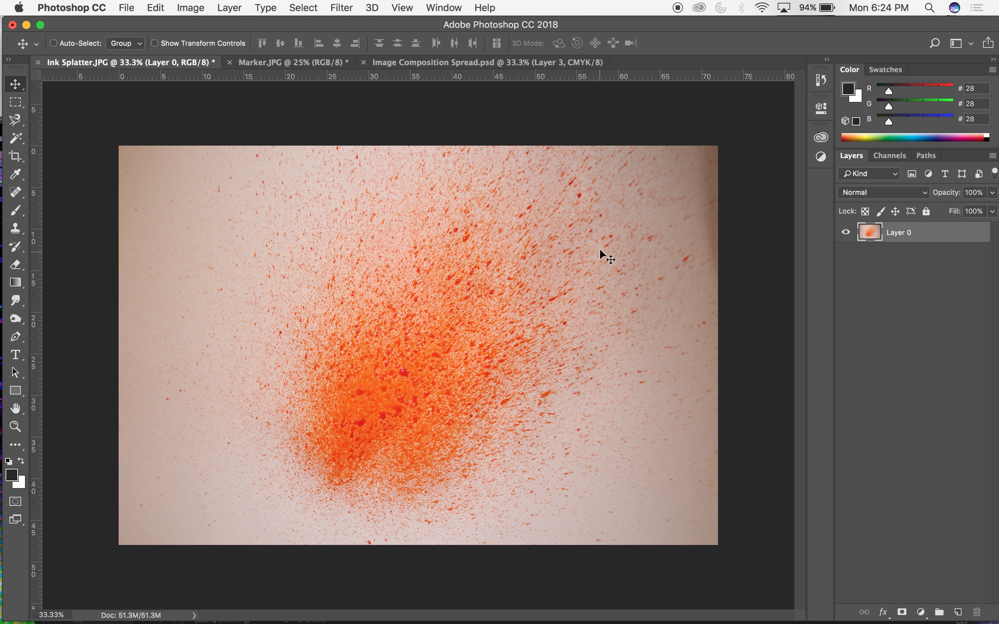
Examine the ink splatter image closely and as a whole.
{"action": "key", "text": "super+minus"}
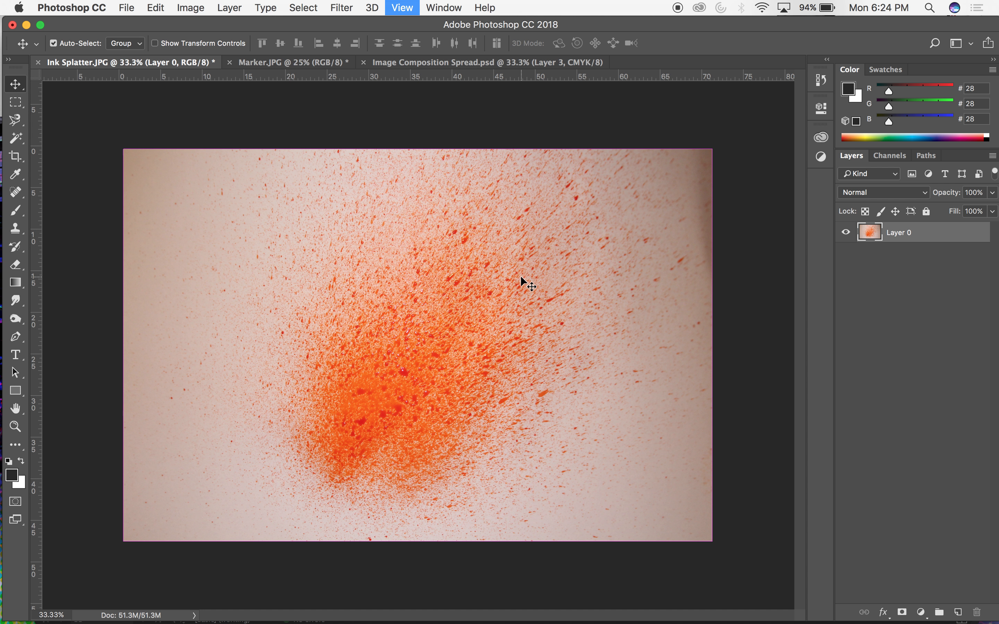
{"action": "key", "text": "super+equal"}
{"action": "key", "text": "super+equal"}
{"action": "key", "text": "super+minus"}
{"action": "key", "text": "super+minus"}
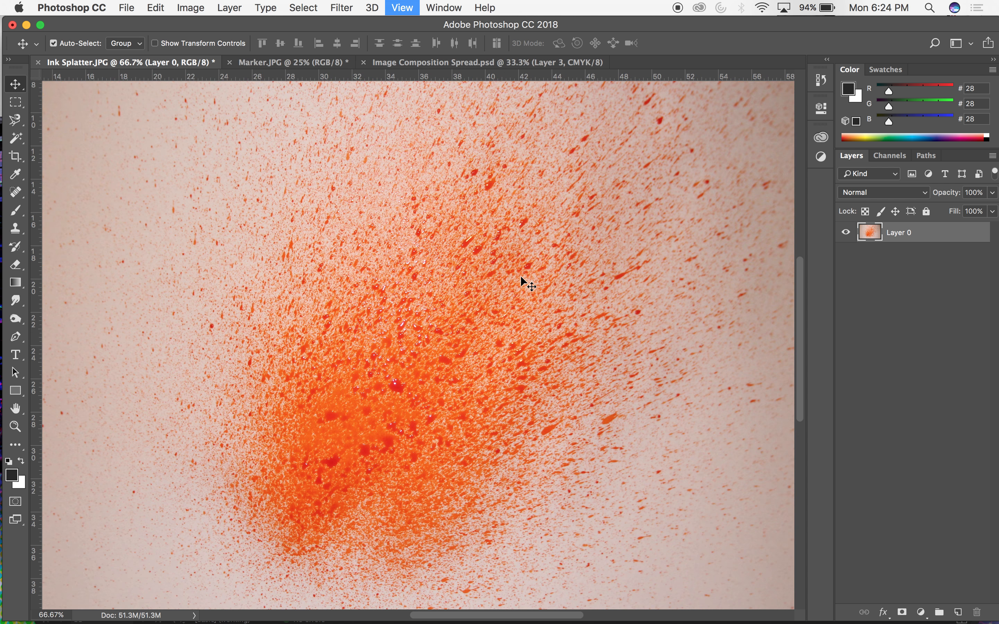
{"action": "key", "text": "super+equal"}
{"action": "key", "text": "super+equal"}
{"action": "key", "text": "super+minus"}
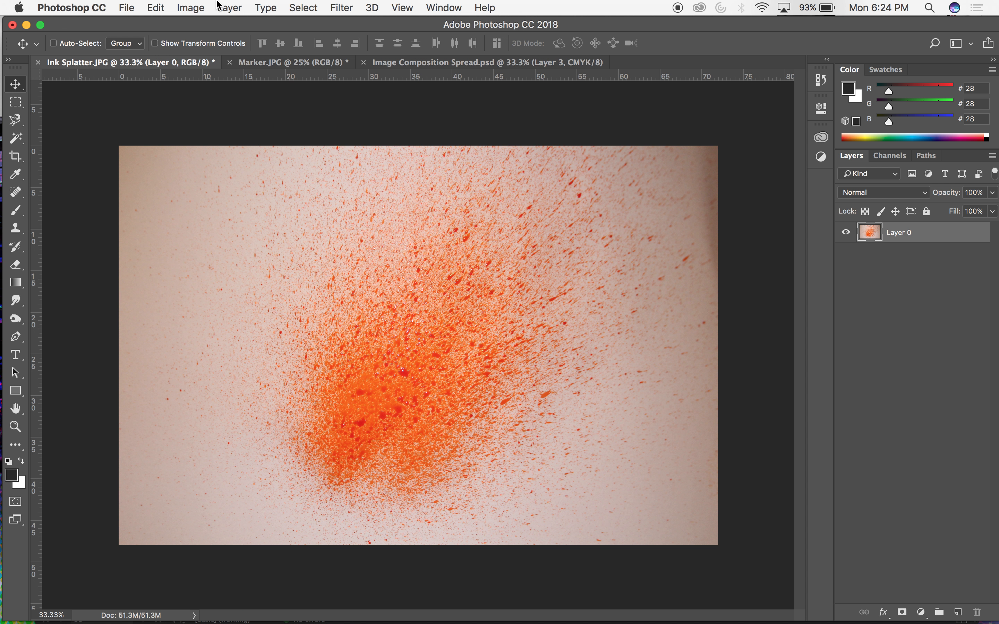
Apply a Levels adjustment to the splatter layer with RGB input levels of about 4, 0.81 and 186.
{"action": "left_click", "coordinate": [218, 4]}
{"action": "mouse_move", "coordinate": [191, 7]}
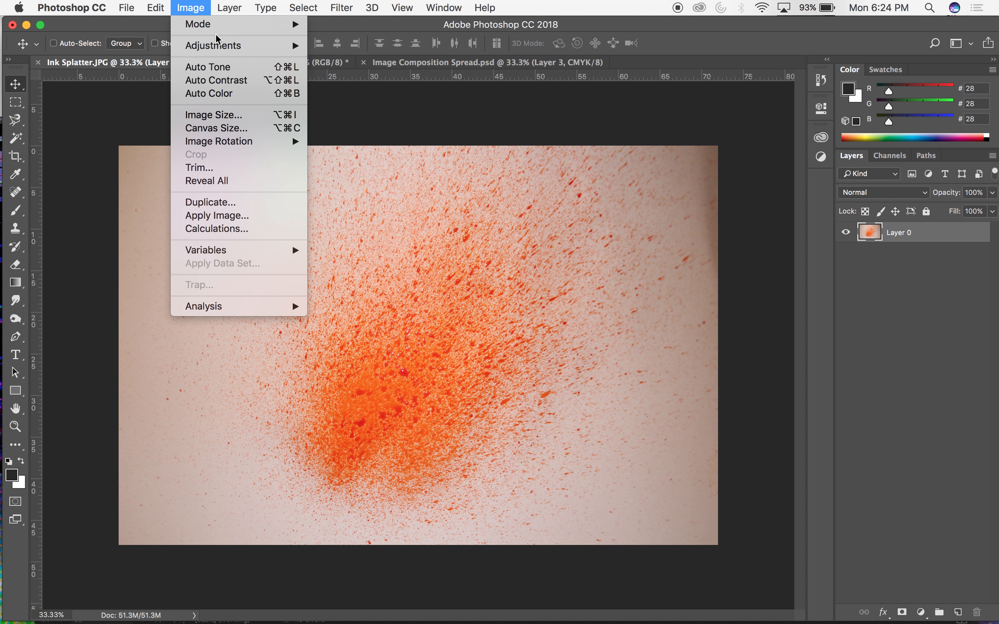
{"action": "mouse_move", "coordinate": [216, 45]}
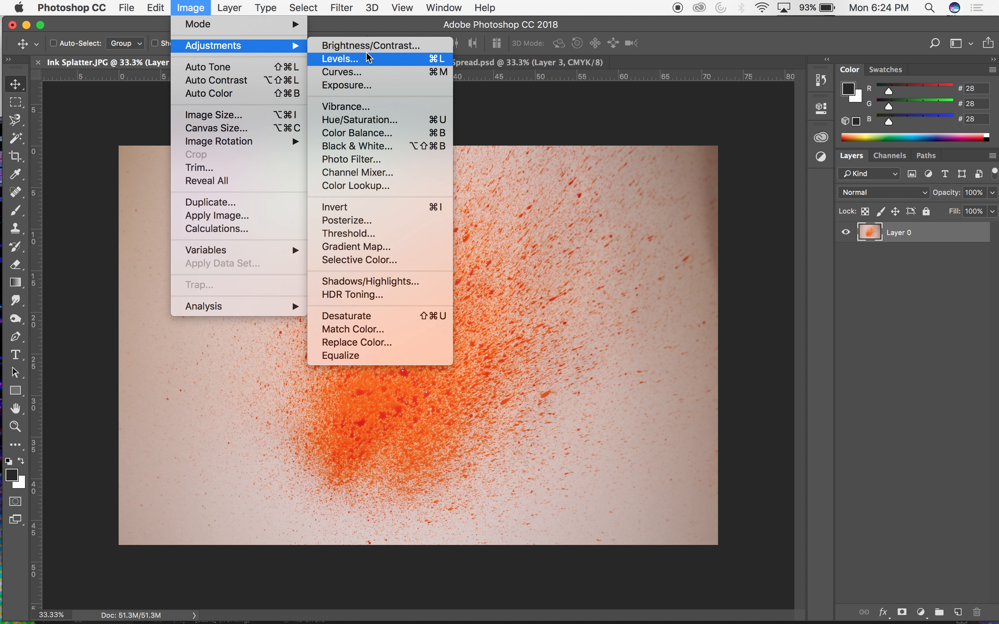
{"action": "left_click", "coordinate": [368, 58]}
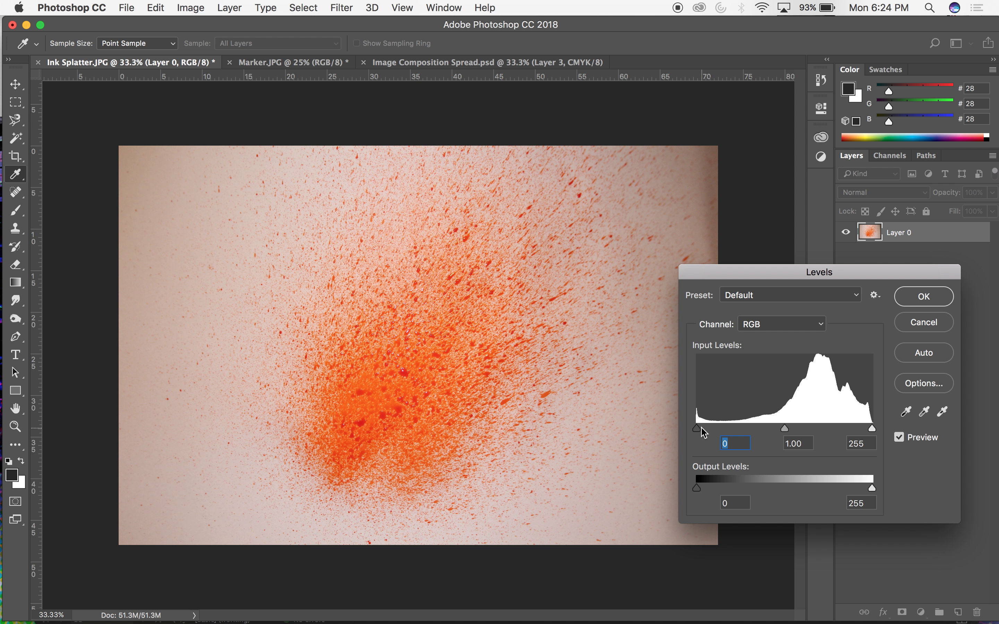
{"action": "left_click_drag", "start_coordinate": [699, 429], "coordinate": [664, 430]}
{"action": "left_click_drag", "start_coordinate": [874, 440], "coordinate": [834, 431]}
{"action": "left_click_drag", "start_coordinate": [771, 431], "coordinate": [776, 433]}
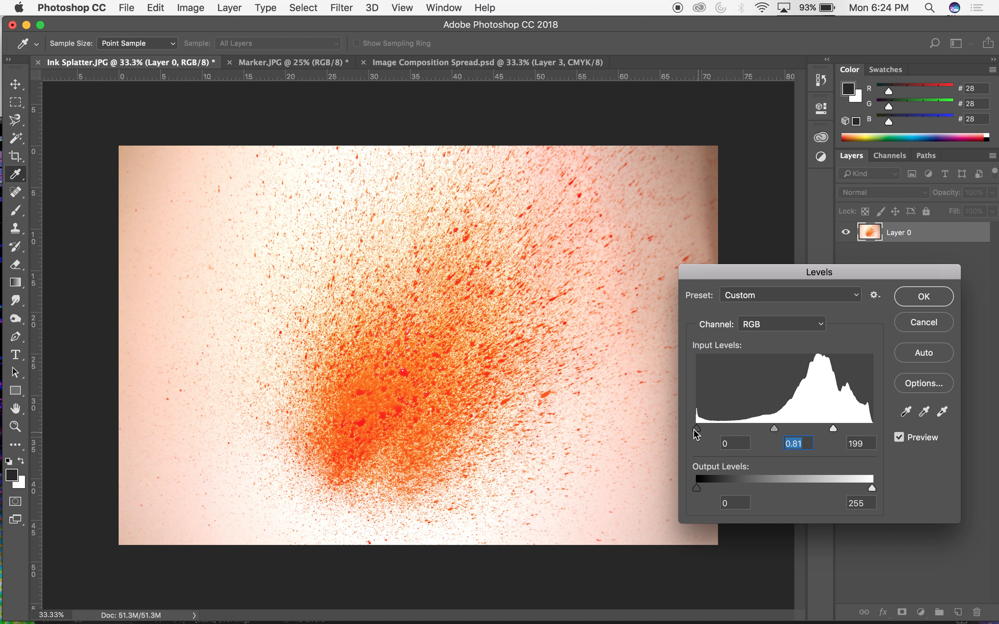
{"action": "mouse_move", "coordinate": [697, 430]}
{"action": "left_mouse_down"}
{"action": "mouse_move", "coordinate": [718, 434]}
{"action": "mouse_move", "coordinate": [699, 430]}
{"action": "left_mouse_up"}
{"action": "left_click_drag", "start_coordinate": [835, 433], "coordinate": [828, 434]}
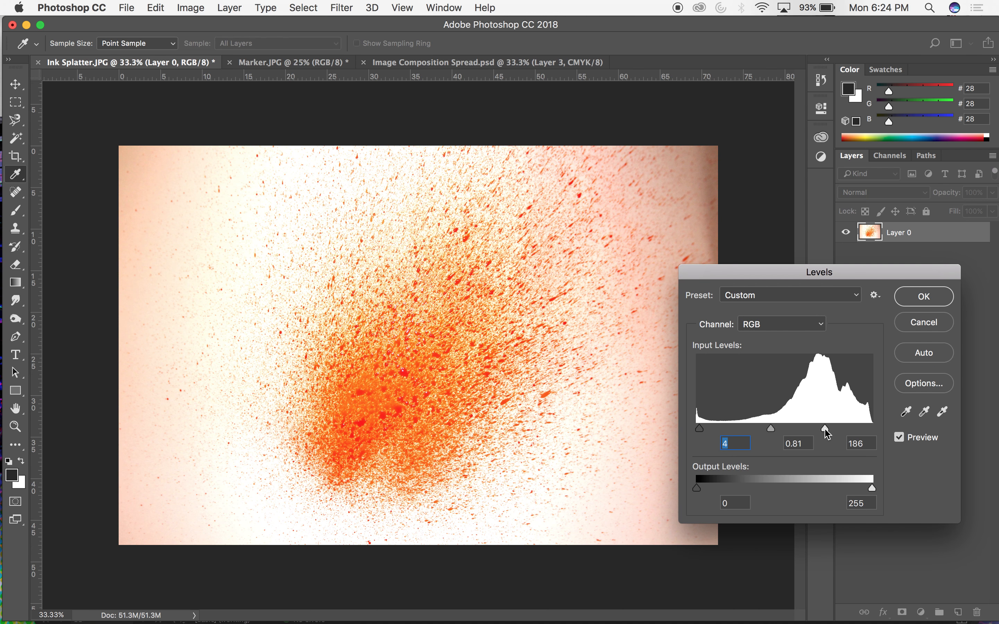
{"action": "left_click", "coordinate": [827, 430]}
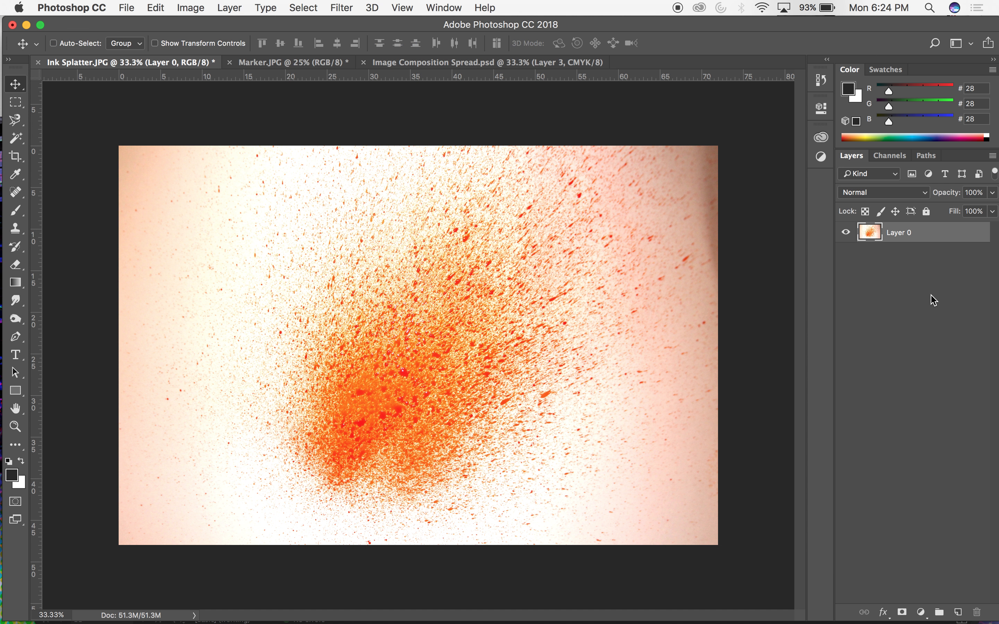
{"action": "left_click", "coordinate": [934, 304]}
Compare the splatter image before and after the Levels adjustment.
{"action": "key", "text": "super+z"}
{"action": "key", "text": "super+z"}
{"action": "key", "text": "super+z"}
{"action": "key", "text": "super+z"}
{"action": "key", "text": "super+z"}
{"action": "key", "text": "super+z"}
Compare the contrast of the splatter in the individual Red, Green and Blue channels.
{"action": "left_click", "coordinate": [899, 160]}
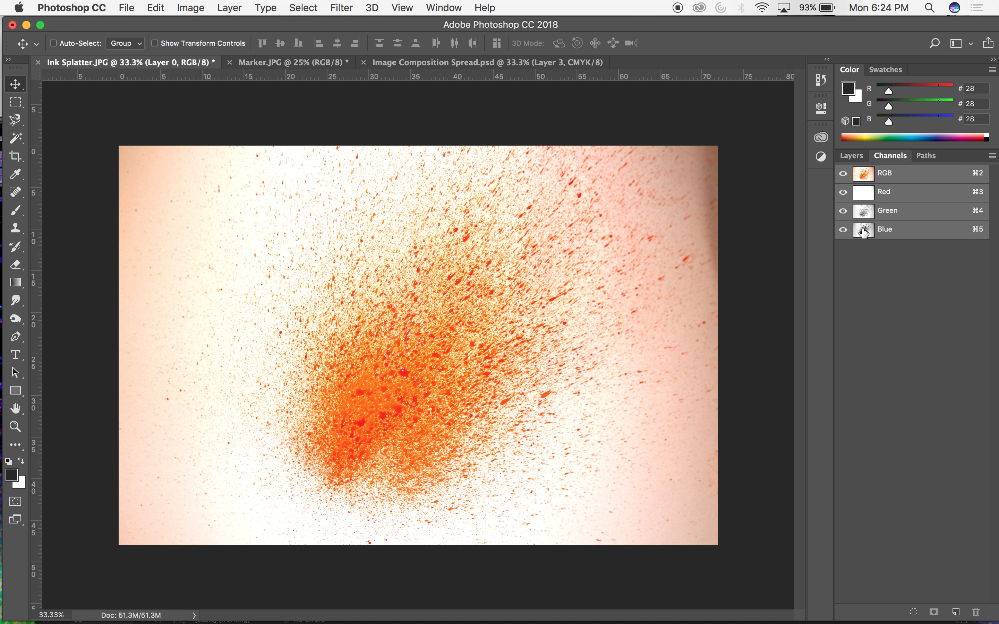
{"action": "left_click", "coordinate": [880, 236]}
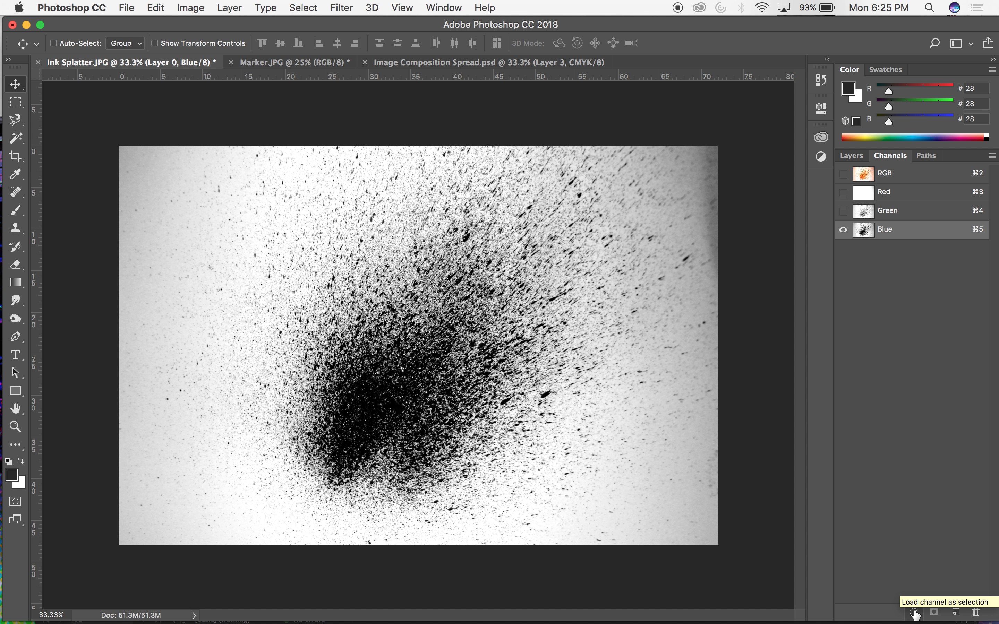
{"action": "left_click", "coordinate": [884, 217]}
{"action": "left_click", "coordinate": [883, 199]}
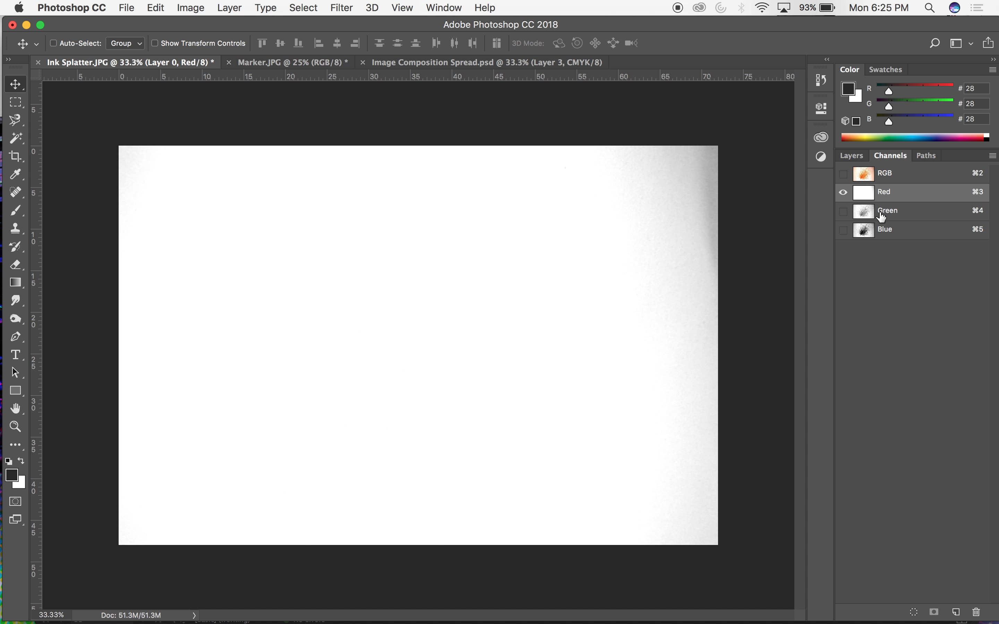
{"action": "left_click", "coordinate": [882, 214]}
{"action": "left_click", "coordinate": [879, 230]}
{"action": "left_click", "coordinate": [885, 216]}
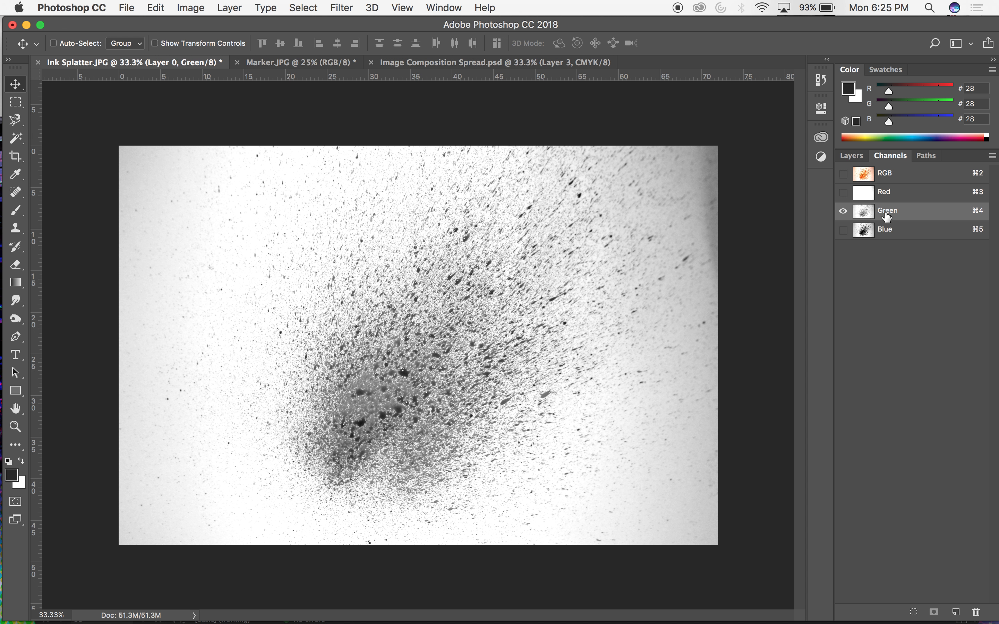
Load the Blue channel as a selection and add a new empty layer above the splatter layer.
{"action": "left_click", "coordinate": [880, 234]}
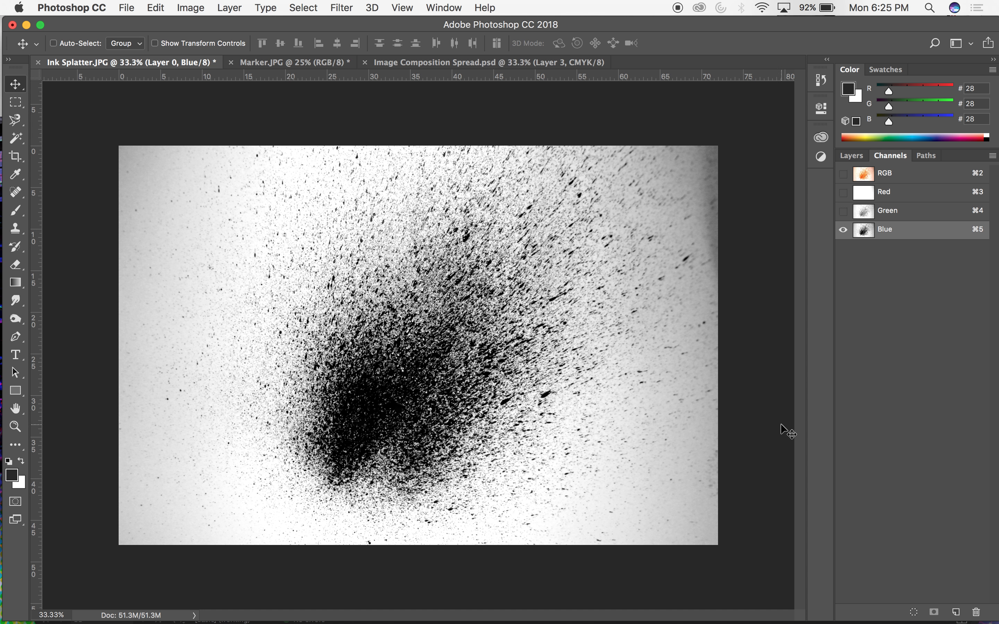
{"action": "left_click", "coordinate": [913, 612]}
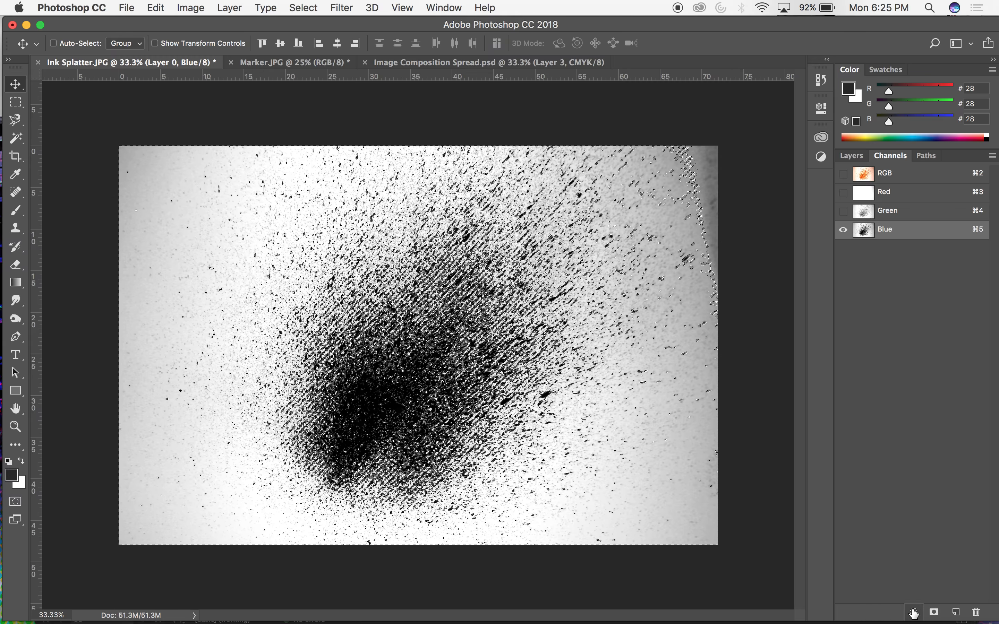
{"action": "left_click", "coordinate": [852, 156]}
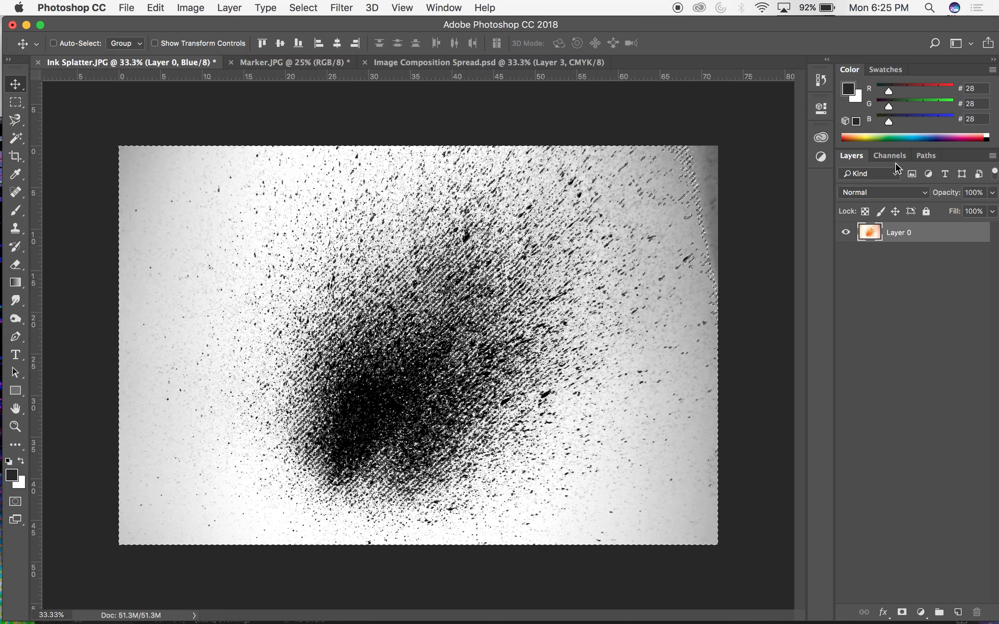
{"action": "left_click", "coordinate": [957, 612]}
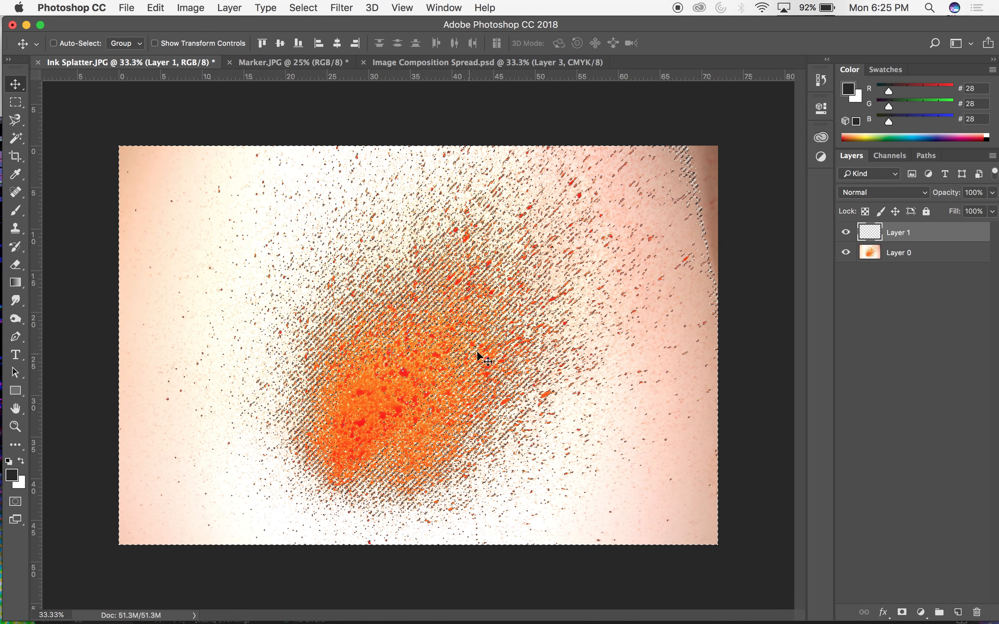
Invert the loaded selection, fill it with black on the new empty layer and clear the selection.
{"action": "left_click", "coordinate": [191, 7]}
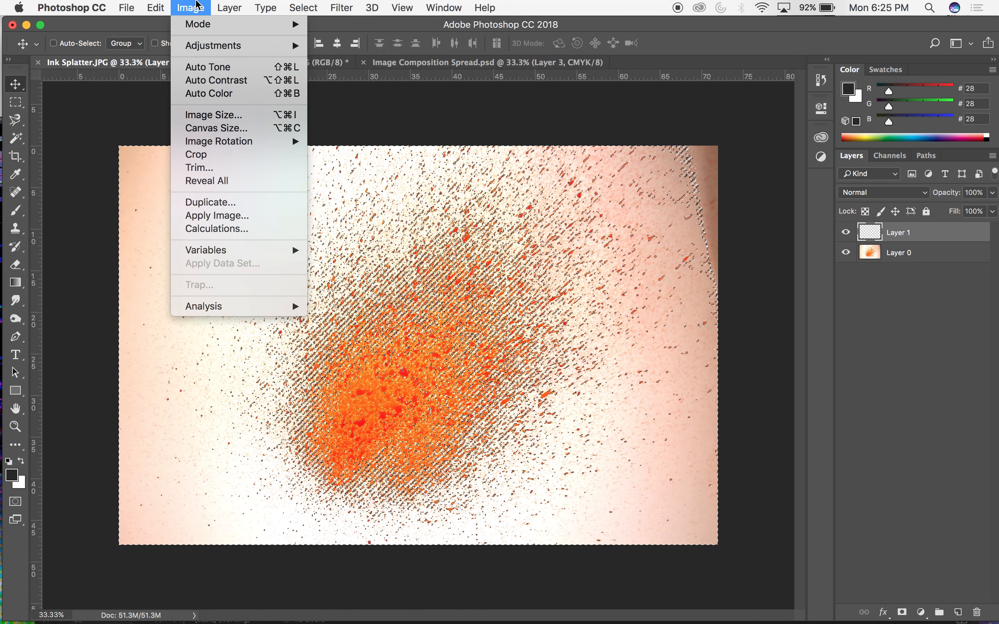
{"action": "left_click", "coordinate": [313, 63]}
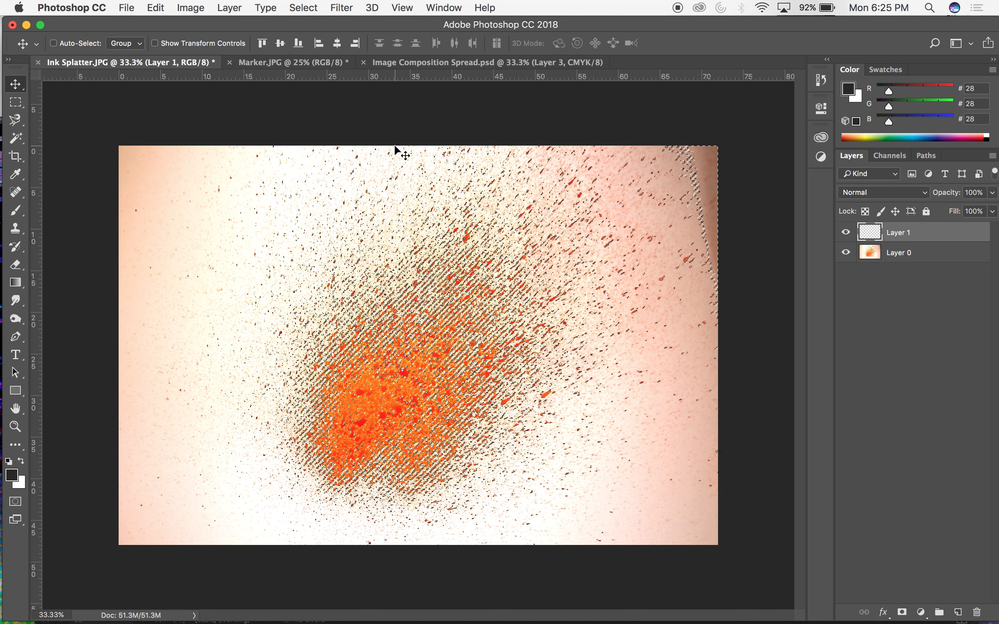
{"action": "left_click", "coordinate": [164, 4]}
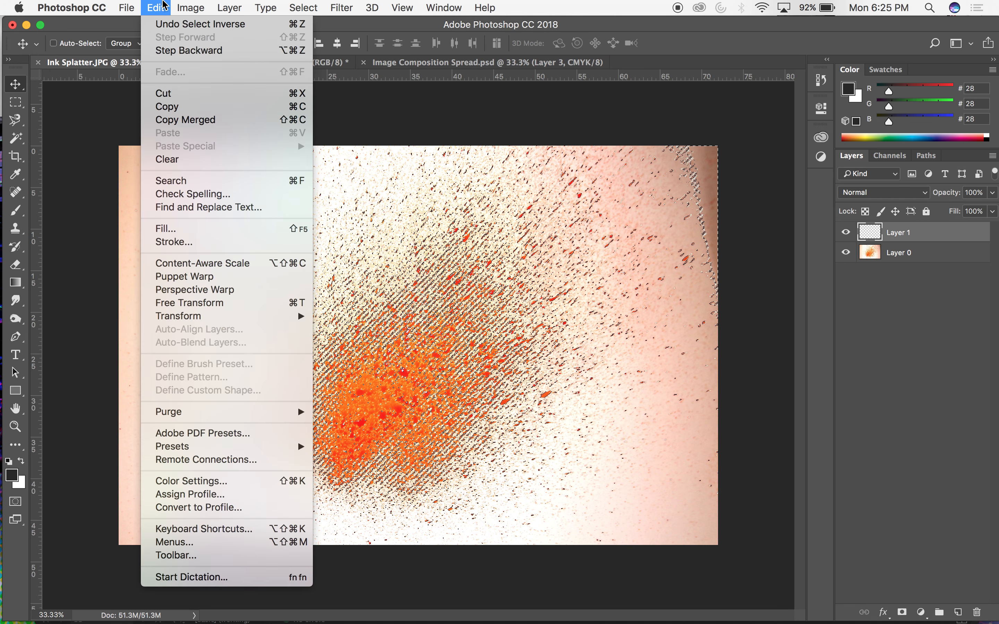
{"action": "left_click", "coordinate": [182, 227]}
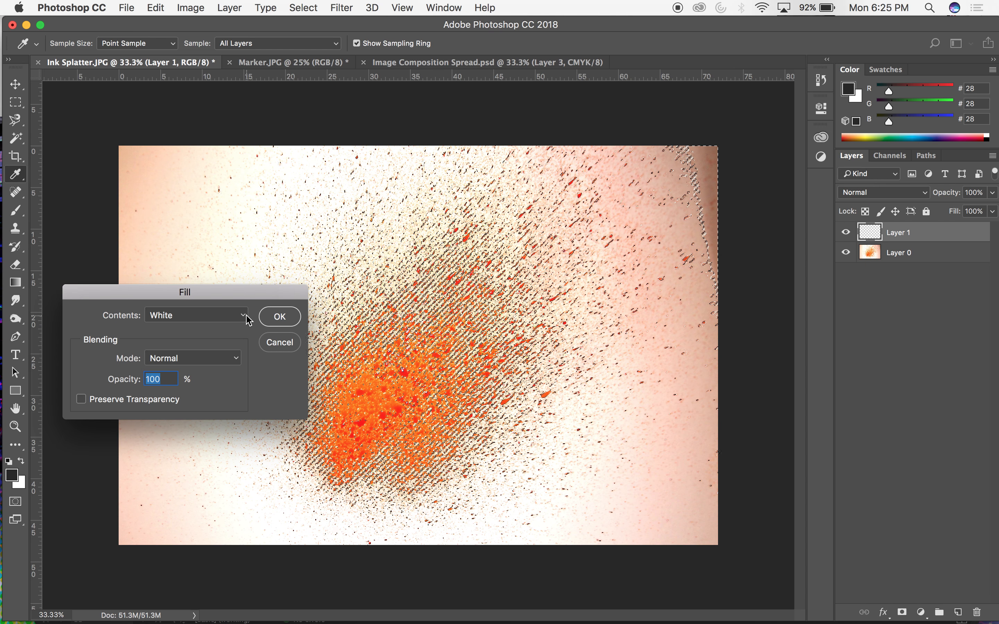
{"action": "left_click", "coordinate": [223, 315]}
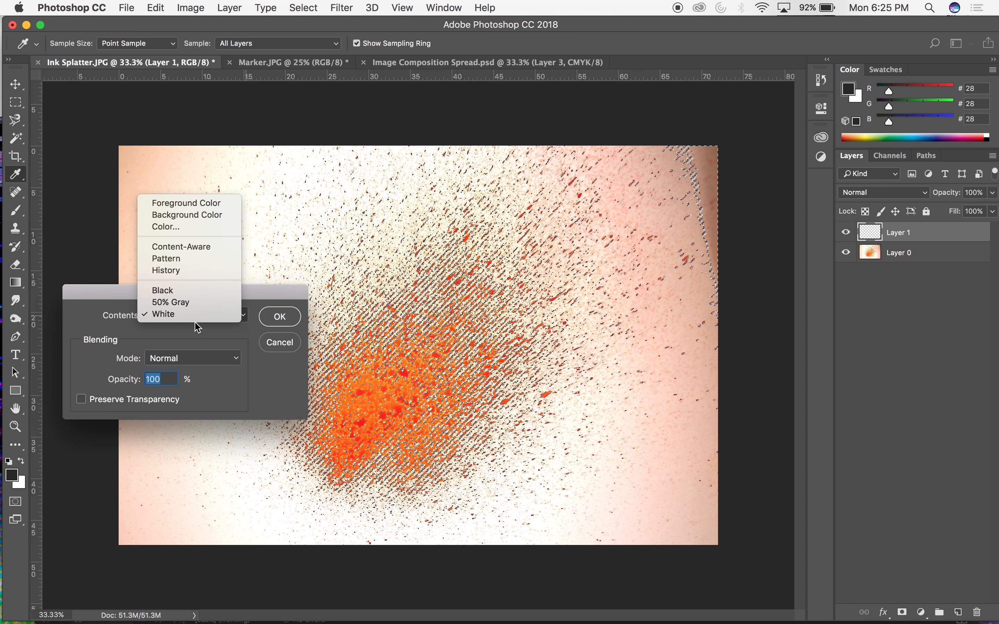
{"action": "left_click", "coordinate": [185, 215]}
{"action": "left_click", "coordinate": [230, 325]}
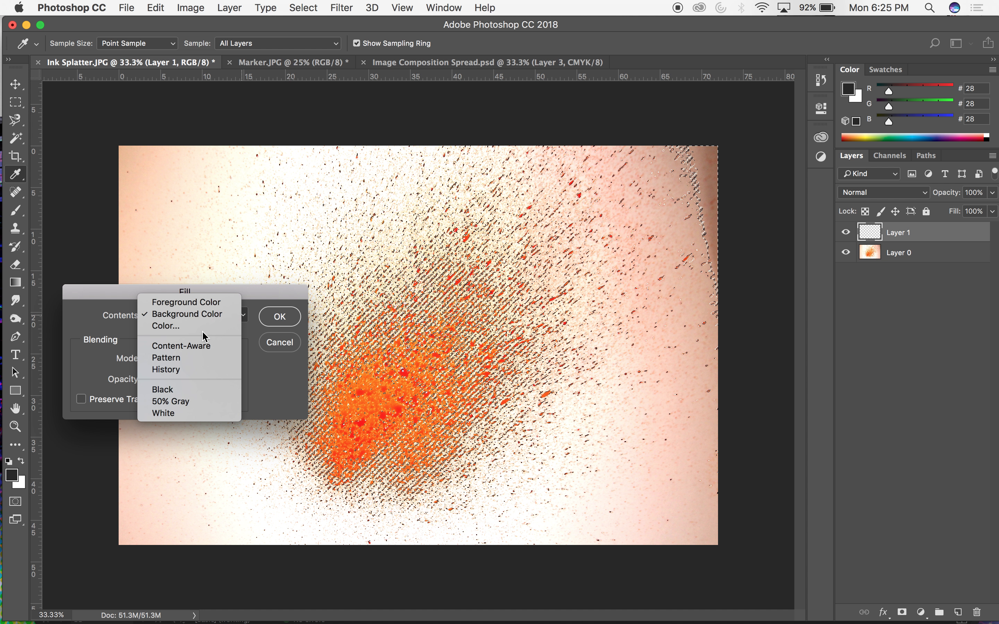
{"action": "left_click", "coordinate": [231, 329]}
{"action": "mouse_move", "coordinate": [702, 415]}
{"action": "left_mouse_down"}
{"action": "mouse_move", "coordinate": [720, 417]}
{"action": "mouse_move", "coordinate": [745, 370]}
{"action": "left_mouse_up"}
{"action": "left_click_drag", "start_coordinate": [758, 478], "coordinate": [779, 357]}
{"action": "left_click", "coordinate": [867, 394], "text": "alt"}
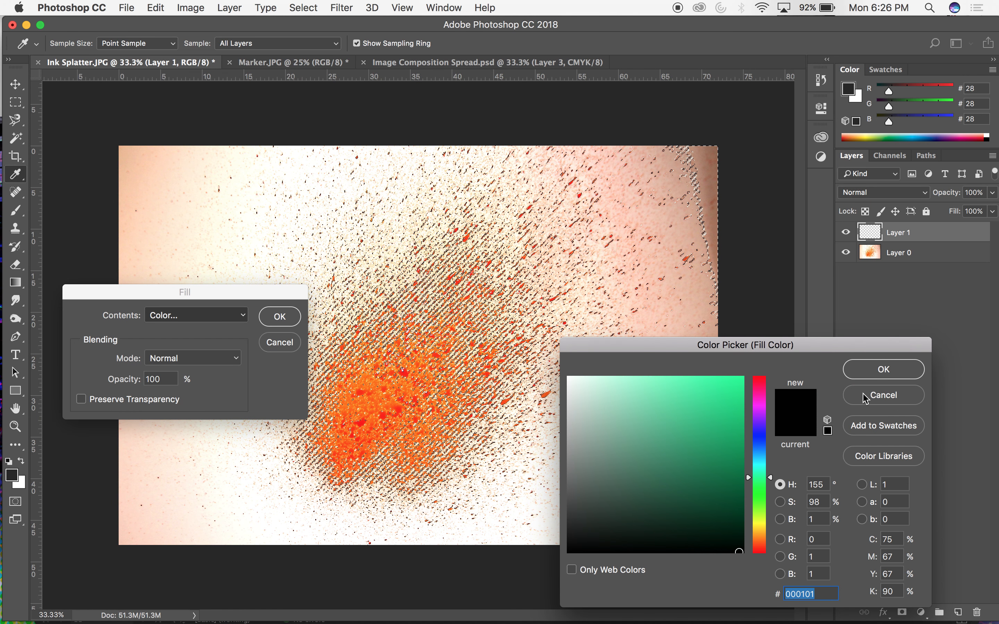
{"action": "left_click", "coordinate": [866, 394]}
{"action": "left_click", "coordinate": [280, 317]}
{"action": "key", "text": "v"}
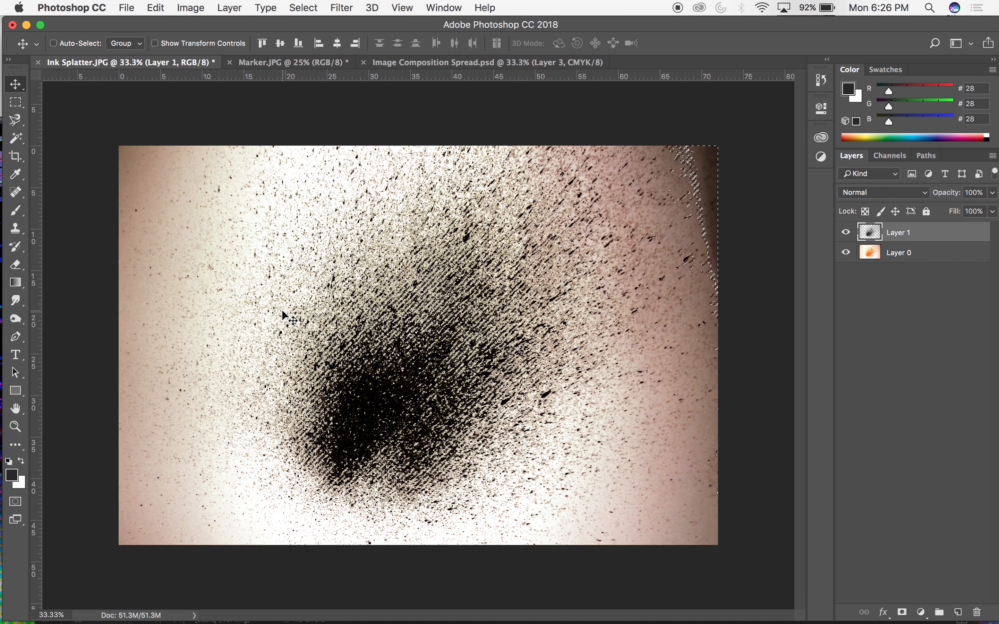
{"action": "key", "text": "super+d"}
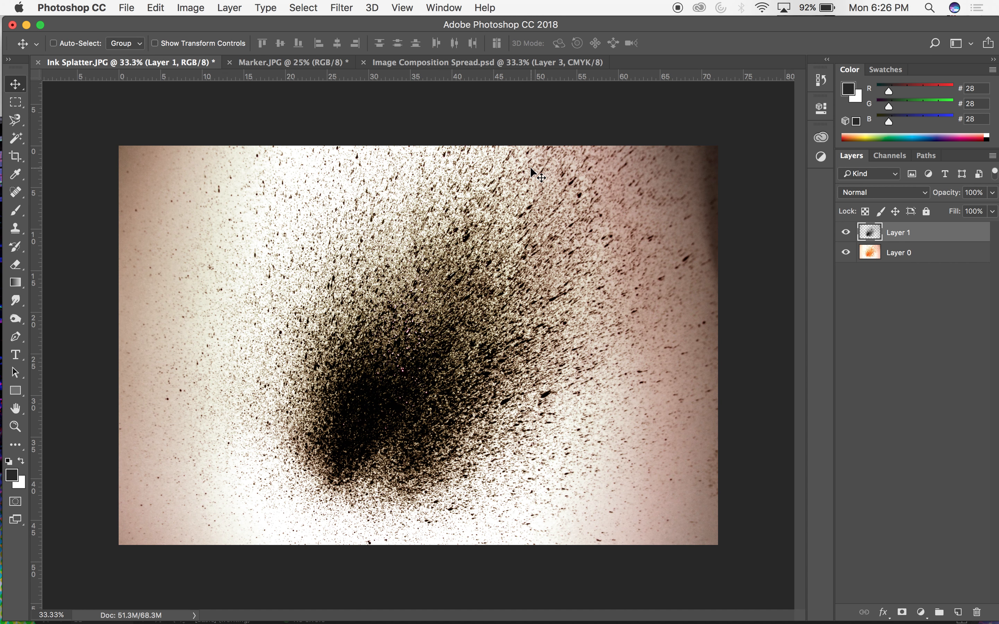
Set the splatter document's resolution to 300 pixels/inch with resampling turned off.
{"action": "left_click", "coordinate": [191, 7]}
{"action": "mouse_move", "coordinate": [211, 49]}
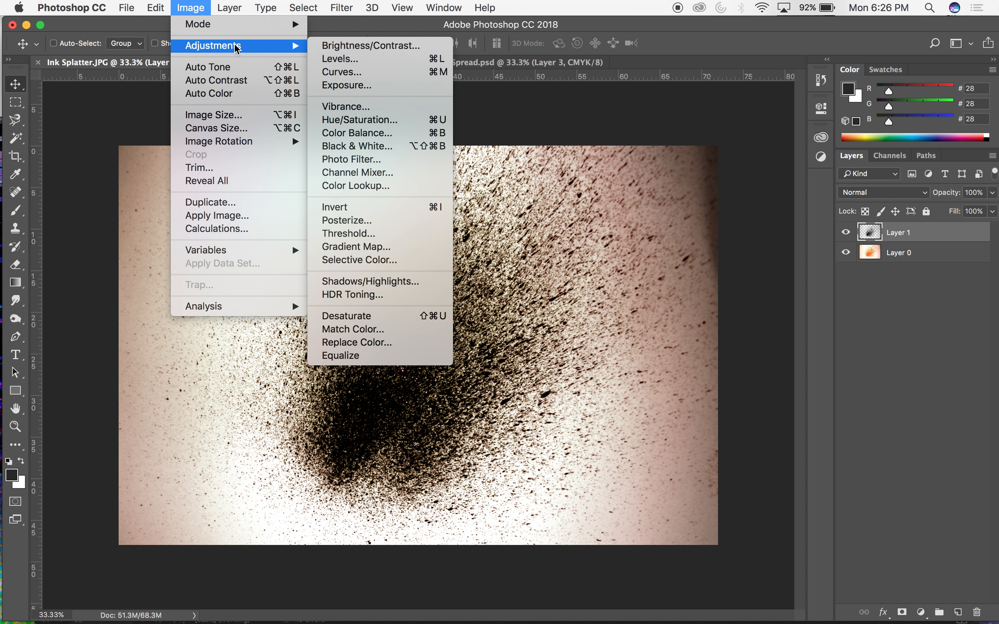
{"action": "mouse_move", "coordinate": [239, 33]}
{"action": "mouse_move", "coordinate": [161, 5]}
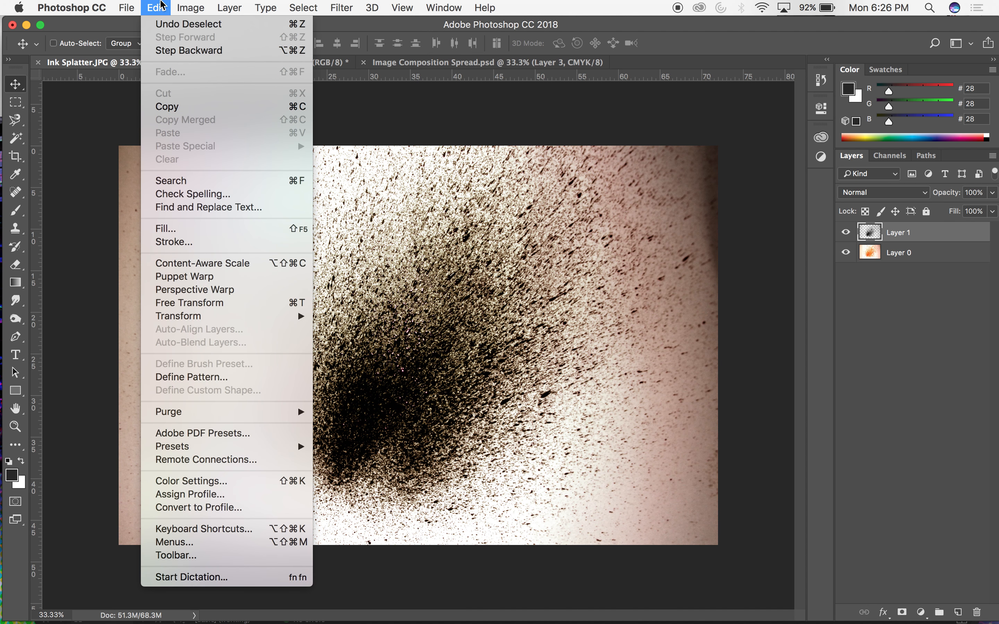
{"action": "mouse_move", "coordinate": [191, 7]}
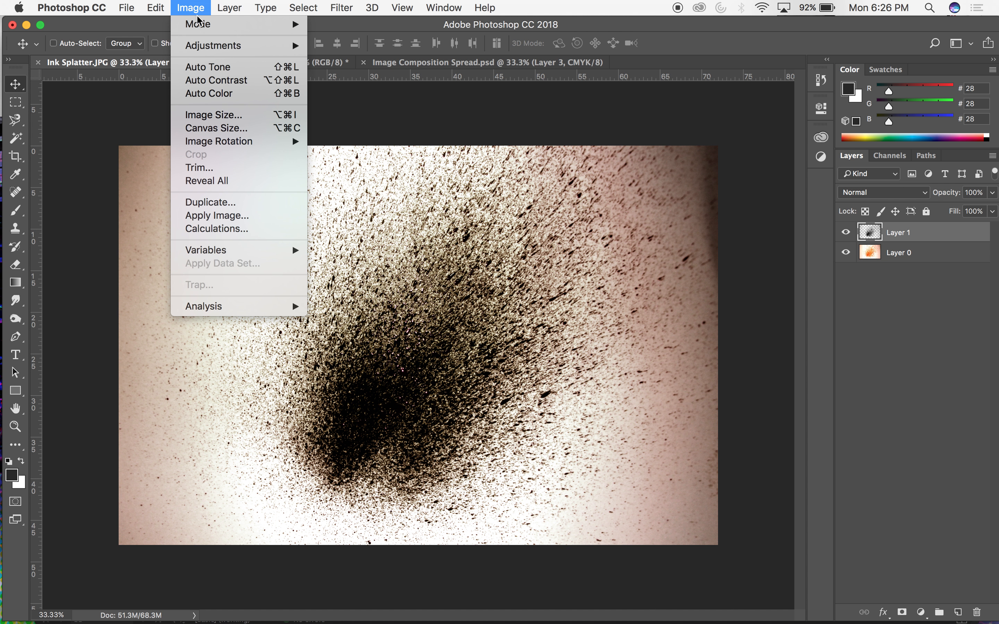
{"action": "left_click", "coordinate": [219, 114]}
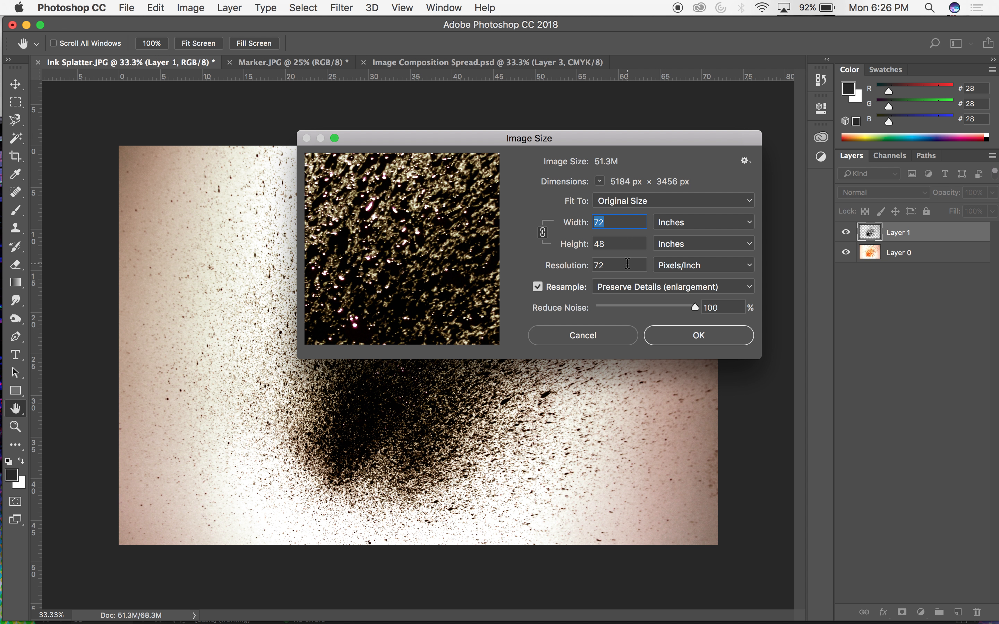
{"action": "left_click", "coordinate": [537, 287]}
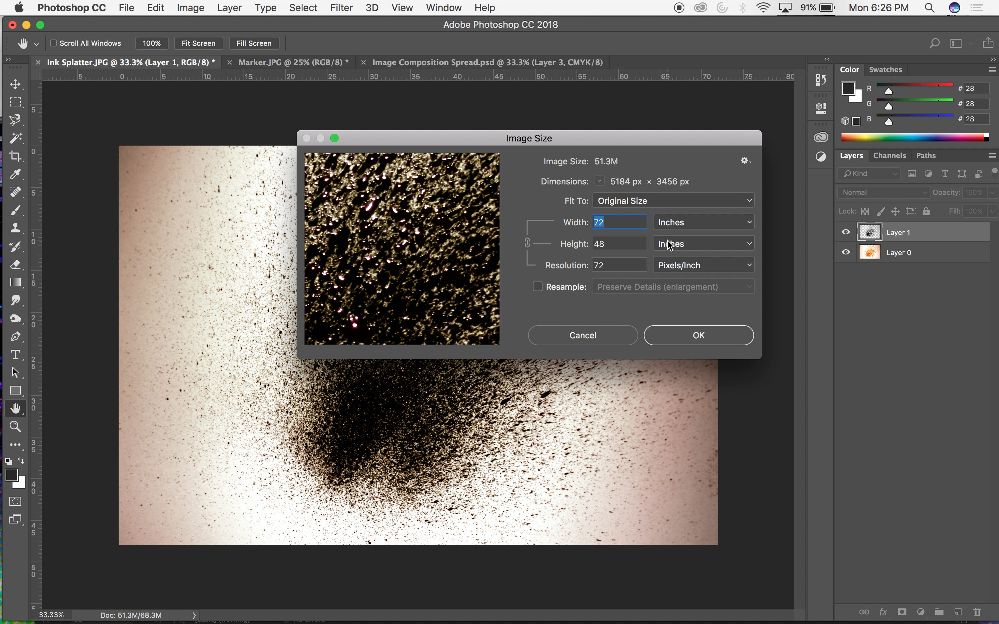
{"action": "left_click_drag", "start_coordinate": [608, 266], "coordinate": [589, 267]}
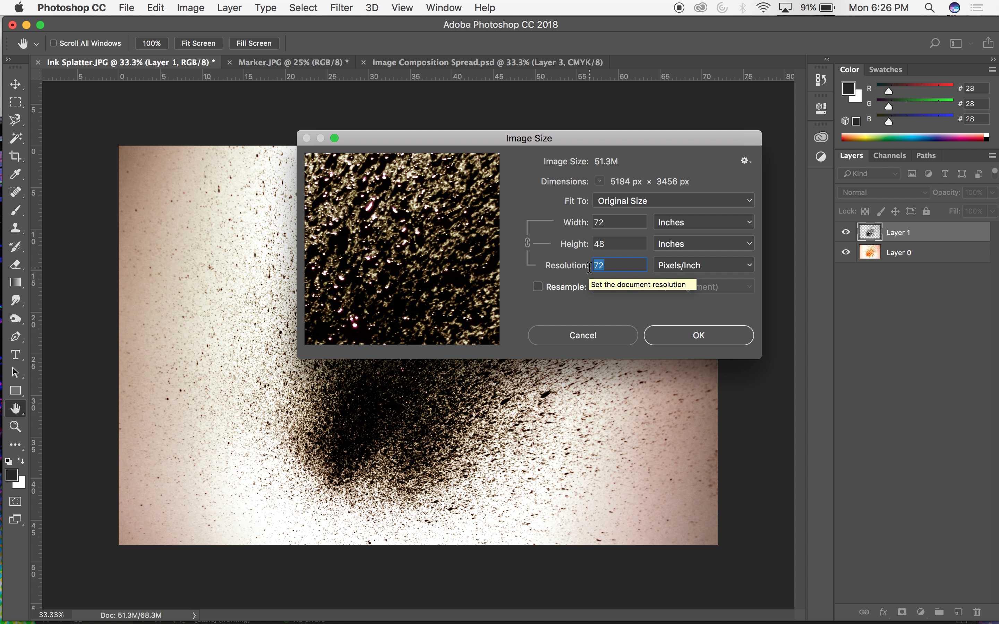
{"action": "type", "text": "300"}
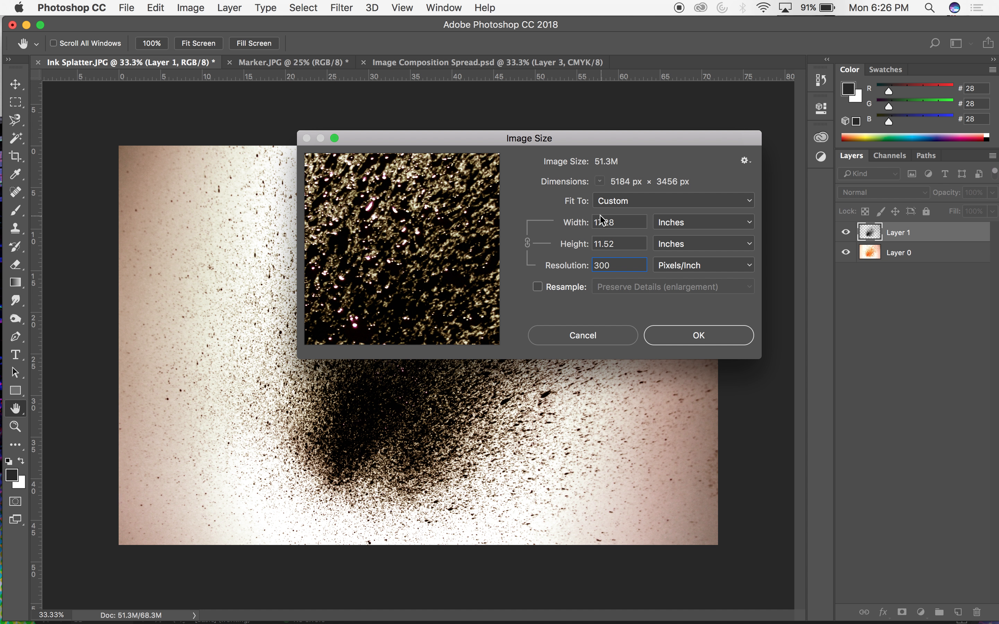
{"action": "left_click_drag", "start_coordinate": [595, 225], "coordinate": [614, 225]}
{"action": "key", "text": "Tab"}
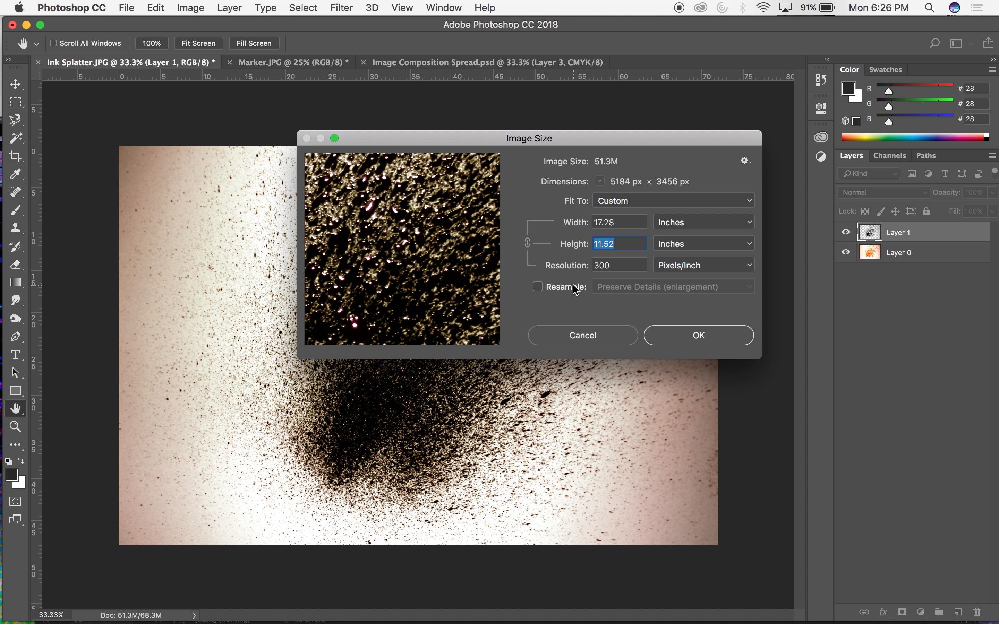
{"action": "left_click", "coordinate": [681, 335]}
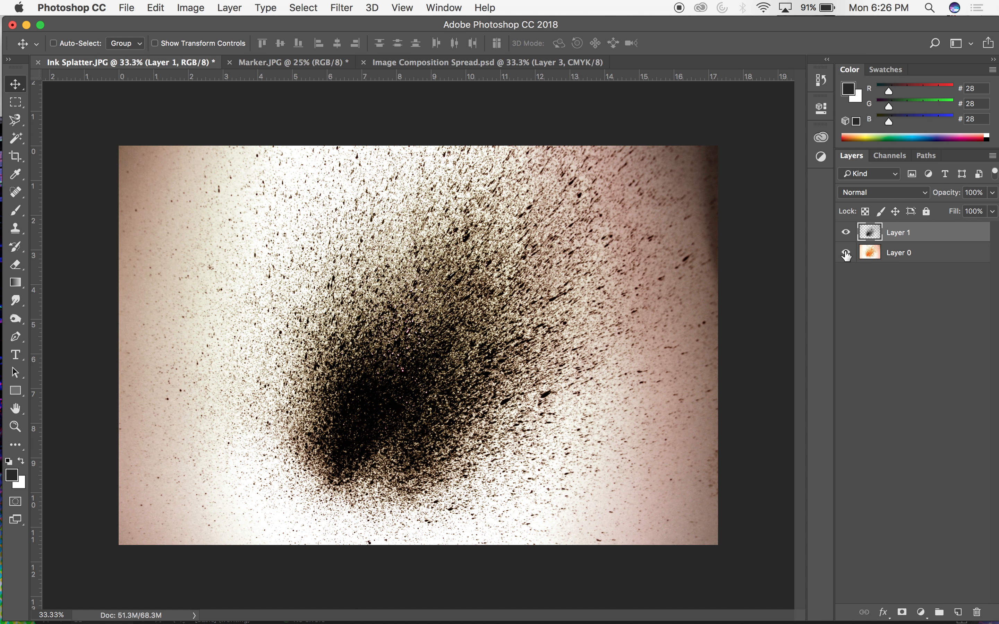
Delete the original orange splatter layer beneath the black splatter.
{"action": "left_click", "coordinate": [893, 253]}
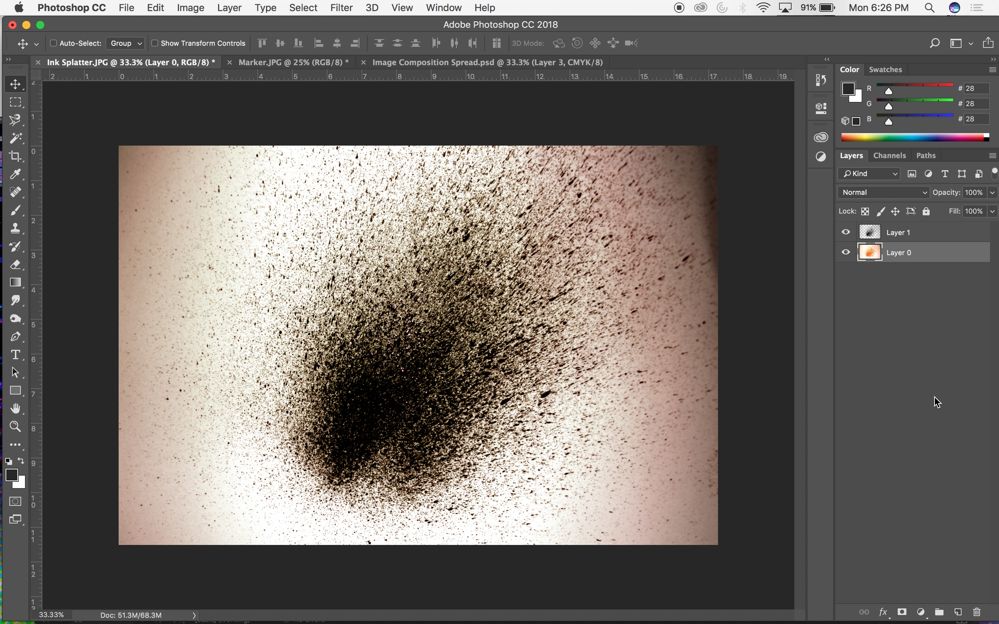
{"action": "left_click", "coordinate": [977, 612]}
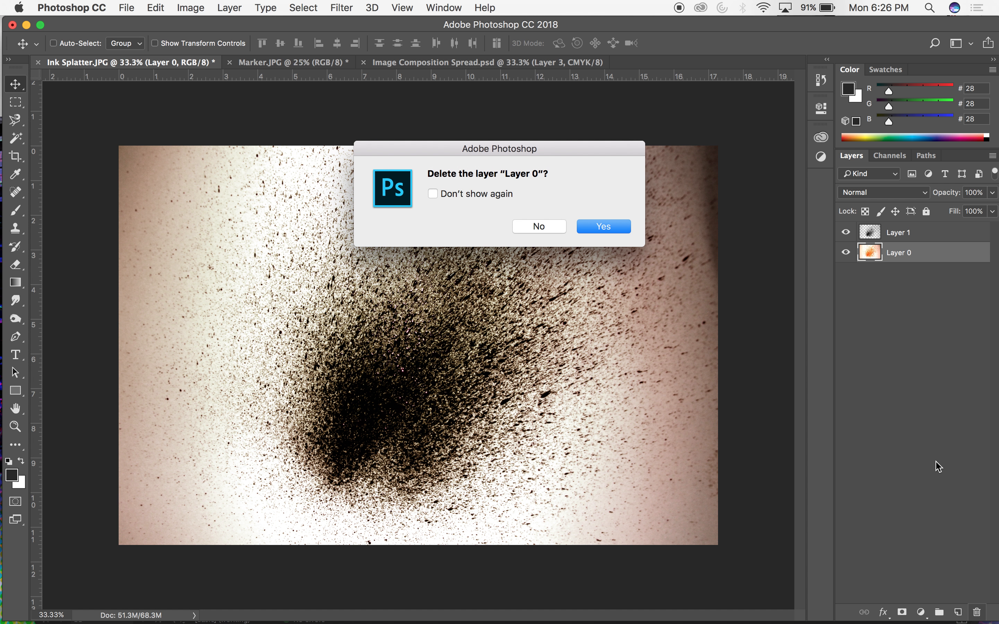
{"action": "left_click", "coordinate": [613, 228]}
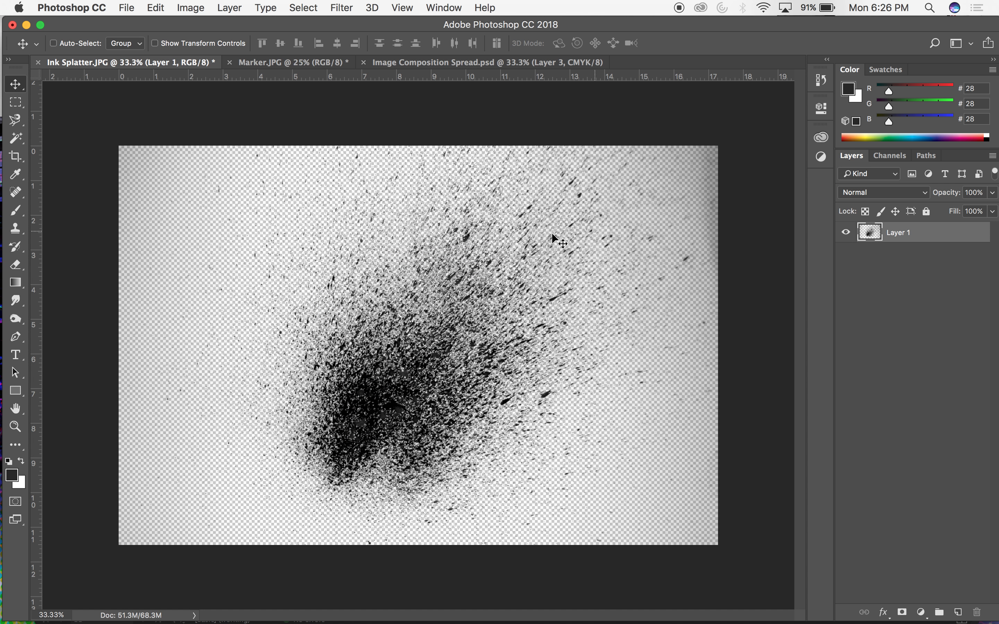
{"action": "left_click_drag", "start_coordinate": [508, 330], "coordinate": [456, 315]}
Add a new layer filled with white beneath the black splatter and compare the image with the splatter hidden and shown.
{"action": "left_click", "coordinate": [957, 612]}
{"action": "left_click_drag", "start_coordinate": [903, 242], "coordinate": [902, 256]}
{"action": "left_click", "coordinate": [156, 7]}
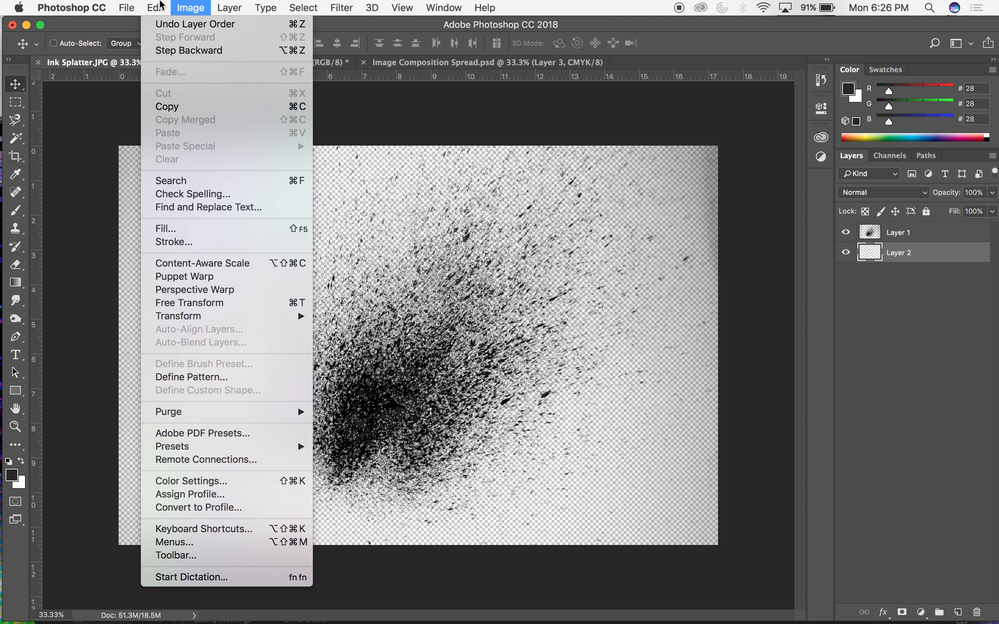
{"action": "left_click", "coordinate": [200, 228]}
{"action": "left_click", "coordinate": [230, 316]}
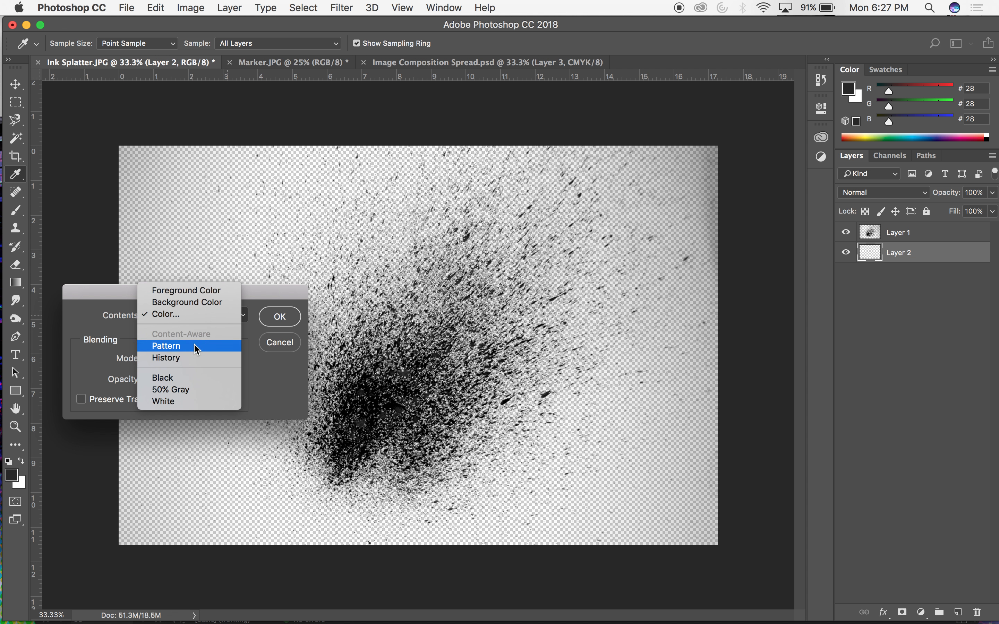
{"action": "left_click", "coordinate": [180, 401]}
{"action": "left_click", "coordinate": [280, 317]}
{"action": "key", "text": "v"}
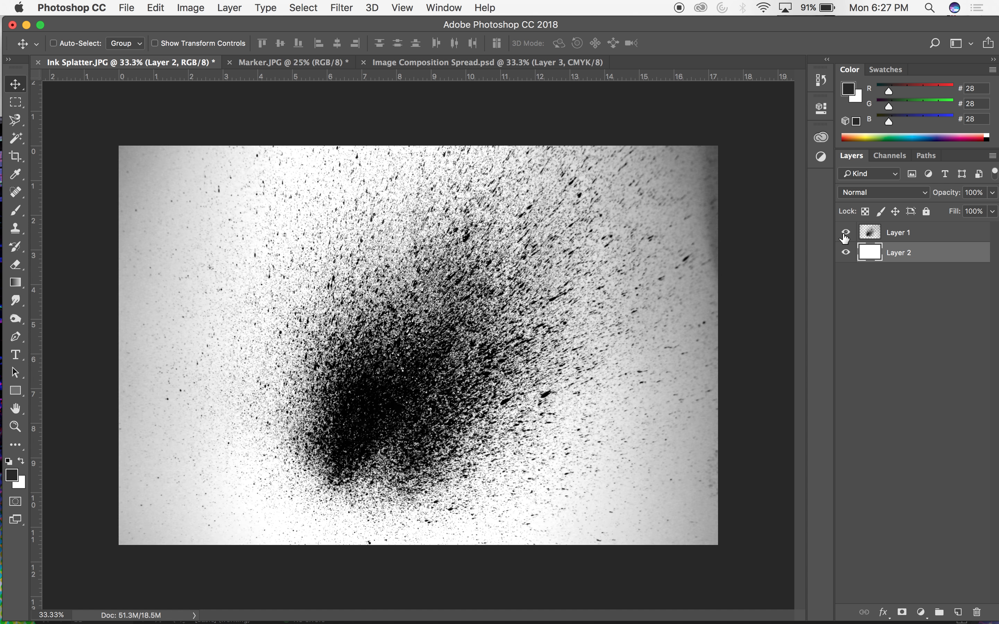
{"action": "left_click", "coordinate": [845, 237]}
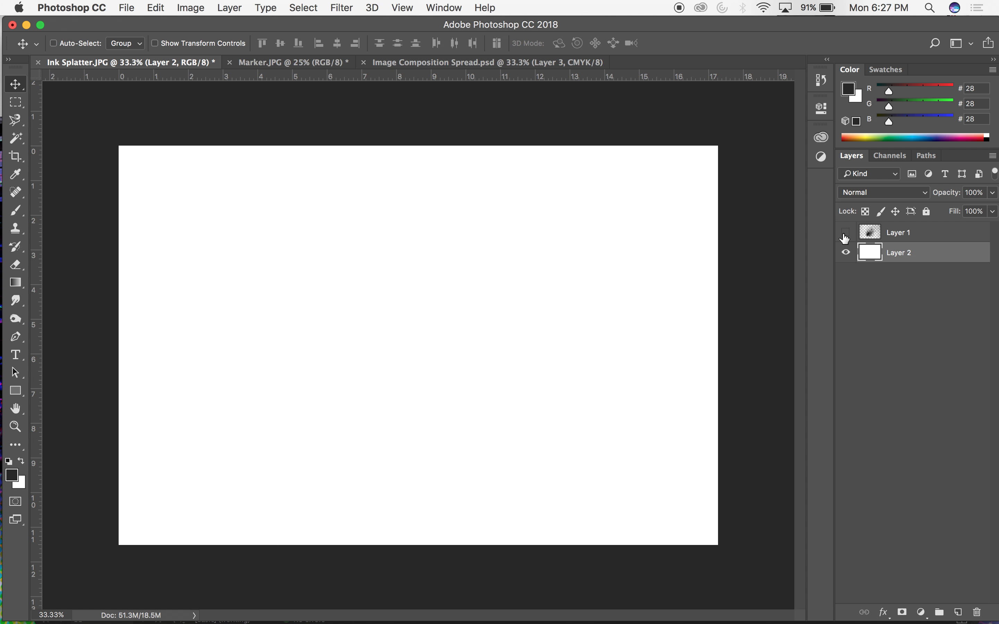
{"action": "left_click", "coordinate": [844, 234]}
Enlarge the Eraser to 800 px on the black splatter layer and undo a test stroke over the upper-left corner.
{"action": "left_click", "coordinate": [908, 233]}
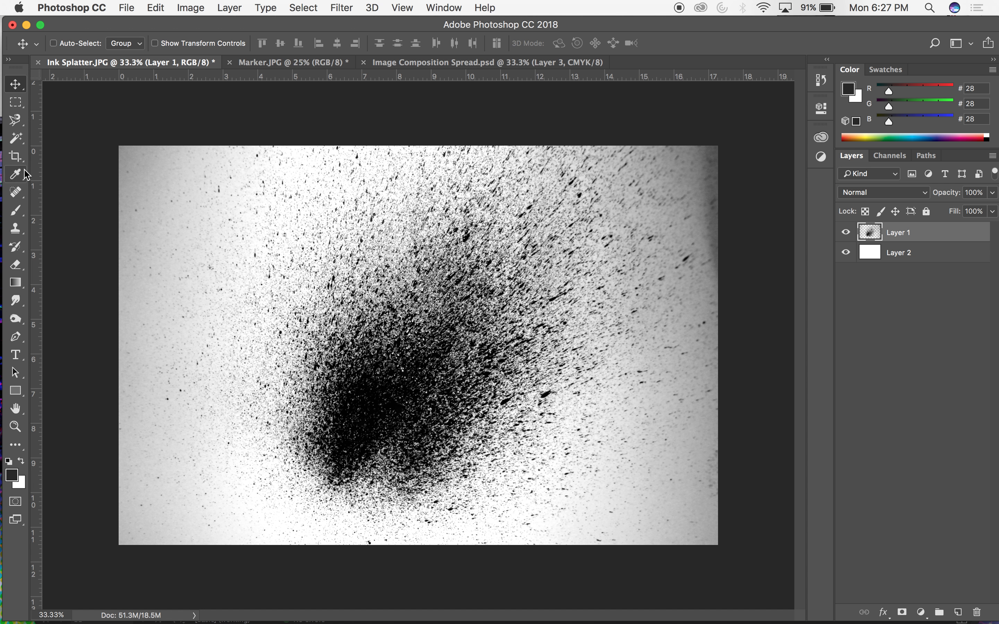
{"action": "key", "text": "e"}
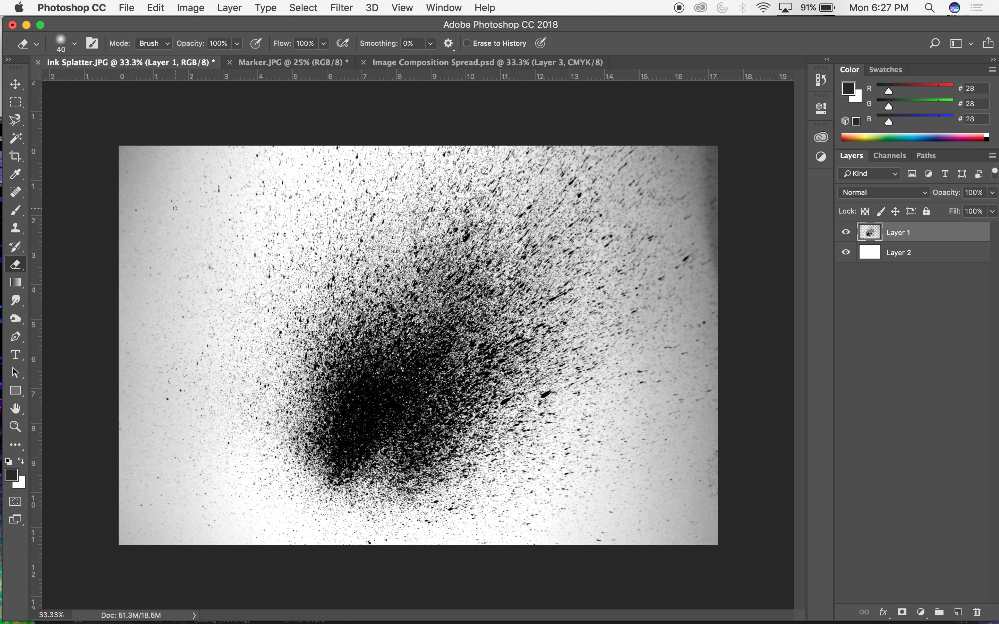
{"action": "key", "text": "bracketright"}
{"action": "key", "text": "bracketright"}
{"action": "key", "text": "bracketright"}
{"action": "key", "text": "bracketright"}
{"action": "key", "text": "bracketright"}
{"action": "key", "text": "bracketright"}
{"action": "key", "text": "bracketright"}
{"action": "key", "text": "bracketright"}
{"action": "key", "text": "bracketright"}
{"action": "key", "text": "bracketright"}
{"action": "key", "text": "bracketright"}
{"action": "key", "text": "bracketright"}
{"action": "key", "text": "bracketright"}
{"action": "mouse_move", "coordinate": [152, 161]}
{"action": "left_mouse_down"}
{"action": "mouse_move", "coordinate": [106, 170]}
{"action": "mouse_move", "coordinate": [102, 209]}
{"action": "left_mouse_up"}
{"action": "key", "text": "super+z"}
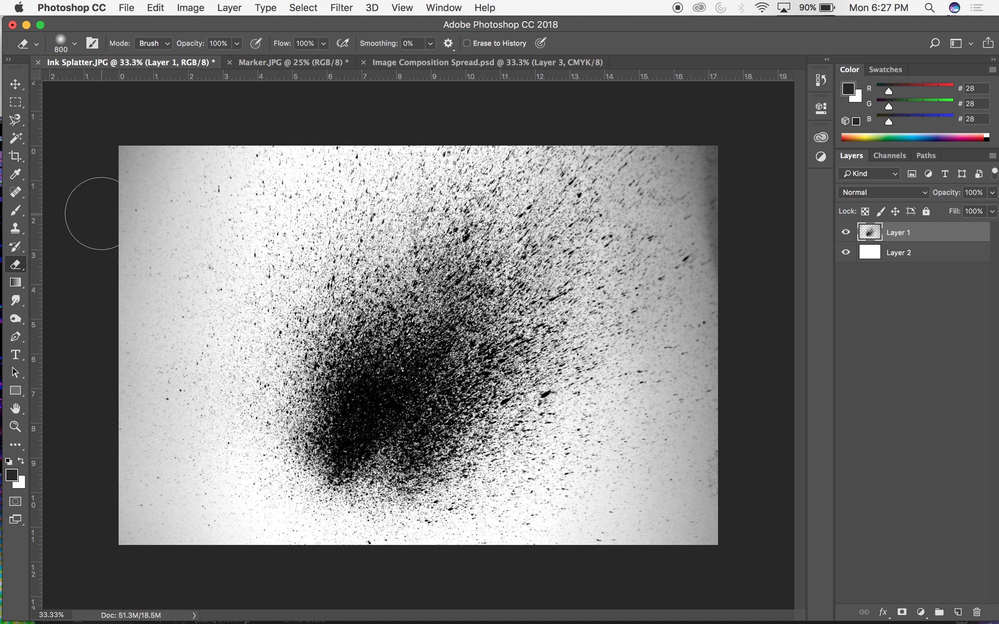
Erase the grey haze along the left and right edges of the splatter layer at 50% eraser opacity.
{"action": "left_click", "coordinate": [225, 43]}
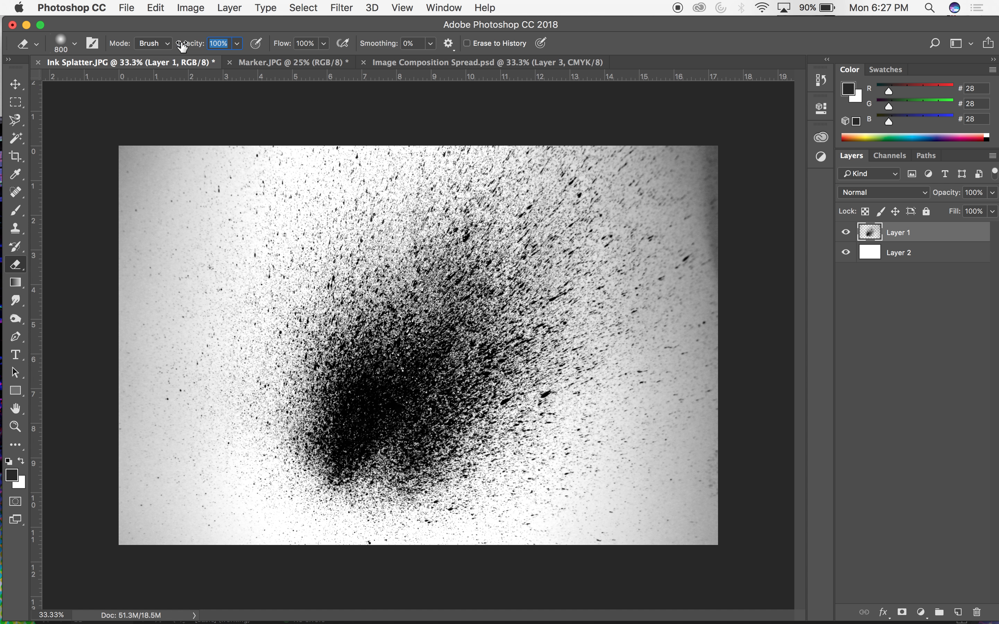
{"action": "type", "text": "50"}
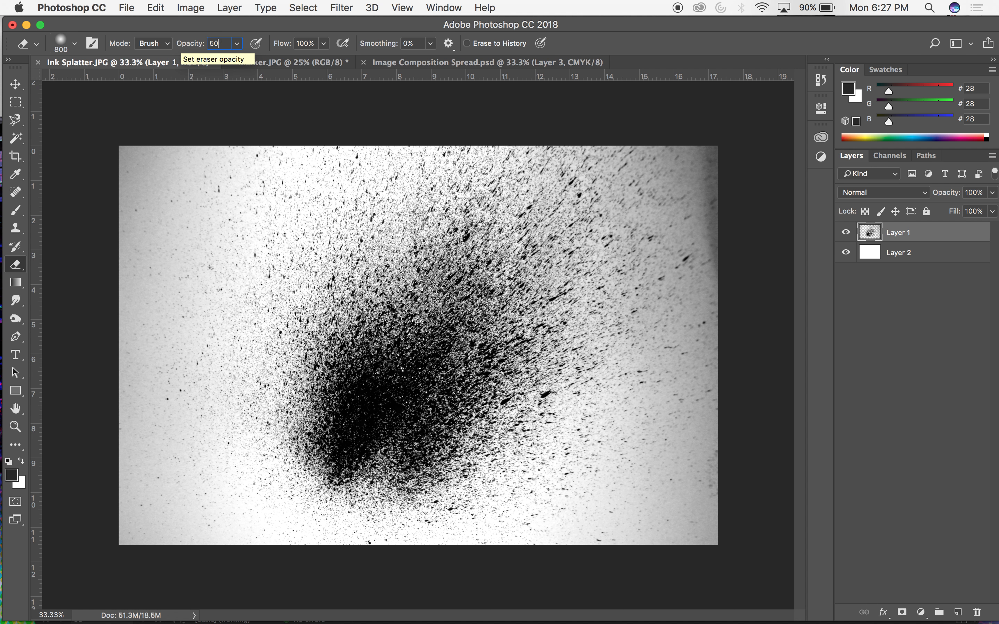
{"action": "mouse_move", "coordinate": [230, 167]}
{"action": "left_mouse_down"}
{"action": "mouse_move", "coordinate": [78, 156]}
{"action": "mouse_move", "coordinate": [140, 163]}
{"action": "mouse_move", "coordinate": [147, 223]}
{"action": "mouse_move", "coordinate": [118, 167]}
{"action": "mouse_move", "coordinate": [133, 180]}
{"action": "mouse_move", "coordinate": [151, 357]}
{"action": "mouse_move", "coordinate": [122, 397]}
{"action": "mouse_move", "coordinate": [239, 558]}
{"action": "mouse_move", "coordinate": [174, 564]}
{"action": "left_mouse_up"}
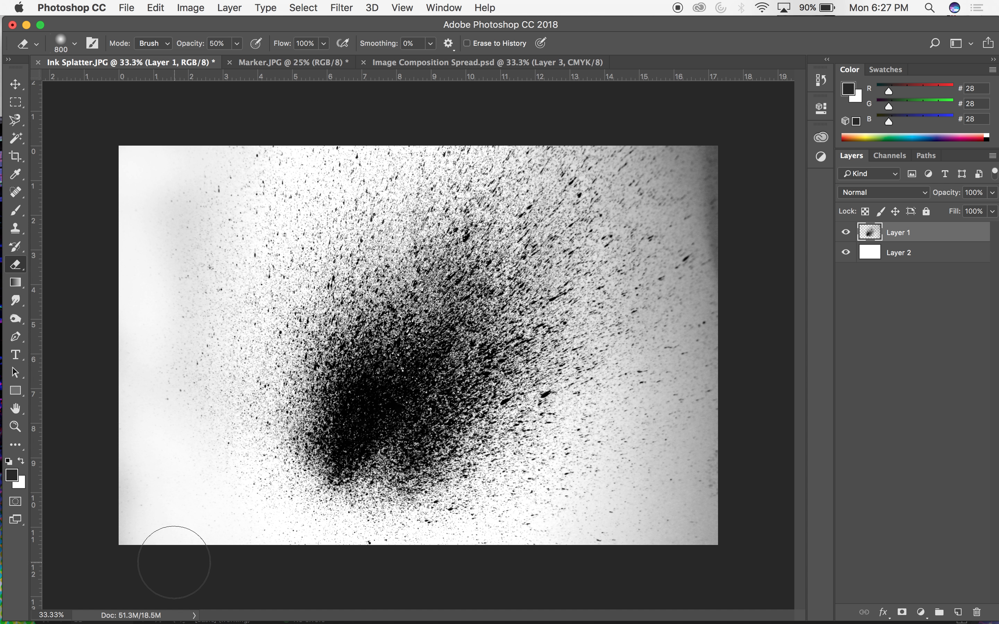
{"action": "mouse_move", "coordinate": [584, 537]}
{"action": "left_mouse_down"}
{"action": "mouse_move", "coordinate": [729, 459]}
{"action": "mouse_move", "coordinate": [713, 520]}
{"action": "mouse_move", "coordinate": [684, 536]}
{"action": "mouse_move", "coordinate": [645, 550]}
{"action": "mouse_move", "coordinate": [748, 460]}
{"action": "mouse_move", "coordinate": [678, 542]}
{"action": "mouse_move", "coordinate": [707, 513]}
{"action": "mouse_move", "coordinate": [765, 395]}
{"action": "mouse_move", "coordinate": [705, 514]}
{"action": "mouse_move", "coordinate": [724, 181]}
{"action": "left_mouse_up"}
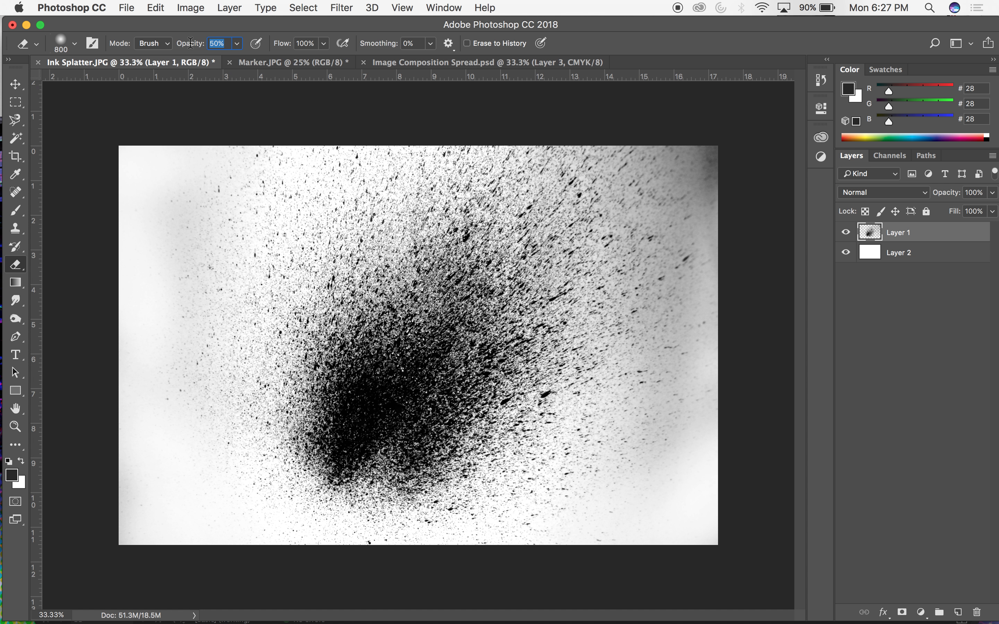
Soften the remaining grey haze around the splatter's upper-right corner and right edge with the Eraser at 30% opacity.
{"action": "type", "text": "30"}
{"action": "mouse_move", "coordinate": [735, 267]}
{"action": "left_mouse_down"}
{"action": "mouse_move", "coordinate": [713, 172]}
{"action": "mouse_move", "coordinate": [728, 167]}
{"action": "mouse_move", "coordinate": [707, 218]}
{"action": "mouse_move", "coordinate": [703, 200]}
{"action": "mouse_move", "coordinate": [636, 216]}
{"action": "mouse_move", "coordinate": [747, 122]}
{"action": "left_mouse_up"}
{"action": "mouse_move", "coordinate": [667, 163]}
{"action": "left_mouse_down"}
{"action": "mouse_move", "coordinate": [796, 68]}
{"action": "mouse_move", "coordinate": [781, 103]}
{"action": "left_mouse_up"}
{"action": "left_click_drag", "start_coordinate": [730, 155], "coordinate": [814, 50]}
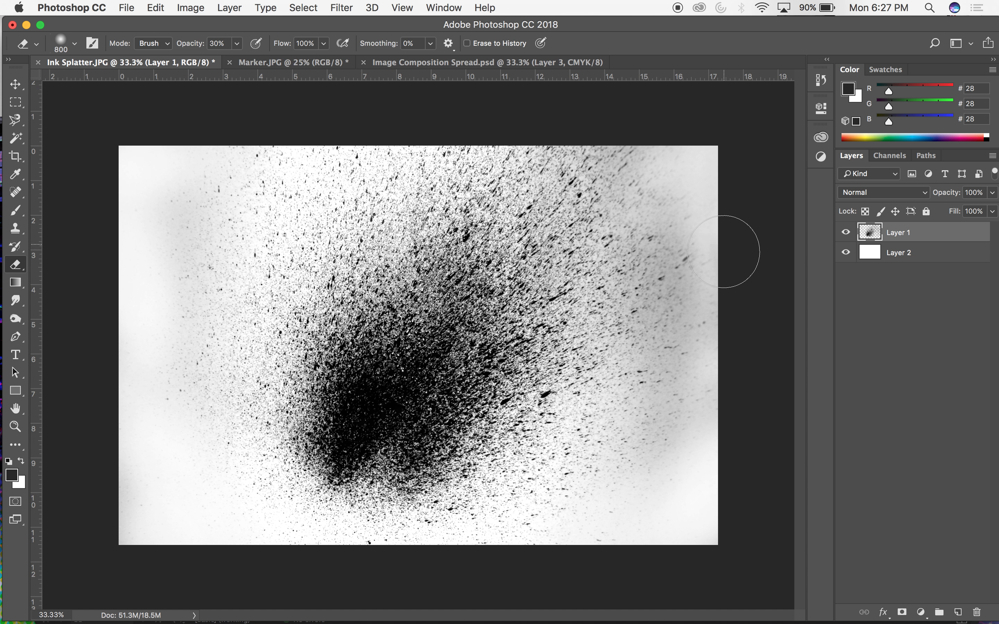
{"action": "mouse_move", "coordinate": [709, 335]}
{"action": "left_mouse_down"}
{"action": "mouse_move", "coordinate": [699, 437]}
{"action": "mouse_move", "coordinate": [732, 323]}
{"action": "mouse_move", "coordinate": [700, 397]}
{"action": "mouse_move", "coordinate": [709, 252]}
{"action": "mouse_move", "coordinate": [662, 310]}
{"action": "mouse_move", "coordinate": [735, 234]}
{"action": "mouse_move", "coordinate": [746, 156]}
{"action": "left_mouse_up"}
Compare the original Ink Splatter.JPG snapshot in the document history with the latest eraser state.
{"action": "left_click", "coordinate": [820, 81]}
{"action": "left_click", "coordinate": [702, 89]}
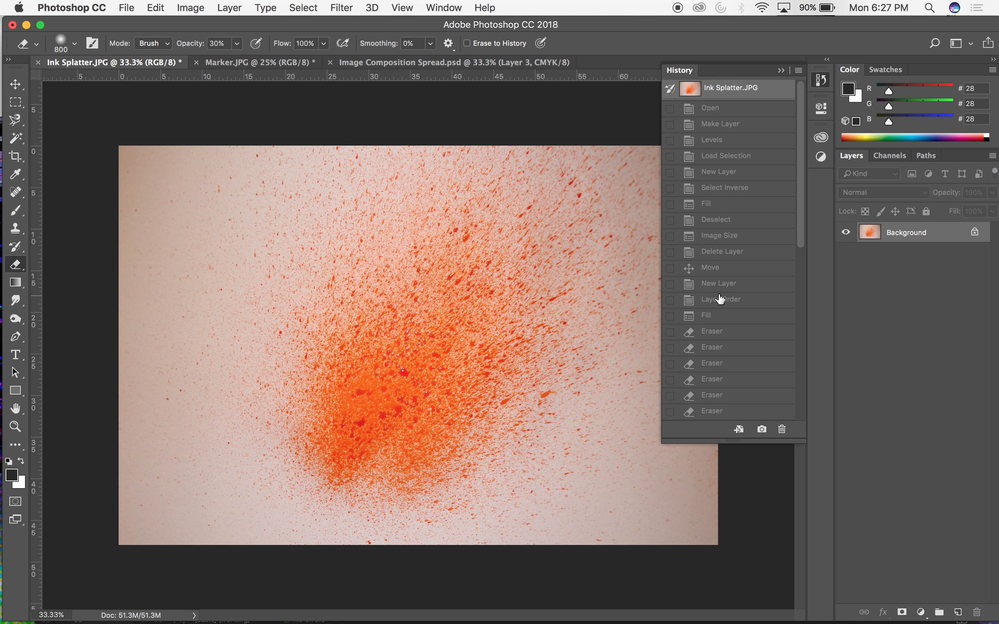
{"action": "scroll", "coordinate": [720, 299], "scroll_direction": "down", "scroll_amount": 5}
{"action": "left_click", "coordinate": [724, 412]}
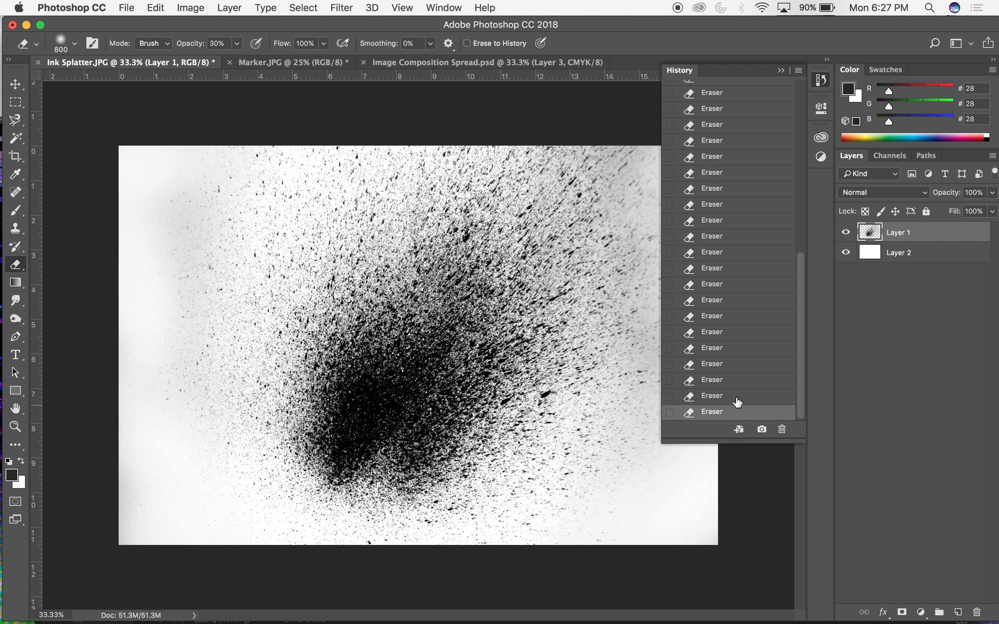
{"action": "left_click", "coordinate": [781, 71]}
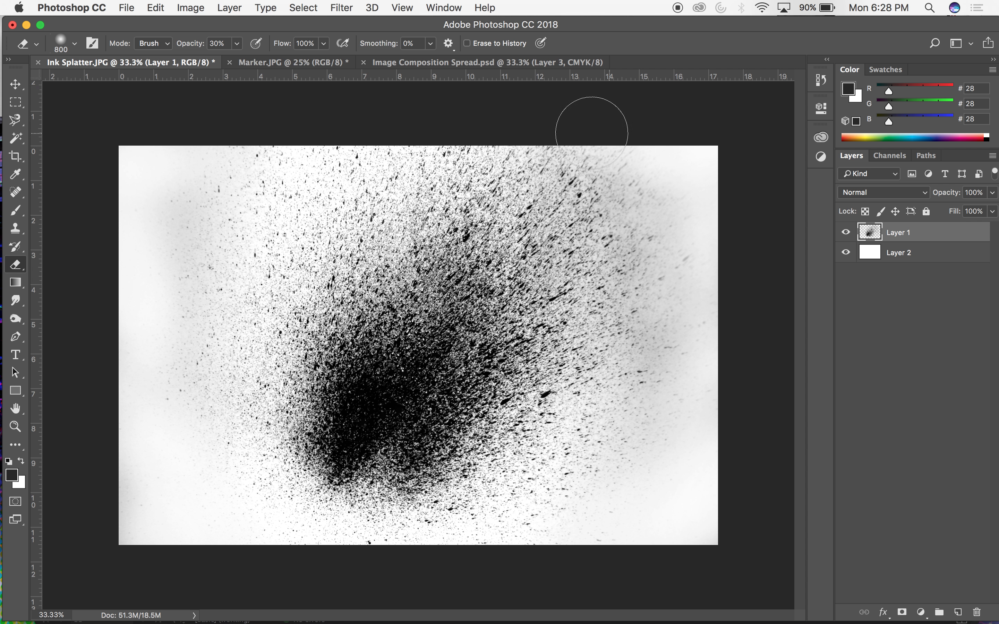
Soften the remaining grey haze along the splatter's left, right and upper edges with the 800 px Eraser at 30% opacity.
{"action": "left_click_drag", "start_coordinate": [178, 194], "coordinate": [178, 507]}
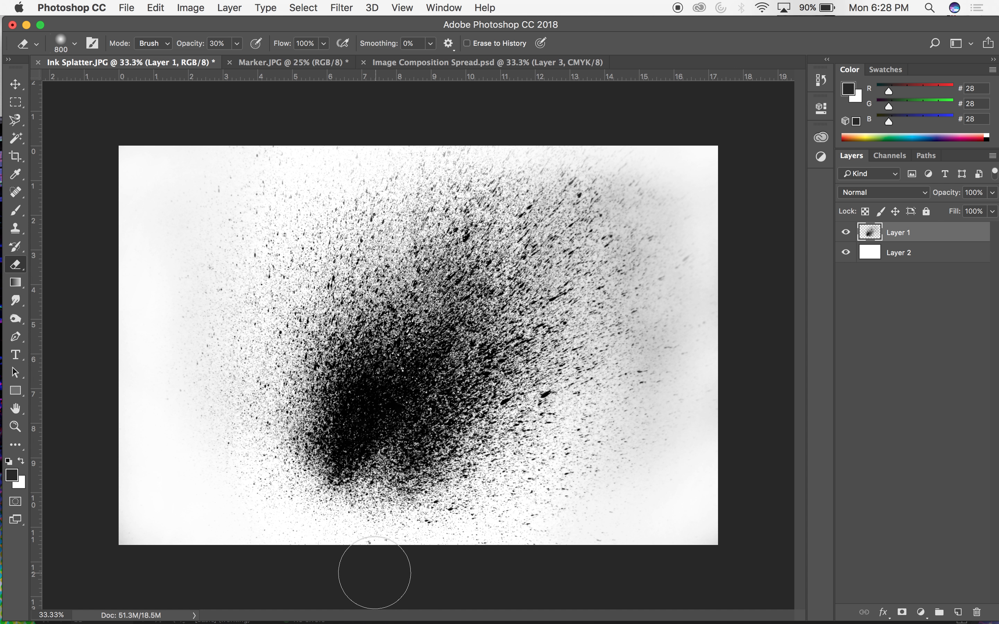
{"action": "mouse_move", "coordinate": [603, 506]}
{"action": "left_mouse_down"}
{"action": "mouse_move", "coordinate": [644, 474]}
{"action": "mouse_move", "coordinate": [614, 464]}
{"action": "mouse_move", "coordinate": [604, 482]}
{"action": "mouse_move", "coordinate": [621, 456]}
{"action": "mouse_move", "coordinate": [607, 472]}
{"action": "mouse_move", "coordinate": [735, 311]}
{"action": "mouse_move", "coordinate": [708, 346]}
{"action": "mouse_move", "coordinate": [748, 253]}
{"action": "mouse_move", "coordinate": [669, 311]}
{"action": "mouse_move", "coordinate": [710, 268]}
{"action": "mouse_move", "coordinate": [691, 226]}
{"action": "mouse_move", "coordinate": [645, 269]}
{"action": "mouse_move", "coordinate": [697, 117]}
{"action": "left_mouse_up"}
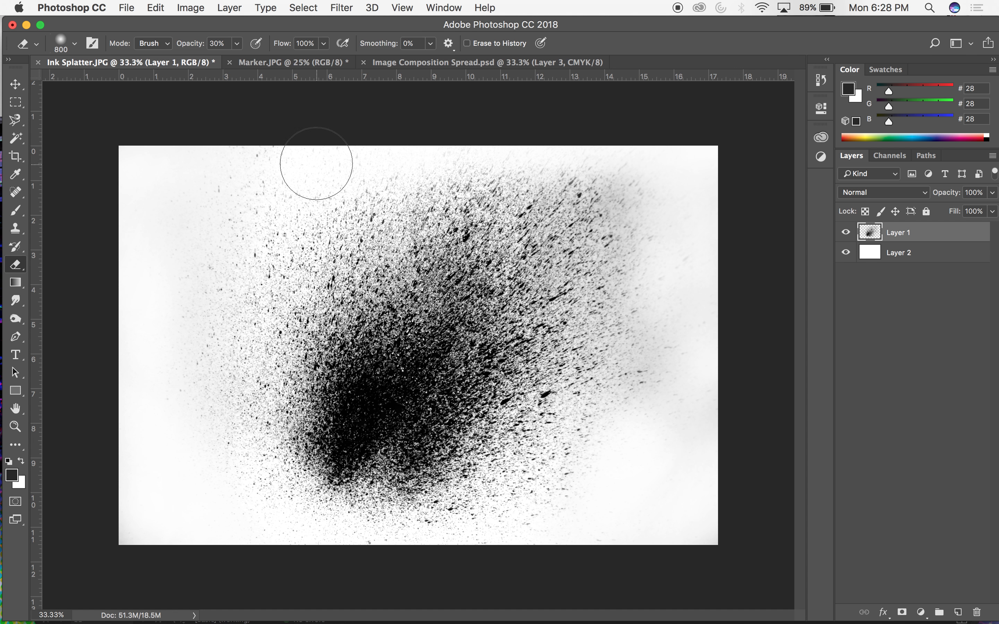
{"action": "mouse_move", "coordinate": [216, 192]}
{"action": "left_mouse_down"}
{"action": "mouse_move", "coordinate": [256, 160]}
{"action": "mouse_move", "coordinate": [234, 169]}
{"action": "mouse_move", "coordinate": [293, 160]}
{"action": "left_mouse_up"}
Copy the cleaned splatter layer into Image Composition Spread.psd with the Move tool, placing it over the lower part of the canvas.
{"action": "left_click", "coordinate": [10, 85]}
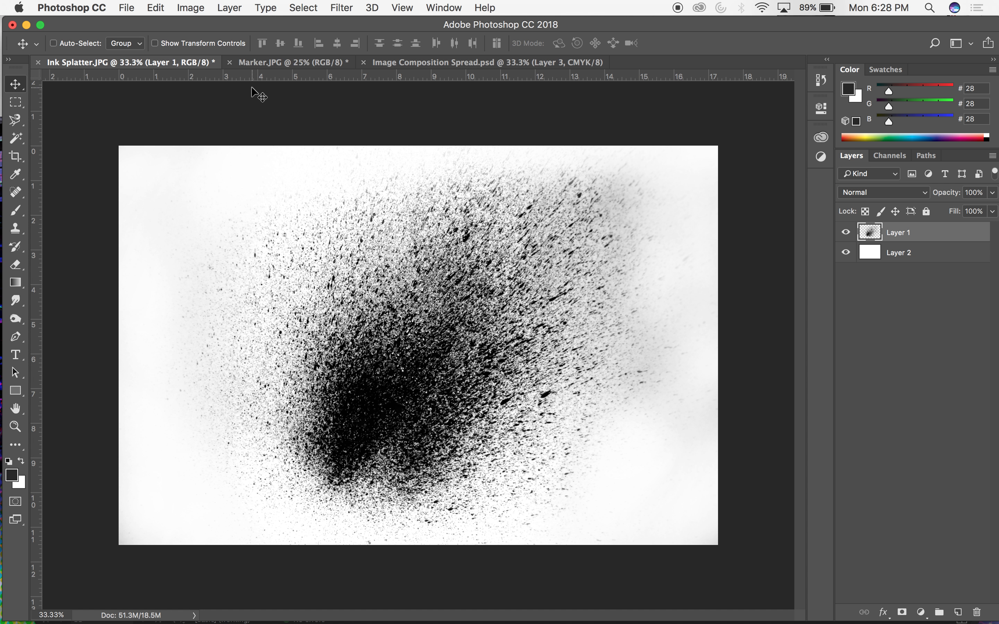
{"action": "left_click_drag", "start_coordinate": [502, 173], "coordinate": [488, 64]}
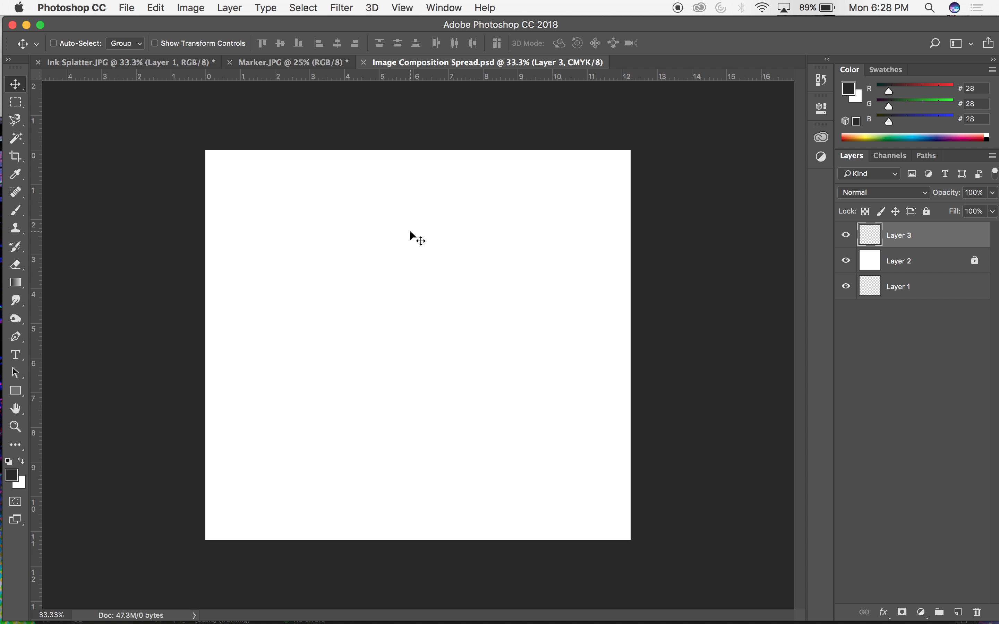
{"action": "left_click_drag", "start_coordinate": [153, 76], "coordinate": [156, 71]}
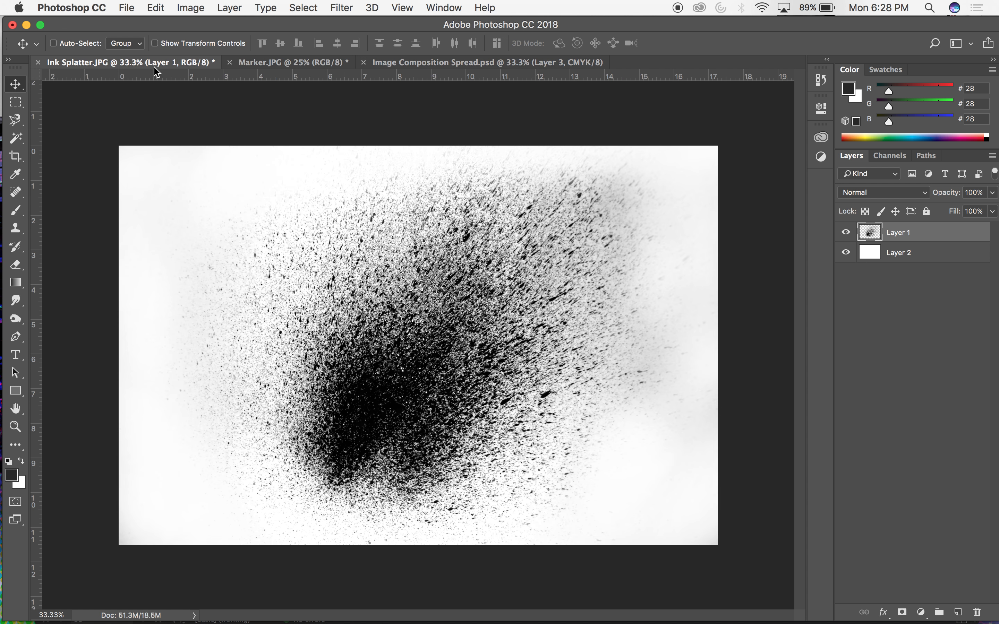
{"action": "left_click_drag", "start_coordinate": [478, 246], "coordinate": [470, 453]}
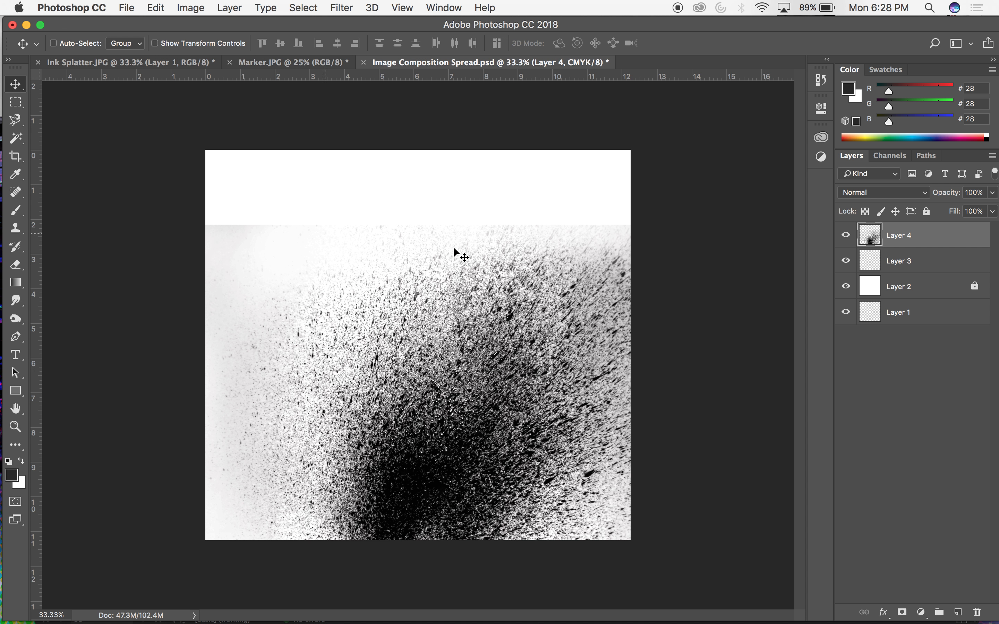
Erase the placed splatter's hard upper edge and upper-left haze at 100% opacity, enlarging the Eraser to 1100 px.
{"action": "key", "text": "e"}
{"action": "left_click_drag", "start_coordinate": [636, 226], "coordinate": [572, 217]}
{"action": "left_click", "coordinate": [219, 43]}
{"action": "type", "text": "100"}
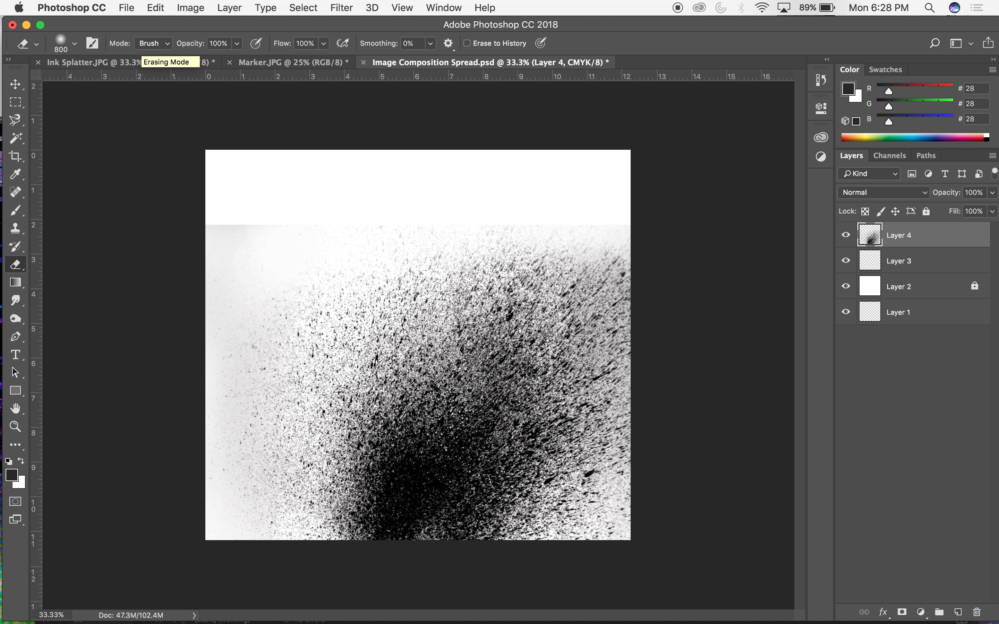
{"action": "left_click", "coordinate": [627, 250]}
{"action": "mouse_move", "coordinate": [547, 202]}
{"action": "left_mouse_down"}
{"action": "mouse_move", "coordinate": [544, 237]}
{"action": "mouse_move", "coordinate": [410, 233]}
{"action": "mouse_move", "coordinate": [423, 233]}
{"action": "mouse_move", "coordinate": [289, 254]}
{"action": "mouse_move", "coordinate": [296, 261]}
{"action": "mouse_move", "coordinate": [265, 251]}
{"action": "mouse_move", "coordinate": [262, 210]}
{"action": "mouse_move", "coordinate": [205, 261]}
{"action": "mouse_move", "coordinate": [235, 234]}
{"action": "mouse_move", "coordinate": [175, 372]}
{"action": "mouse_move", "coordinate": [279, 292]}
{"action": "left_mouse_up"}
{"action": "key", "text": "bracketright"}
{"action": "key", "text": "bracketright"}
{"action": "key", "text": "bracketright"}
{"action": "mouse_move", "coordinate": [341, 272]}
{"action": "left_mouse_down"}
{"action": "mouse_move", "coordinate": [241, 351]}
{"action": "mouse_move", "coordinate": [213, 350]}
{"action": "left_mouse_up"}
{"action": "left_click_drag", "start_coordinate": [465, 244], "coordinate": [497, 196]}
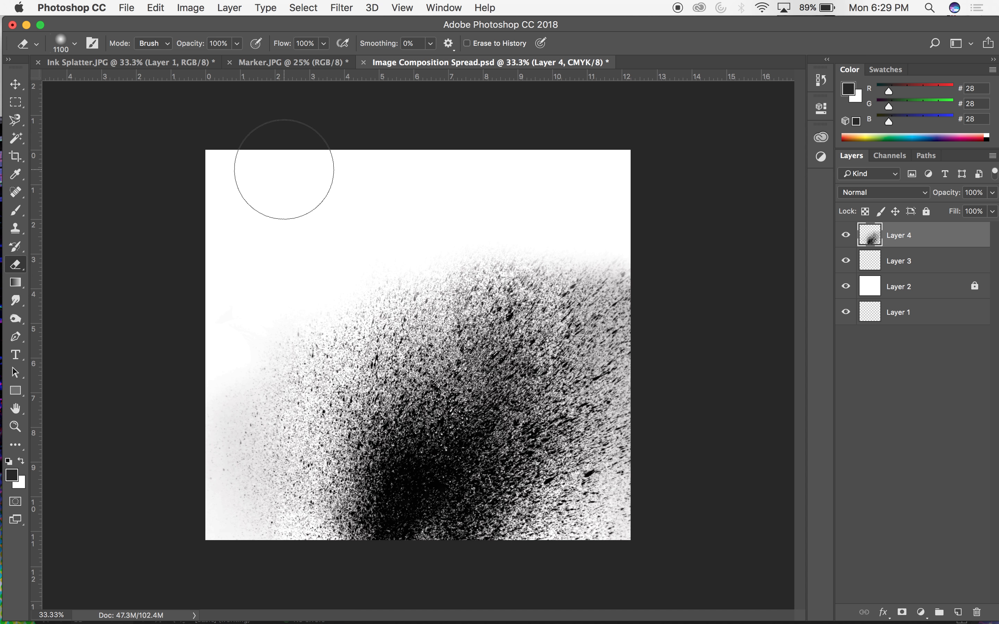
Save Image Composition Spread.psd and close Ink Splatter.JPG without saving its changes.
{"action": "left_click", "coordinate": [17, 85]}
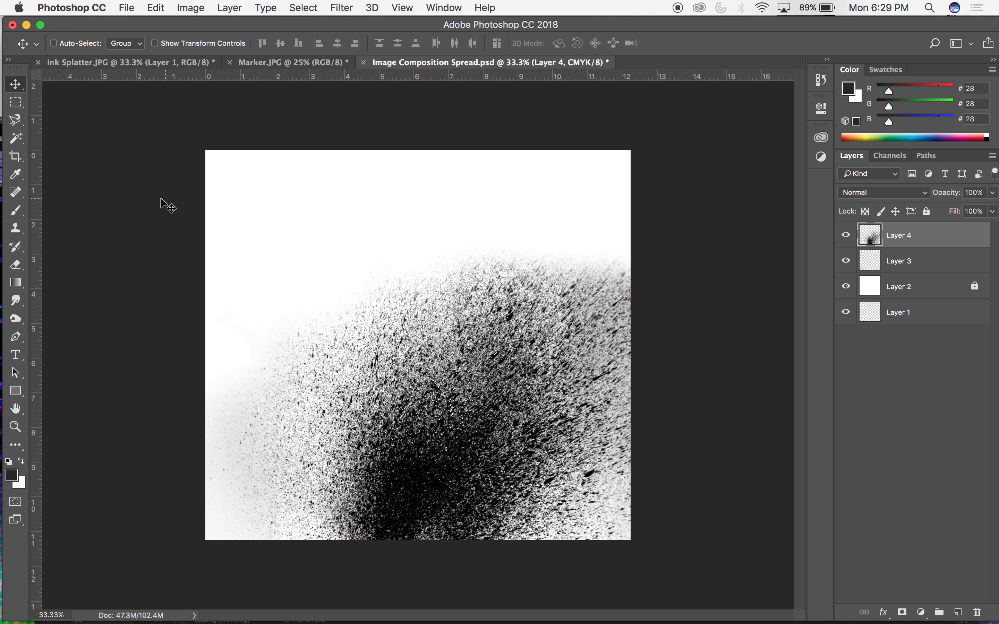
{"action": "key", "text": "super+s"}
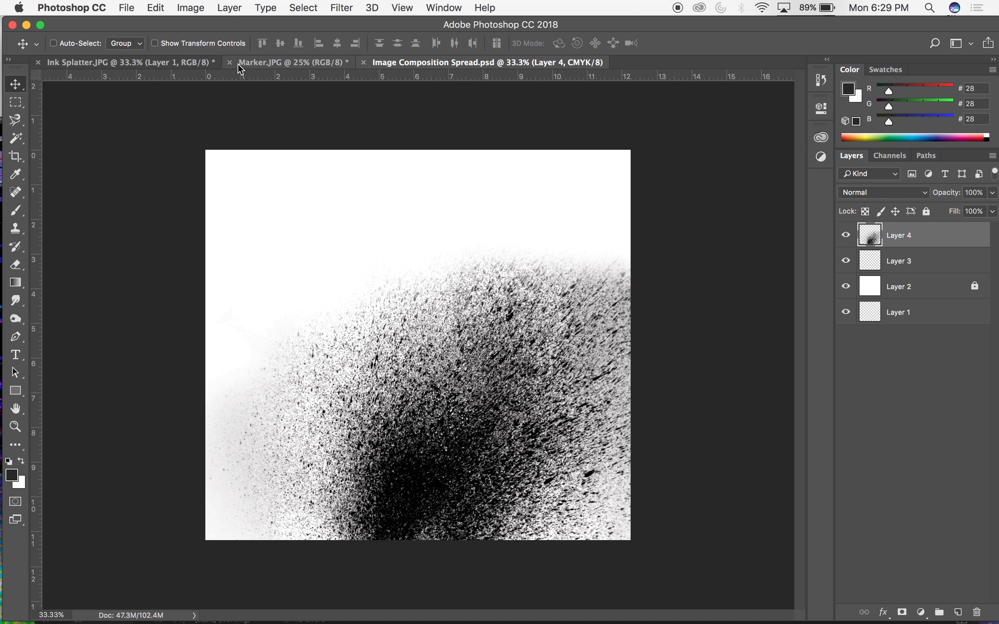
{"action": "left_click", "coordinate": [168, 65]}
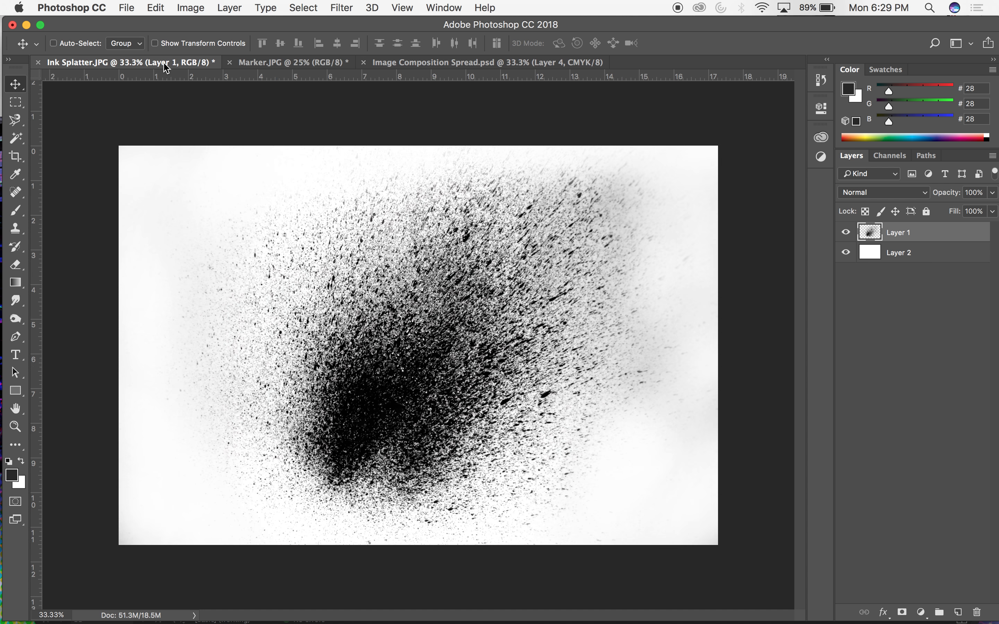
{"action": "left_click", "coordinate": [39, 65]}
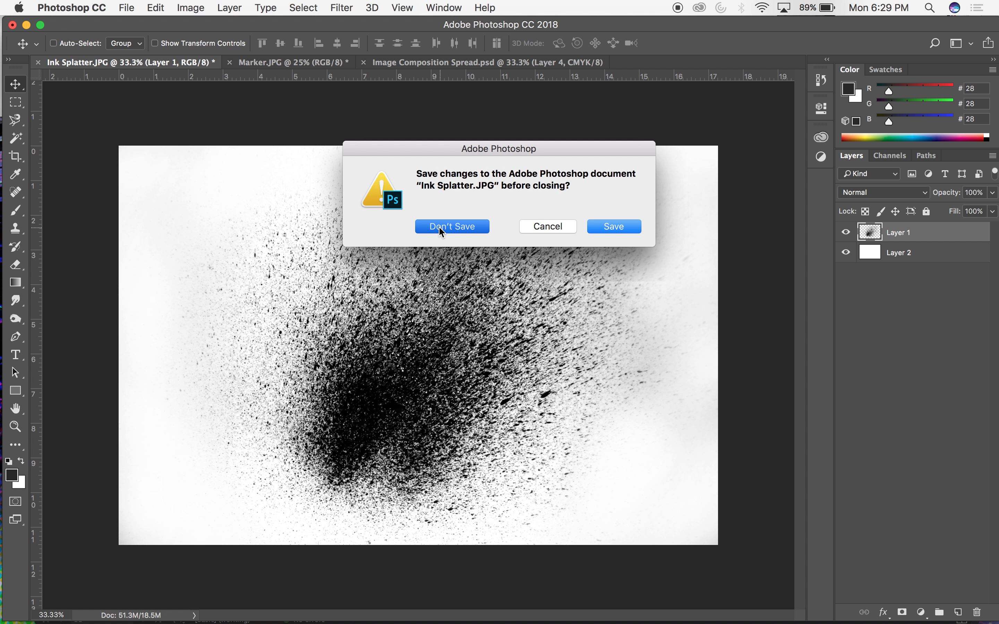
{"action": "left_click", "coordinate": [446, 227]}
Show the document history for Marker.JPG and unlock its Background layer.
{"action": "left_click", "coordinate": [99, 63]}
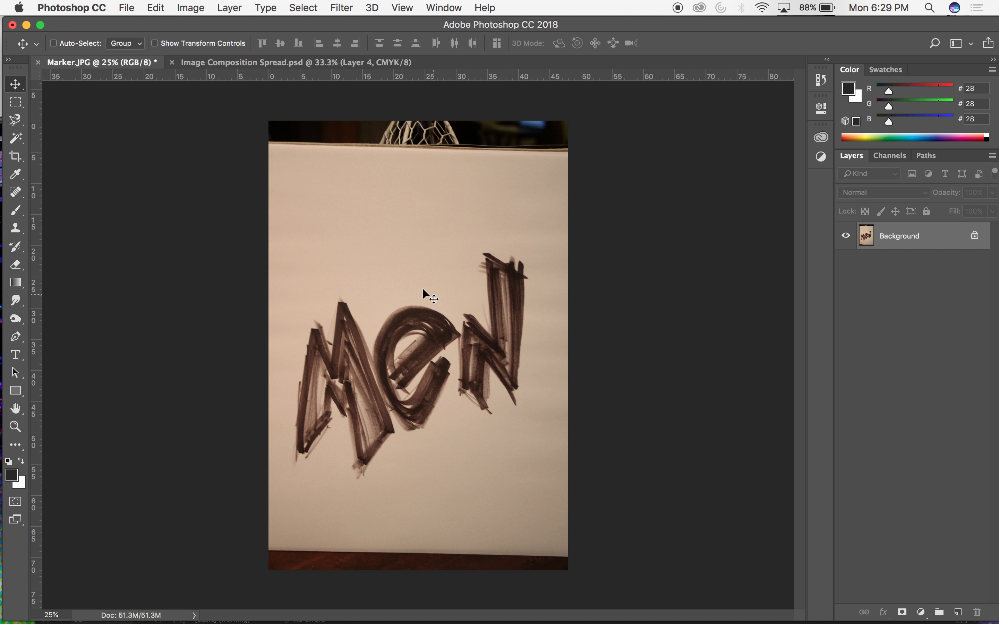
{"action": "left_click", "coordinate": [820, 80]}
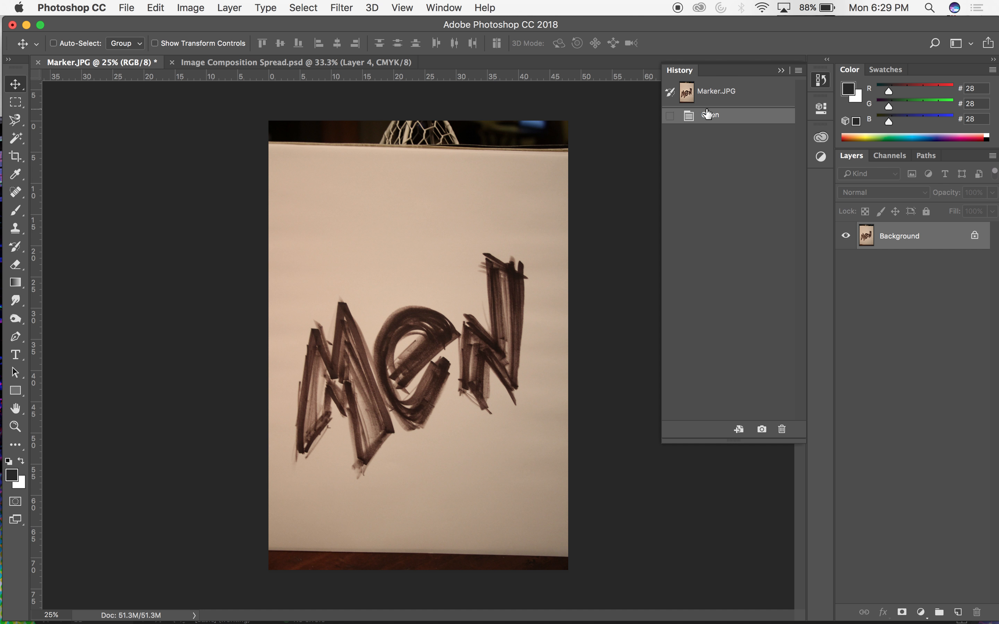
{"action": "left_click", "coordinate": [975, 235]}
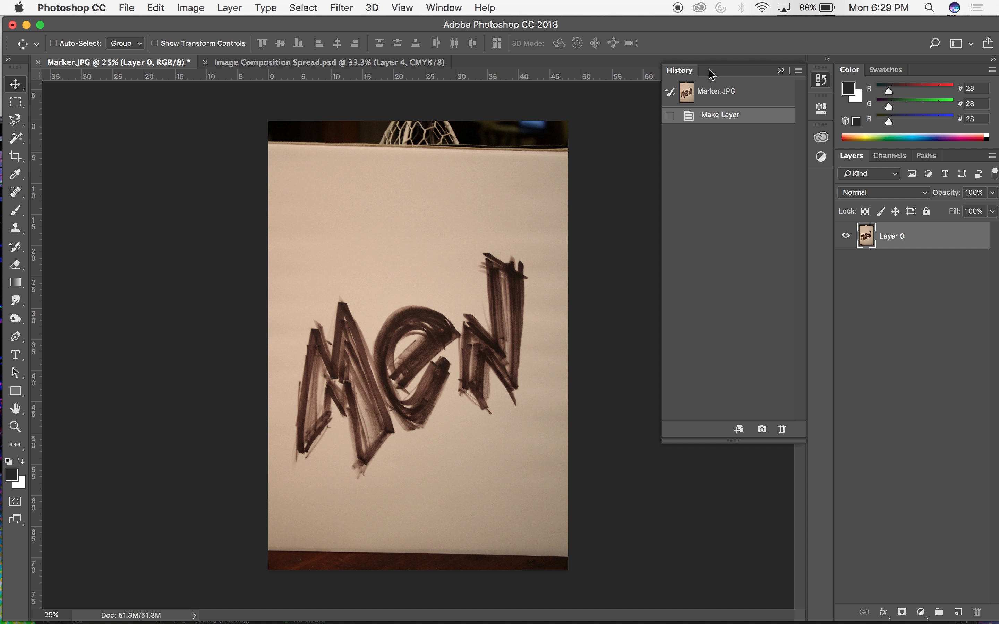
Raise the marker photo's contrast with Levels, setting the input levels to 38, 1.81 and 204.
{"action": "left_click", "coordinate": [191, 7]}
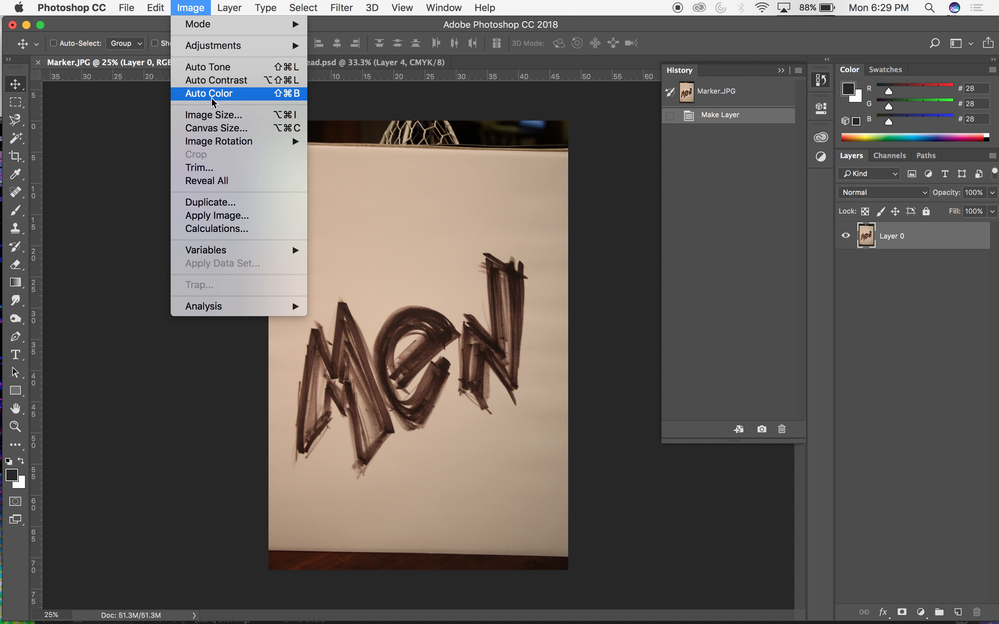
{"action": "mouse_move", "coordinate": [214, 51]}
{"action": "left_click", "coordinate": [339, 59]}
{"action": "left_click_drag", "start_coordinate": [872, 428], "coordinate": [838, 429]}
{"action": "left_click_drag", "start_coordinate": [767, 433], "coordinate": [723, 428]}
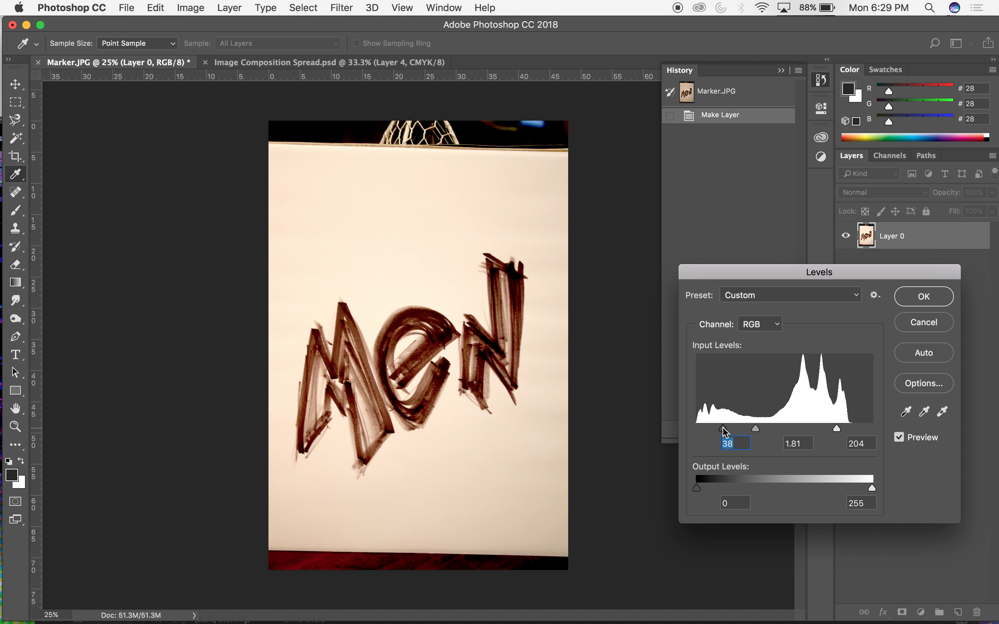
{"action": "left_click", "coordinate": [910, 297]}
Load the Blue channel of the marker photo as a selection.
{"action": "left_click", "coordinate": [893, 156]}
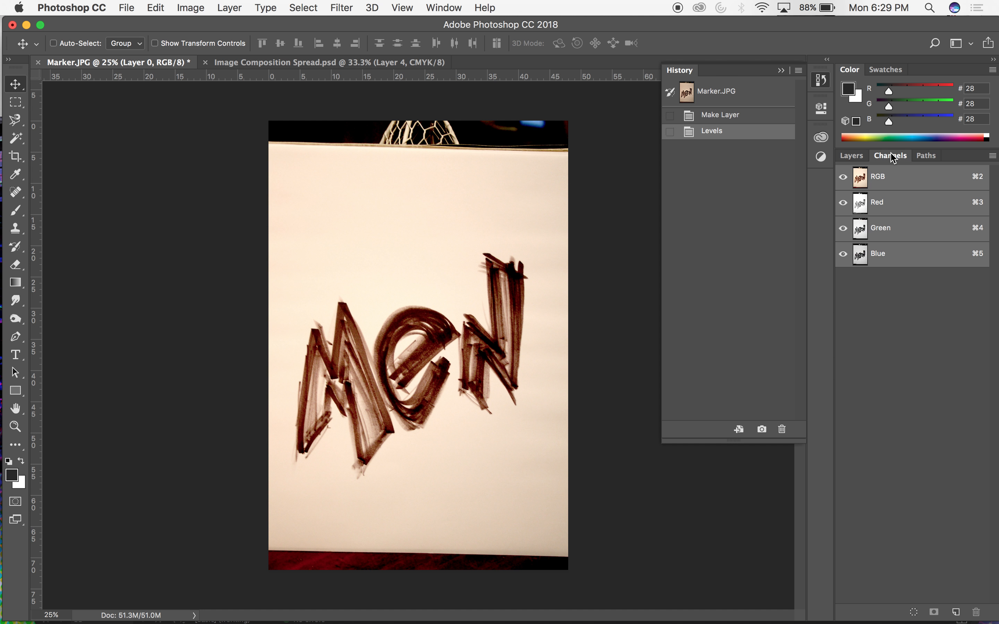
{"action": "left_click", "coordinate": [875, 256]}
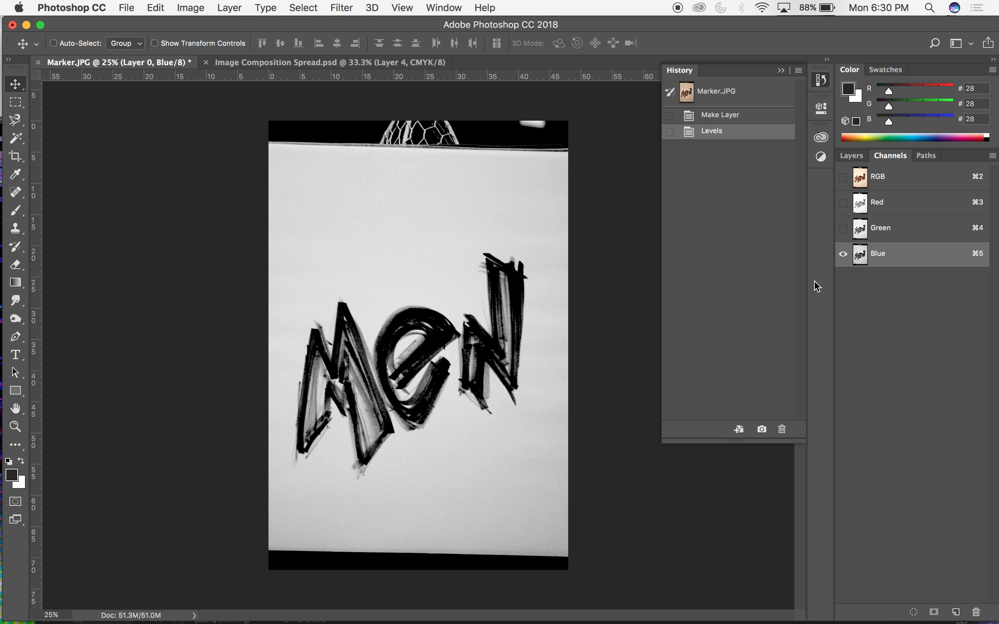
{"action": "left_click", "coordinate": [883, 173], "text": "super"}
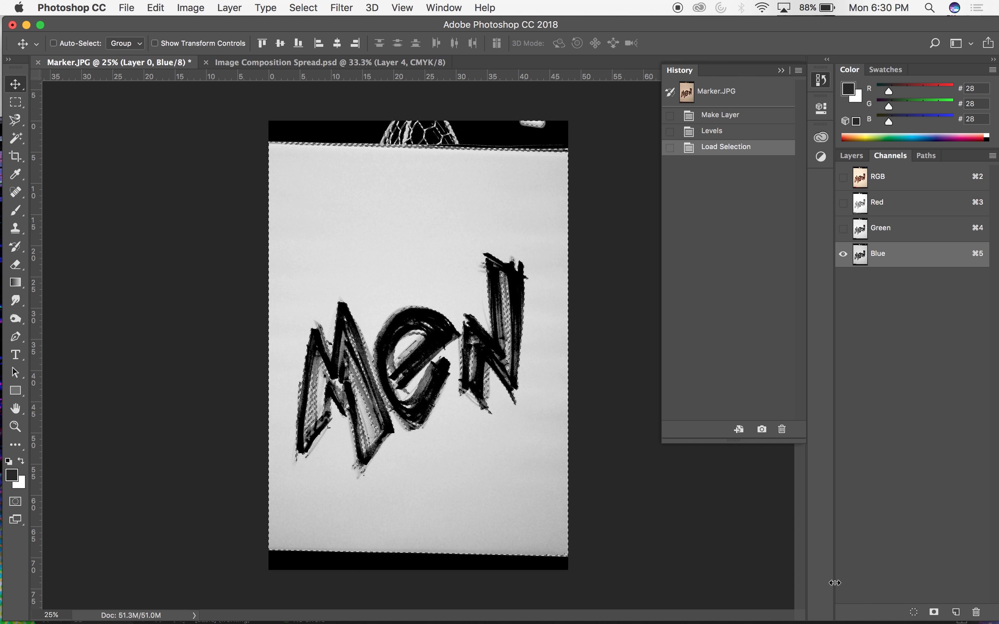
Add a new layer above the marker photo and invert the selection to target the dark marker strokes.
{"action": "left_click", "coordinate": [861, 156]}
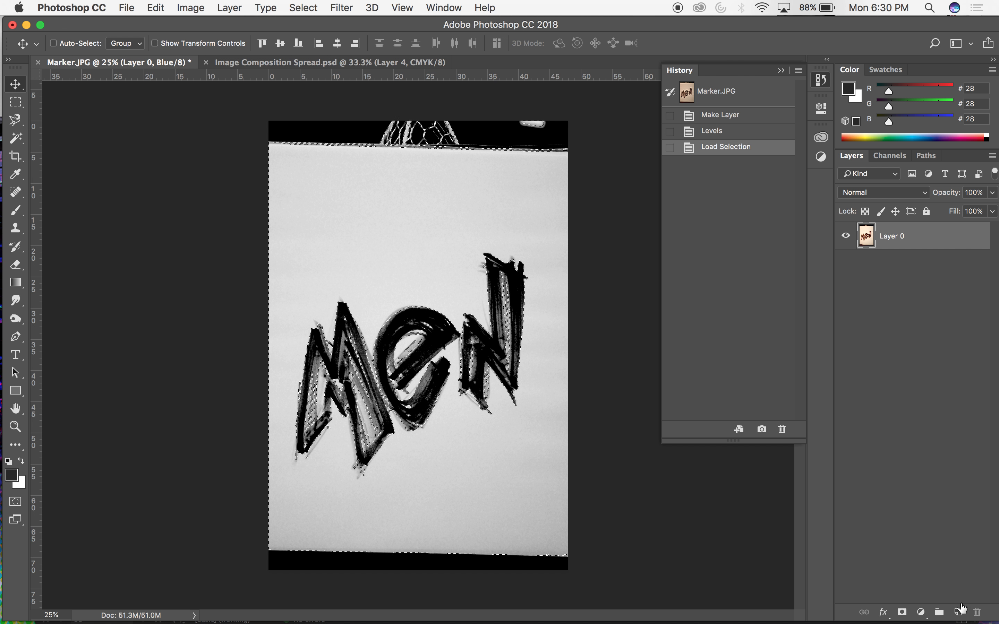
{"action": "left_click", "coordinate": [958, 613]}
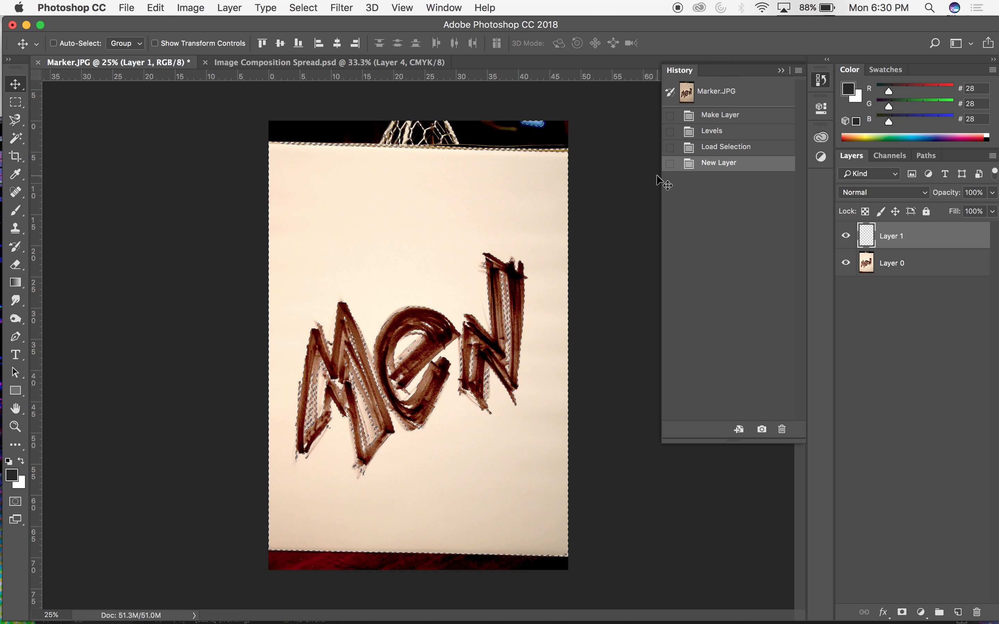
{"action": "key", "text": "shift+super+i"}
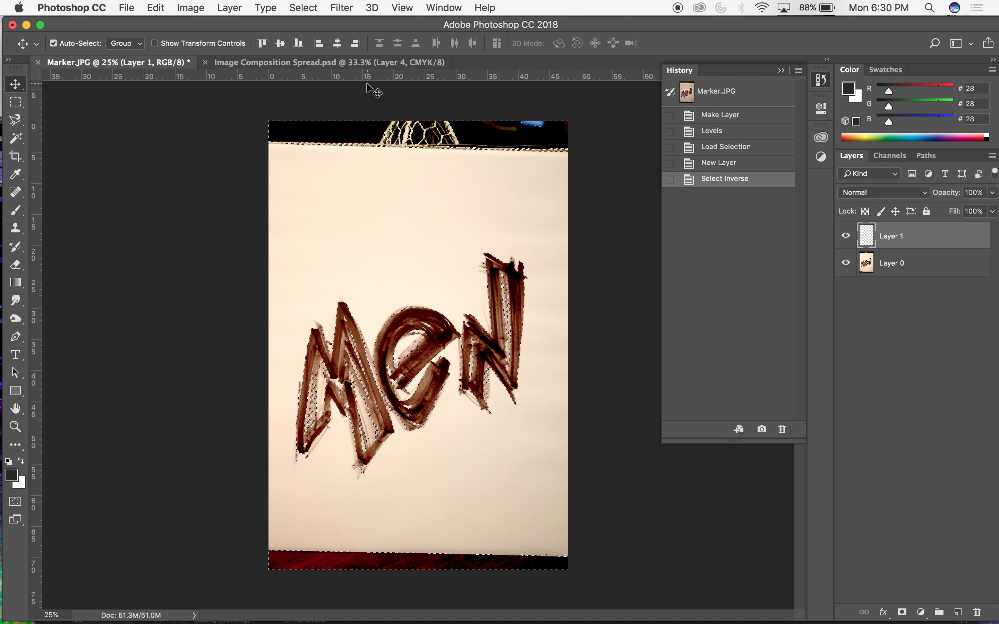
Fill the selection on the new layer with Black in Normal mode at 100% opacity.
{"action": "left_click", "coordinate": [188, 7]}
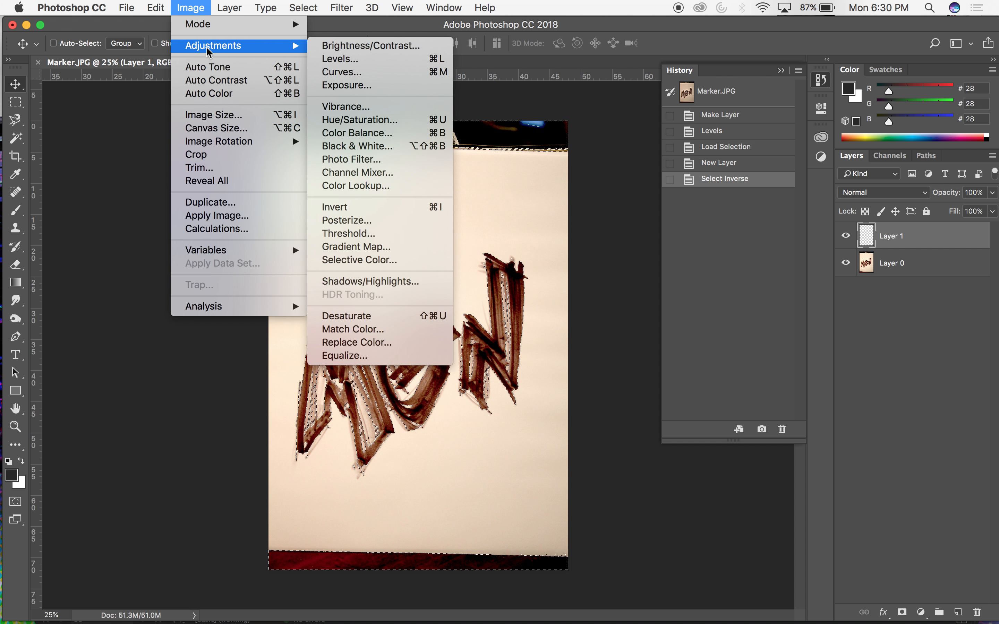
{"action": "mouse_move", "coordinate": [155, 7]}
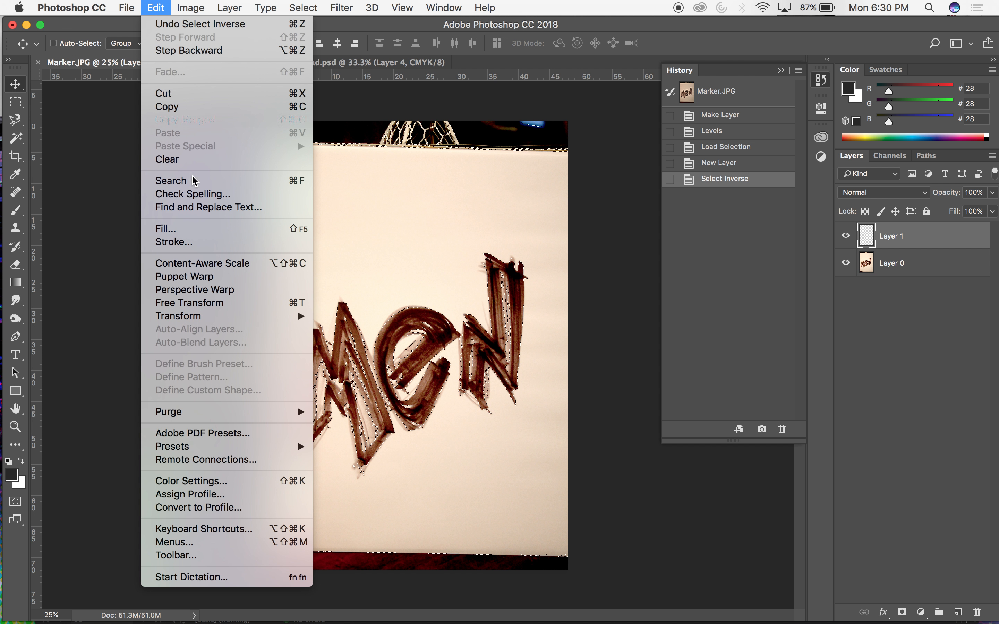
{"action": "left_click", "coordinate": [191, 228]}
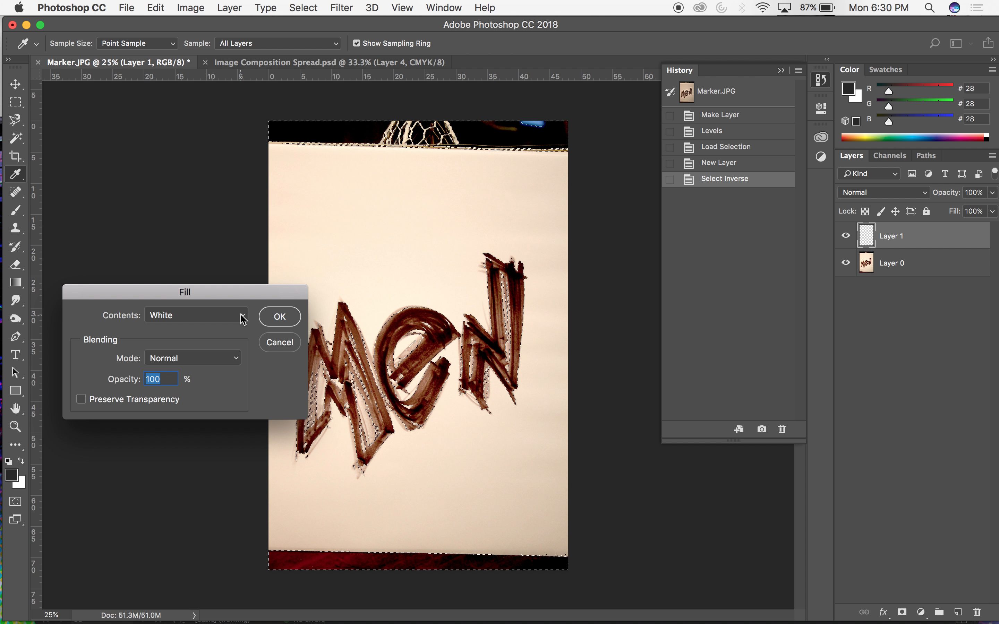
{"action": "left_click", "coordinate": [243, 319]}
{"action": "left_click", "coordinate": [195, 289]}
{"action": "left_click", "coordinate": [241, 315]}
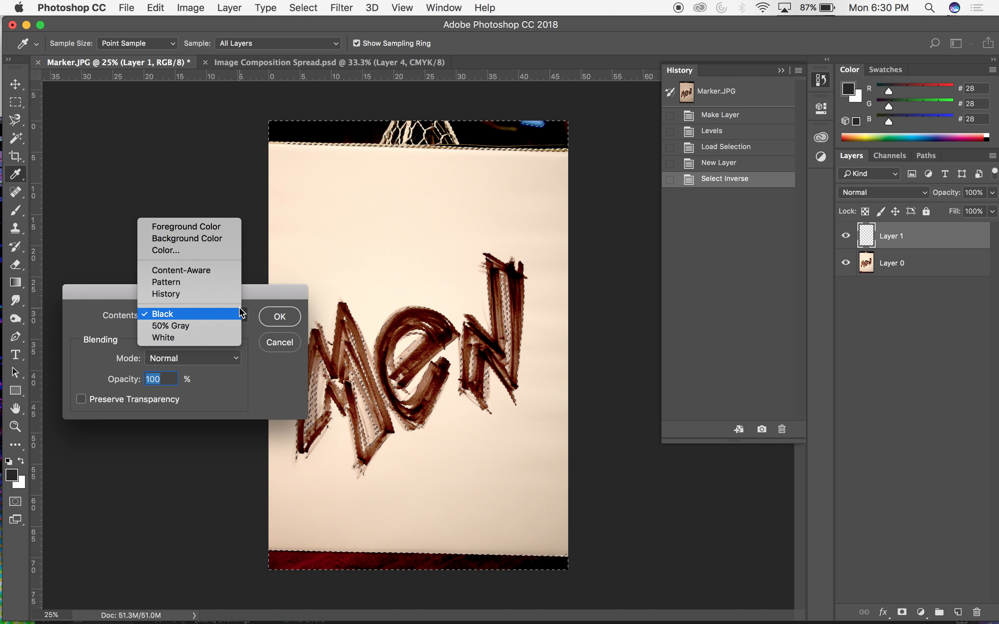
{"action": "left_click", "coordinate": [241, 314]}
{"action": "left_click", "coordinate": [281, 318]}
Deselect and delete the original photo layer, Layer 0.
{"action": "key", "text": "super+d"}
{"action": "left_click", "coordinate": [892, 263]}
{"action": "key", "text": "Delete"}
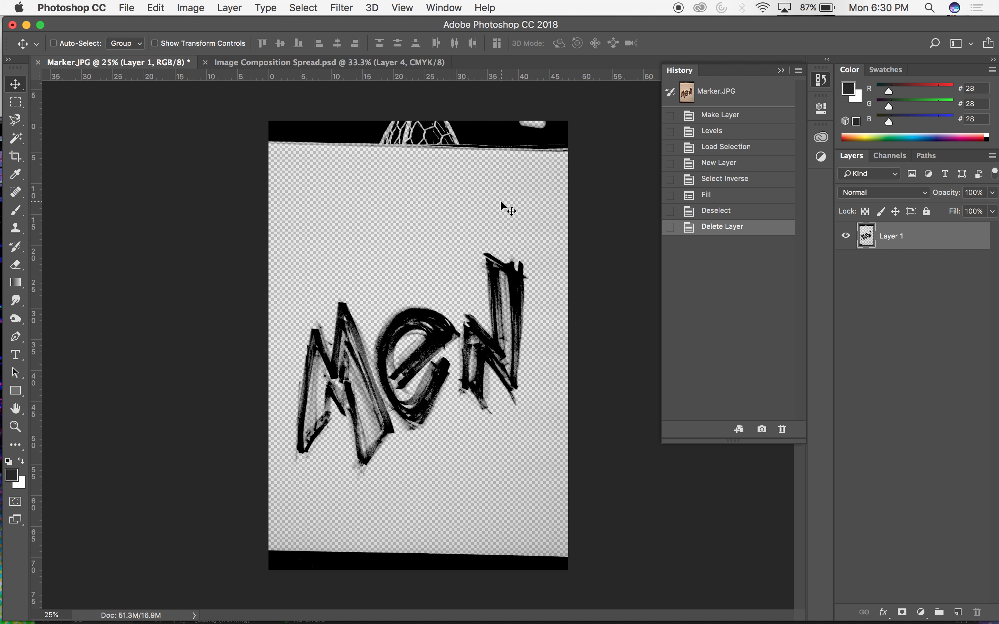
Lasso loosely around the "Men" lettering, clear everything outside the outline, and deselect.
{"action": "key", "text": "l"}
{"action": "key", "text": "shift+l"}
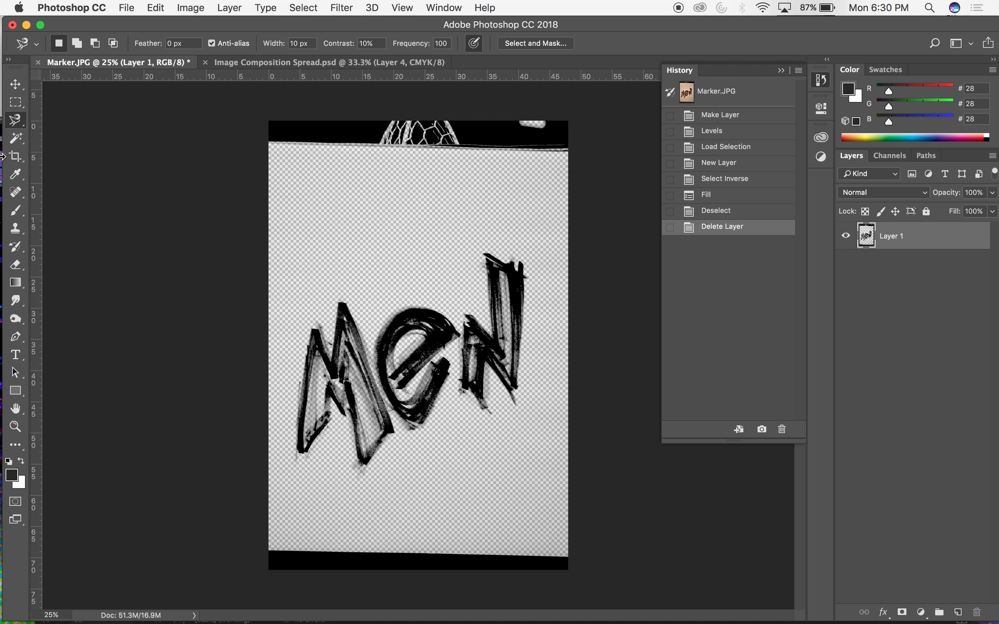
{"action": "left_click_drag", "start_coordinate": [16, 126], "coordinate": [43, 119]}
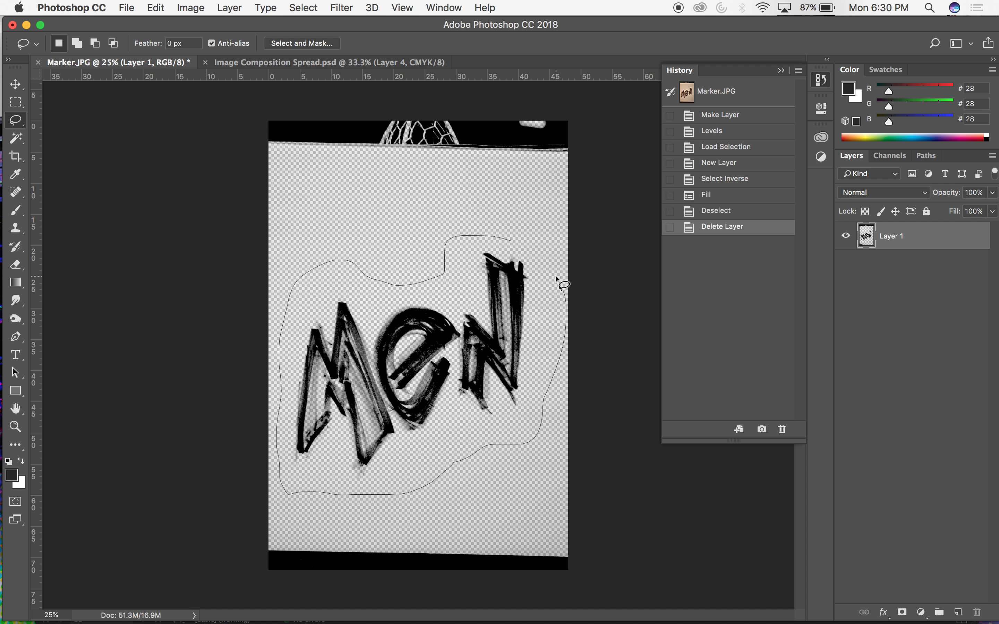
{"action": "left_click_drag", "start_coordinate": [508, 241], "coordinate": [524, 248]}
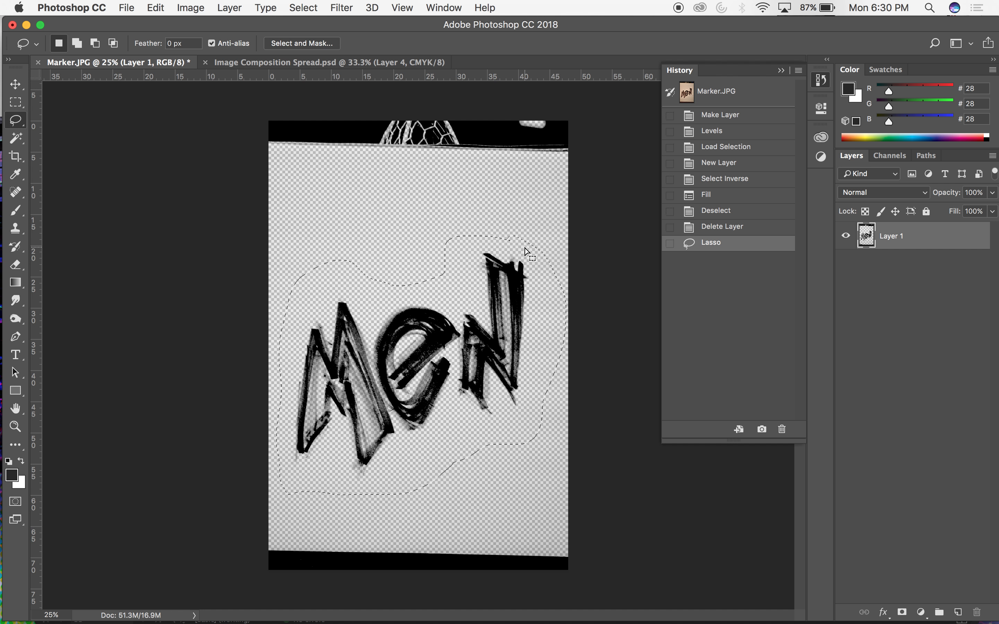
{"action": "key", "text": "shift+super+i"}
{"action": "key", "text": "Delete"}
{"action": "key", "text": "v"}
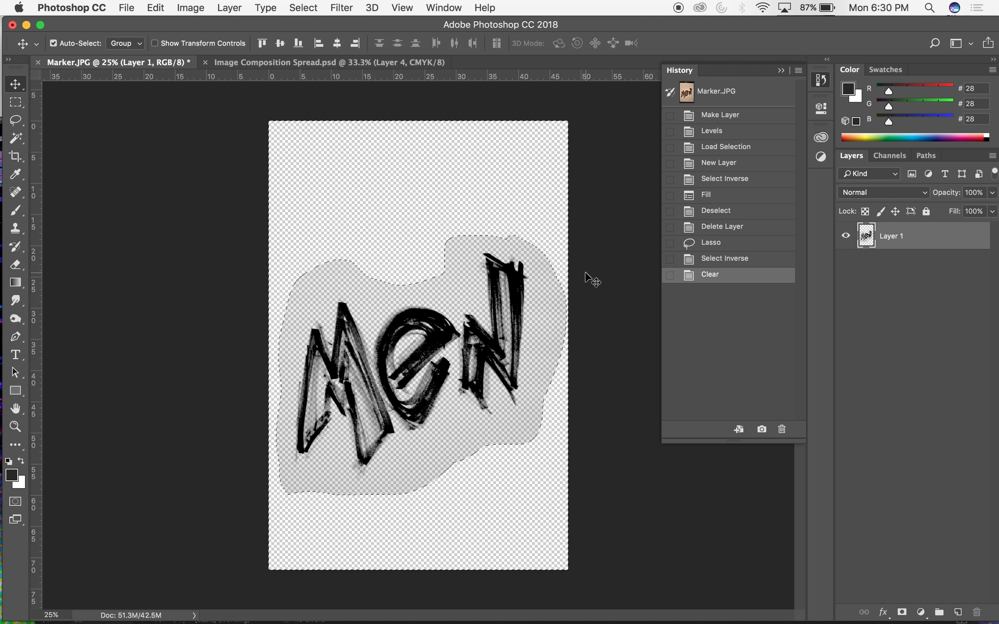
{"action": "key", "text": "super+d"}
Examine the "Men" marker lettering up close in the Red and Green channels, leaving Green active.
{"action": "key", "text": "super+equal"}
{"action": "key", "text": "super+equal"}
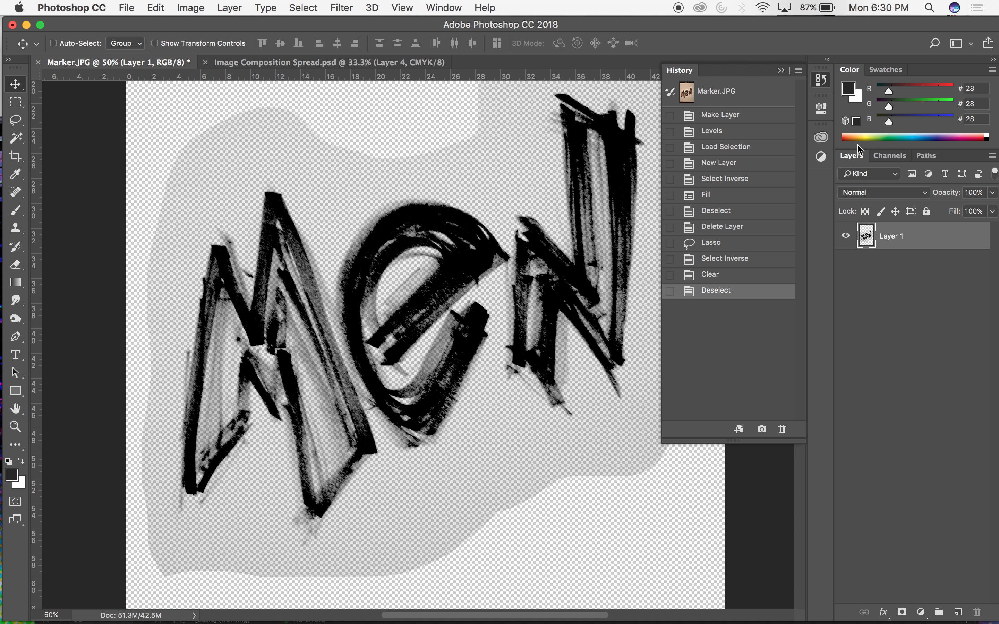
{"action": "left_click", "coordinate": [889, 156]}
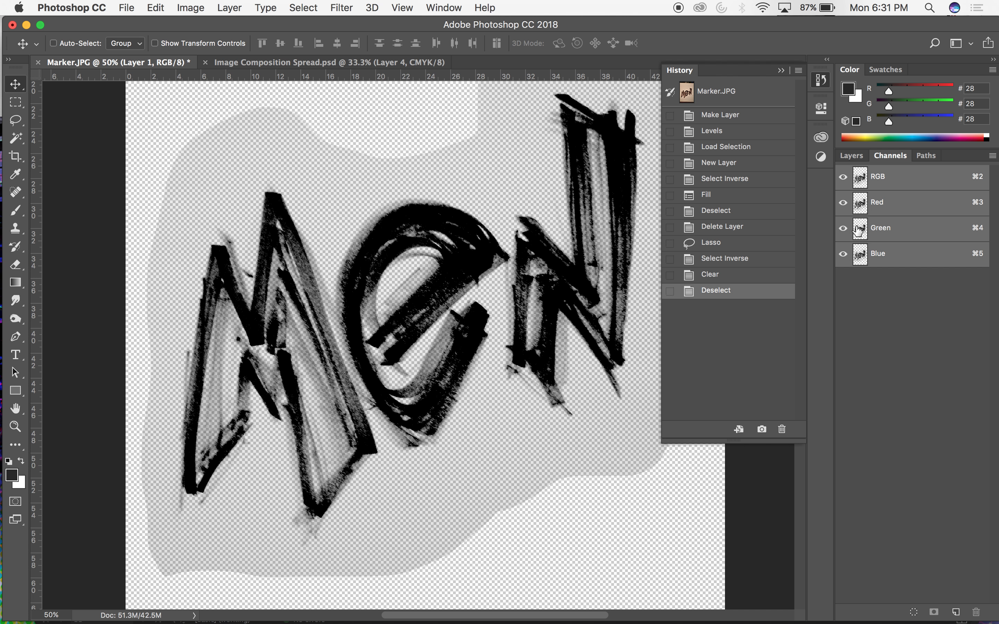
{"action": "left_click", "coordinate": [870, 203]}
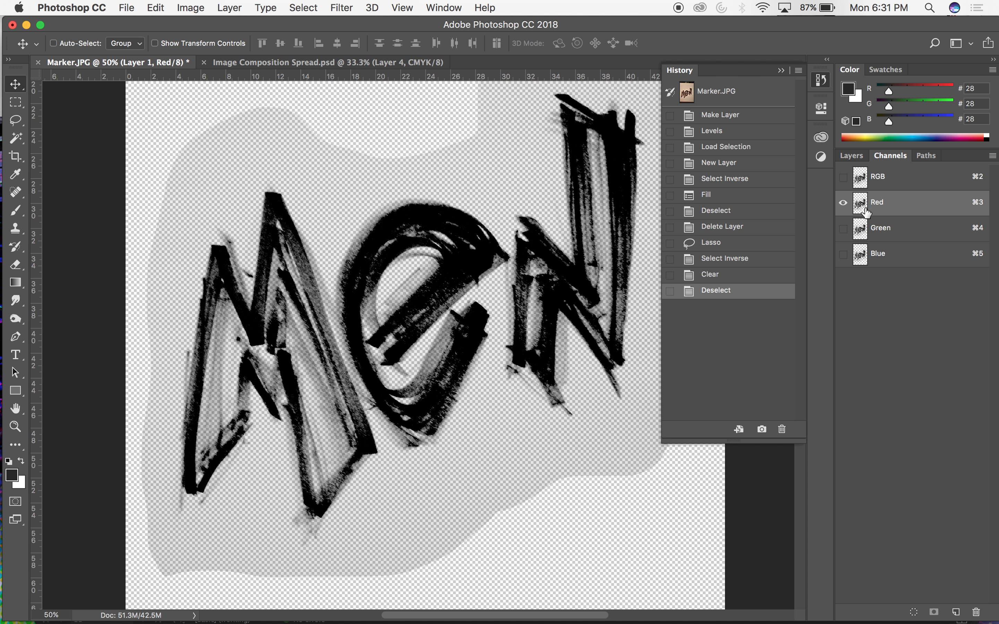
{"action": "left_click", "coordinate": [868, 228]}
{"action": "left_click", "coordinate": [853, 156]}
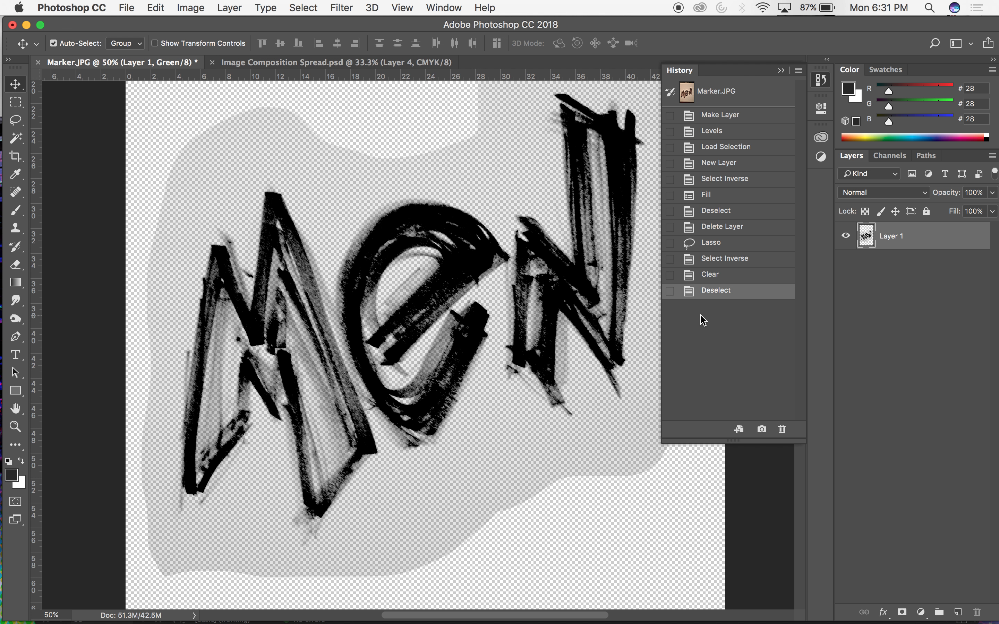
Lasso a tighter outline around the "Men" lettering, following the shape of the letters inside the gray haze.
{"action": "key", "text": "super+minus"}
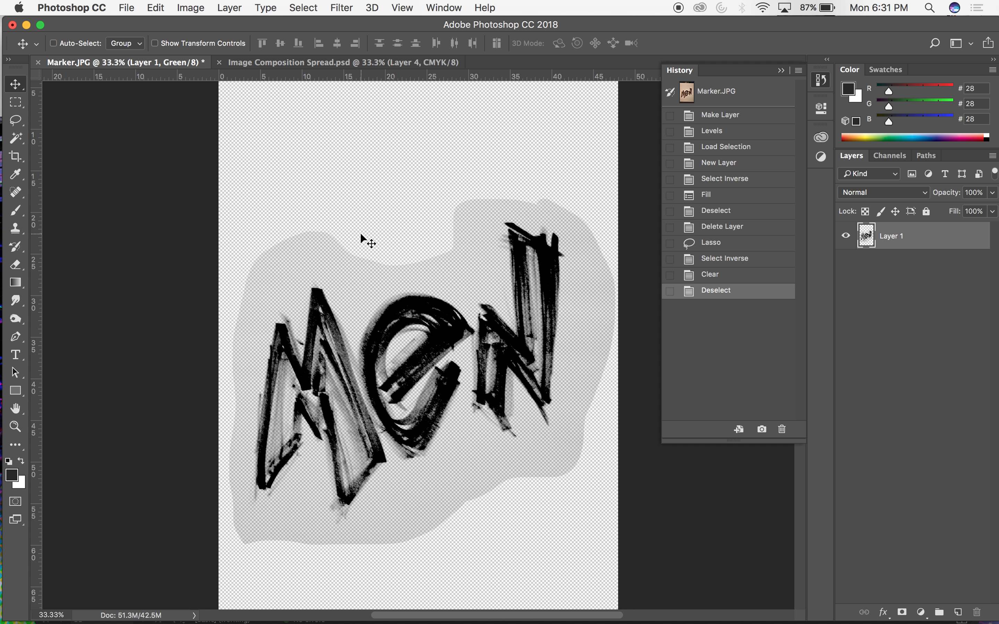
{"action": "key", "text": "l"}
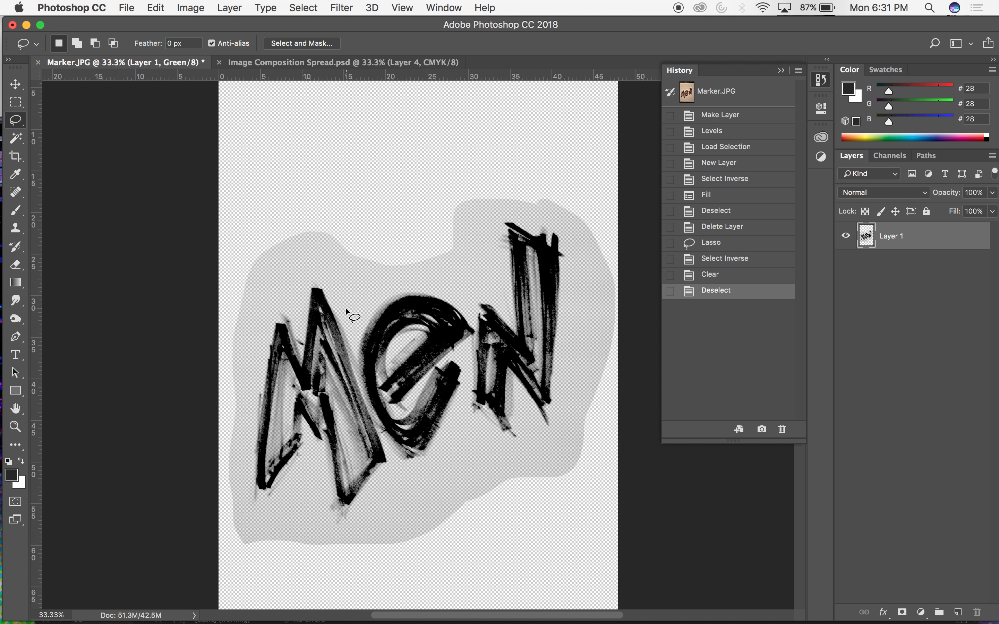
{"action": "mouse_move", "coordinate": [285, 291]}
{"action": "left_mouse_down"}
{"action": "mouse_move", "coordinate": [239, 375]}
{"action": "mouse_move", "coordinate": [250, 514]}
{"action": "mouse_move", "coordinate": [273, 514]}
{"action": "mouse_move", "coordinate": [303, 467]}
{"action": "left_mouse_up"}
{"action": "mouse_move", "coordinate": [325, 524]}
{"action": "left_mouse_down"}
{"action": "mouse_move", "coordinate": [363, 520]}
{"action": "mouse_move", "coordinate": [387, 484]}
{"action": "mouse_move", "coordinate": [444, 467]}
{"action": "mouse_move", "coordinate": [464, 433]}
{"action": "mouse_move", "coordinate": [542, 440]}
{"action": "left_mouse_up"}
{"action": "mouse_move", "coordinate": [569, 401]}
{"action": "left_mouse_down"}
{"action": "mouse_move", "coordinate": [576, 262]}
{"action": "mouse_move", "coordinate": [563, 223]}
{"action": "mouse_move", "coordinate": [490, 217]}
{"action": "mouse_move", "coordinate": [458, 282]}
{"action": "mouse_move", "coordinate": [395, 279]}
{"action": "mouse_move", "coordinate": [348, 310]}
{"action": "left_mouse_up"}
Feather the lasso selection around the lettering with a radius of 2 pixels.
{"action": "left_click", "coordinate": [228, 7]}
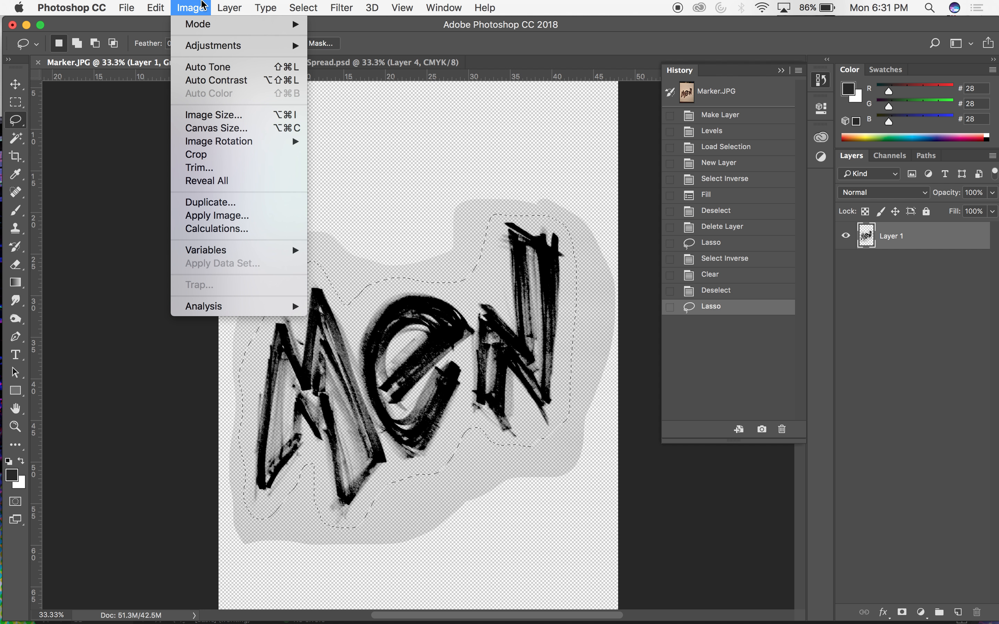
{"action": "mouse_move", "coordinate": [229, 7]}
{"action": "mouse_move", "coordinate": [167, 4]}
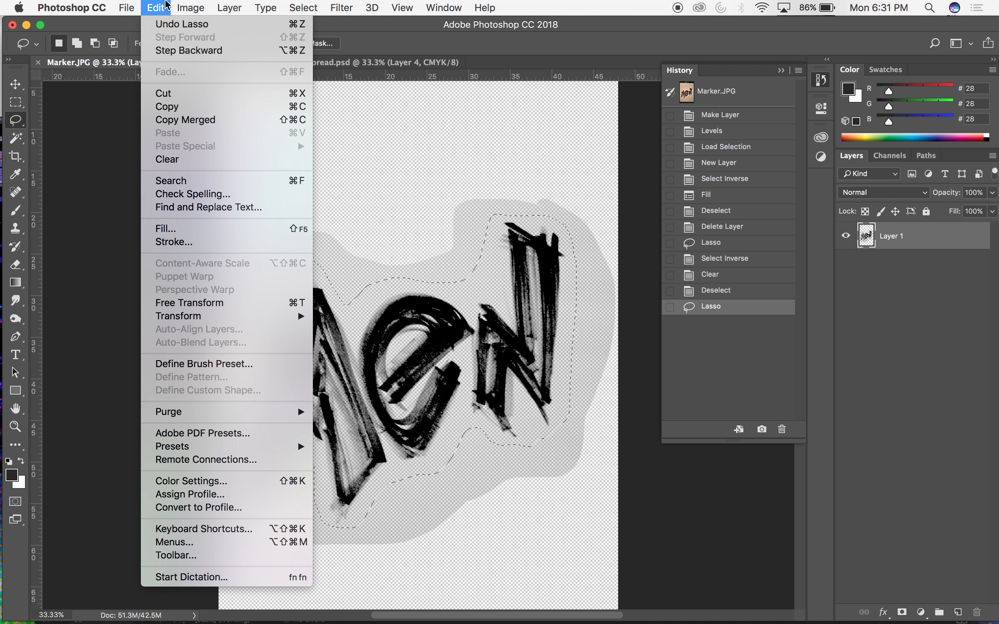
{"action": "mouse_move", "coordinate": [303, 7]}
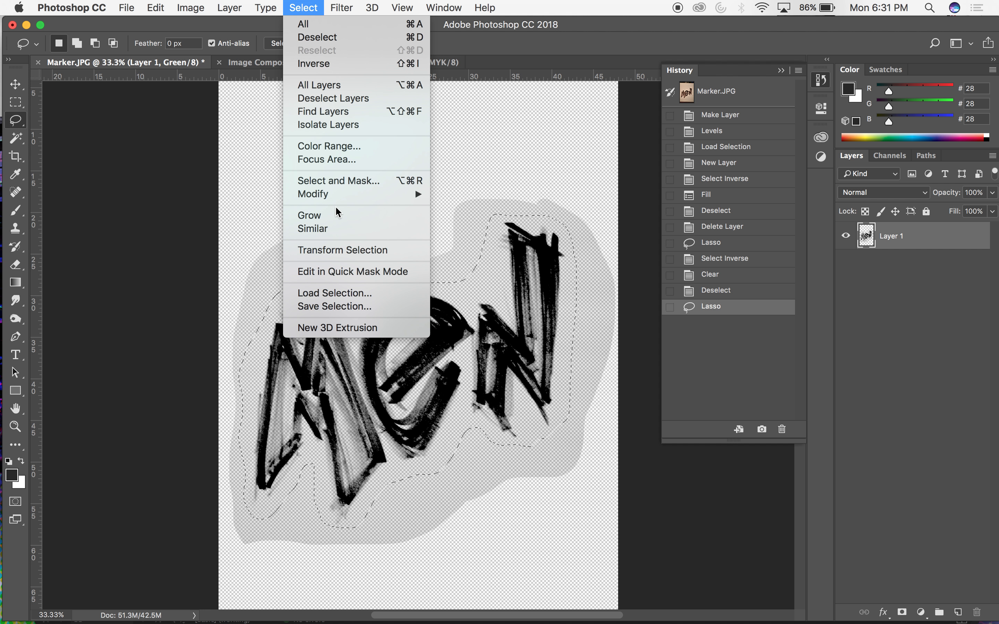
{"action": "mouse_move", "coordinate": [342, 197]}
{"action": "left_click", "coordinate": [456, 244]}
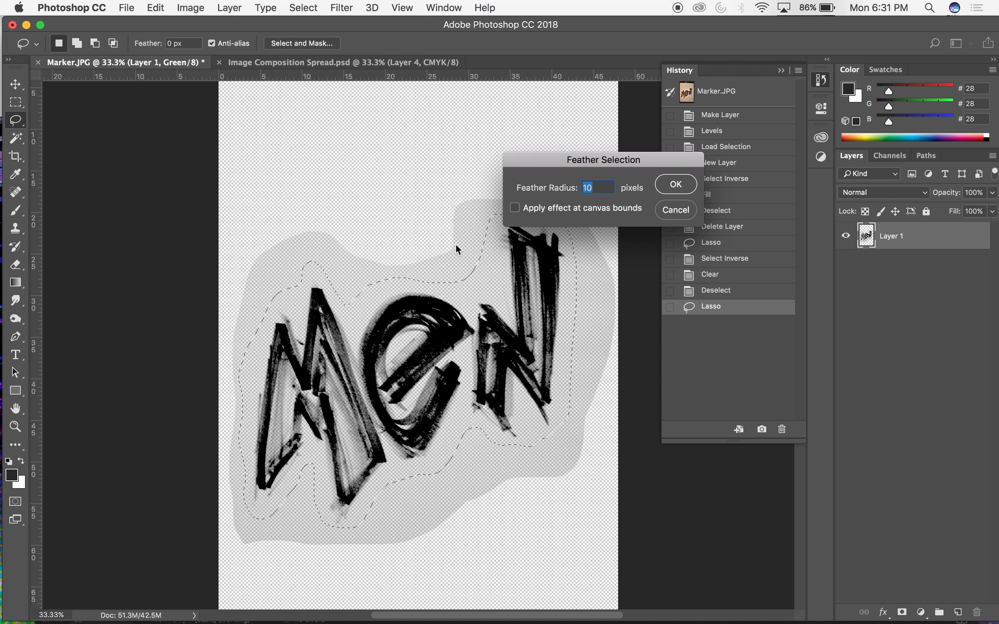
{"action": "type", "text": "2"}
{"action": "left_click", "coordinate": [678, 184]}
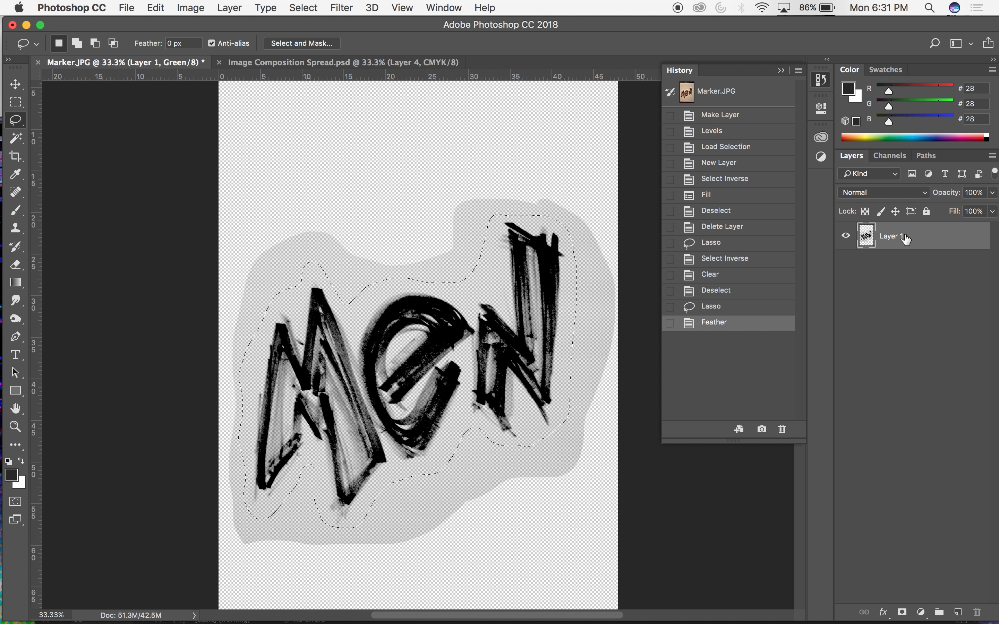
Invert the feathered selection, clear the gray haze outside the lettering outline several times, and deselect.
{"action": "key", "text": "super+shift+i"}
{"action": "key", "text": "super+shift+i"}
{"action": "key", "text": "v"}
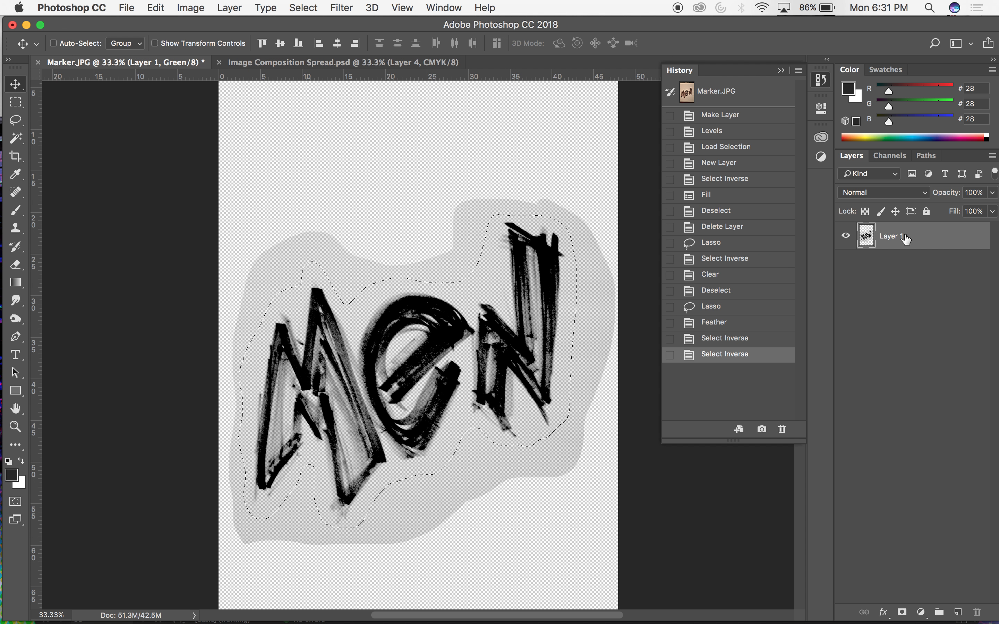
{"action": "key", "text": "BackSpace"}
{"action": "key", "text": "super+z"}
{"action": "key", "text": "super+shift+i"}
{"action": "key", "text": "BackSpace"}
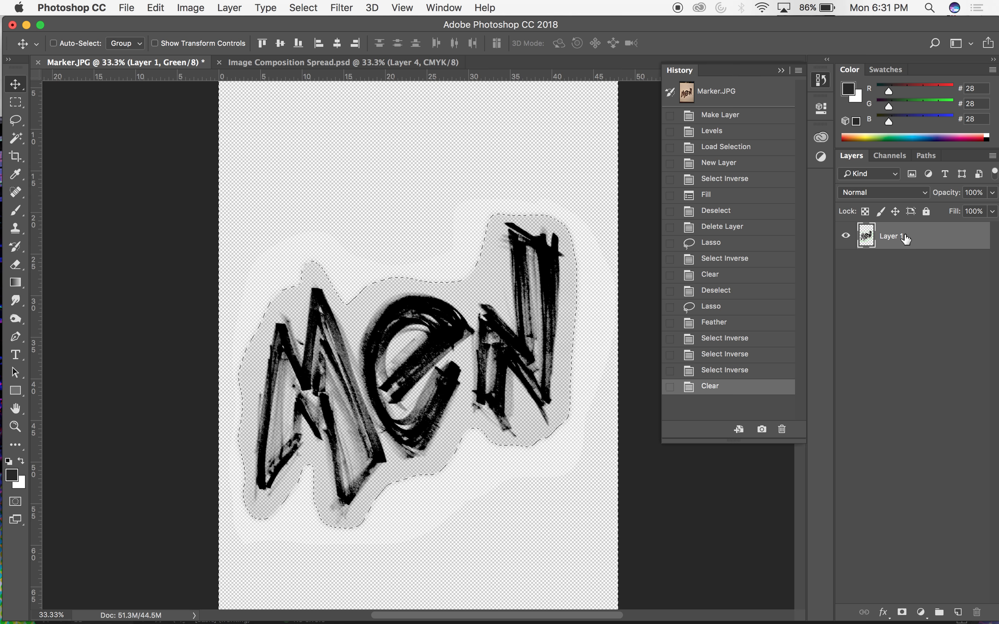
{"action": "key", "text": "BackSpace"}
{"action": "key", "text": "BackSpace"}
{"action": "key", "text": "BackSpace"}
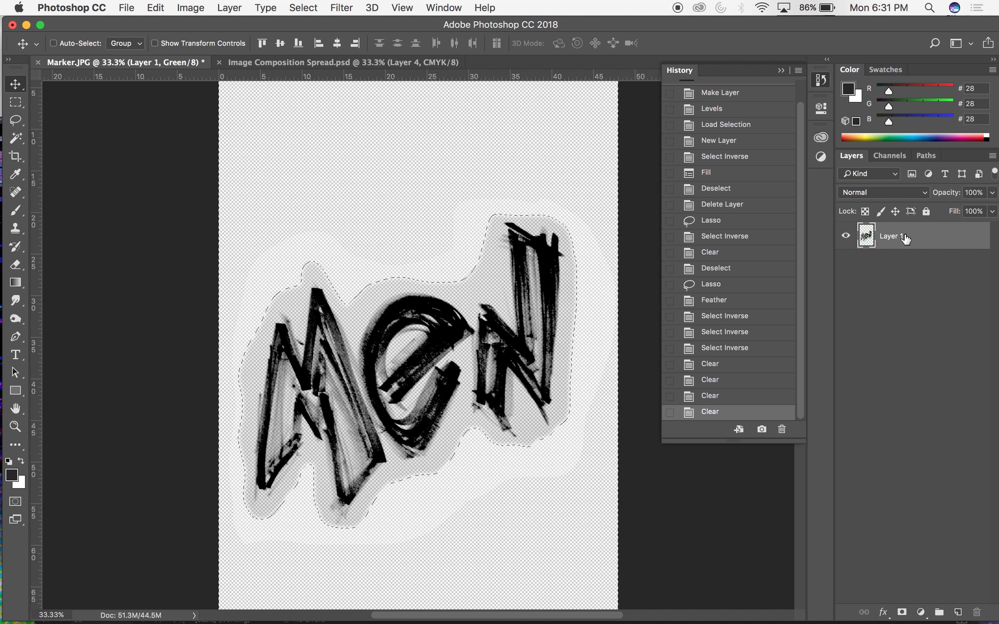
{"action": "key", "text": "super+d"}
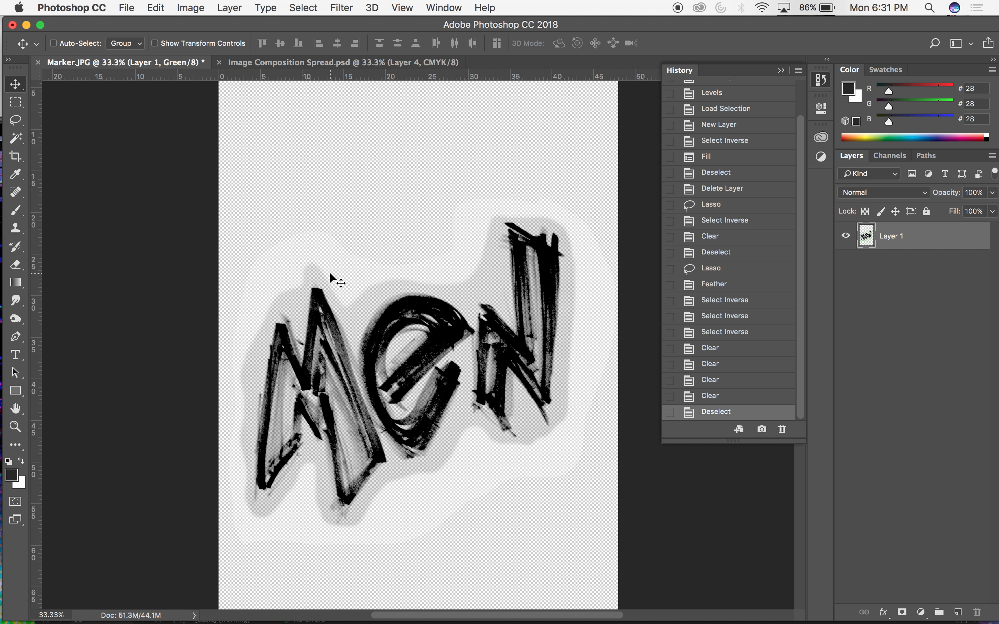
Erase the gray haze around the top of the "M" with a size 300 soft eraser at 30% opacity.
{"action": "key", "text": "e"}
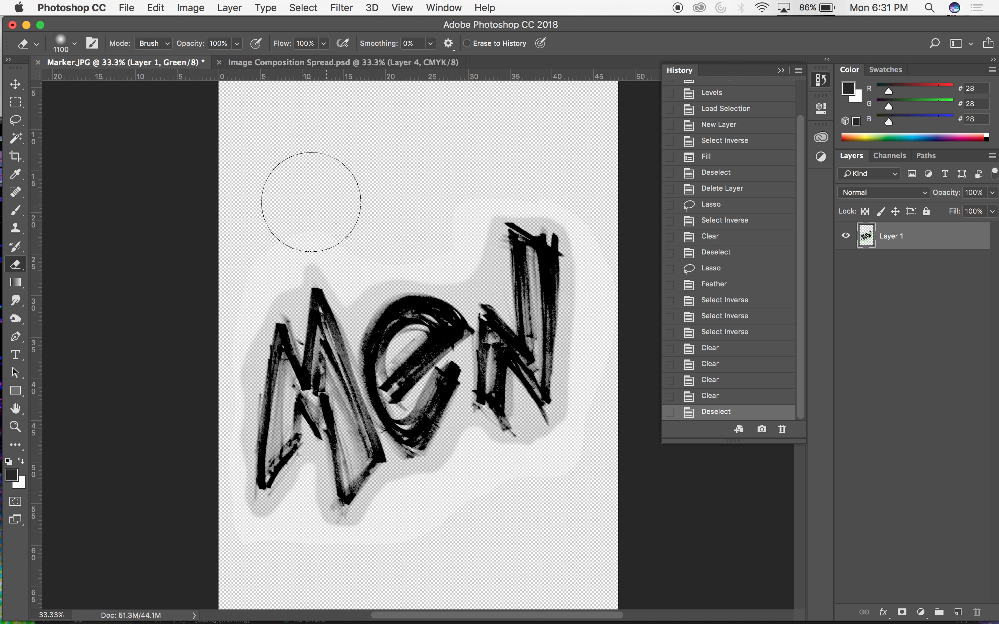
{"action": "left_click", "coordinate": [336, 209]}
{"action": "key", "text": "l"}
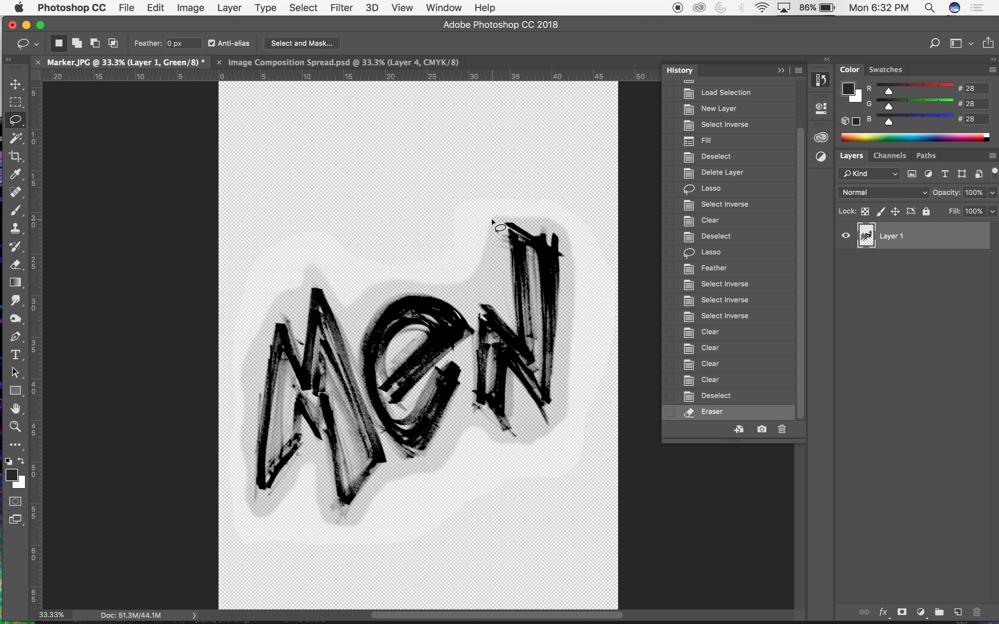
{"action": "key", "text": "e"}
{"action": "key", "text": "super+equal"}
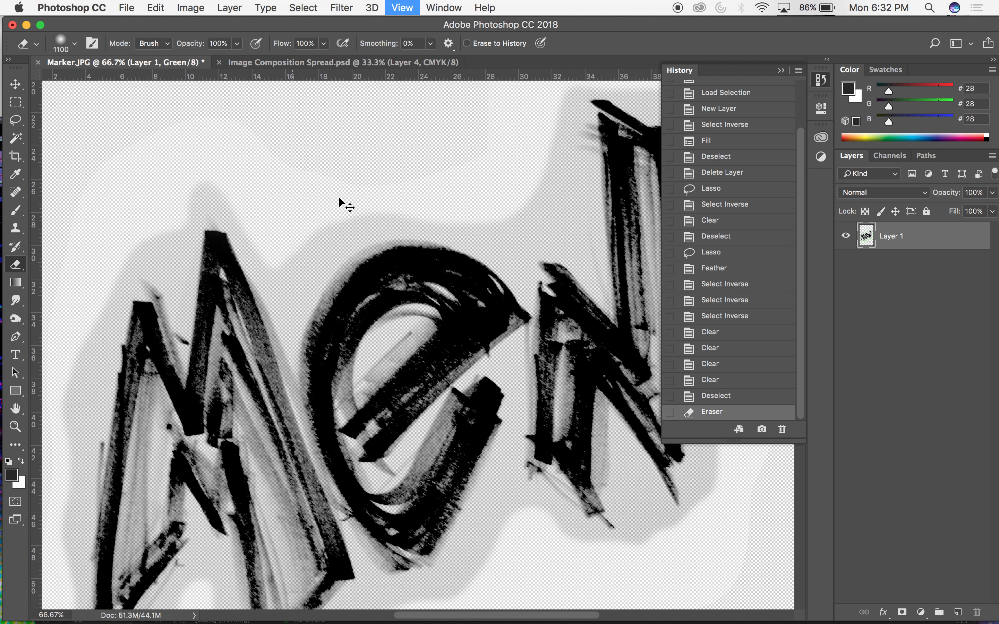
{"action": "key", "text": "bracketleft"}
{"action": "key", "text": "bracketleft"}
{"action": "key", "text": "bracketleft"}
{"action": "key", "text": "bracketleft"}
{"action": "key", "text": "bracketleft"}
{"action": "key", "text": "bracketleft"}
{"action": "key", "text": "bracketleft"}
{"action": "key", "text": "bracketleft"}
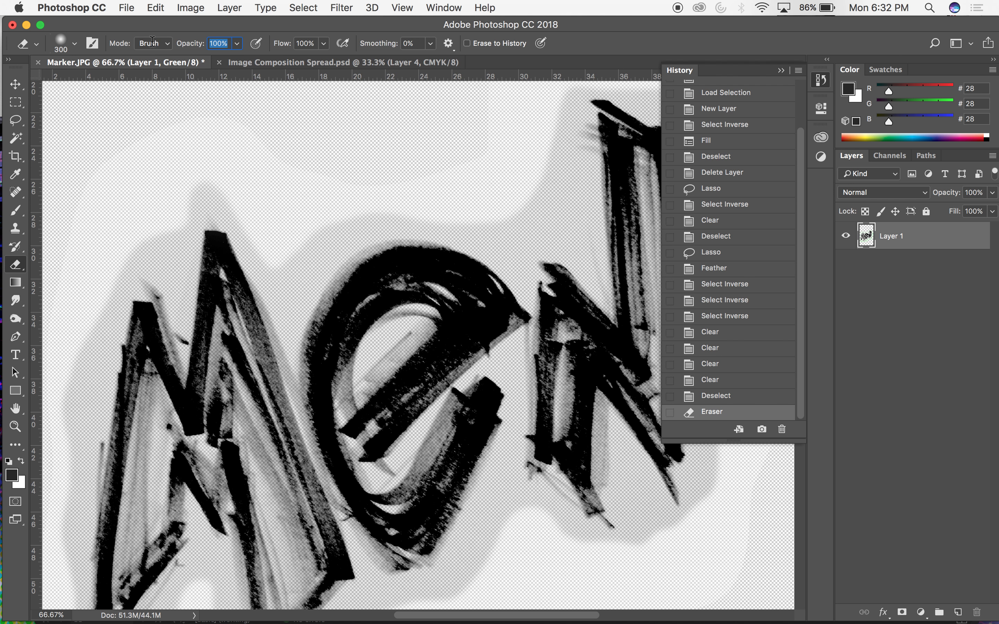
{"action": "type", "text": "30"}
{"action": "left_click_drag", "start_coordinate": [265, 236], "coordinate": [229, 249]}
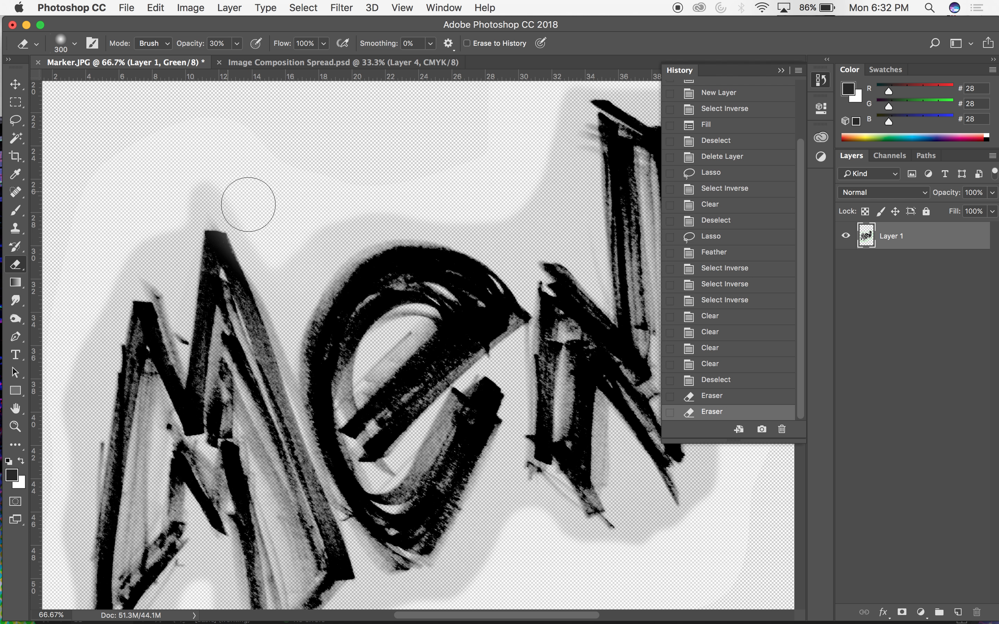
{"action": "left_click_drag", "start_coordinate": [163, 216], "coordinate": [152, 245]}
{"action": "mouse_move", "coordinate": [183, 195]}
{"action": "left_mouse_down"}
{"action": "mouse_move", "coordinate": [170, 216]}
{"action": "mouse_move", "coordinate": [143, 224]}
{"action": "mouse_move", "coordinate": [160, 224]}
{"action": "left_mouse_up"}
{"action": "left_click_drag", "start_coordinate": [178, 207], "coordinate": [152, 240]}
{"action": "left_click_drag", "start_coordinate": [173, 211], "coordinate": [157, 236]}
{"action": "left_click_drag", "start_coordinate": [176, 208], "coordinate": [158, 233]}
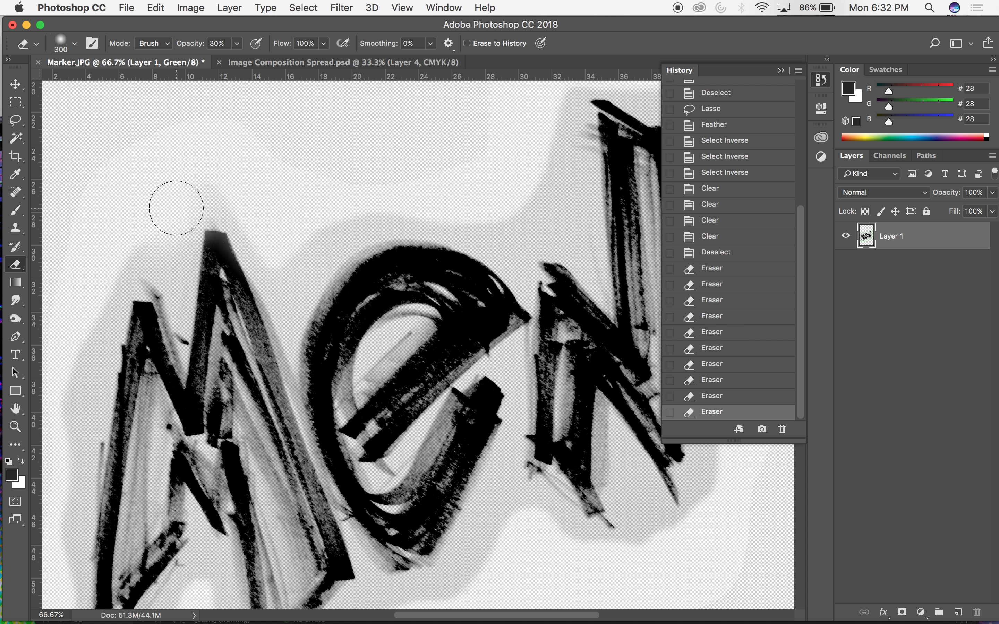
Raise the eraser opacity to 50% and erase the remaining gray haze around the outer edges of all three letters.
{"action": "scroll", "coordinate": [151, 250], "scroll_direction": "left", "scroll_amount": 10}
{"action": "scroll", "coordinate": [152, 249], "scroll_direction": "down", "scroll_amount": 8}
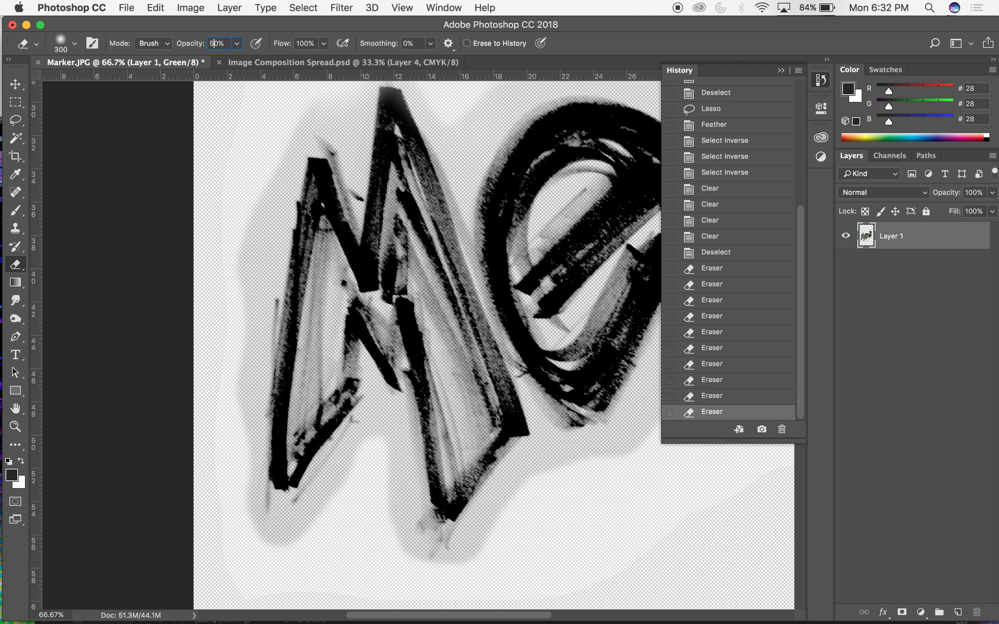
{"action": "mouse_move", "coordinate": [301, 112]}
{"action": "left_mouse_down"}
{"action": "mouse_move", "coordinate": [269, 166]}
{"action": "mouse_move", "coordinate": [270, 138]}
{"action": "mouse_move", "coordinate": [237, 247]}
{"action": "mouse_move", "coordinate": [235, 277]}
{"action": "left_mouse_up"}
{"action": "mouse_move", "coordinate": [241, 291]}
{"action": "left_mouse_down"}
{"action": "mouse_move", "coordinate": [235, 285]}
{"action": "mouse_move", "coordinate": [235, 373]}
{"action": "left_mouse_up"}
{"action": "left_click_drag", "start_coordinate": [238, 327], "coordinate": [234, 411]}
{"action": "left_click_drag", "start_coordinate": [235, 365], "coordinate": [235, 476]}
{"action": "mouse_move", "coordinate": [232, 412]}
{"action": "left_mouse_down"}
{"action": "mouse_move", "coordinate": [245, 531]}
{"action": "mouse_move", "coordinate": [244, 520]}
{"action": "mouse_move", "coordinate": [278, 537]}
{"action": "mouse_move", "coordinate": [332, 529]}
{"action": "mouse_move", "coordinate": [363, 446]}
{"action": "mouse_move", "coordinate": [437, 544]}
{"action": "mouse_move", "coordinate": [479, 557]}
{"action": "mouse_move", "coordinate": [519, 516]}
{"action": "mouse_move", "coordinate": [459, 573]}
{"action": "mouse_move", "coordinate": [486, 546]}
{"action": "mouse_move", "coordinate": [680, 511]}
{"action": "left_mouse_up"}
{"action": "key", "text": "super+minus"}
{"action": "scroll", "coordinate": [591, 470], "scroll_direction": "right", "scroll_amount": 6}
{"action": "scroll", "coordinate": [591, 470], "scroll_direction": "up", "scroll_amount": 2}
{"action": "mouse_move", "coordinate": [317, 184]}
{"action": "left_mouse_down"}
{"action": "mouse_move", "coordinate": [285, 212]}
{"action": "mouse_move", "coordinate": [372, 169]}
{"action": "mouse_move", "coordinate": [480, 206]}
{"action": "mouse_move", "coordinate": [489, 62]}
{"action": "left_mouse_up"}
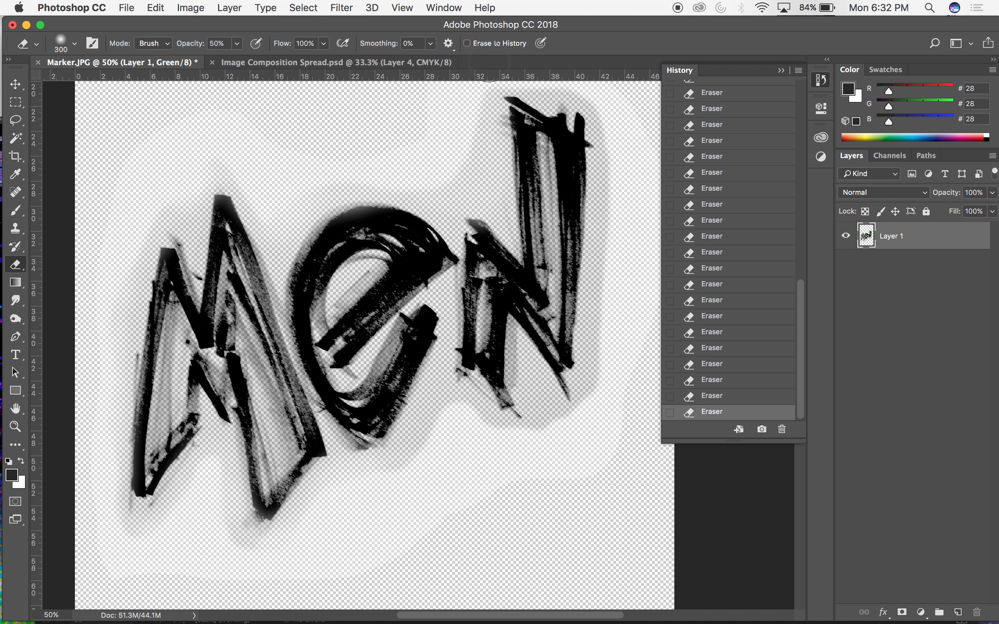
{"action": "scroll", "coordinate": [472, 155], "scroll_direction": "right", "scroll_amount": 3}
{"action": "scroll", "coordinate": [472, 155], "scroll_direction": "up", "scroll_amount": 3}
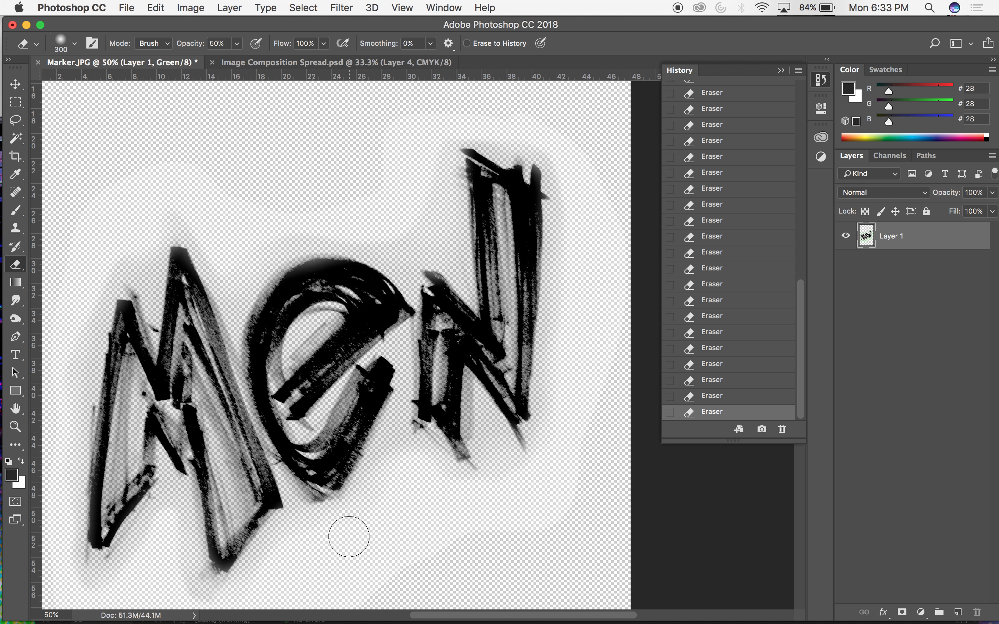
Lasso loosely around the "Men" lettering, invert the selection, clear the area outside it, and deselect.
{"action": "key", "text": "super+minus"}
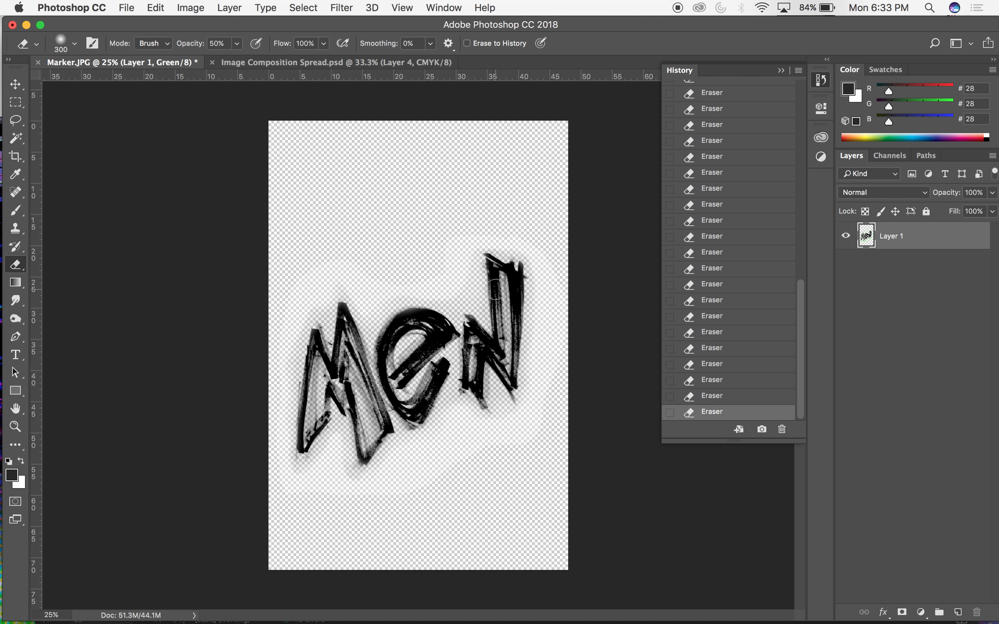
{"action": "key", "text": "l"}
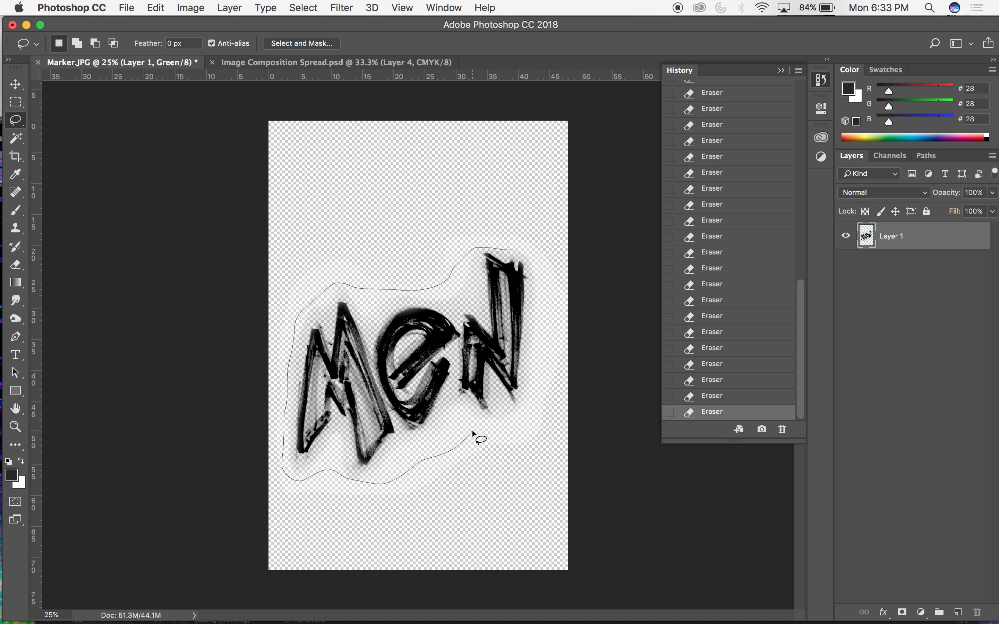
{"action": "left_click_drag", "start_coordinate": [504, 248], "coordinate": [498, 250]}
{"action": "key", "text": "super+shift+i"}
{"action": "key", "text": "v"}
{"action": "key", "text": "Delete"}
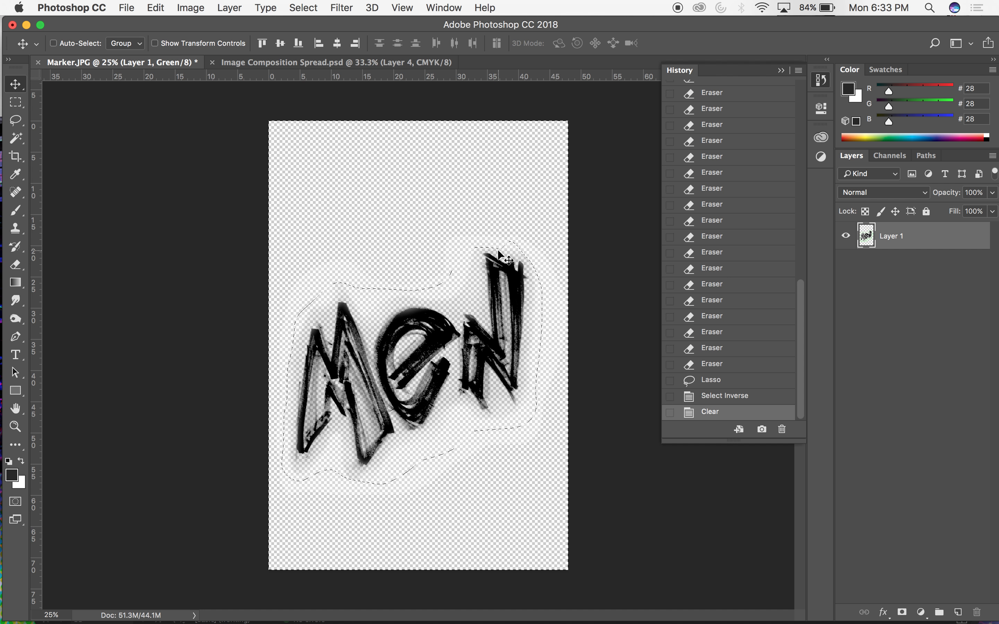
{"action": "key", "text": "super+d"}
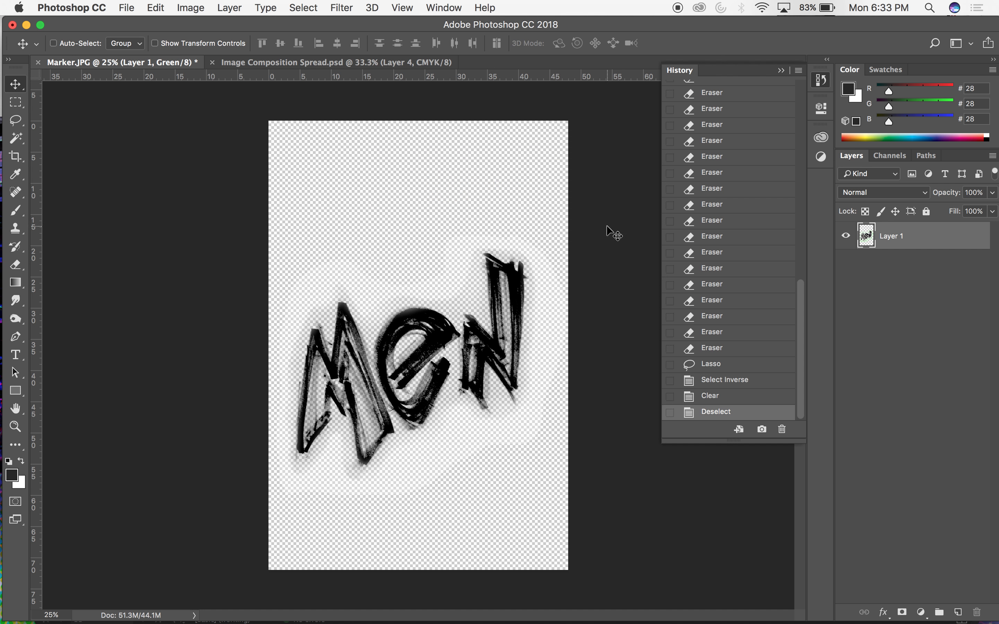
Try to move the lettering layer, and reactivate the RGB composite channel as the editing target.
{"action": "left_click", "coordinate": [845, 236]}
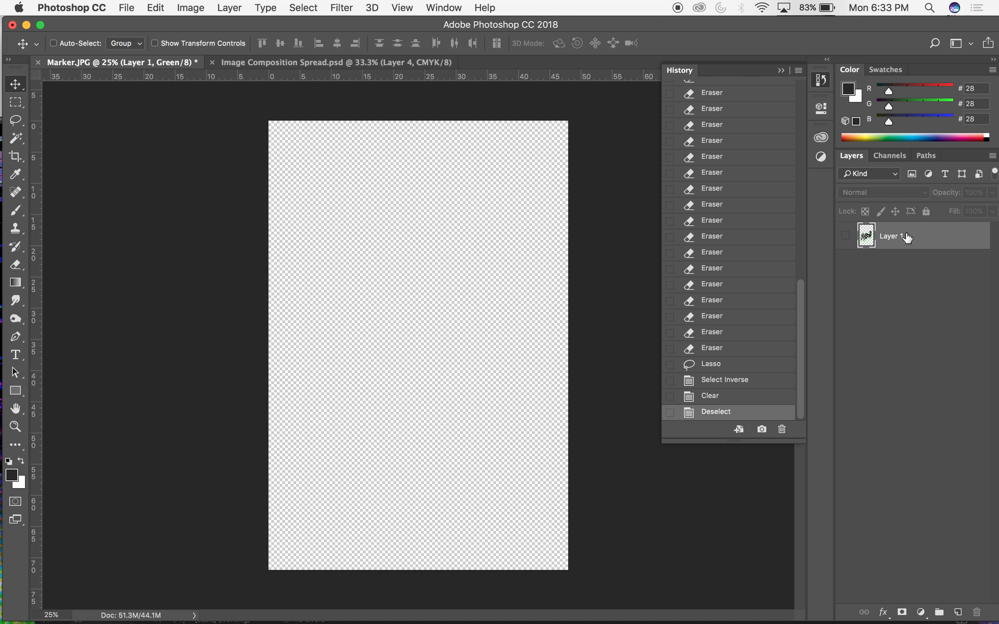
{"action": "left_click", "coordinate": [845, 237]}
{"action": "left_click", "coordinate": [489, 305]}
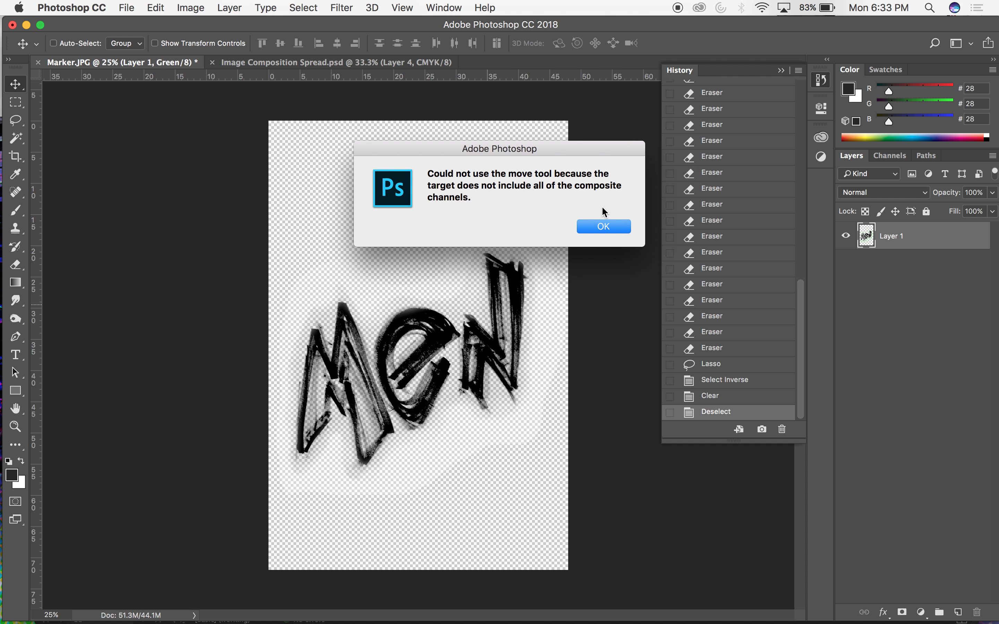
{"action": "left_click", "coordinate": [605, 227]}
{"action": "left_click", "coordinate": [889, 156]}
{"action": "left_click", "coordinate": [870, 176]}
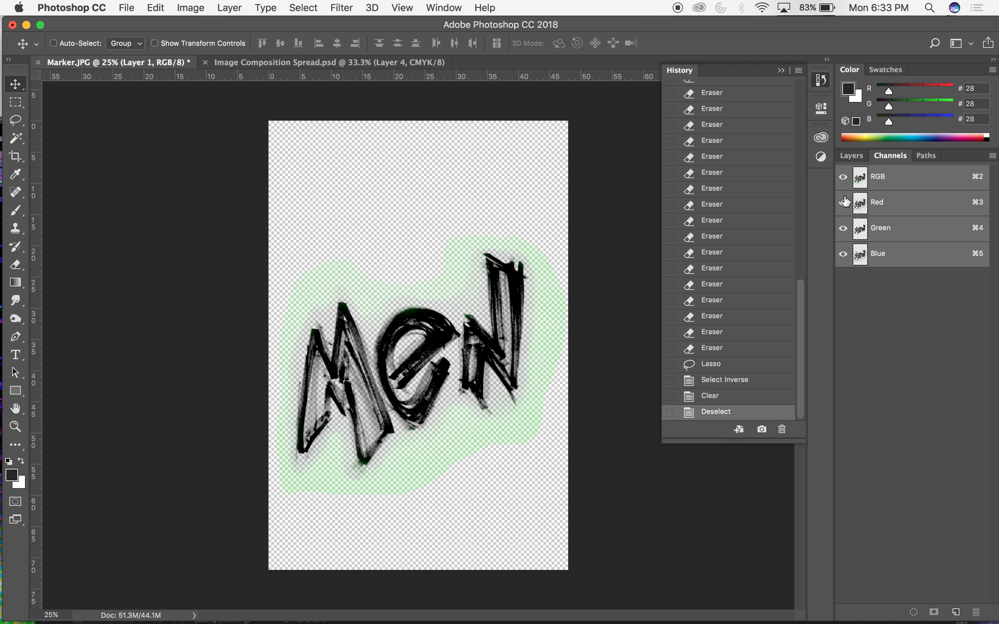
{"action": "left_click", "coordinate": [852, 156]}
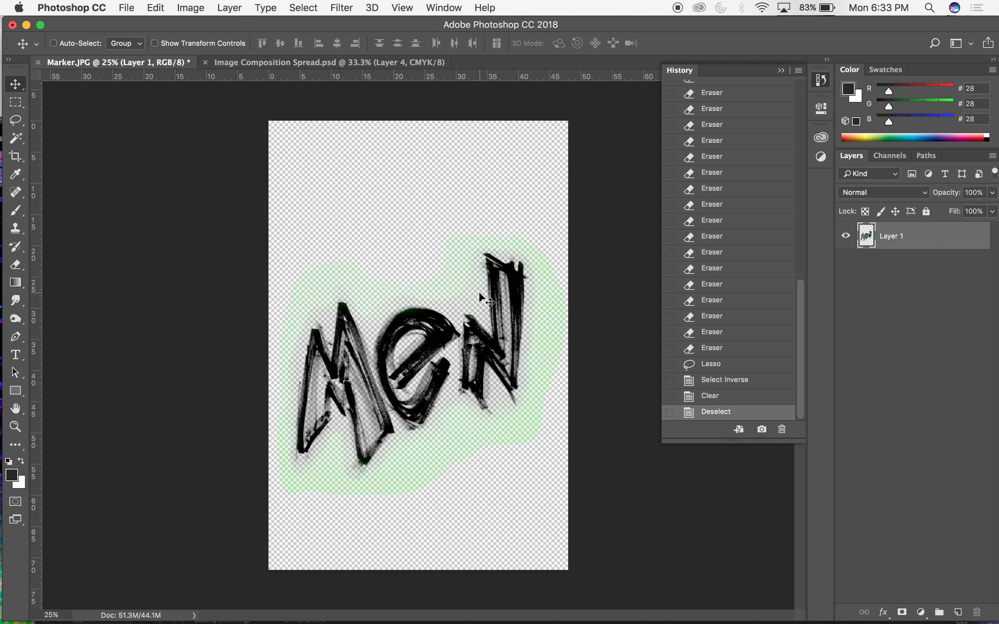
In Quick Mask mode, lasso closely around the "Men" lettering, invert the selection, and try to clear the surrounding haze.
{"action": "left_click", "coordinate": [15, 502]}
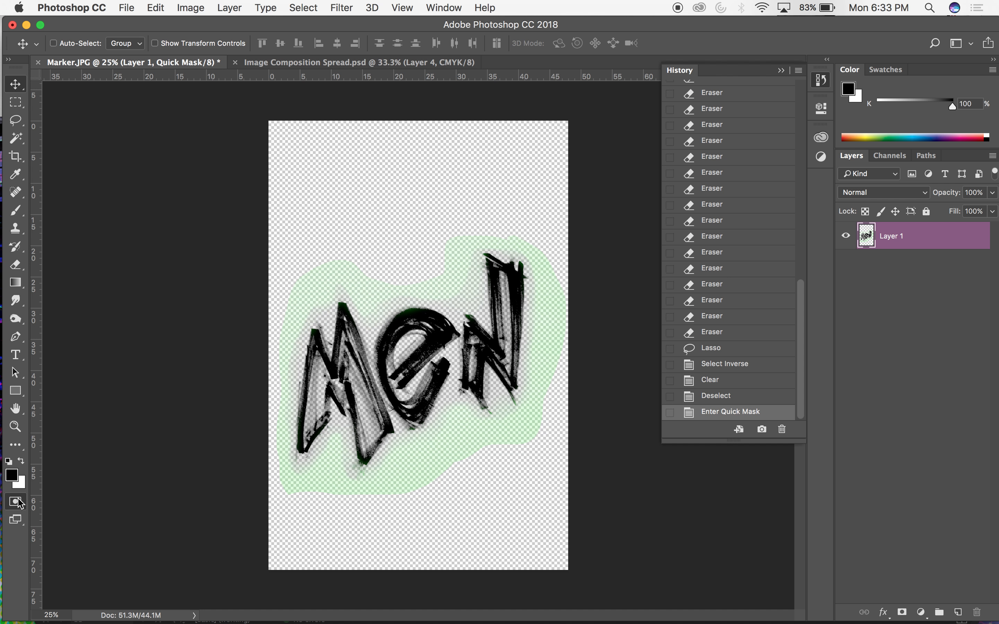
{"action": "key", "text": "l"}
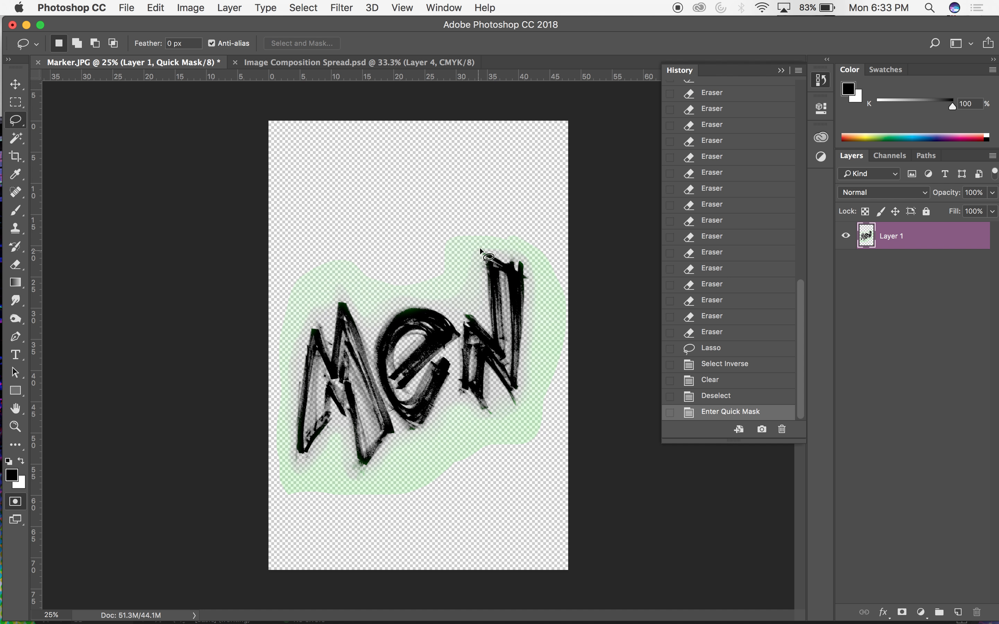
{"action": "mouse_move", "coordinate": [500, 253]}
{"action": "left_mouse_down"}
{"action": "mouse_move", "coordinate": [475, 258]}
{"action": "mouse_move", "coordinate": [477, 314]}
{"action": "mouse_move", "coordinate": [409, 302]}
{"action": "mouse_move", "coordinate": [365, 328]}
{"action": "mouse_move", "coordinate": [339, 296]}
{"action": "mouse_move", "coordinate": [325, 327]}
{"action": "mouse_move", "coordinate": [311, 320]}
{"action": "mouse_move", "coordinate": [293, 373]}
{"action": "left_mouse_up"}
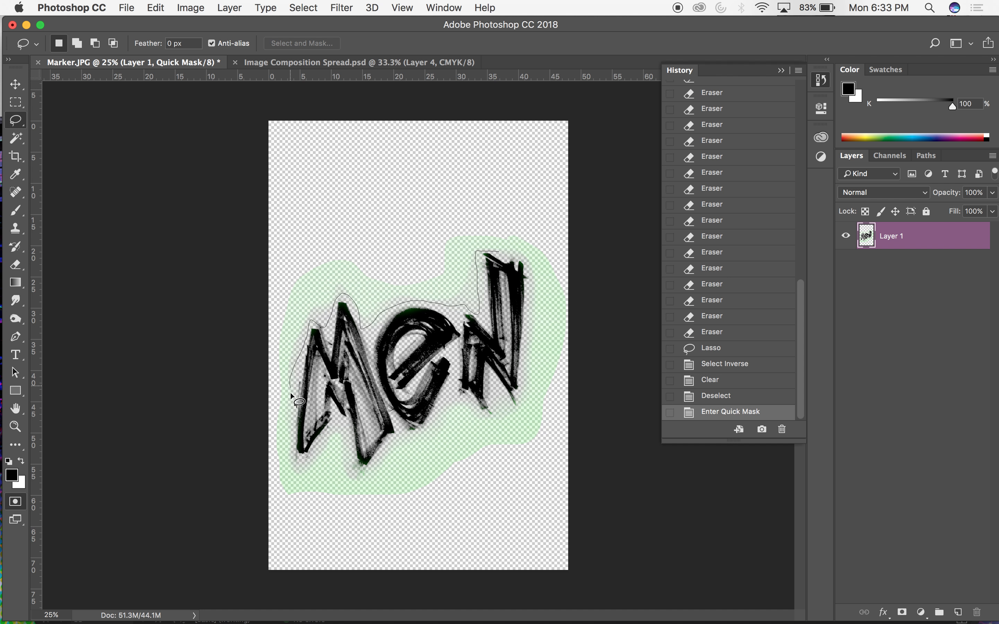
{"action": "mouse_move", "coordinate": [291, 420]}
{"action": "left_mouse_down"}
{"action": "mouse_move", "coordinate": [299, 463]}
{"action": "mouse_move", "coordinate": [330, 429]}
{"action": "mouse_move", "coordinate": [347, 429]}
{"action": "mouse_move", "coordinate": [346, 461]}
{"action": "left_mouse_up"}
{"action": "left_click_drag", "start_coordinate": [400, 430], "coordinate": [426, 432]}
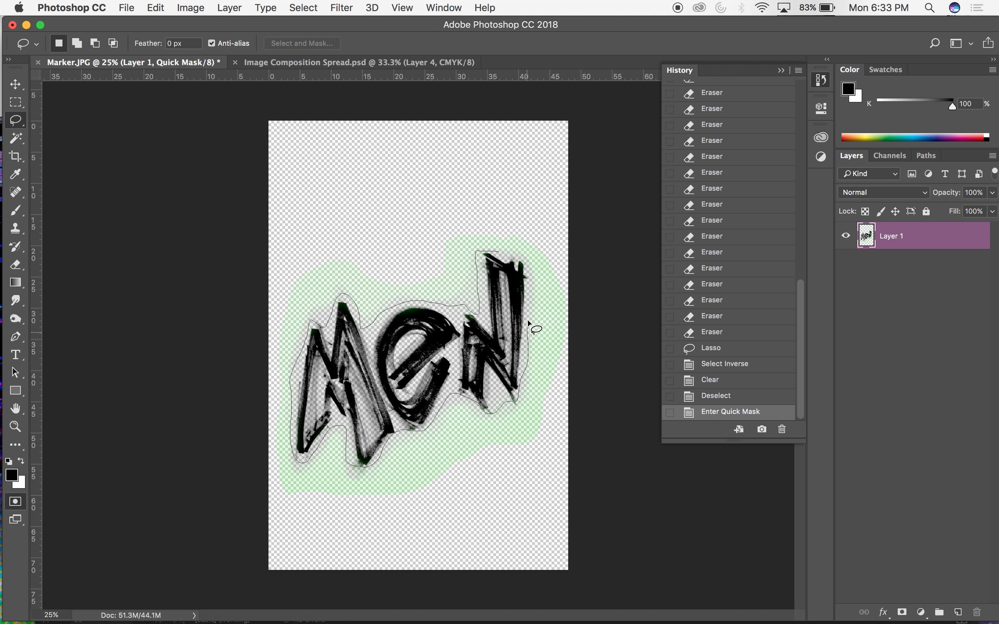
{"action": "left_click_drag", "start_coordinate": [519, 256], "coordinate": [495, 251]}
{"action": "key", "text": "super+shift+i"}
{"action": "key", "text": "Delete"}
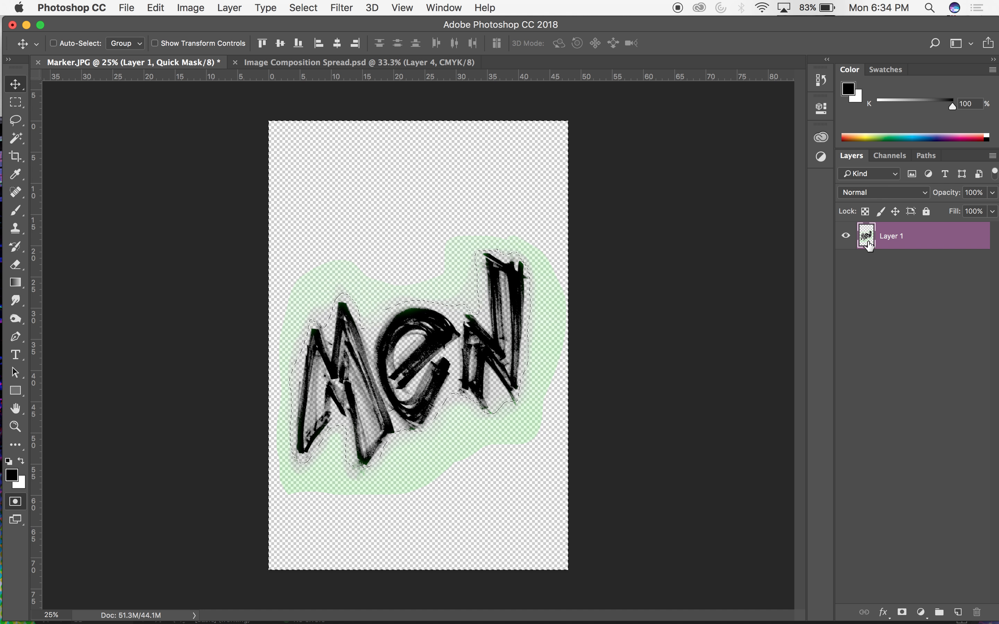
Try to bring the "Men" lettering into Image Composition Spread.psd and free-transform Layer 4 there.
{"action": "mouse_move", "coordinate": [404, 351]}
{"action": "left_mouse_down"}
{"action": "mouse_move", "coordinate": [380, 301]}
{"action": "mouse_move", "coordinate": [376, 181]}
{"action": "mouse_move", "coordinate": [276, 78]}
{"action": "mouse_move", "coordinate": [277, 64]}
{"action": "left_mouse_up"}
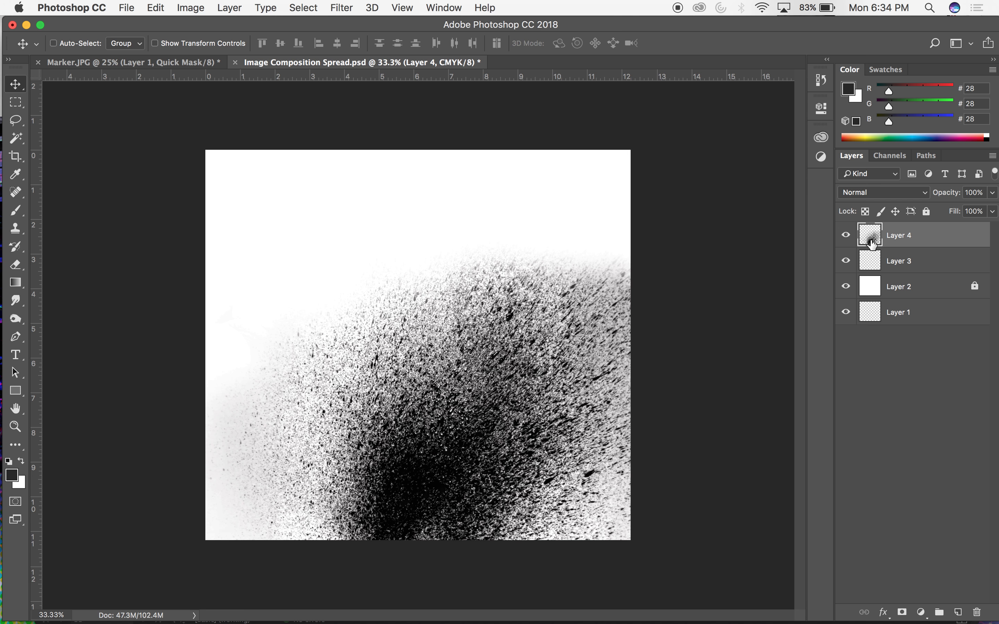
{"action": "key", "text": "super+t"}
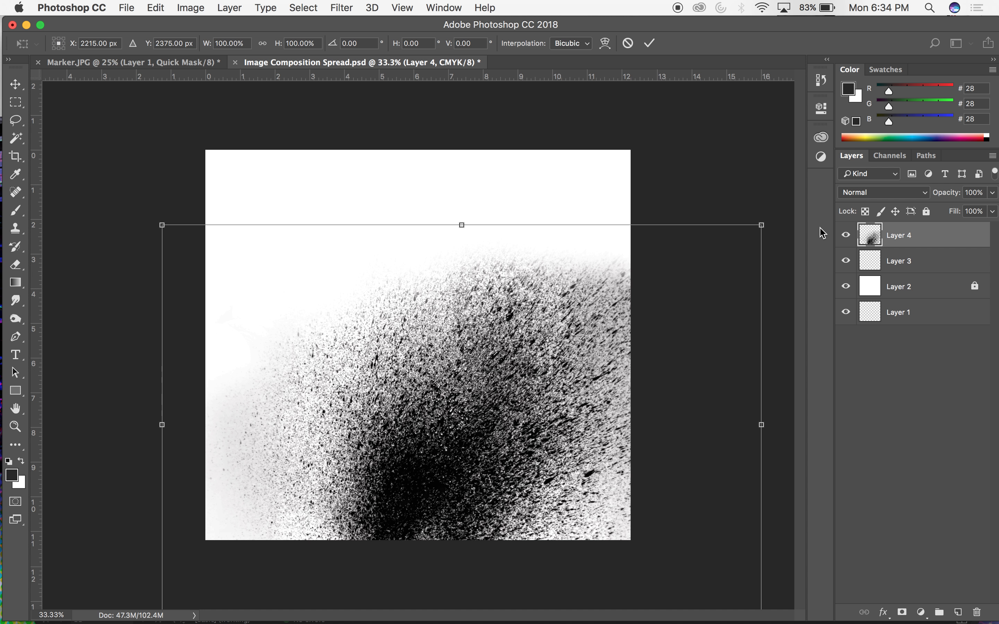
{"action": "left_click_drag", "start_coordinate": [639, 247], "coordinate": [589, 194]}
{"action": "key", "text": "super+z"}
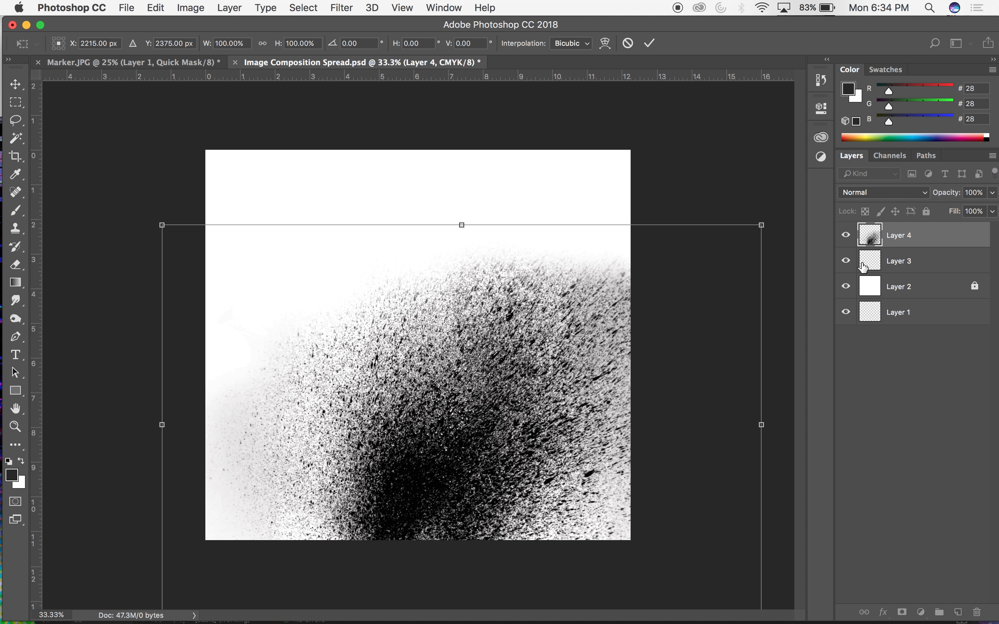
{"action": "key", "text": "Escape"}
Move Layer 3 above Layer 4 in the composition and try to free-transform it.
{"action": "left_click_drag", "start_coordinate": [873, 270], "coordinate": [869, 226]}
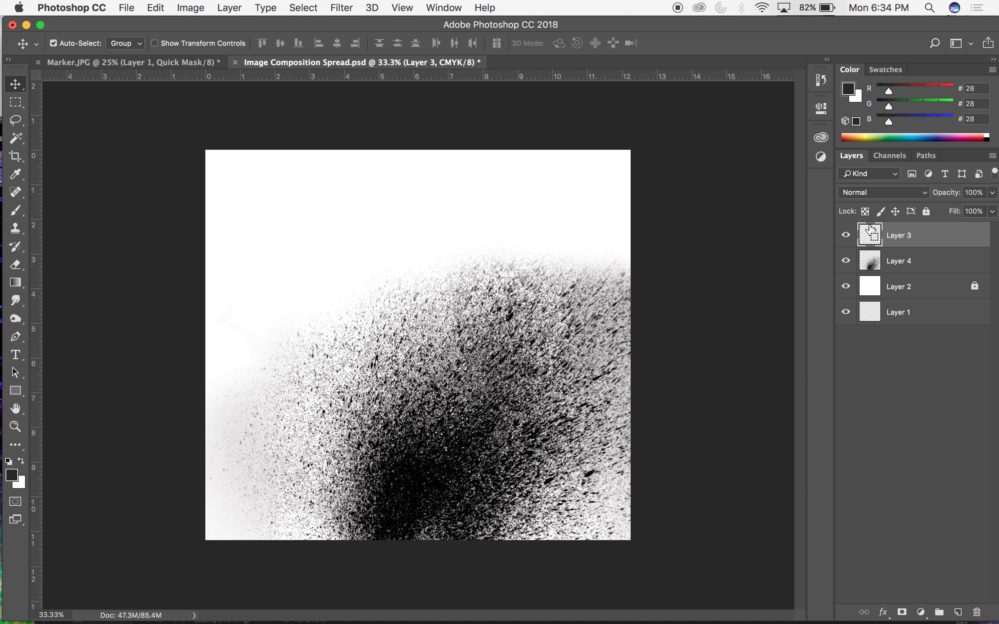
{"action": "key", "text": "super+t"}
{"action": "left_click", "coordinate": [611, 226]}
{"action": "key", "text": "super+minus"}
{"action": "key", "text": "super+minus"}
Return to Marker.JPG and make the RGB composite channel the editing target instead of the Quick Mask.
{"action": "left_click", "coordinate": [128, 64]}
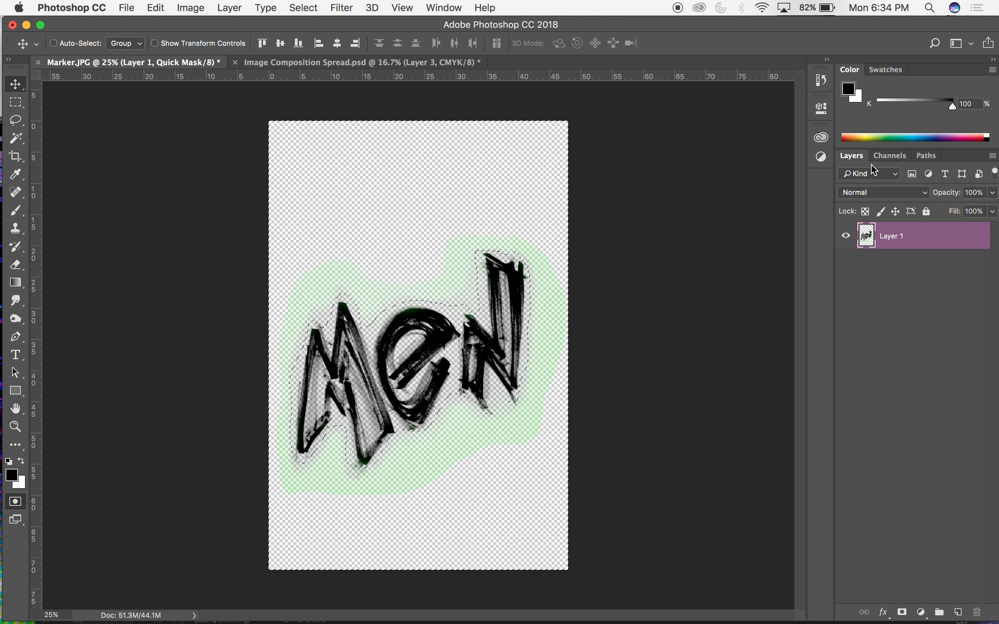
{"action": "left_click", "coordinate": [889, 156]}
{"action": "left_click", "coordinate": [843, 280]}
{"action": "left_click", "coordinate": [869, 256]}
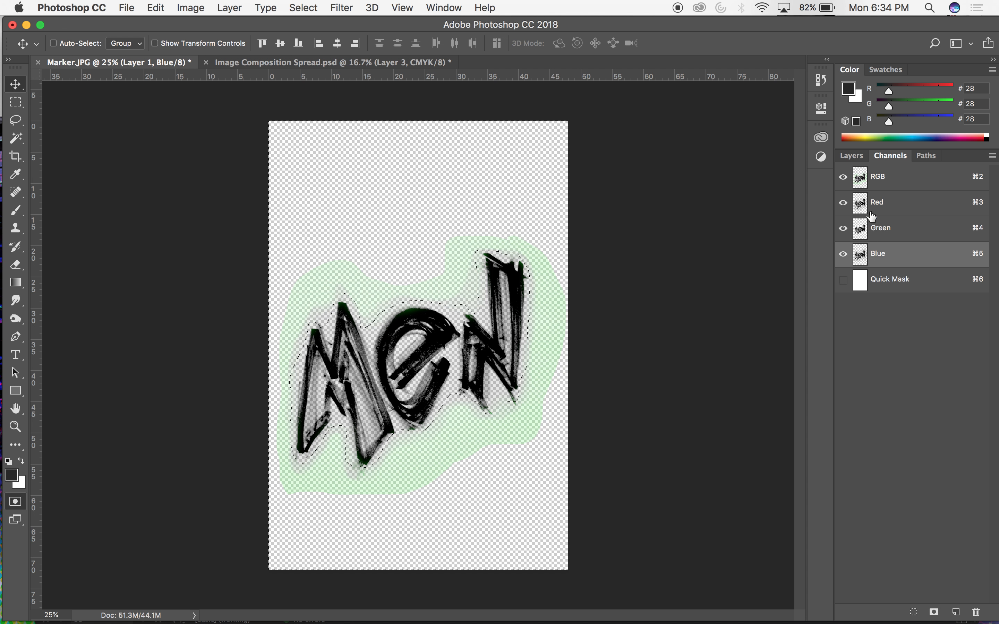
{"action": "left_click", "coordinate": [854, 157]}
{"action": "left_click", "coordinate": [893, 161]}
{"action": "left_click", "coordinate": [875, 171]}
{"action": "left_click", "coordinate": [853, 157]}
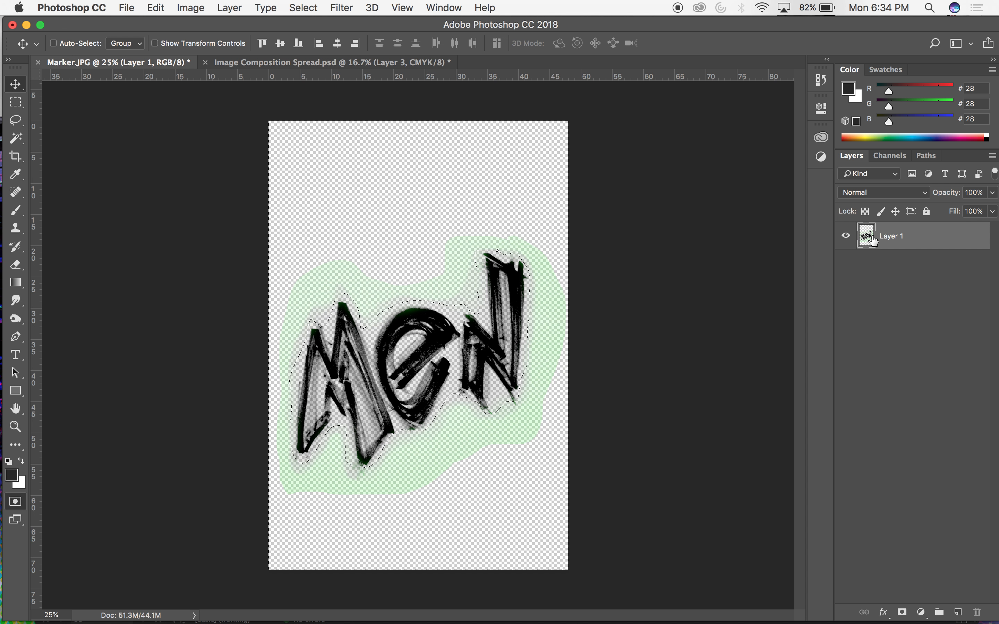
Clear the green and gray haze outside the close outline around the "Men" lettering, and deselect.
{"action": "mouse_move", "coordinate": [466, 290]}
{"action": "left_mouse_down"}
{"action": "mouse_move", "coordinate": [458, 245]}
{"action": "mouse_move", "coordinate": [402, 155]}
{"action": "mouse_move", "coordinate": [434, 255]}
{"action": "mouse_move", "coordinate": [474, 303]}
{"action": "left_mouse_up"}
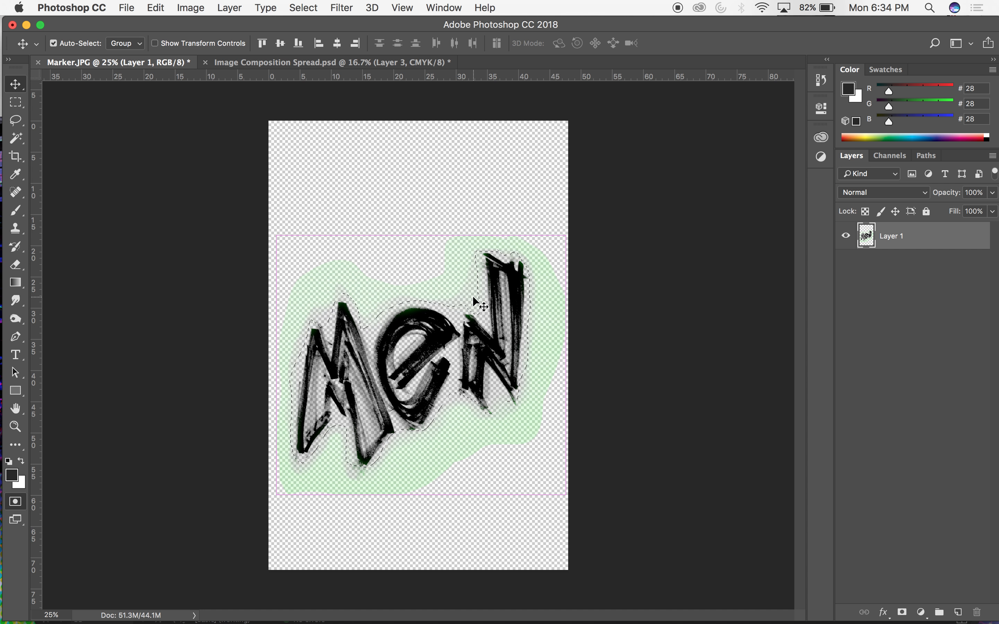
{"action": "key", "text": "super+i"}
{"action": "key", "text": "super+z"}
{"action": "key", "text": "shift+super+i"}
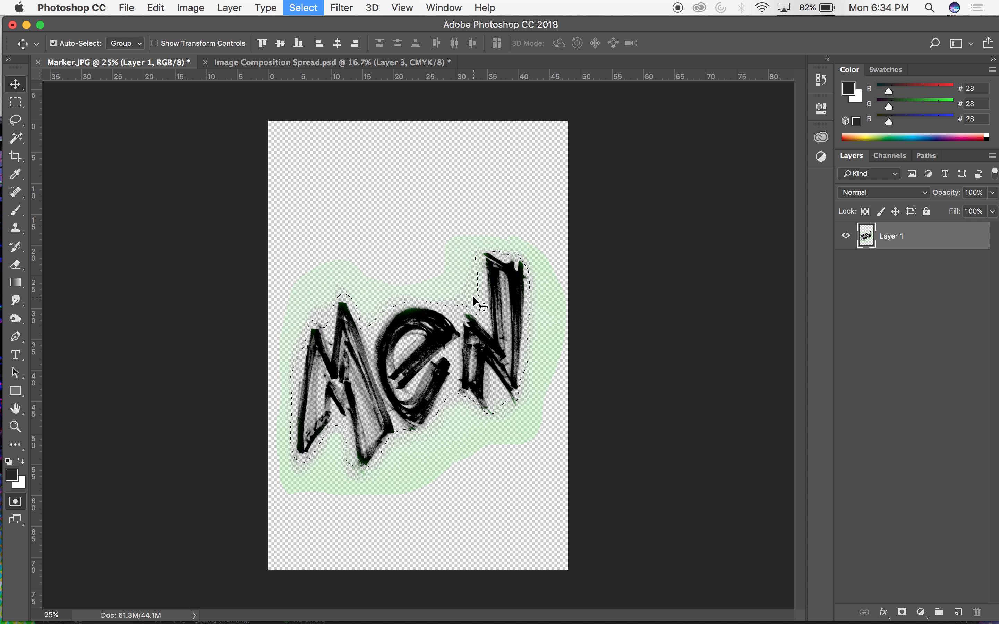
{"action": "key", "text": "Delete"}
{"action": "key", "text": "super+d"}
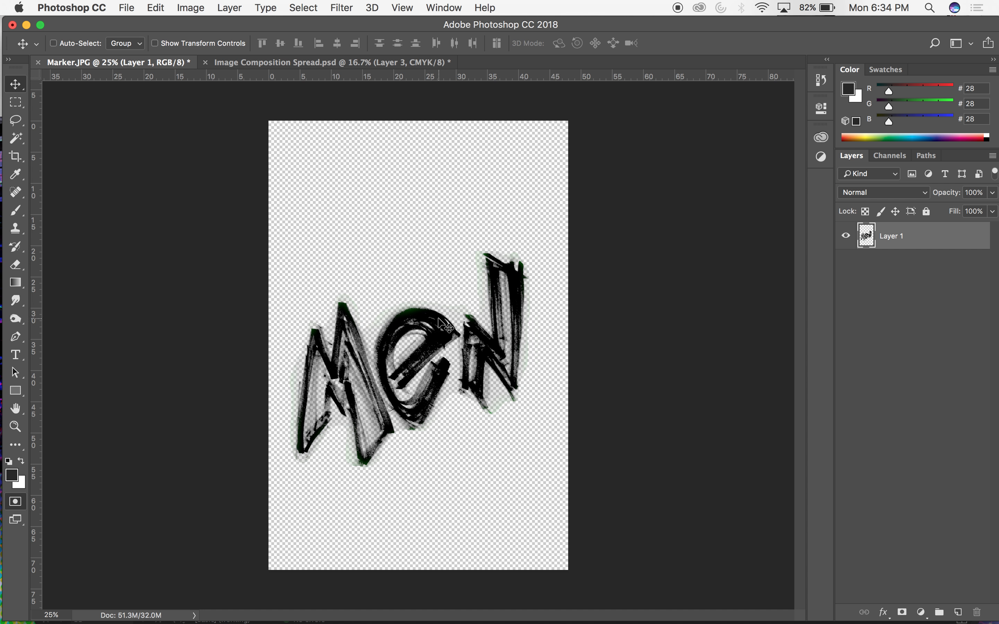
Bring the "Men" lettering from Marker.JPG into Image Composition Spread.psd, placing it in the upper-left area of the canvas.
{"action": "left_click_drag", "start_coordinate": [365, 339], "coordinate": [389, 73]}
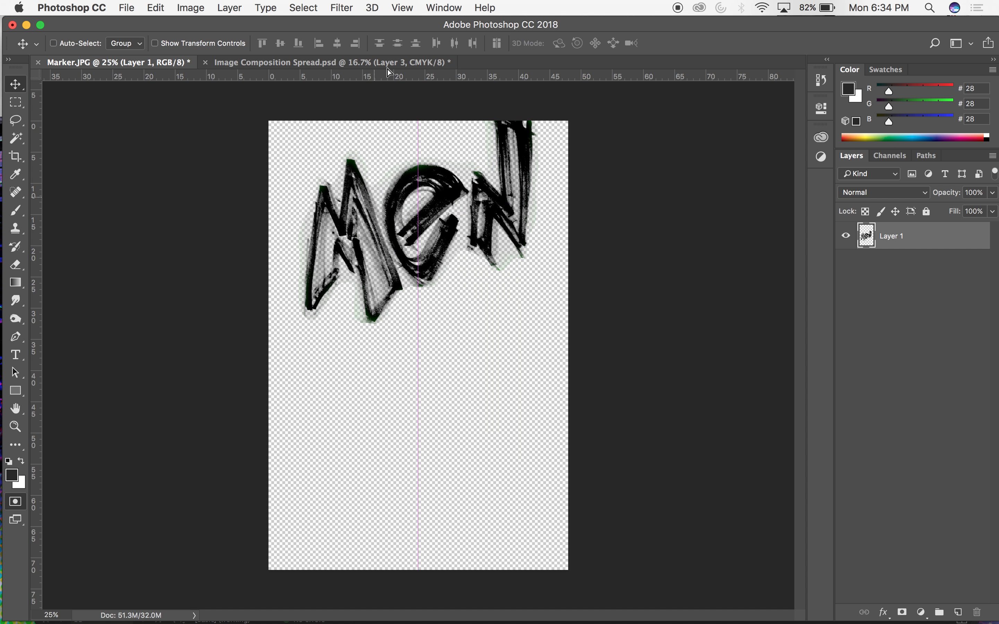
{"action": "left_click_drag", "start_coordinate": [263, 64], "coordinate": [264, 65]}
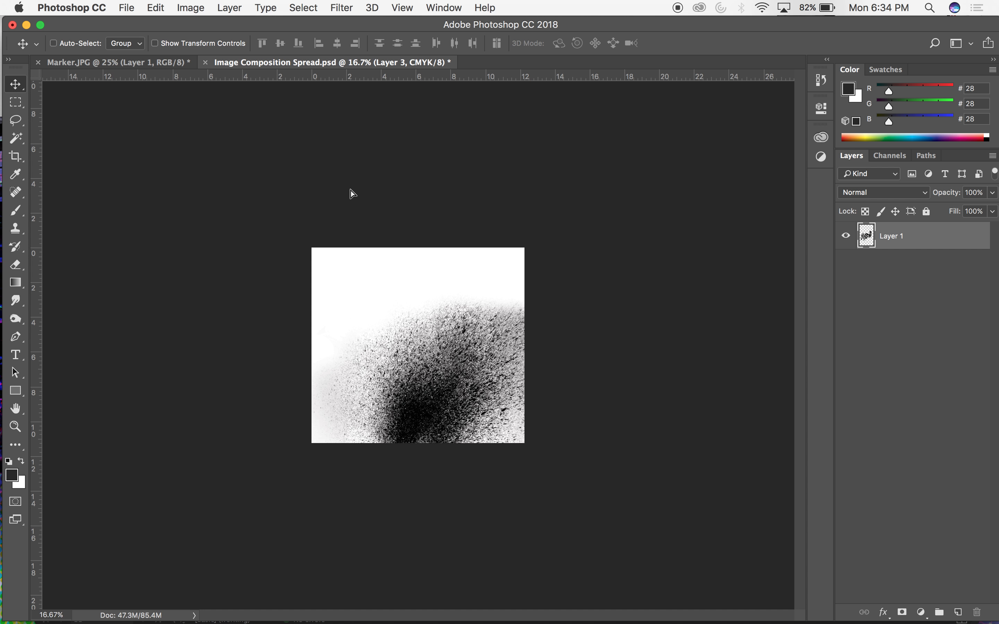
{"action": "left_click_drag", "start_coordinate": [389, 275], "coordinate": [409, 299]}
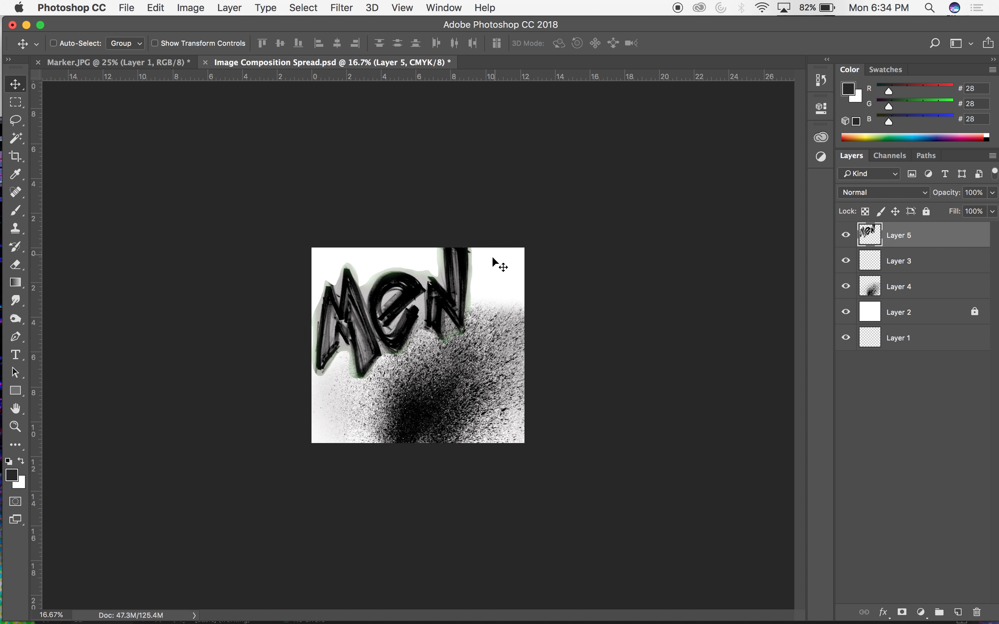
{"action": "left_click_drag", "start_coordinate": [442, 284], "coordinate": [443, 284]}
Try the Multiply and Linear Burn blending modes on the lettering layer, and settle on Dissolve.
{"action": "left_click", "coordinate": [908, 193]}
{"action": "left_click", "coordinate": [877, 232]}
{"action": "left_click", "coordinate": [908, 197]}
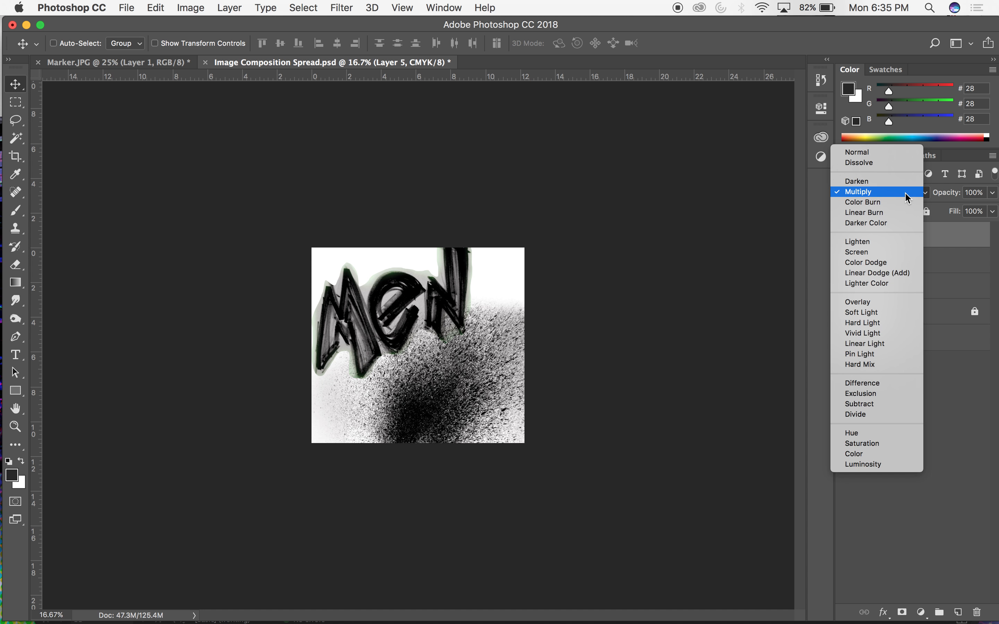
{"action": "left_click", "coordinate": [906, 213]}
{"action": "left_click", "coordinate": [899, 190]}
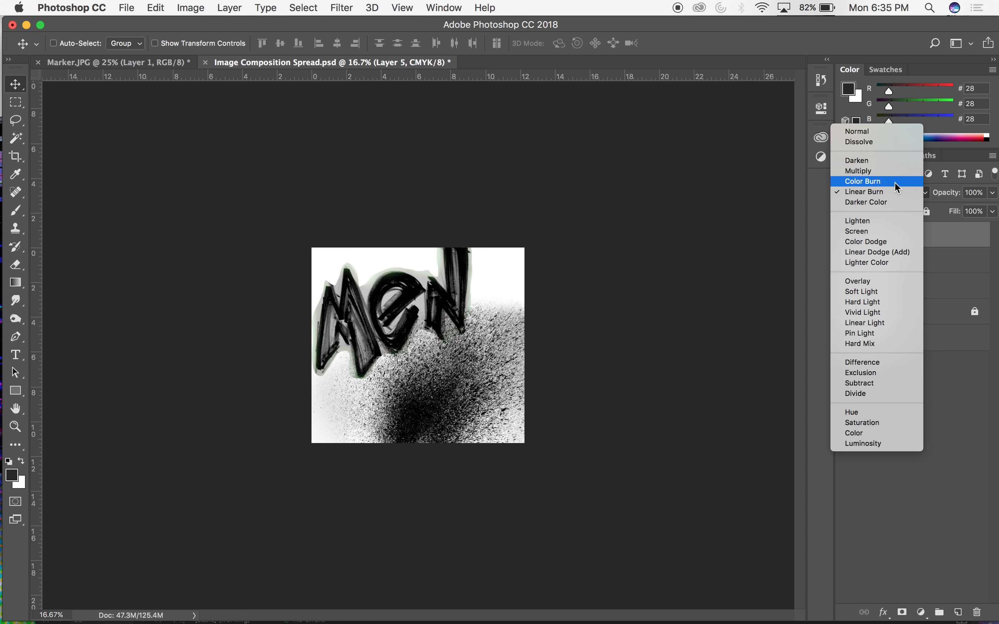
{"action": "left_click", "coordinate": [877, 142]}
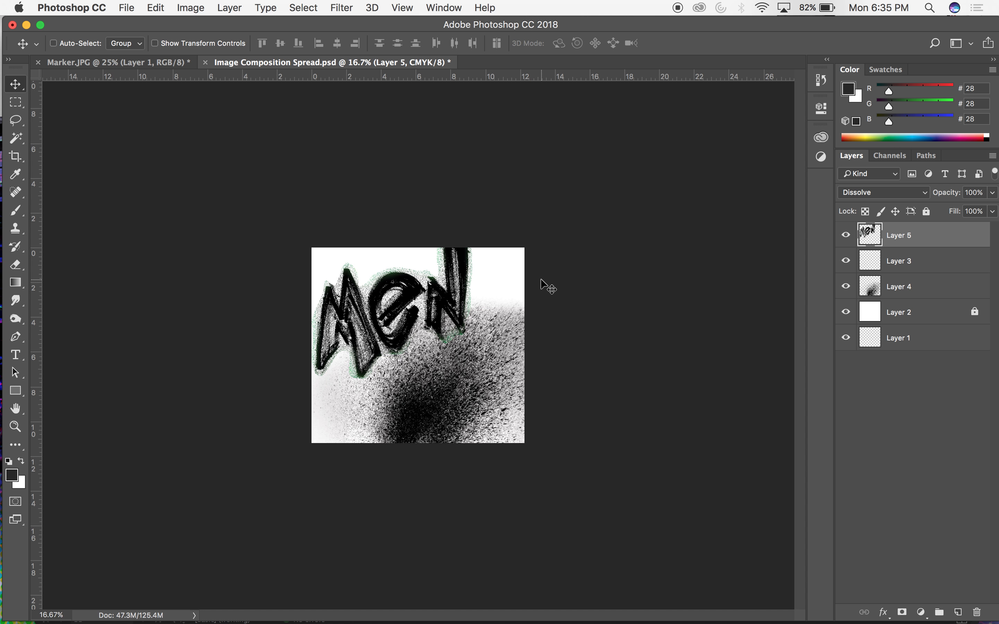
Move the "Men" lettering down and right so the whole word lies inside the canvas, and deselect.
{"action": "key", "text": "super+equal"}
{"action": "key", "text": "super+equal"}
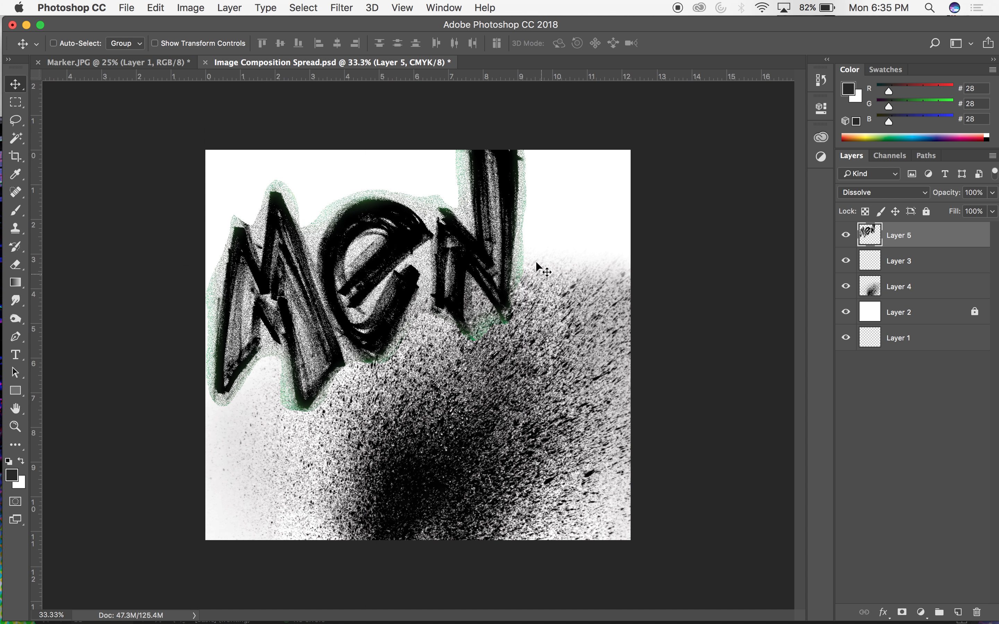
{"action": "left_click_drag", "start_coordinate": [478, 213], "coordinate": [478, 215]}
{"action": "key", "text": "l"}
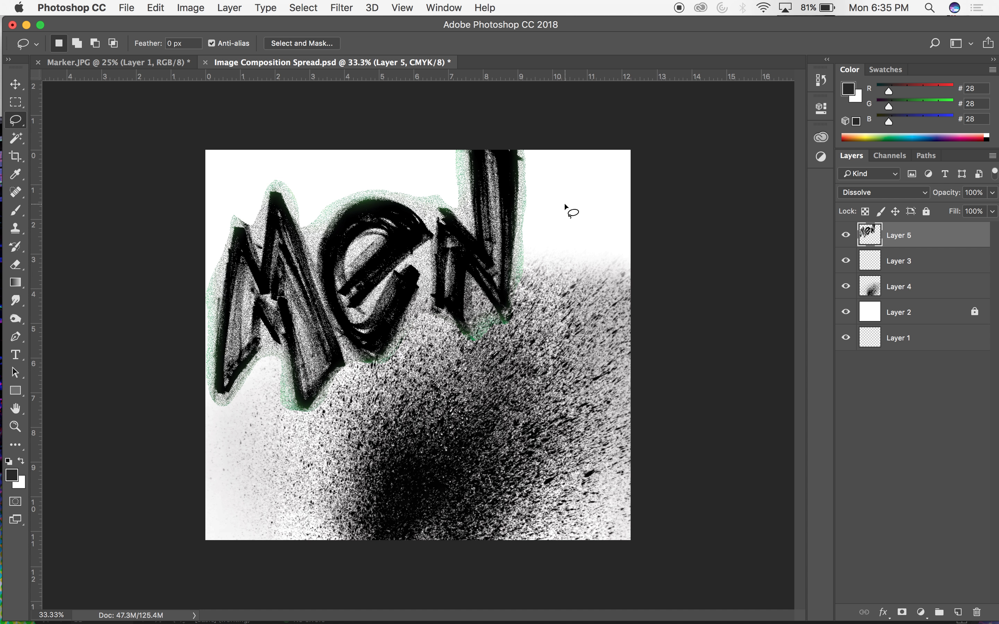
{"action": "left_click_drag", "start_coordinate": [541, 190], "coordinate": [532, 144]}
{"action": "key", "text": "v"}
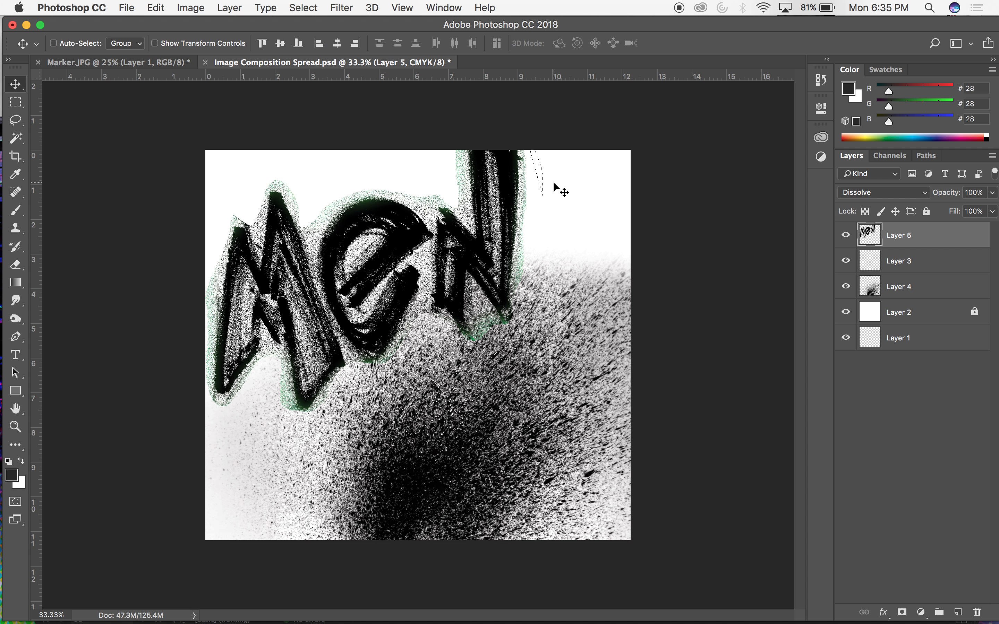
{"action": "left_click_drag", "start_coordinate": [454, 221], "coordinate": [480, 279]}
{"action": "key", "text": "super"}
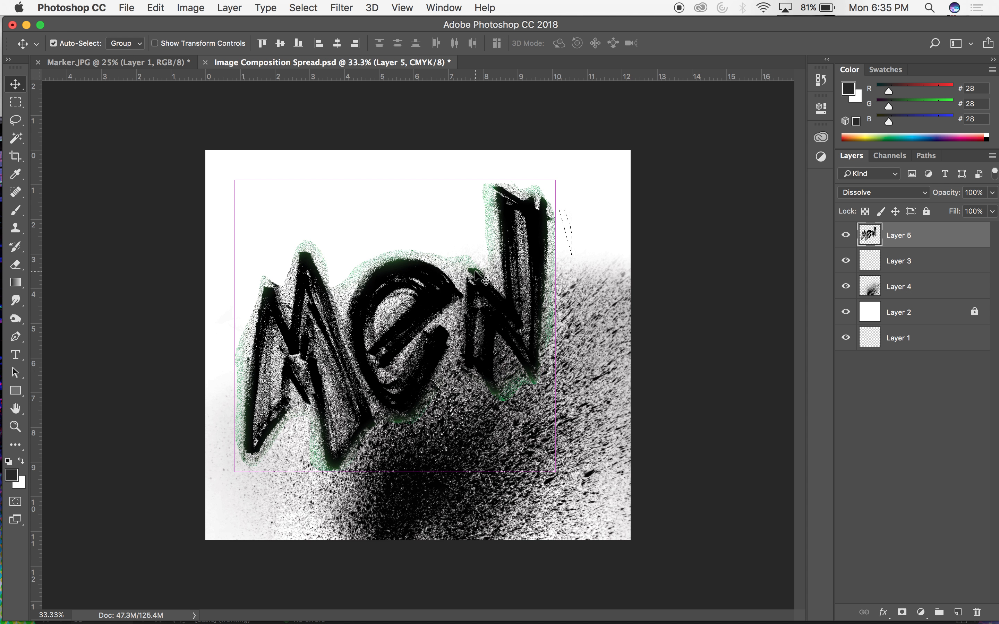
{"action": "key", "text": "super+d"}
Lasso the "e" and "n" of the lettering and scale them to about 72% with Free Transform.
{"action": "key", "text": "l"}
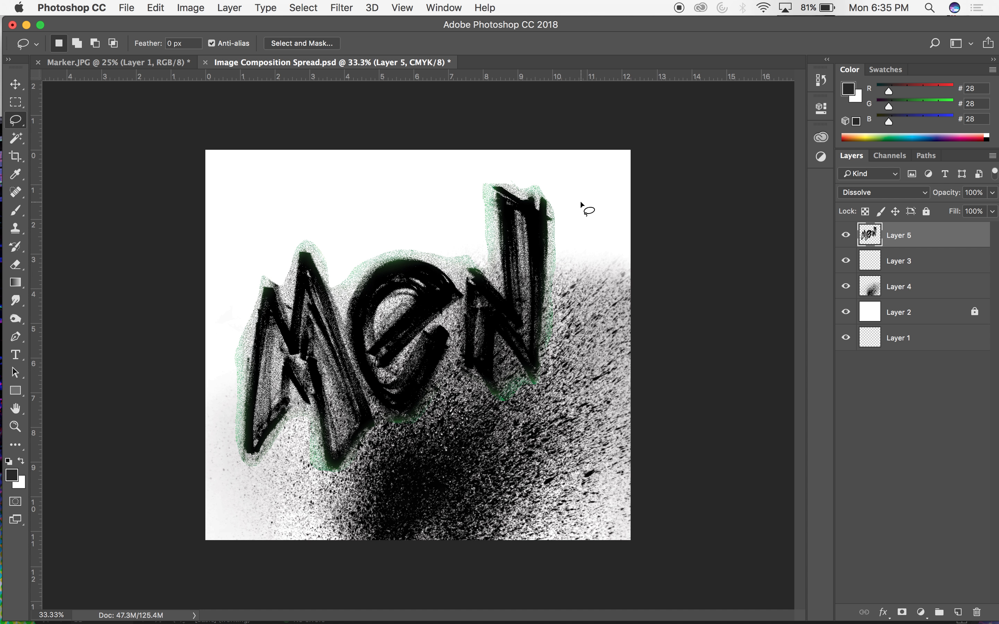
{"action": "mouse_move", "coordinate": [499, 166]}
{"action": "left_mouse_down"}
{"action": "mouse_move", "coordinate": [457, 217]}
{"action": "mouse_move", "coordinate": [462, 231]}
{"action": "mouse_move", "coordinate": [369, 241]}
{"action": "mouse_move", "coordinate": [340, 277]}
{"action": "mouse_move", "coordinate": [357, 368]}
{"action": "mouse_move", "coordinate": [406, 431]}
{"action": "mouse_move", "coordinate": [441, 439]}
{"action": "mouse_move", "coordinate": [504, 419]}
{"action": "mouse_move", "coordinate": [566, 361]}
{"action": "mouse_move", "coordinate": [592, 194]}
{"action": "mouse_move", "coordinate": [572, 201]}
{"action": "left_mouse_up"}
{"action": "key", "text": "v"}
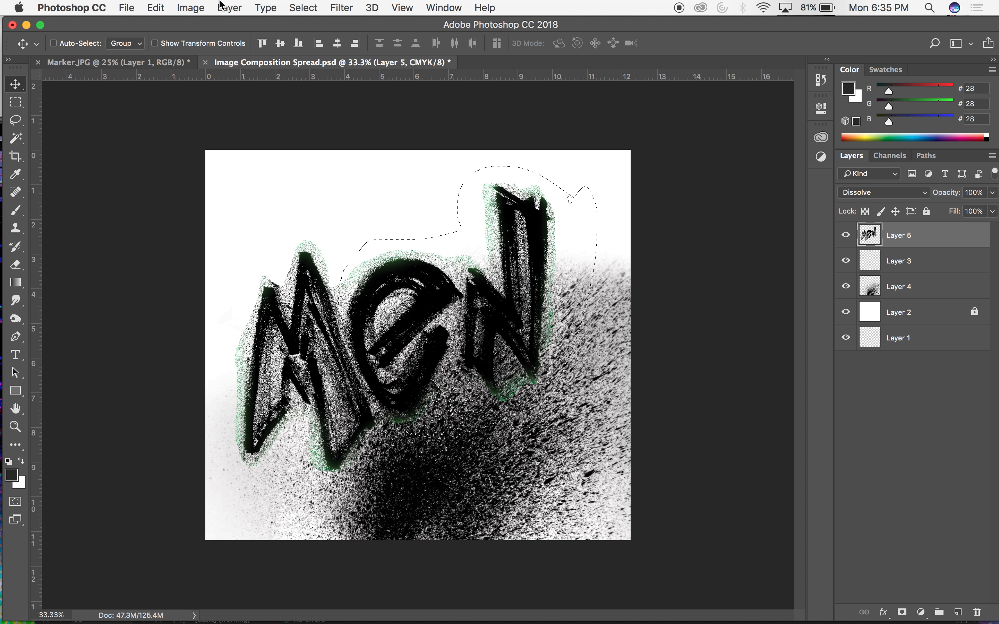
{"action": "left_click", "coordinate": [190, 7]}
{"action": "mouse_move", "coordinate": [163, 8]}
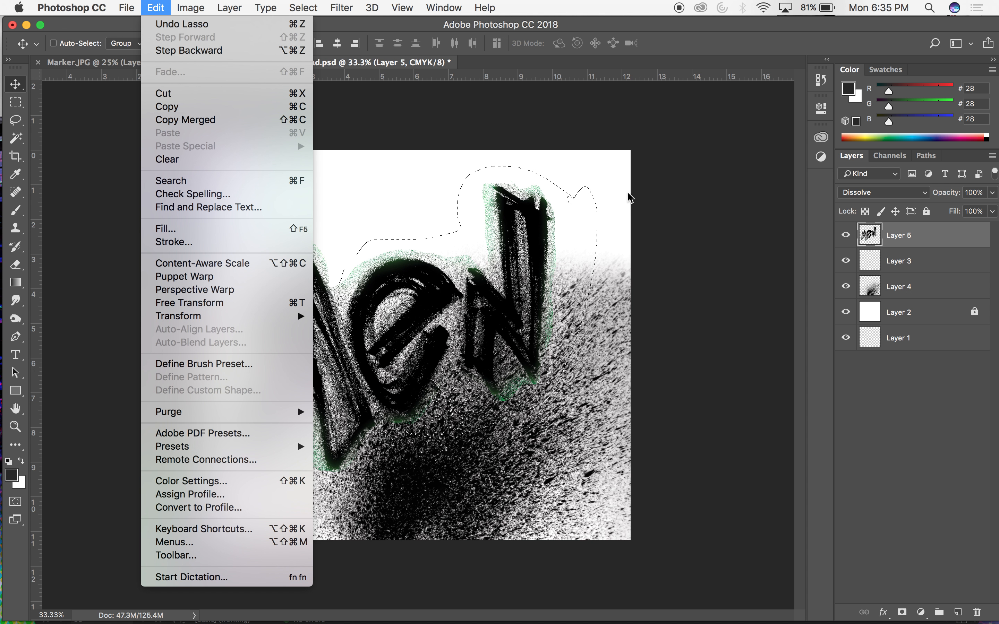
{"action": "left_click", "coordinate": [707, 177]}
{"action": "key", "text": "super+t"}
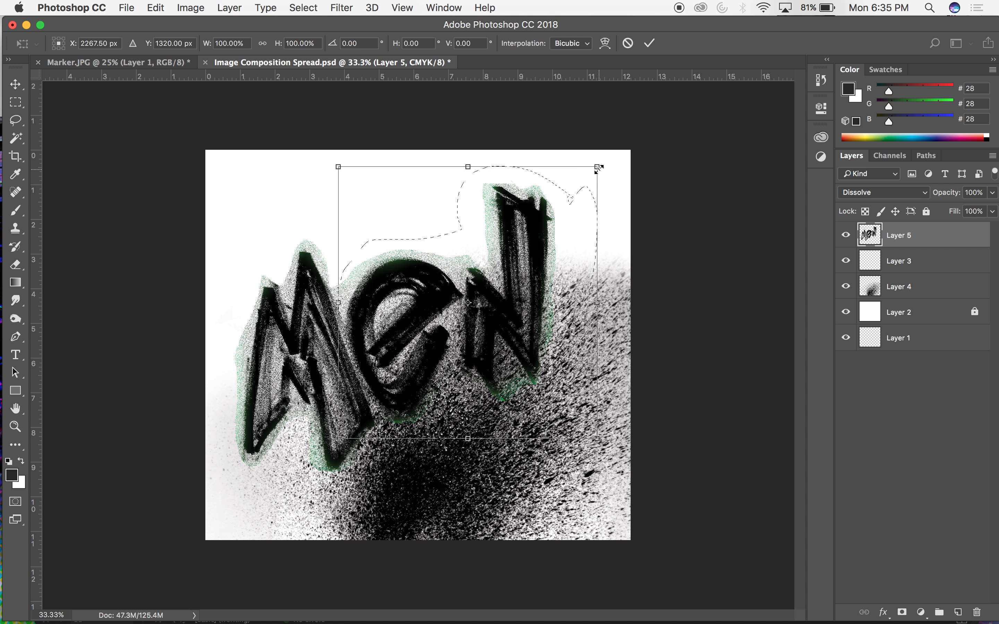
{"action": "left_click_drag", "start_coordinate": [598, 167], "coordinate": [533, 252]}
Nudge the scaled "e" and "n" beside the "M" to X 1986.50 px, Y 1596.50 px, apply the transform, and deselect.
{"action": "key", "text": "shift+Right"}
{"action": "key", "text": "shift+Right"}
{"action": "key", "text": "shift+Right"}
{"action": "key", "text": "shift+Right"}
{"action": "key", "text": "shift+Up"}
{"action": "key", "text": "shift+Up"}
{"action": "key", "text": "shift+Up"}
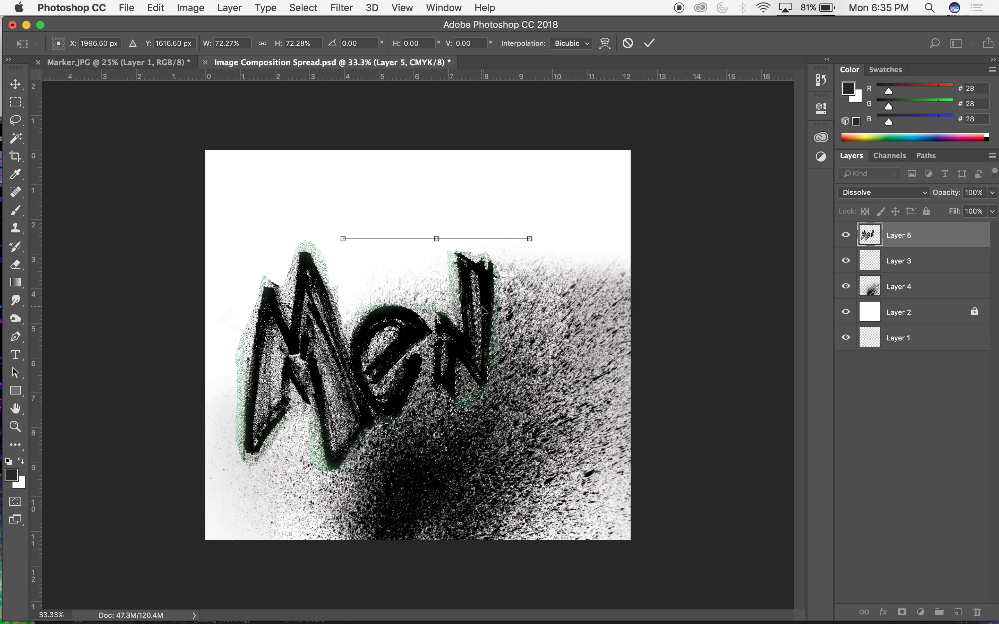
{"action": "key", "text": "shift+Up"}
{"action": "key", "text": "shift+Left"}
{"action": "key", "text": "shift+Up"}
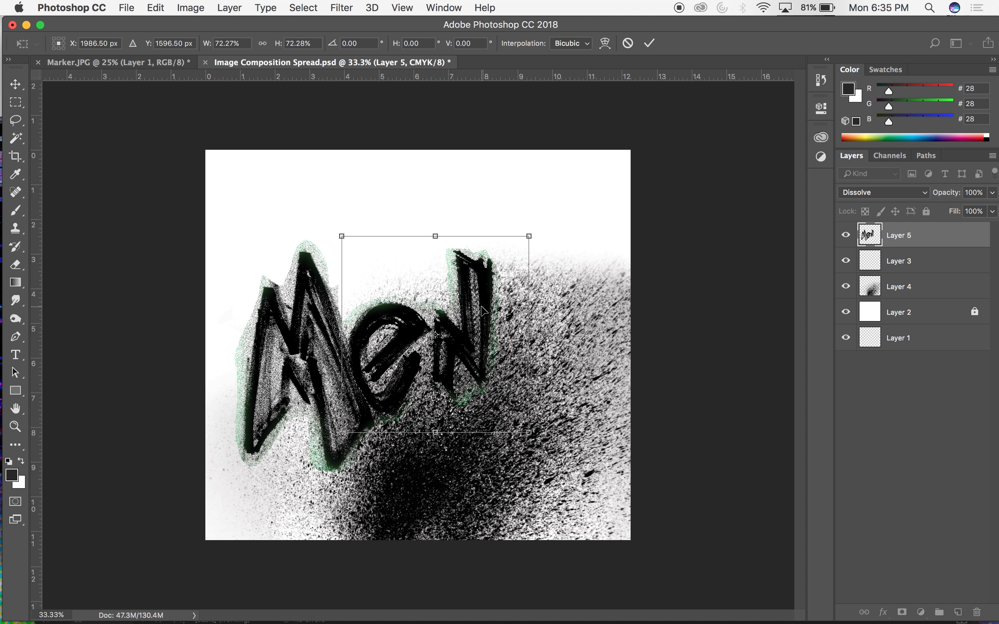
{"action": "key", "text": "Return"}
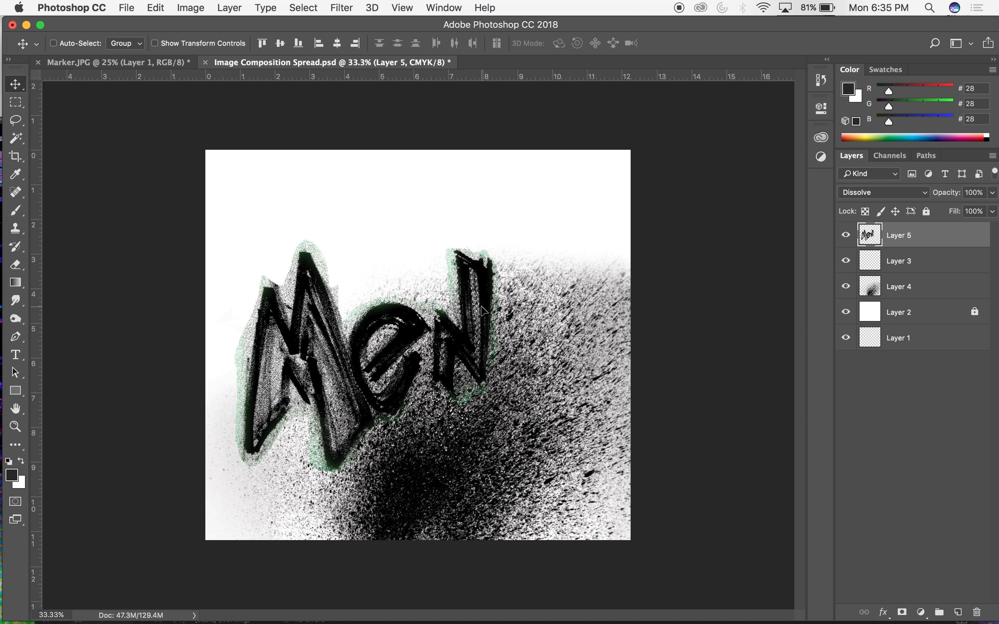
{"action": "key", "text": "super+d"}
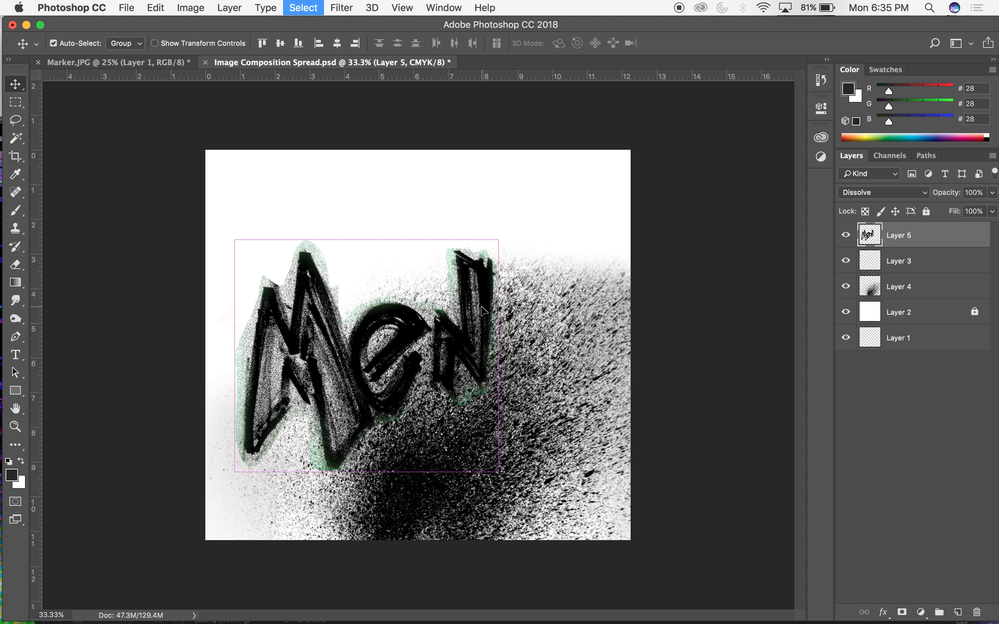
Move the "Men" lettering to the upper-left of the canvas and duplicate its layer directly beneath the original.
{"action": "left_click_drag", "start_coordinate": [356, 320], "coordinate": [328, 245]}
{"action": "key", "text": "super+minus"}
{"action": "key", "text": "super+minus"}
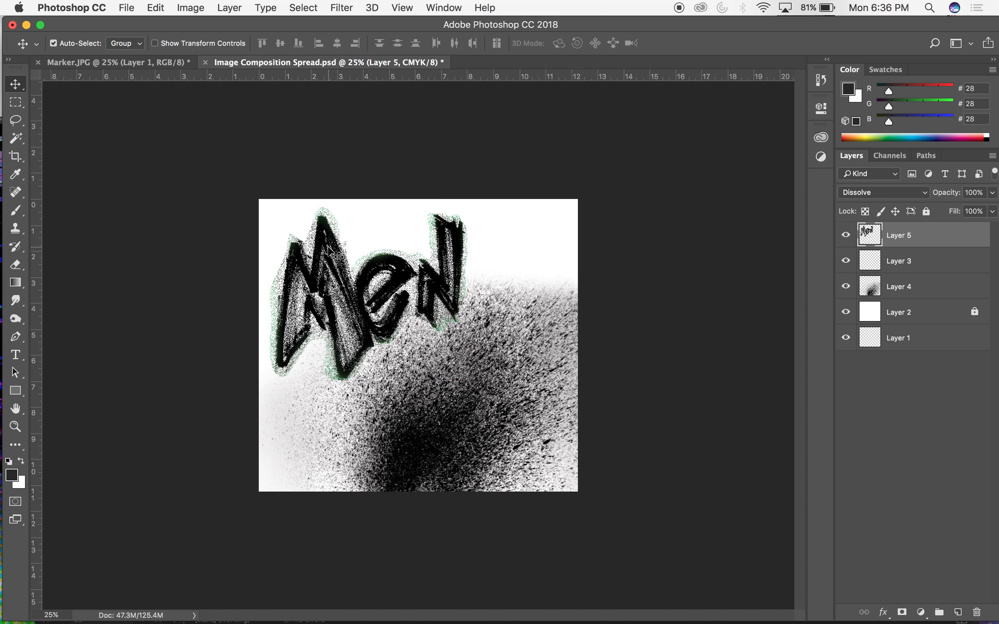
{"action": "key", "text": "super+plus"}
{"action": "left_click_drag", "start_coordinate": [875, 240], "coordinate": [876, 252]}
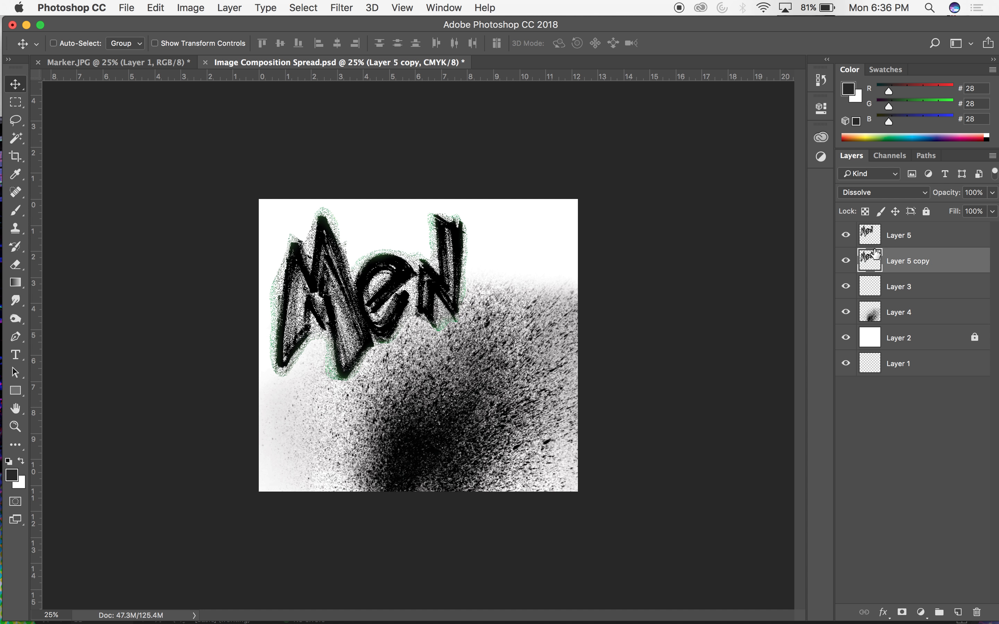
Delete the empty Layer 3, hide the original "Men" lettering layer, and select its duplicate, Layer 5 copy.
{"action": "left_click", "coordinate": [866, 292]}
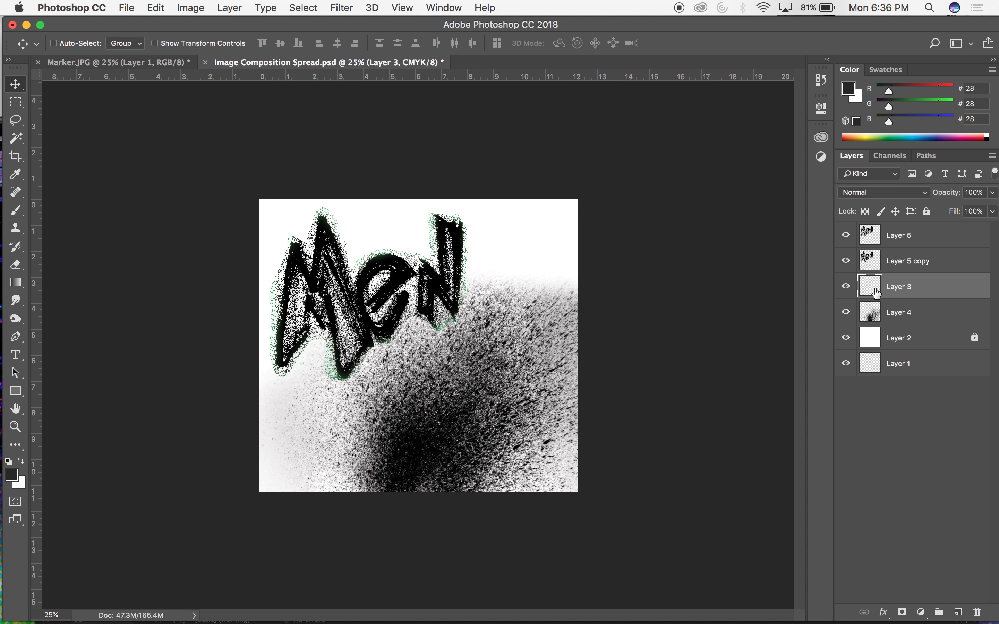
{"action": "key", "text": "Delete"}
{"action": "left_click", "coordinate": [886, 269]}
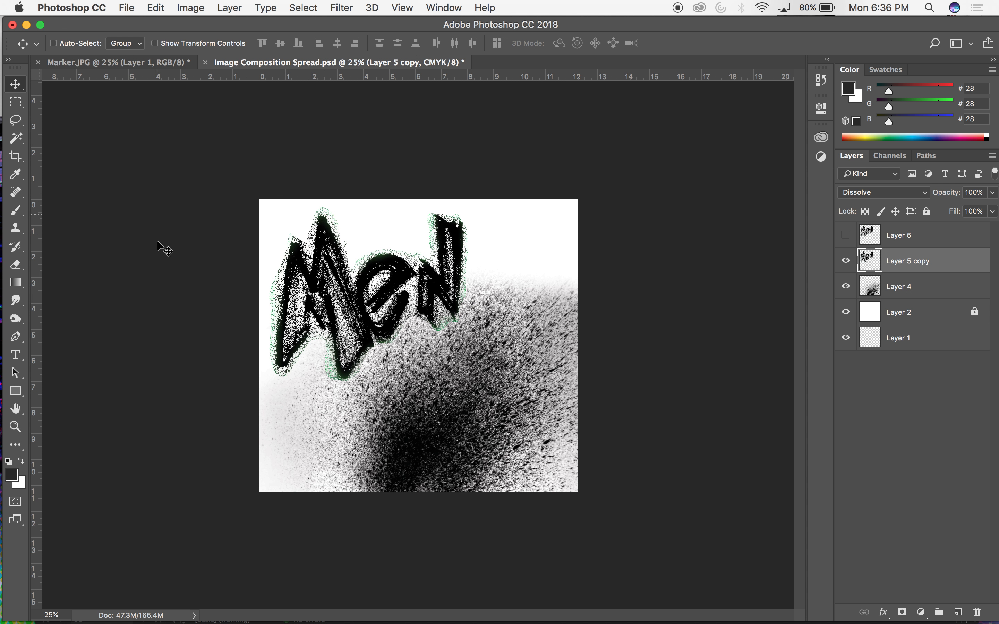
Switch to Illustrator and reposition its window so the Cover Concept.ai dot pattern is in full view.
{"action": "mouse_move", "coordinate": [535, 623]}
{"action": "mouse_move", "coordinate": [268, 619]}
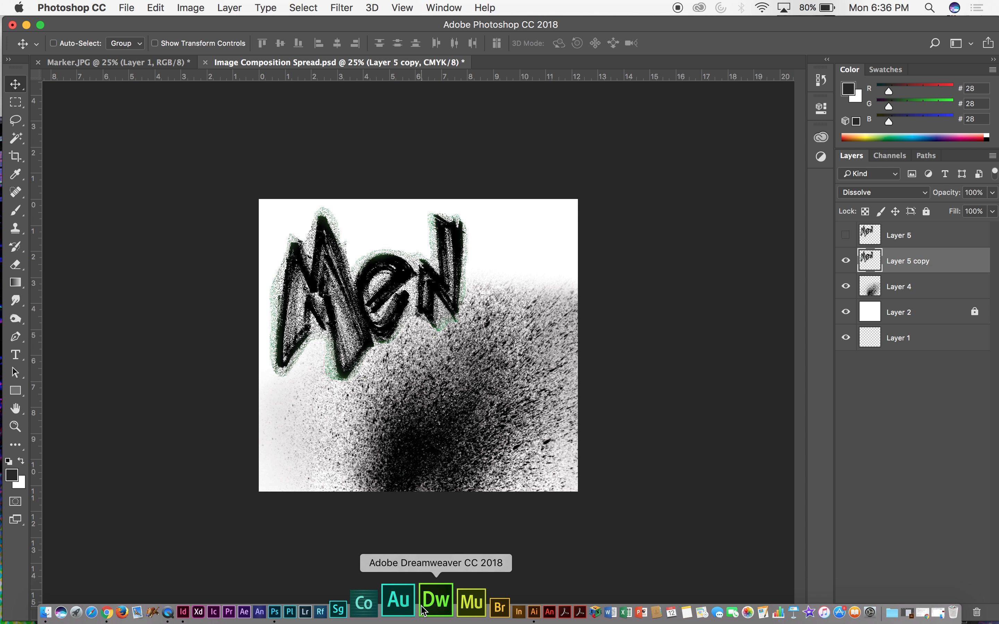
{"action": "left_click", "coordinate": [485, 610]}
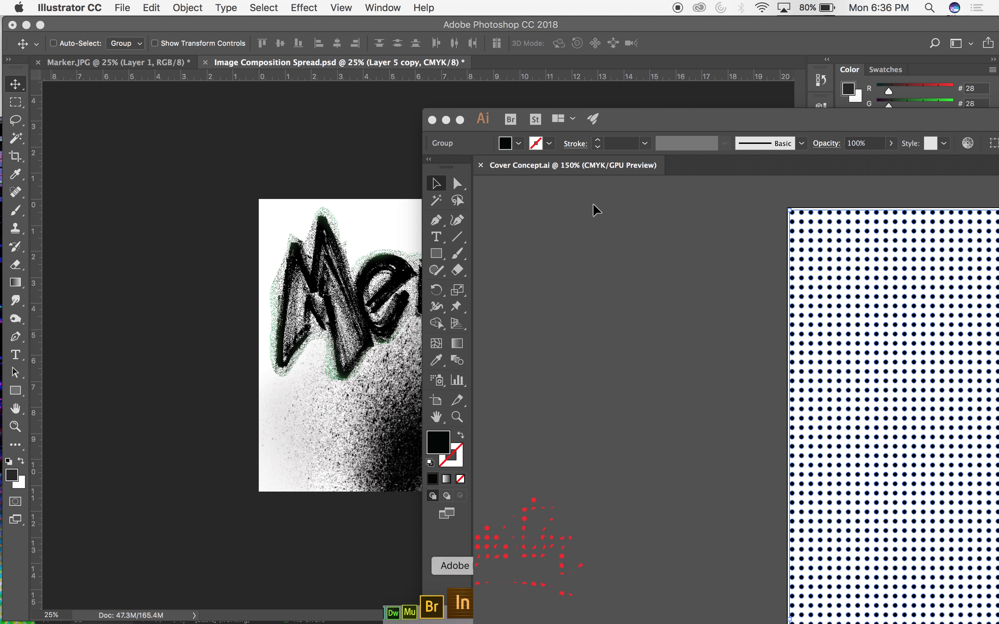
{"action": "left_click_drag", "start_coordinate": [810, 119], "coordinate": [490, 33]}
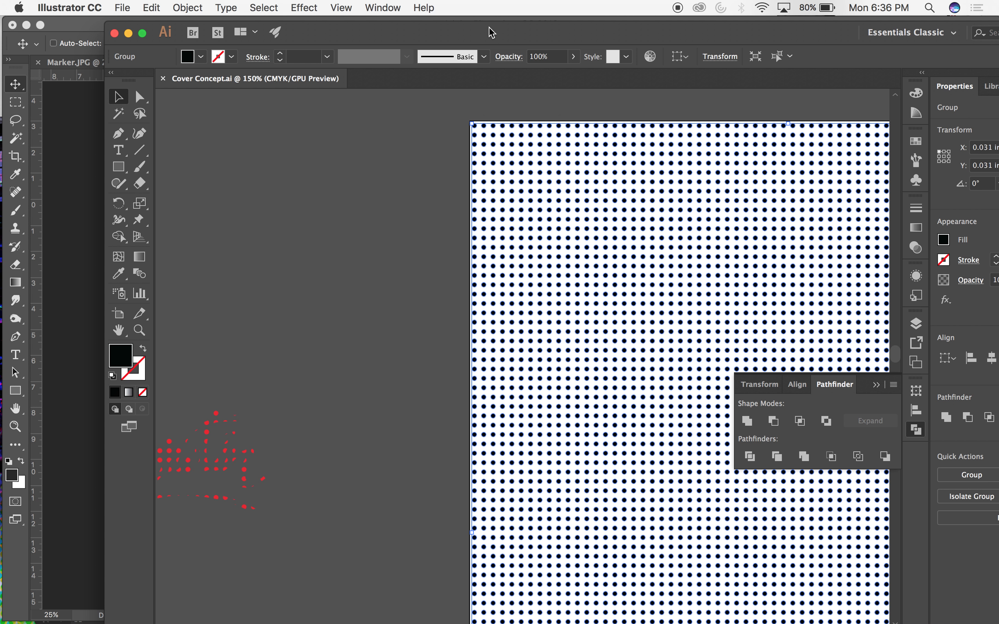
Recolor the black dot-pattern group with the red sampled from the dotted artwork beside the artboard, and deselect it.
{"action": "key", "text": "super+minus"}
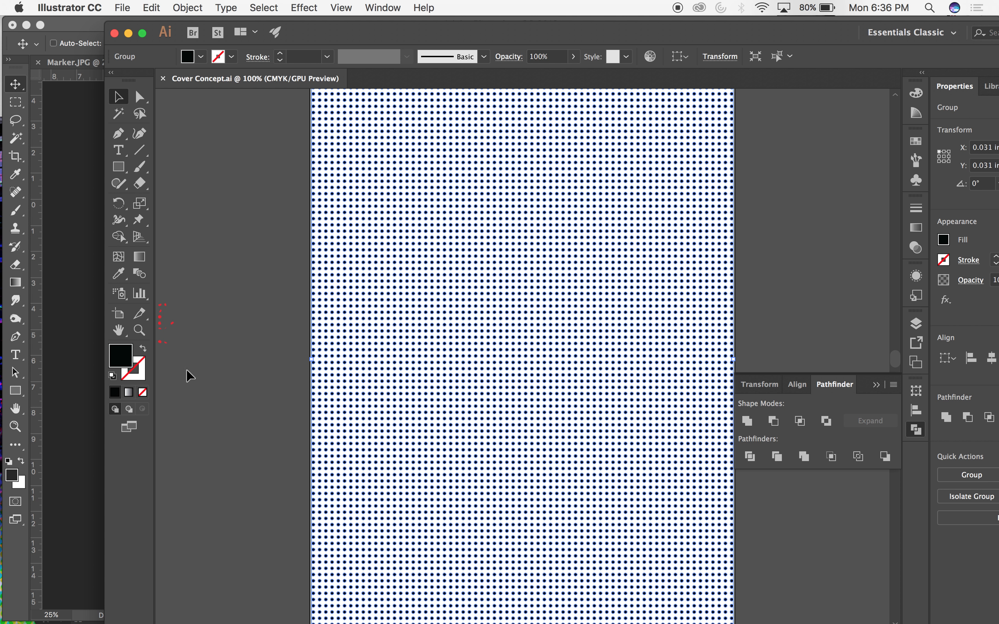
{"action": "scroll", "coordinate": [289, 330], "scroll_direction": "left", "scroll_amount": 3}
{"action": "scroll", "coordinate": [286, 326], "scroll_direction": "left", "scroll_amount": 2}
{"action": "key", "text": "i"}
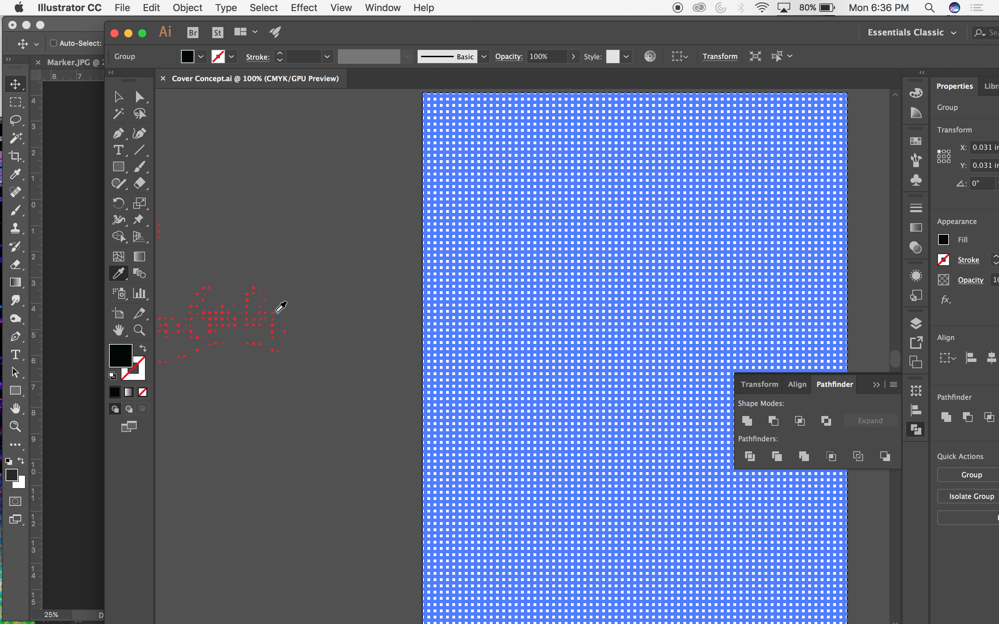
{"action": "left_click", "coordinate": [278, 307]}
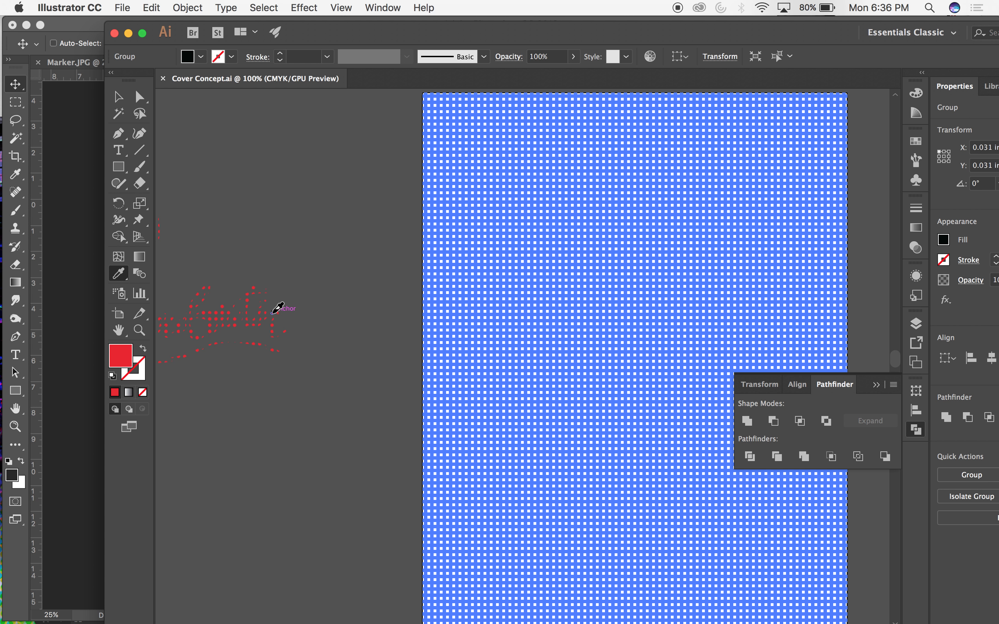
{"action": "key", "text": "v"}
{"action": "left_click", "coordinate": [326, 225]}
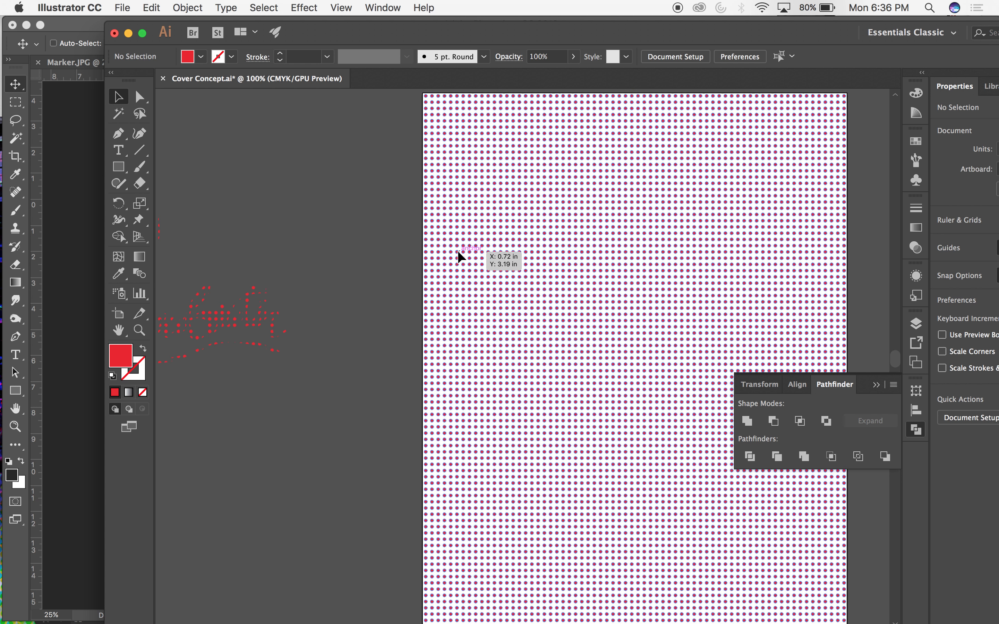
Select the dot-pattern group again, resample the red from the dotted artwork onto it, and deselect.
{"action": "left_click", "coordinate": [457, 251]}
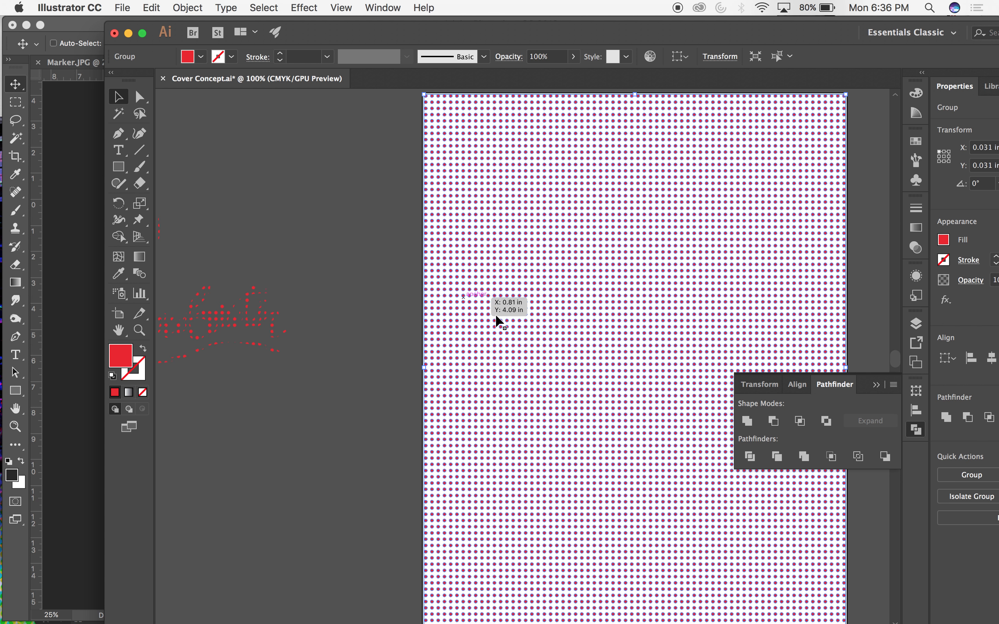
{"action": "key", "text": "i"}
{"action": "left_click", "coordinate": [247, 299]}
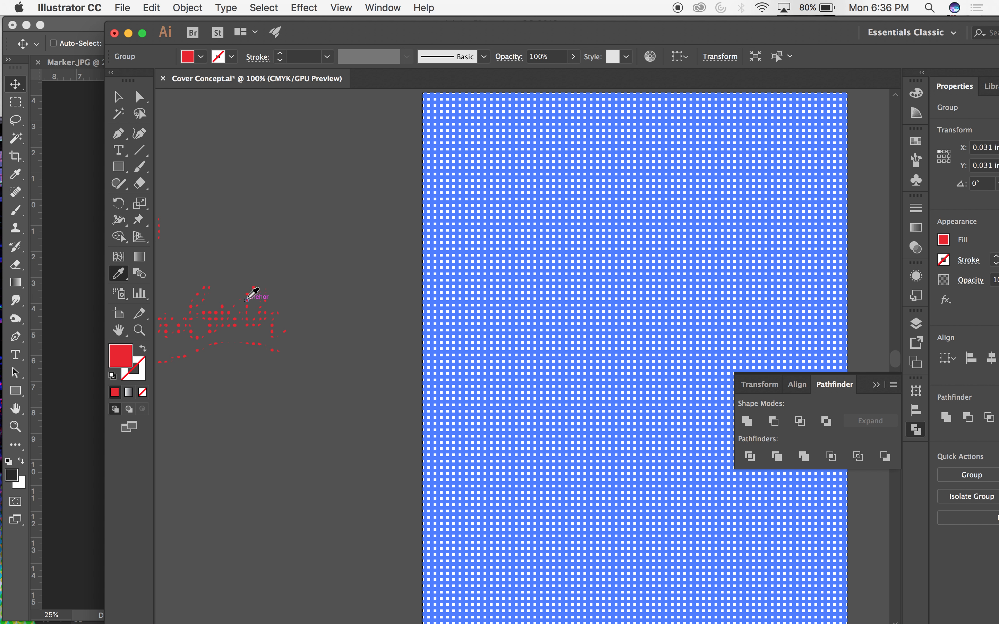
{"action": "key", "text": "v"}
{"action": "left_click", "coordinate": [275, 260]}
Select the dot-pattern group and inspect its fill in the Color Picker without changing it.
{"action": "left_click", "coordinate": [470, 250]}
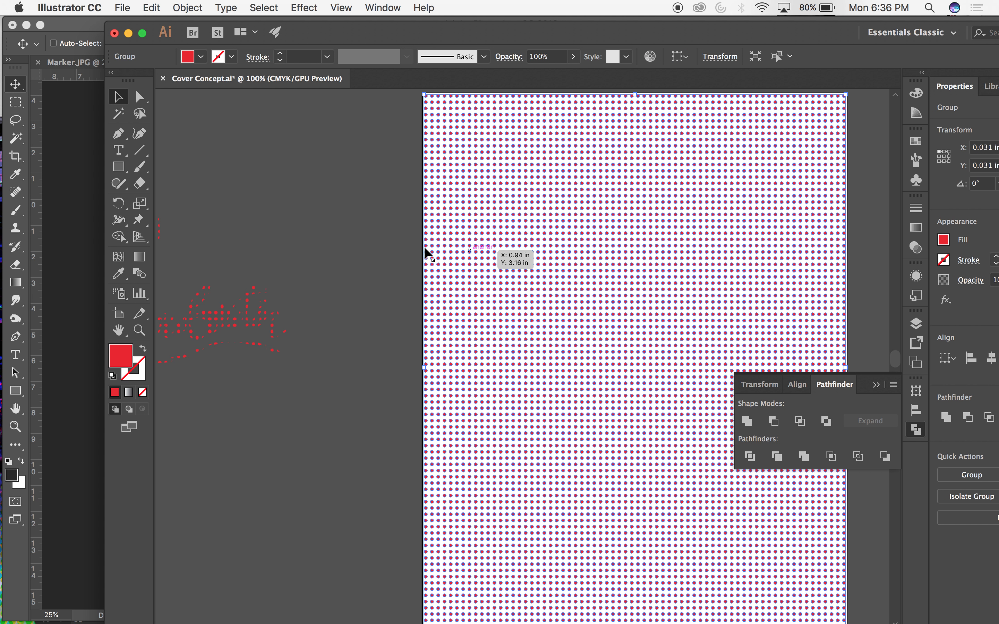
{"action": "double_click", "coordinate": [121, 356]}
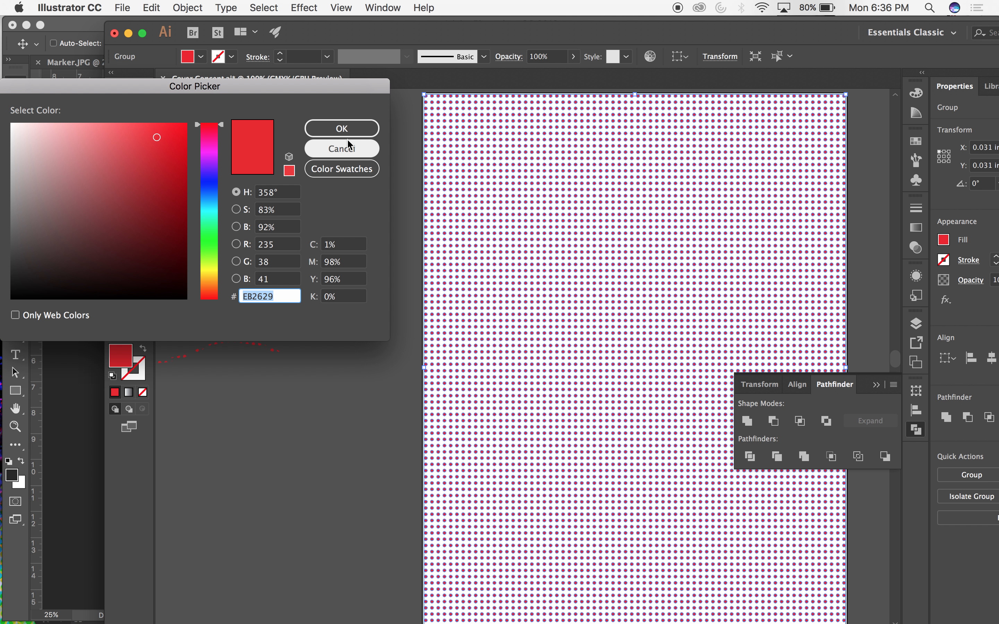
{"action": "left_click", "coordinate": [354, 152]}
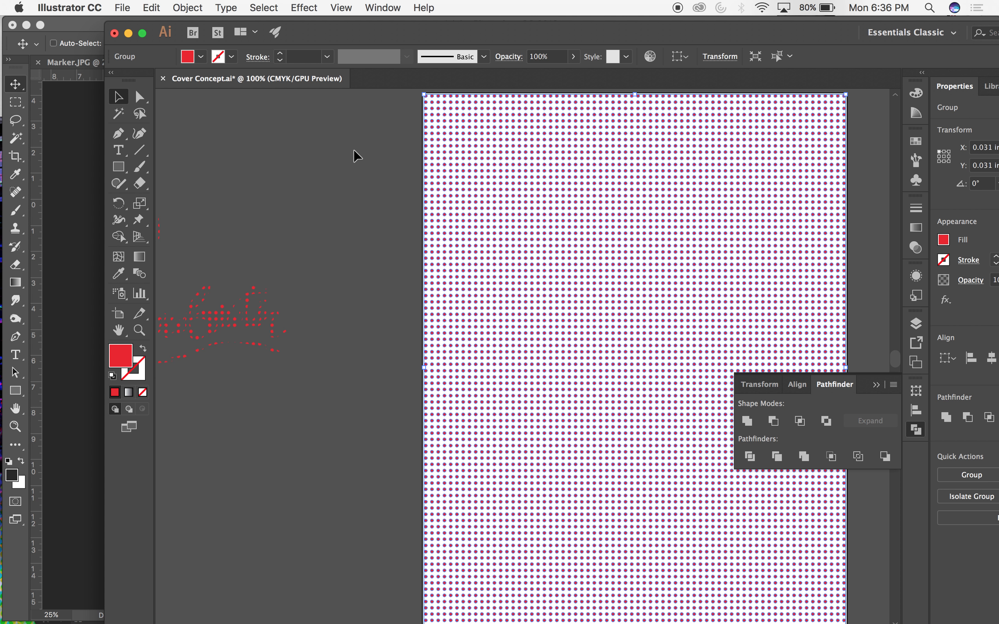
Place the red dot pattern into the Photoshop spread above Layer 5 copy at X 1266 px, Y 1170 px, and rasterize its layer.
{"action": "left_click_drag", "start_coordinate": [383, 24], "coordinate": [623, 25]}
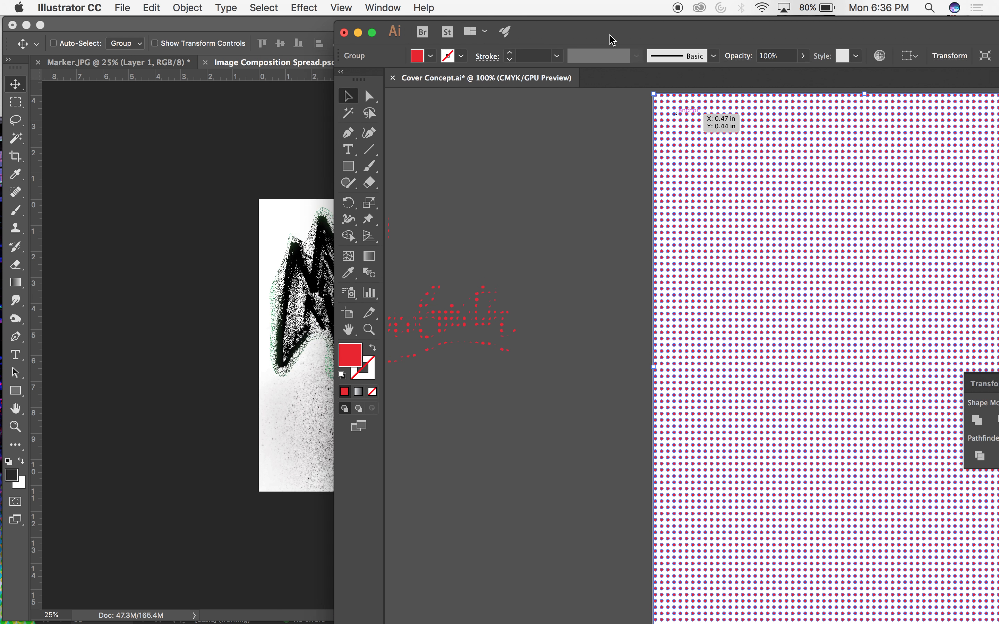
{"action": "left_click_drag", "start_coordinate": [753, 107], "coordinate": [262, 198]}
{"action": "left_click_drag", "start_coordinate": [421, 320], "coordinate": [401, 285]}
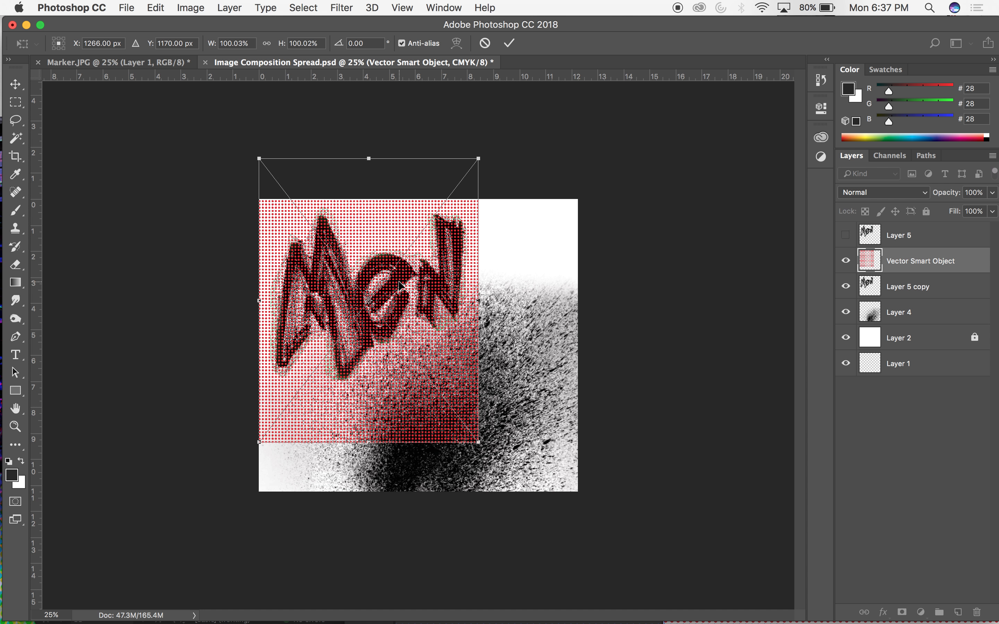
{"action": "key", "text": "Return"}
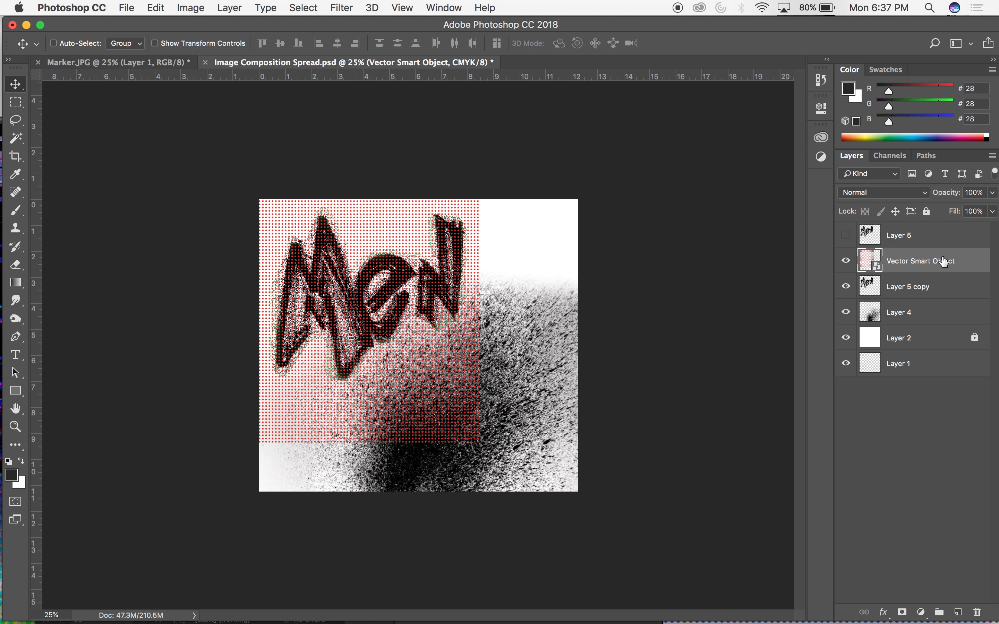
{"action": "right_click", "coordinate": [956, 262]}
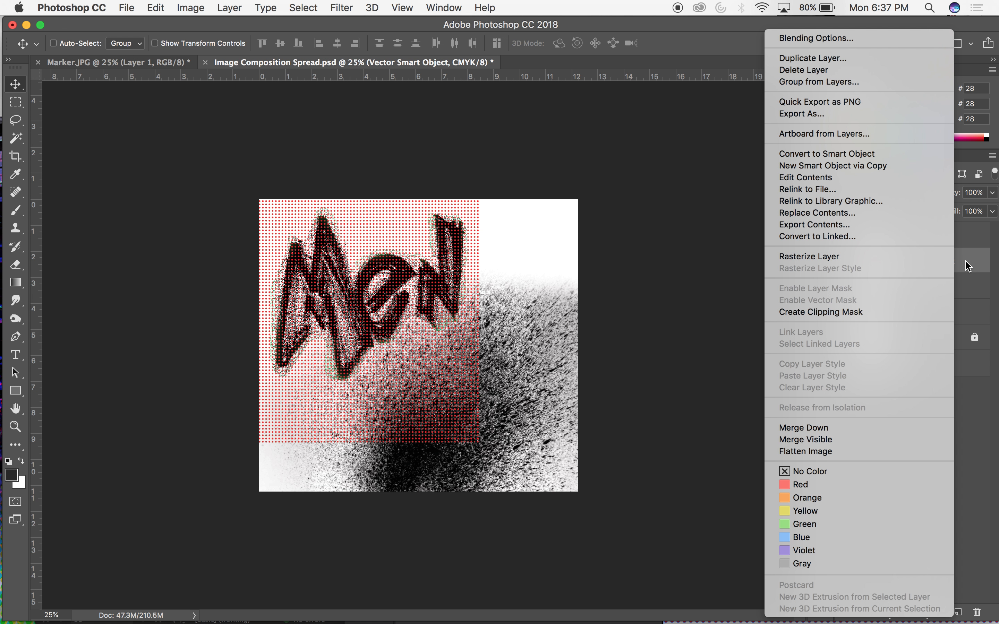
{"action": "left_click", "coordinate": [830, 259]}
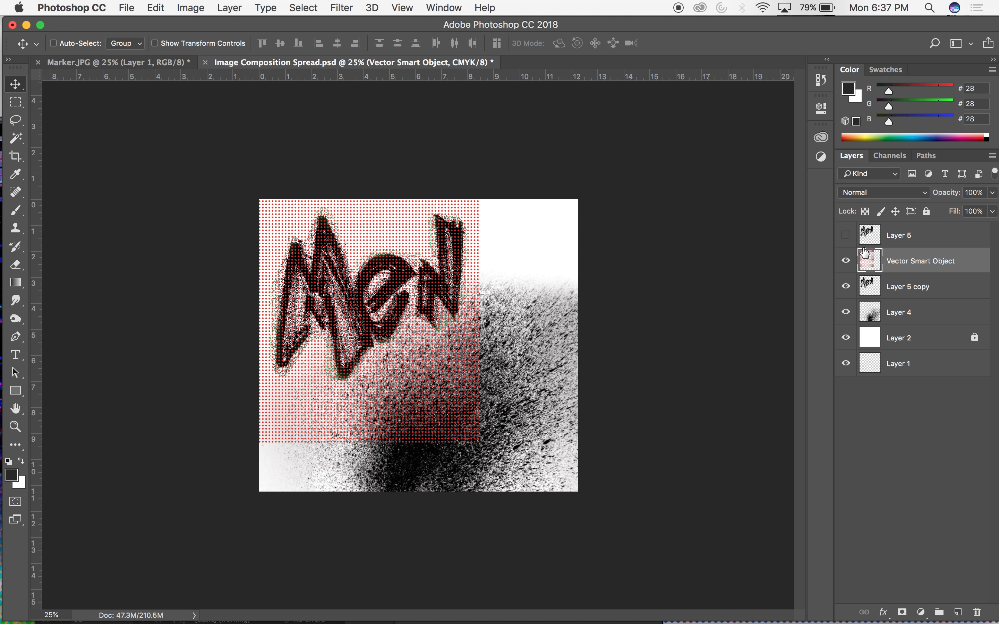
Move the red dot-pattern layer directly below Layer 5 copy and make Layer 5 copy the active layer with nothing selected.
{"action": "left_click_drag", "start_coordinate": [869, 259], "coordinate": [868, 299]}
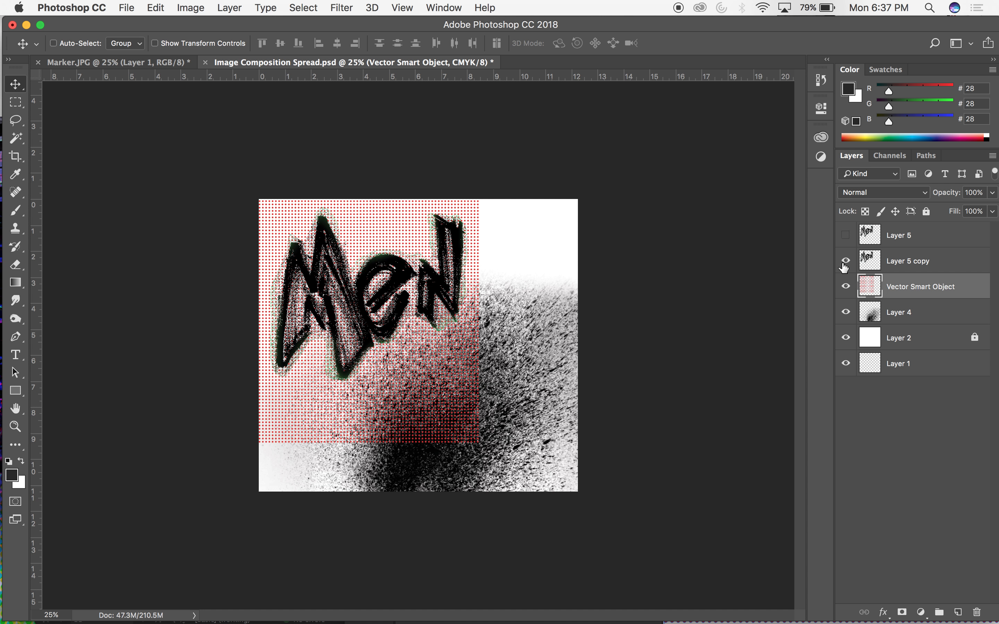
{"action": "left_click", "coordinate": [868, 266]}
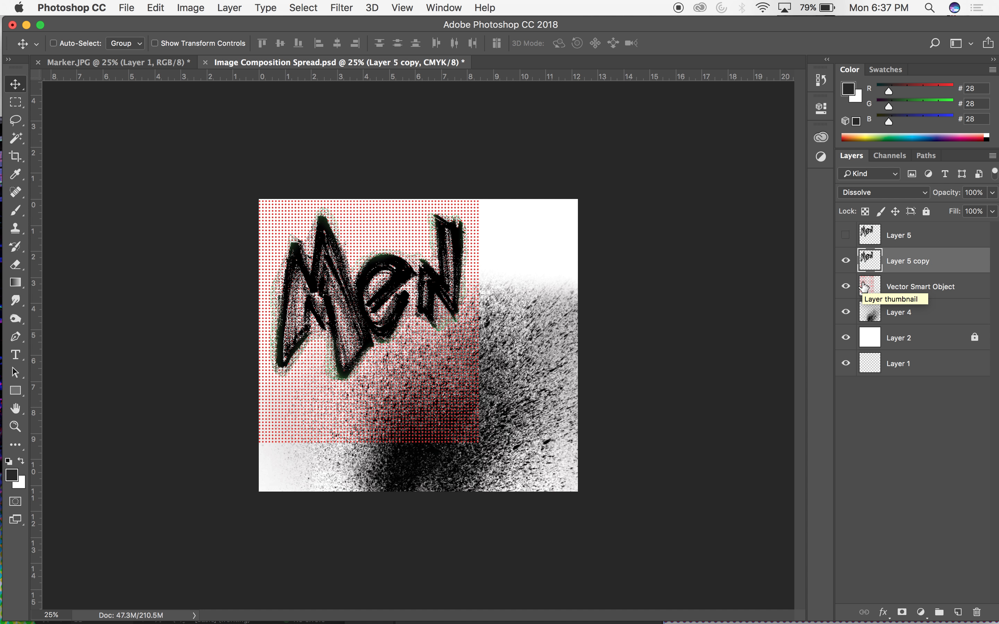
{"action": "key", "text": "super+equal"}
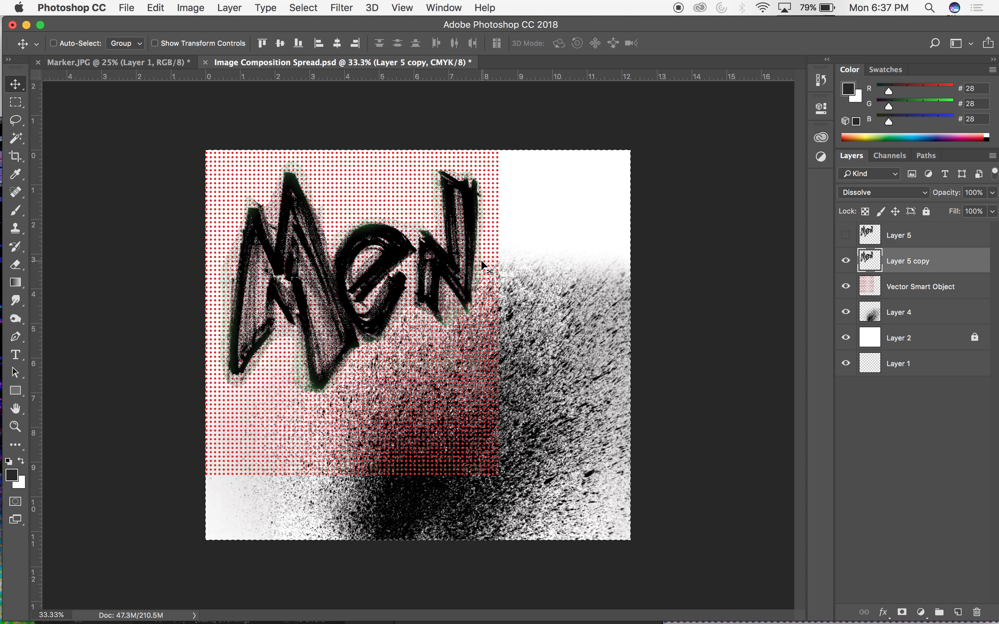
{"action": "key", "text": "super+d"}
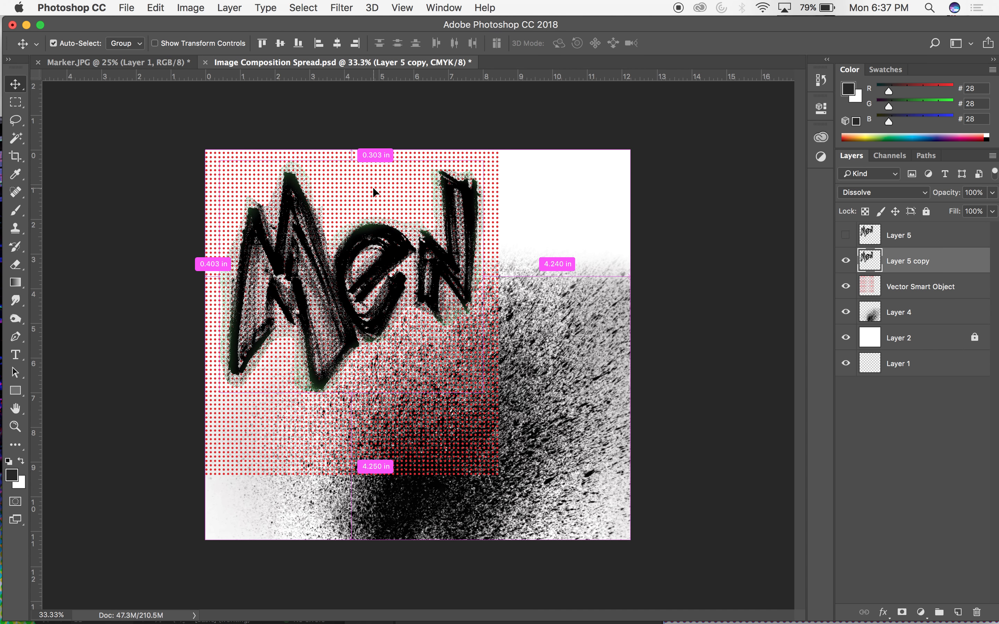
Load the Layer 5 copy lettering as a selection and invert it to cover everything outside the letters.
{"action": "key", "text": "super+equal"}
{"action": "key", "text": "super+equal"}
{"action": "key", "text": "super+equal"}
{"action": "key", "text": "super+minus"}
{"action": "key", "text": "super+minus"}
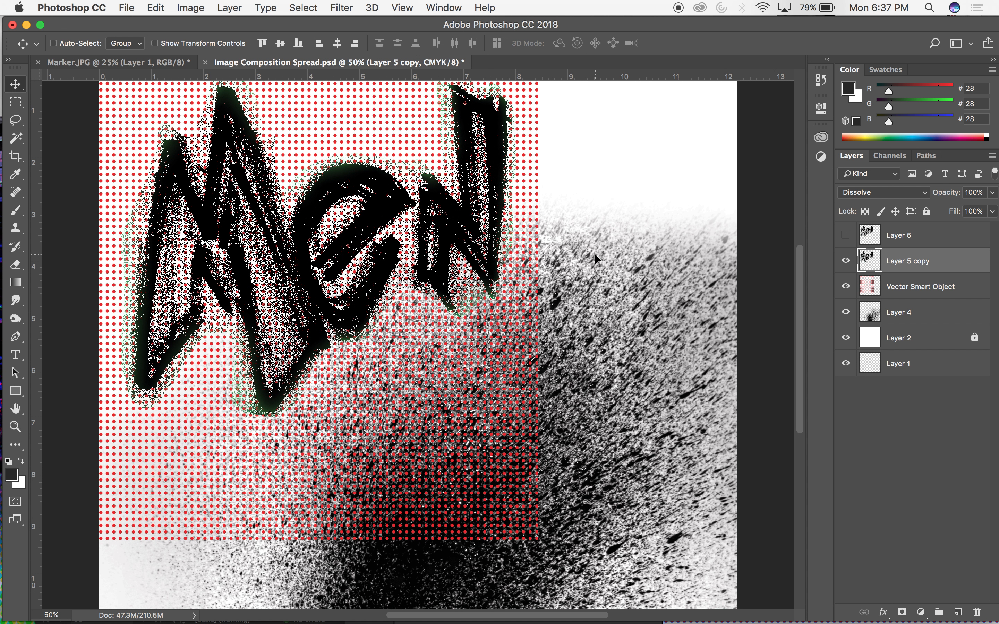
{"action": "key", "text": "super+shift+i"}
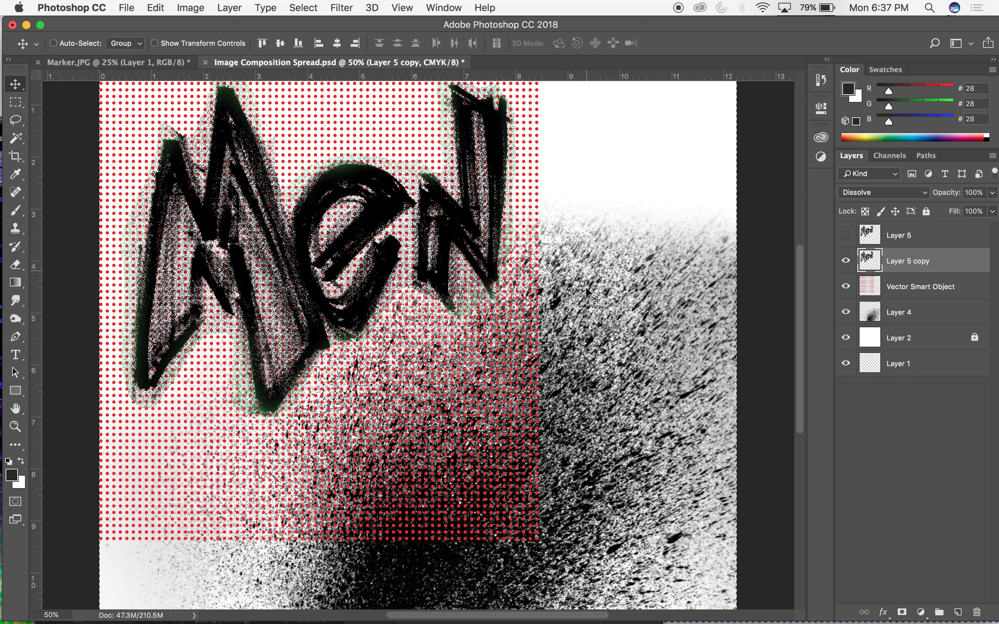
{"action": "key", "text": "super+minus"}
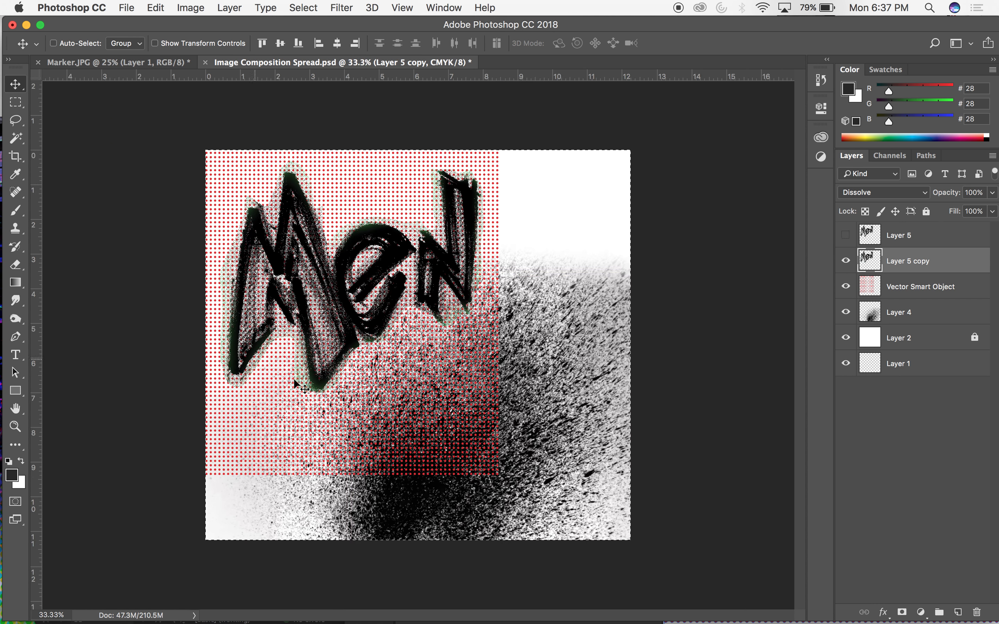
{"action": "left_click", "coordinate": [304, 8]}
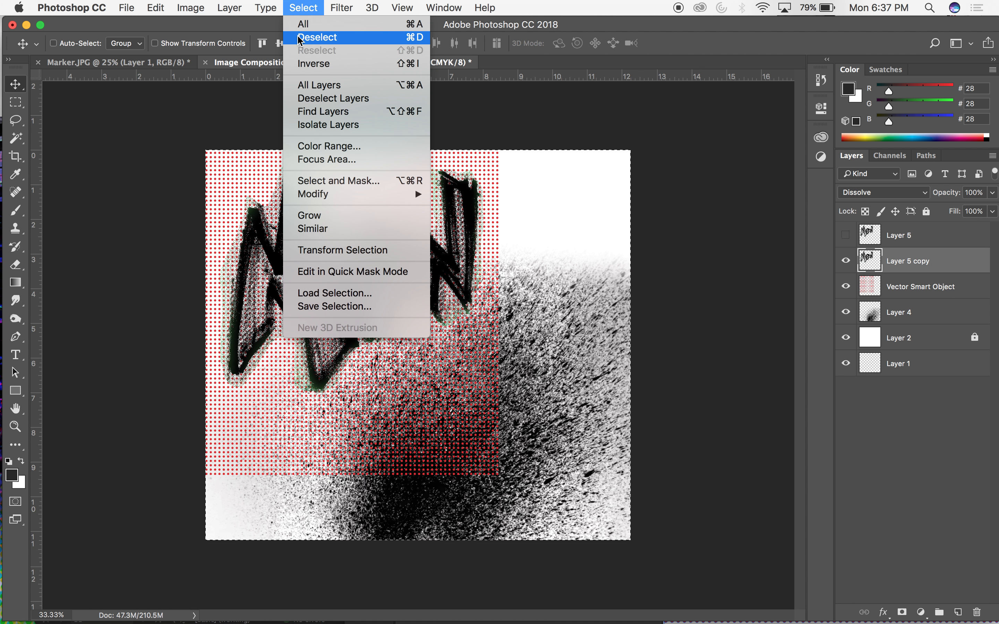
{"action": "left_click", "coordinate": [742, 251]}
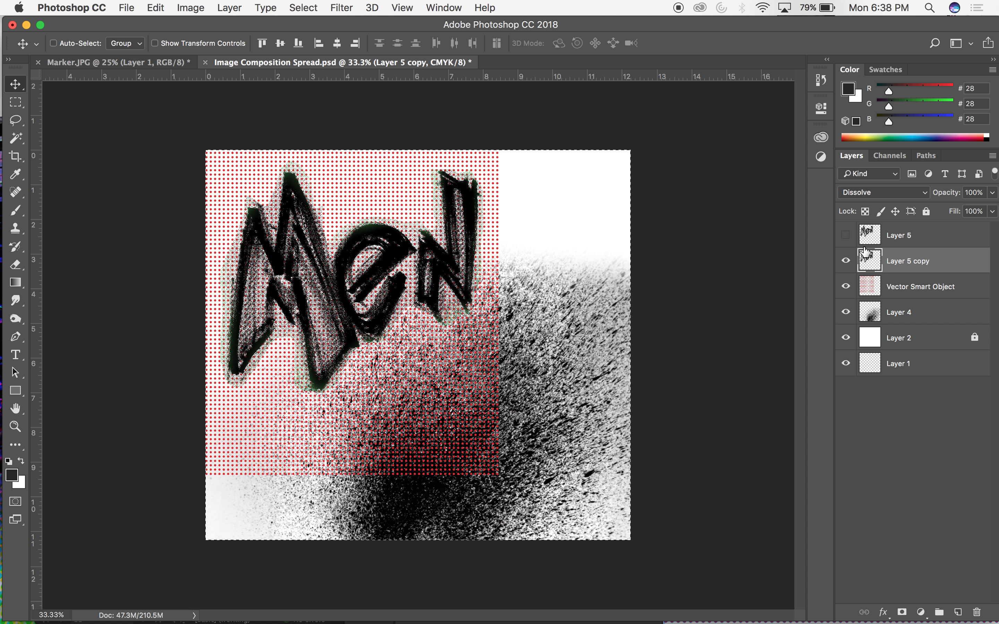
Hide Layer 5 copy, delete the dots outside the lettering from the dot-pattern layer, and deselect.
{"action": "left_click", "coordinate": [846, 262]}
{"action": "left_click", "coordinate": [907, 285]}
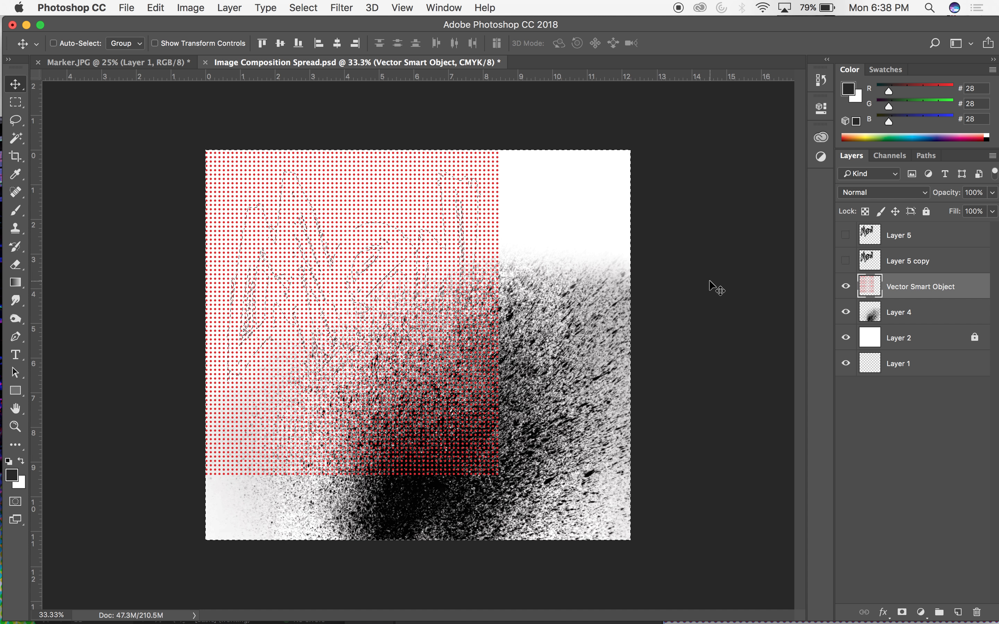
{"action": "key", "text": "Delete"}
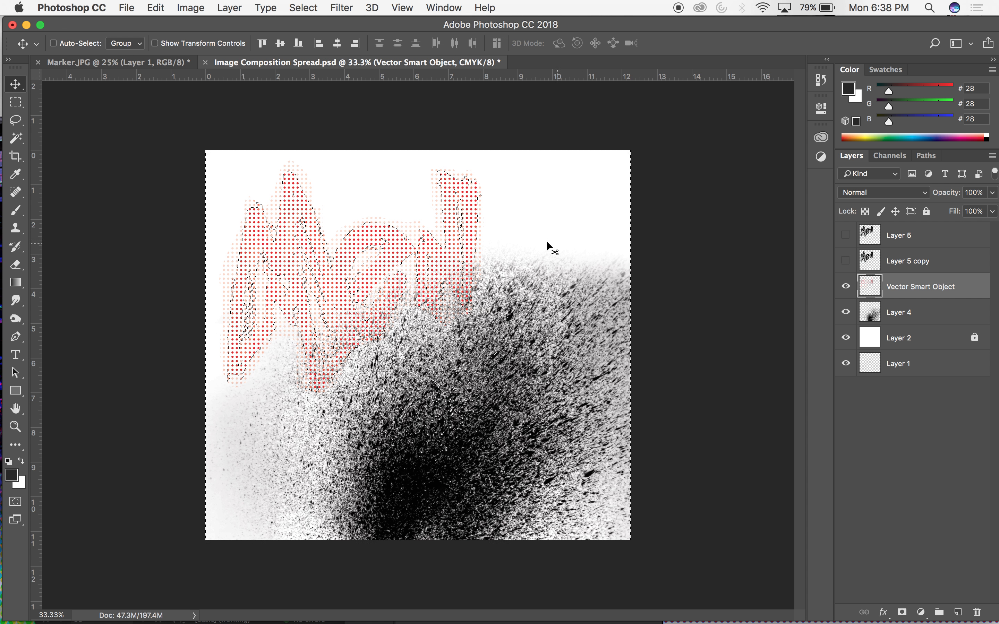
{"action": "key", "text": "super"}
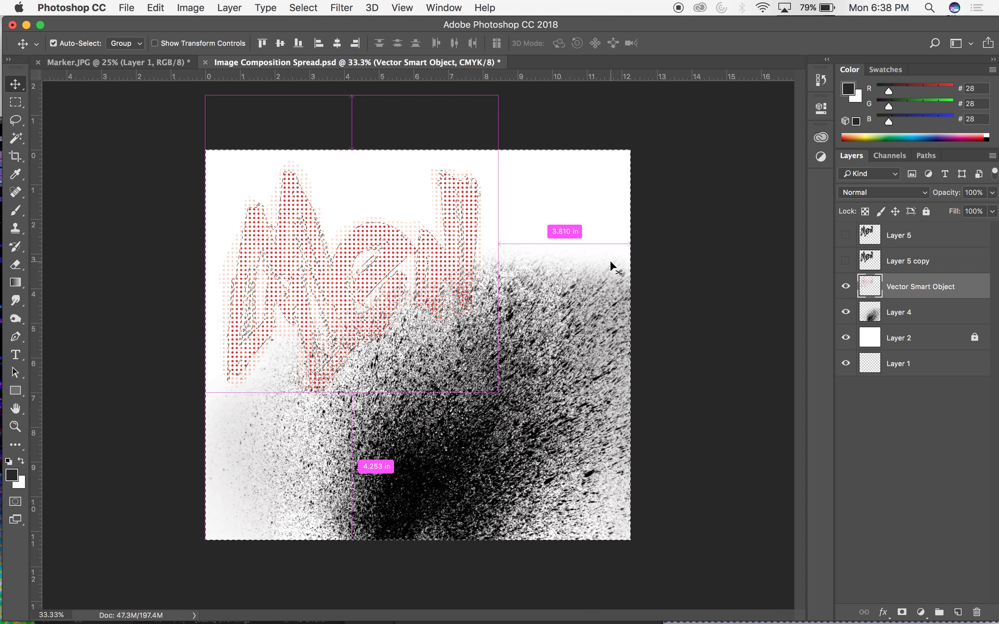
{"action": "key", "text": "super+d"}
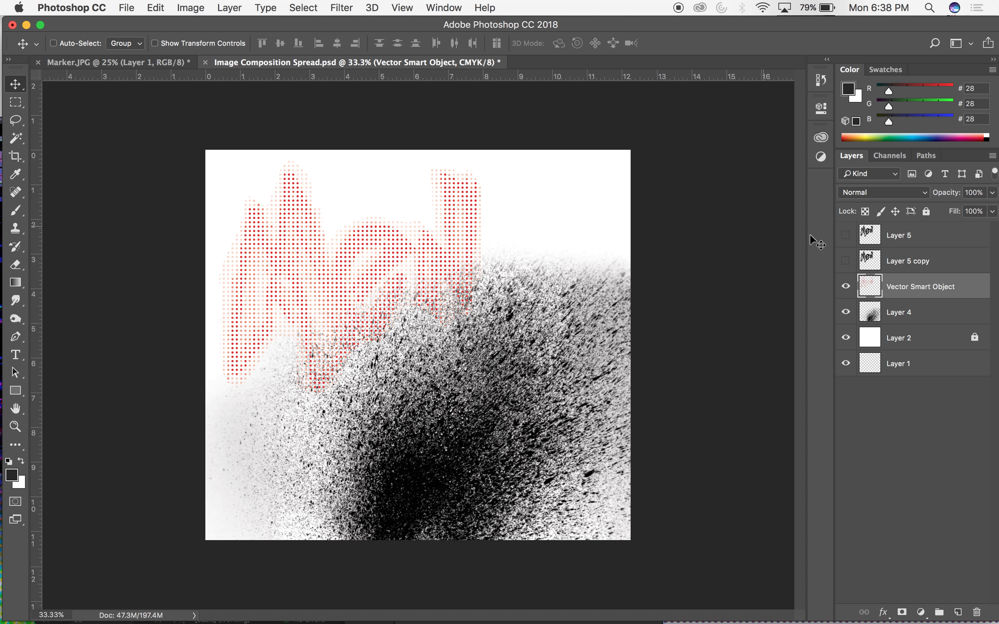
Show and activate Layer 5, try lower opacity settings, and return its opacity to 100%.
{"action": "left_click", "coordinate": [845, 236]}
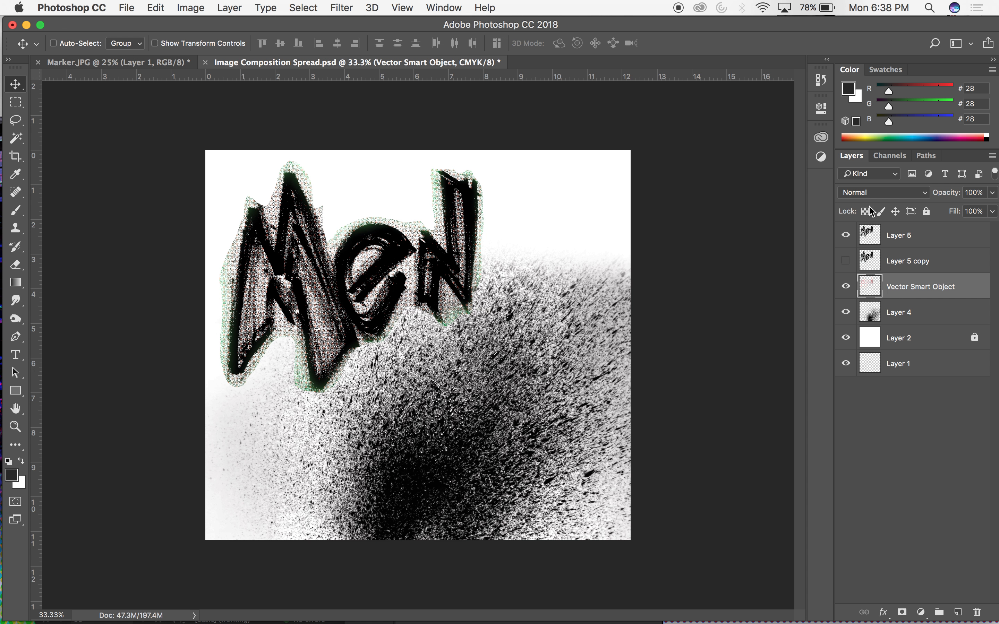
{"action": "left_click", "coordinate": [871, 241]}
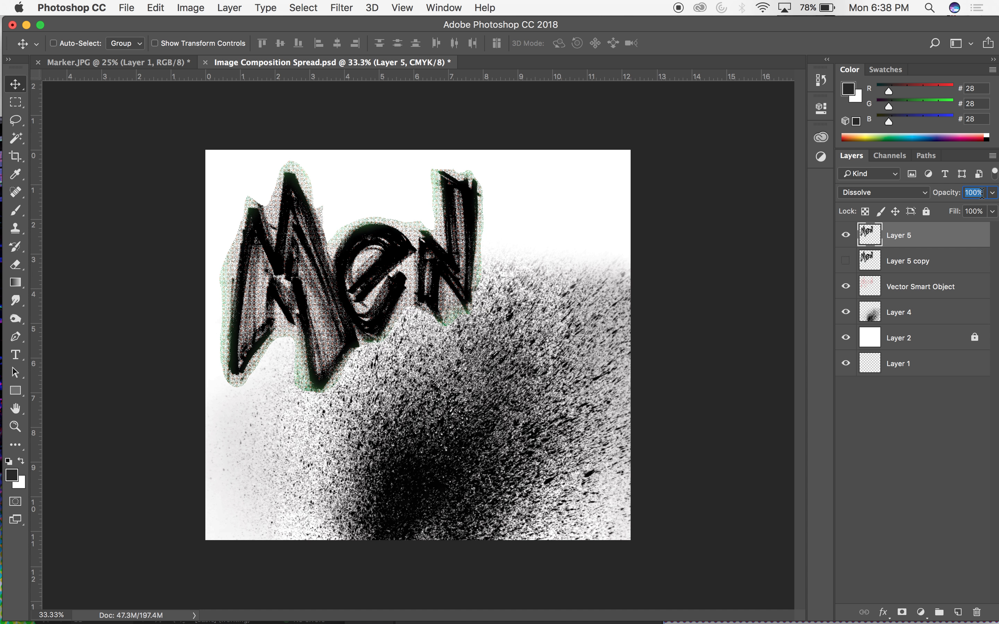
{"action": "key", "text": "shift+Down"}
{"action": "key", "text": "shift+Down"}
{"action": "key", "text": "shift+Down"}
{"action": "key", "text": "shift+Up"}
{"action": "key", "text": "shift+Up"}
{"action": "key", "text": "shift+Up"}
Move the dotted lettering up and to the left so it sits offset behind the black lettering.
{"action": "left_click", "coordinate": [870, 284]}
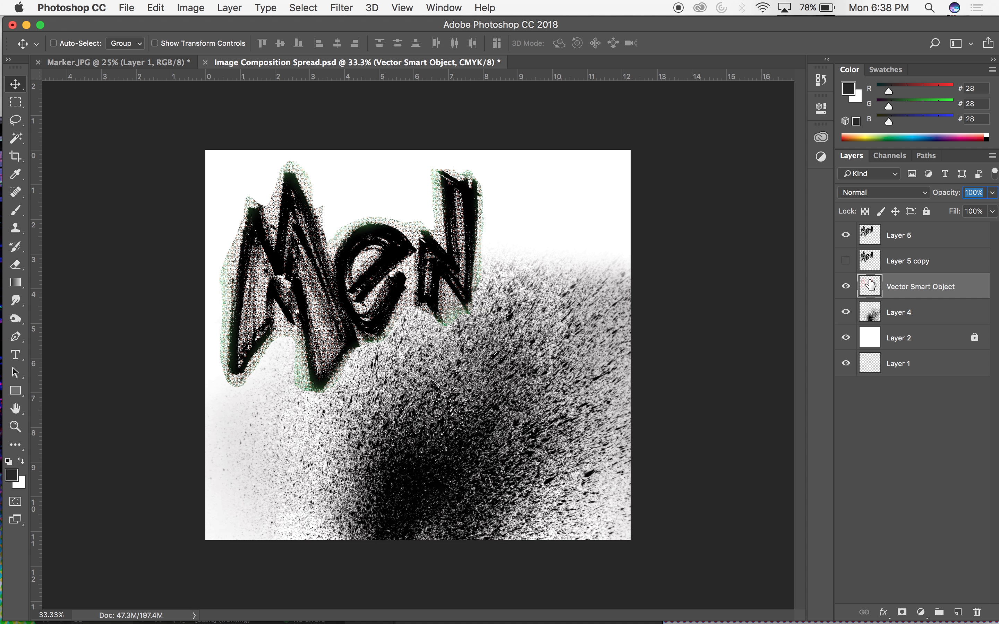
{"action": "mouse_move", "coordinate": [439, 188]}
{"action": "left_mouse_down"}
{"action": "mouse_move", "coordinate": [414, 161]}
{"action": "mouse_move", "coordinate": [428, 175]}
{"action": "mouse_move", "coordinate": [403, 174]}
{"action": "mouse_move", "coordinate": [422, 182]}
{"action": "left_mouse_up"}
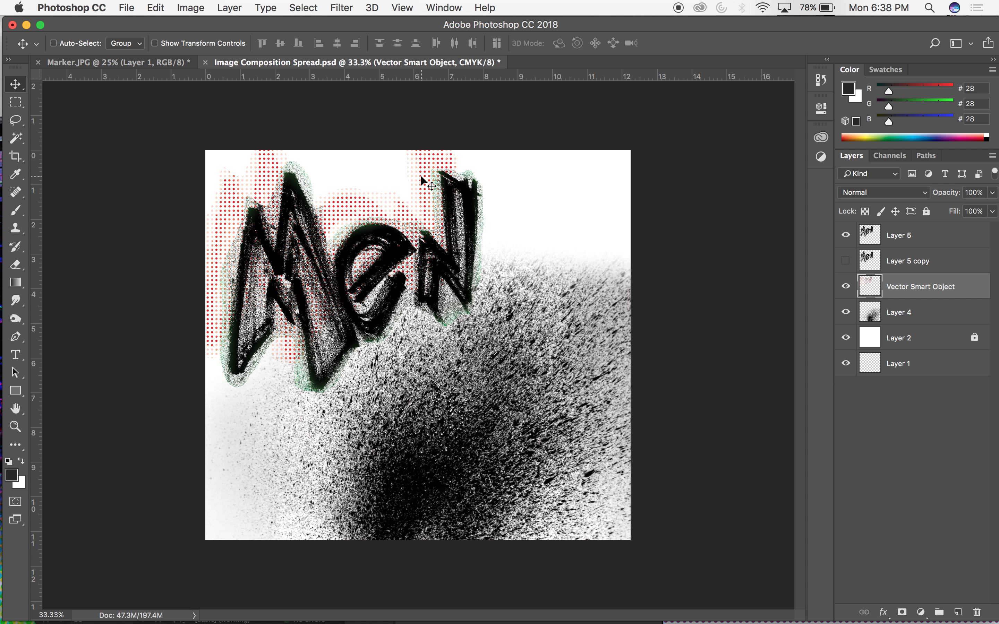
{"action": "left_click", "coordinate": [900, 238]}
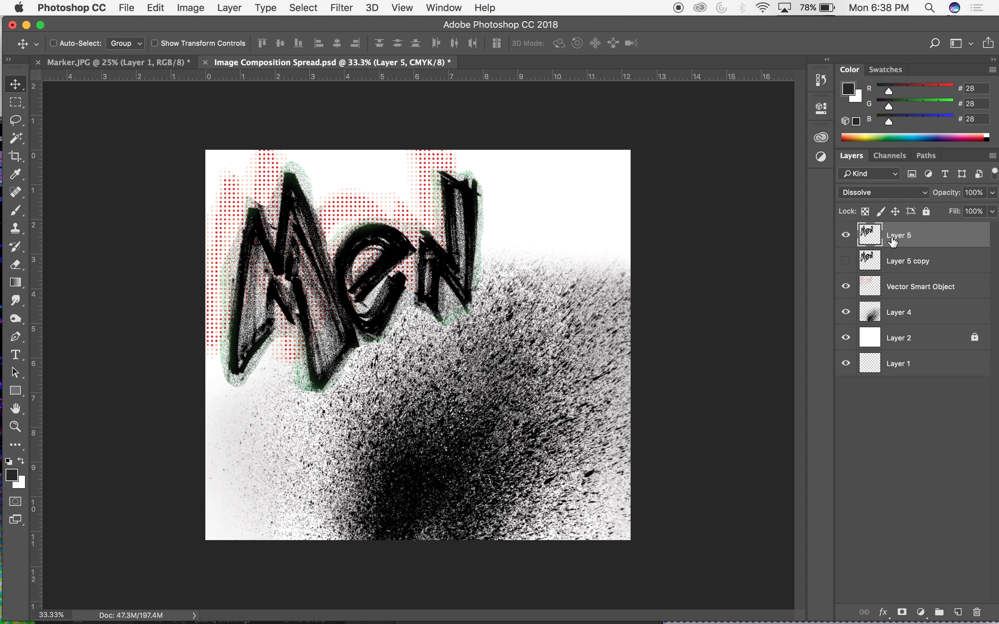
{"action": "left_click_drag", "start_coordinate": [892, 243], "coordinate": [893, 250]}
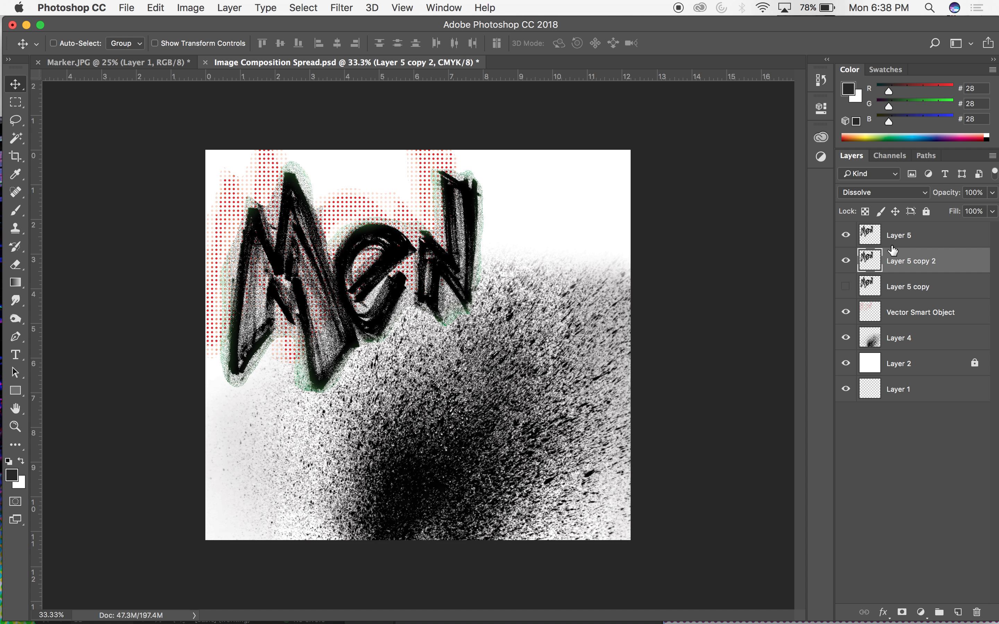
{"action": "key", "text": "BackSpace"}
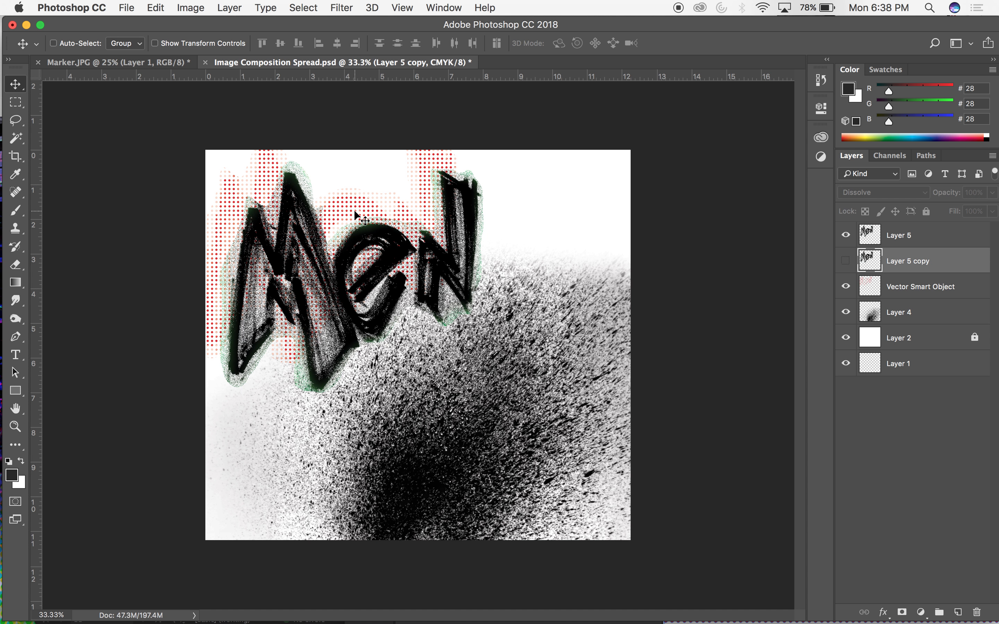
Duplicate the dotted lettering and place the copy up and to the right along the canvas's upper edge.
{"action": "left_click", "coordinate": [949, 296]}
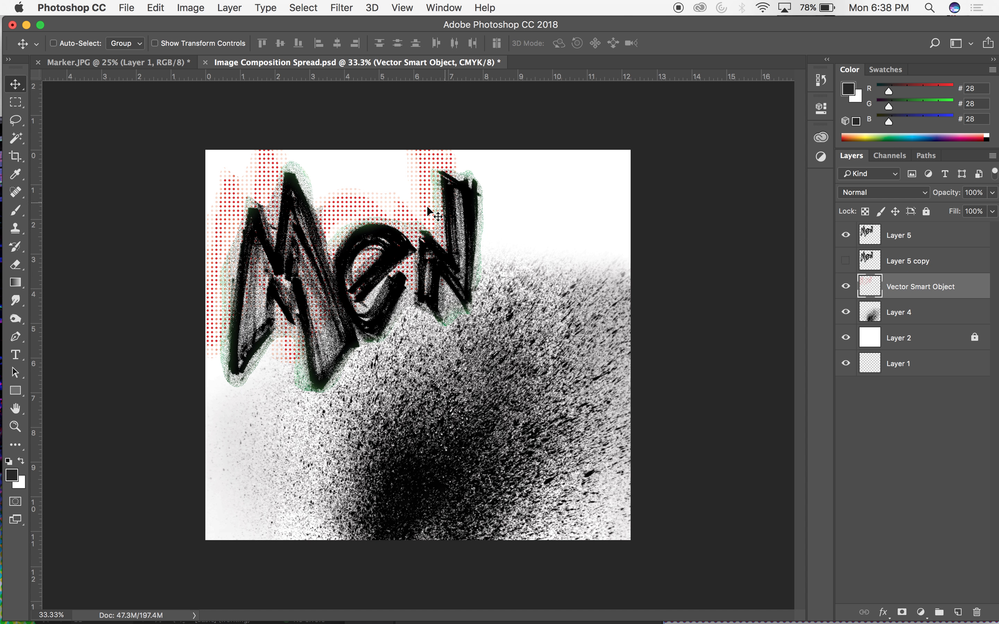
{"action": "left_click_drag", "start_coordinate": [328, 222], "coordinate": [431, 119]}
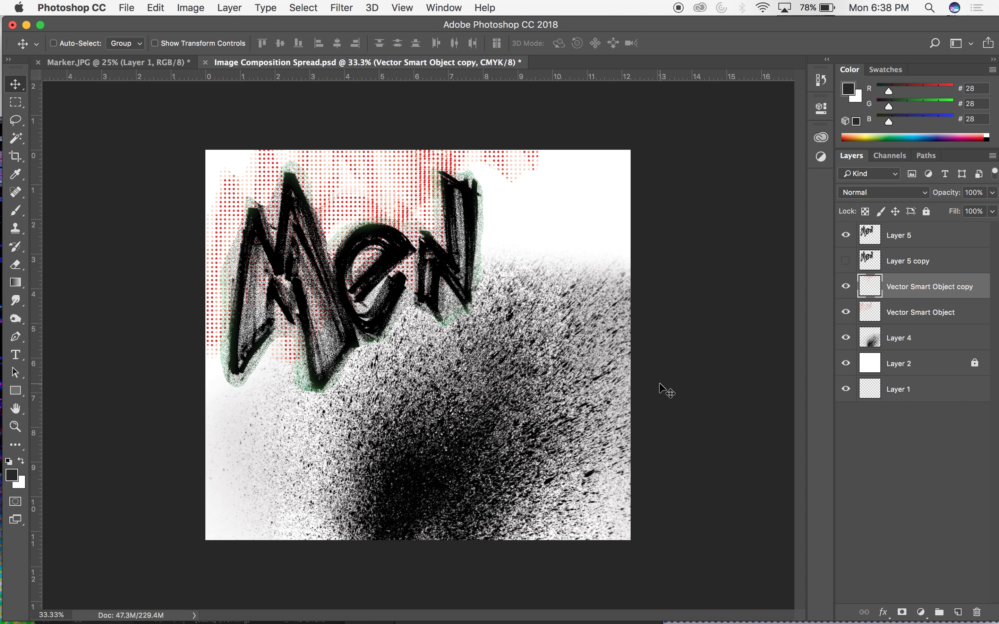
Scale the ink splatter on Layer 4 to 73.90% and place it below the lettering at X 1837.50 px, Y 2692.00 px.
{"action": "key", "text": "super+minus"}
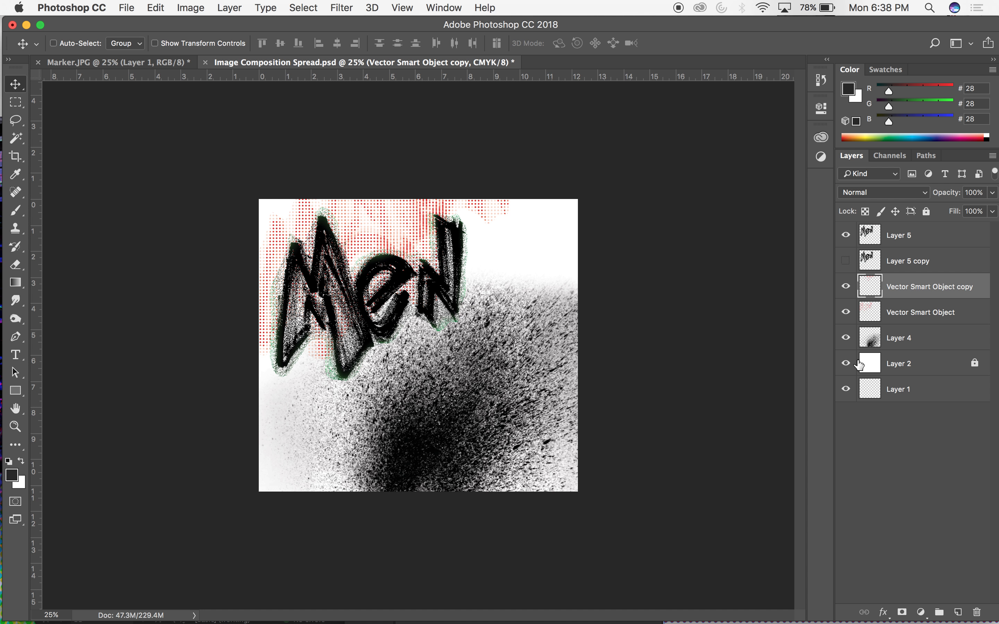
{"action": "left_click", "coordinate": [896, 341]}
{"action": "mouse_move", "coordinate": [494, 375]}
{"action": "left_mouse_down"}
{"action": "mouse_move", "coordinate": [511, 404]}
{"action": "mouse_move", "coordinate": [512, 387]}
{"action": "mouse_move", "coordinate": [506, 410]}
{"action": "mouse_move", "coordinate": [463, 420]}
{"action": "mouse_move", "coordinate": [518, 416]}
{"action": "left_mouse_up"}
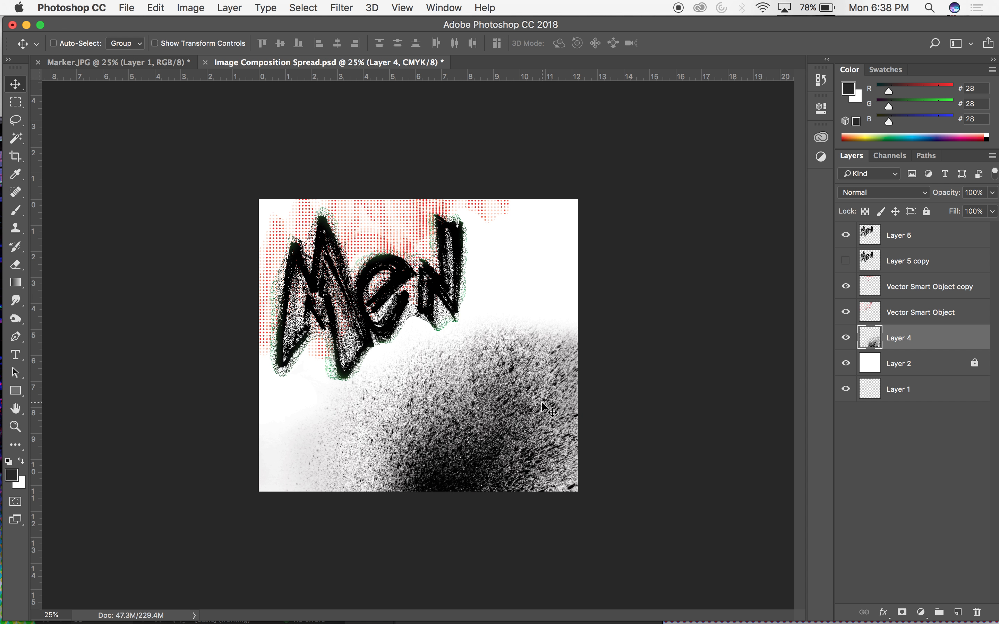
{"action": "key", "text": "super+t"}
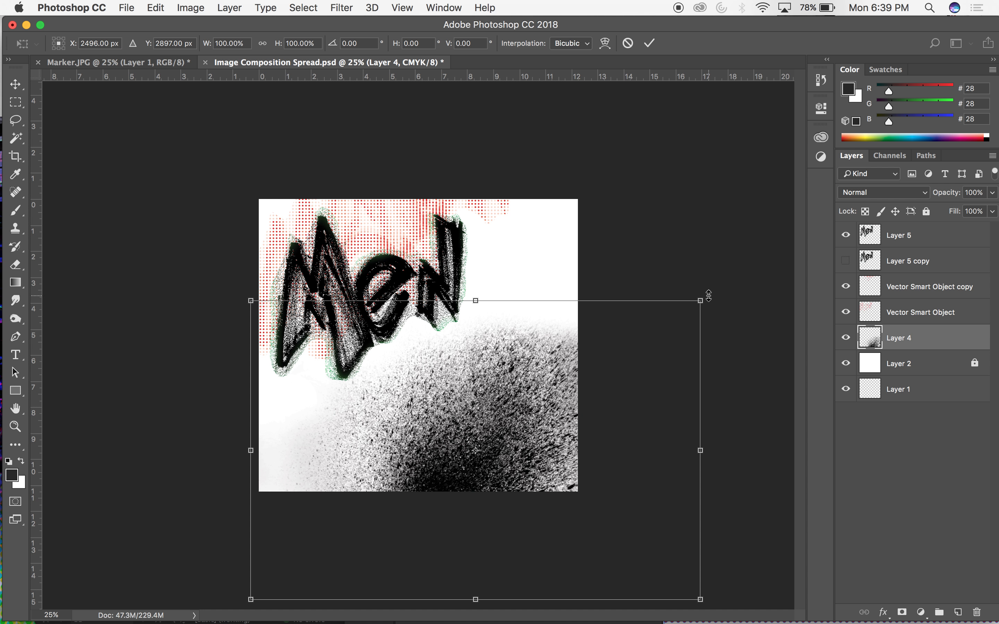
{"action": "left_click_drag", "start_coordinate": [703, 299], "coordinate": [589, 380]}
{"action": "left_click_drag", "start_coordinate": [522, 409], "coordinate": [503, 389]}
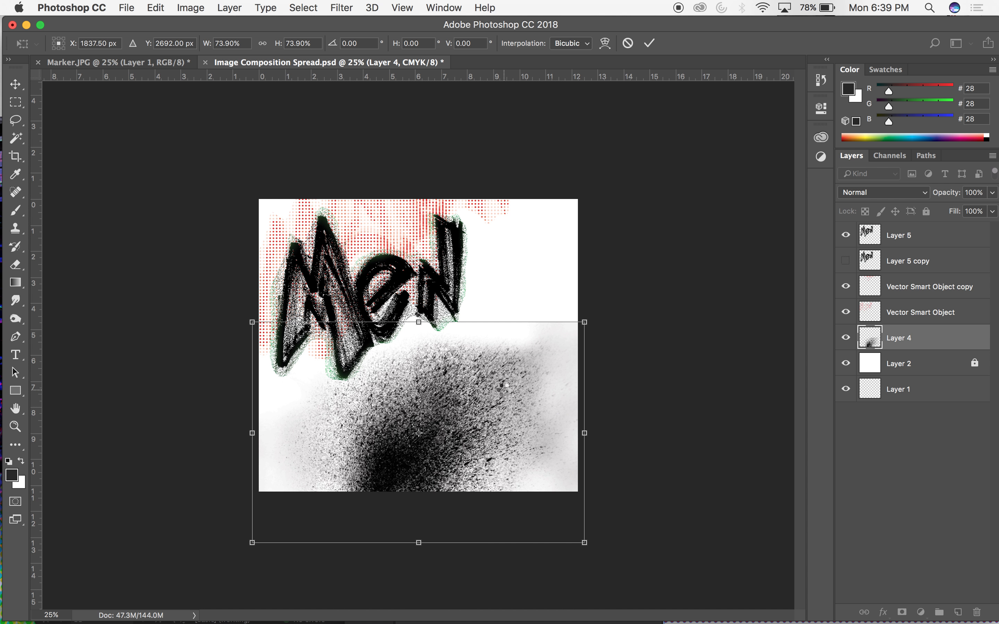
{"action": "key", "text": "Return"}
Erase the hard upper-right edge of the Layer 4 splatter with a 700 px eraser.
{"action": "key", "text": "e"}
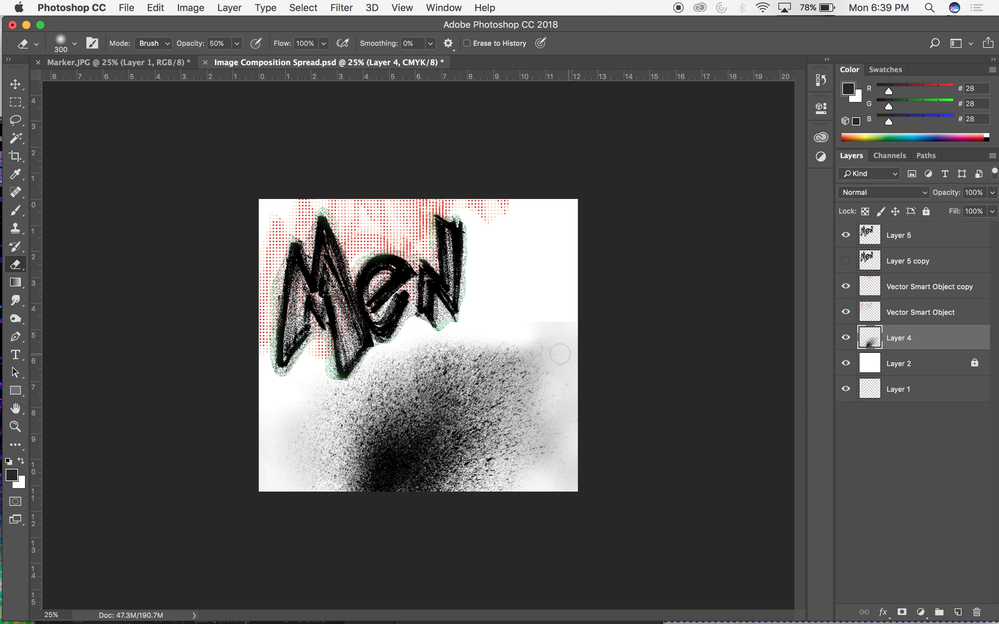
{"action": "key", "text": "bracketright"}
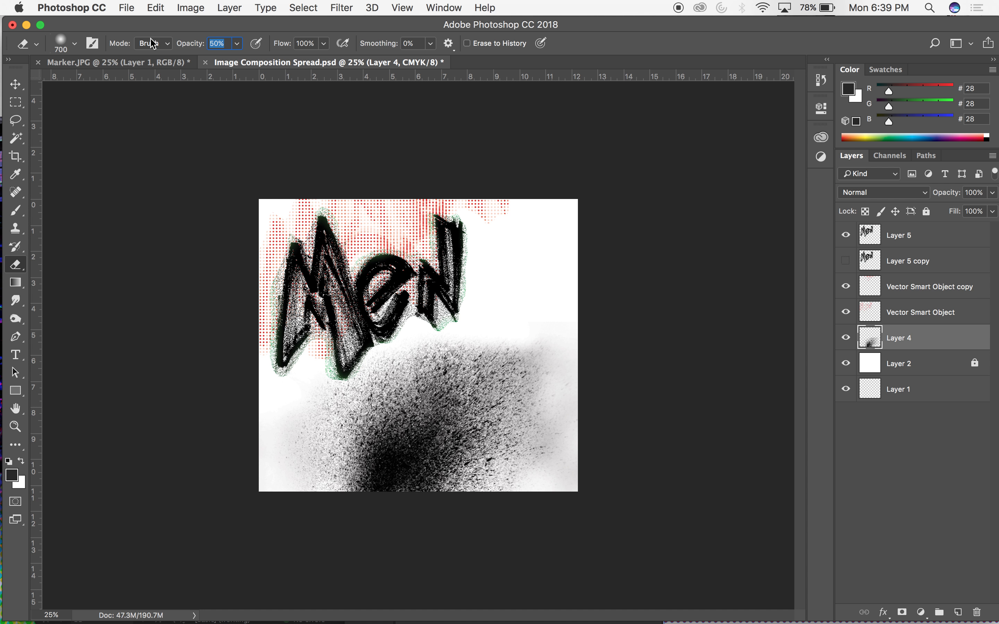
{"action": "mouse_move", "coordinate": [504, 314]}
{"action": "left_mouse_down"}
{"action": "mouse_move", "coordinate": [606, 342]}
{"action": "mouse_move", "coordinate": [570, 335]}
{"action": "mouse_move", "coordinate": [575, 449]}
{"action": "left_mouse_up"}
Fade the right side of the Layer 4 splatter with the eraser enlarged to 1100 px and set to 70% opacity.
{"action": "key", "text": "bracketright"}
{"action": "key", "text": "bracketright"}
{"action": "key", "text": "bracketright"}
{"action": "key", "text": "bracketright"}
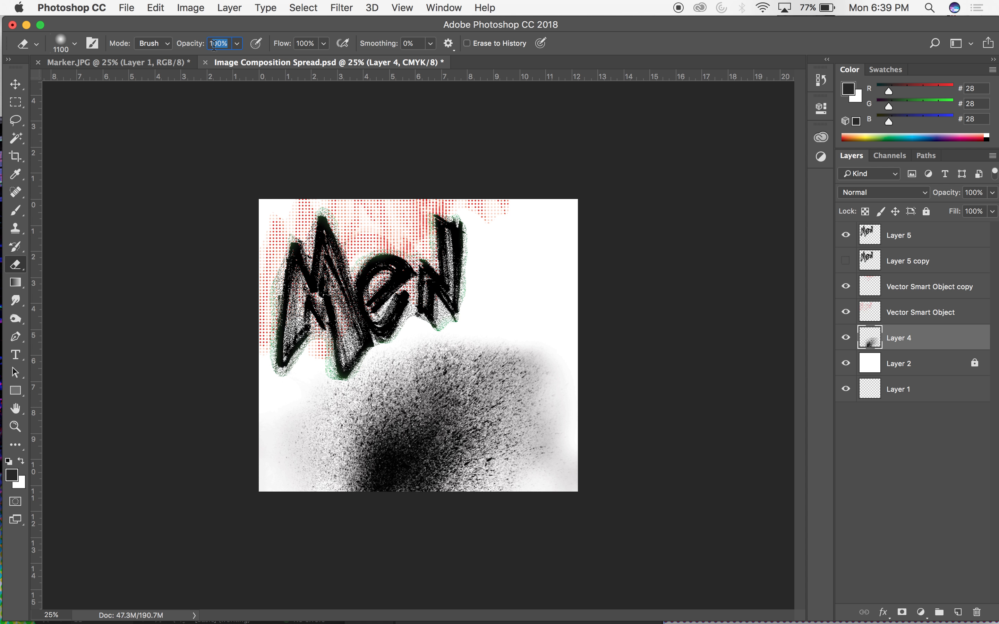
{"action": "type", "text": "70"}
{"action": "left_click", "coordinate": [604, 228]}
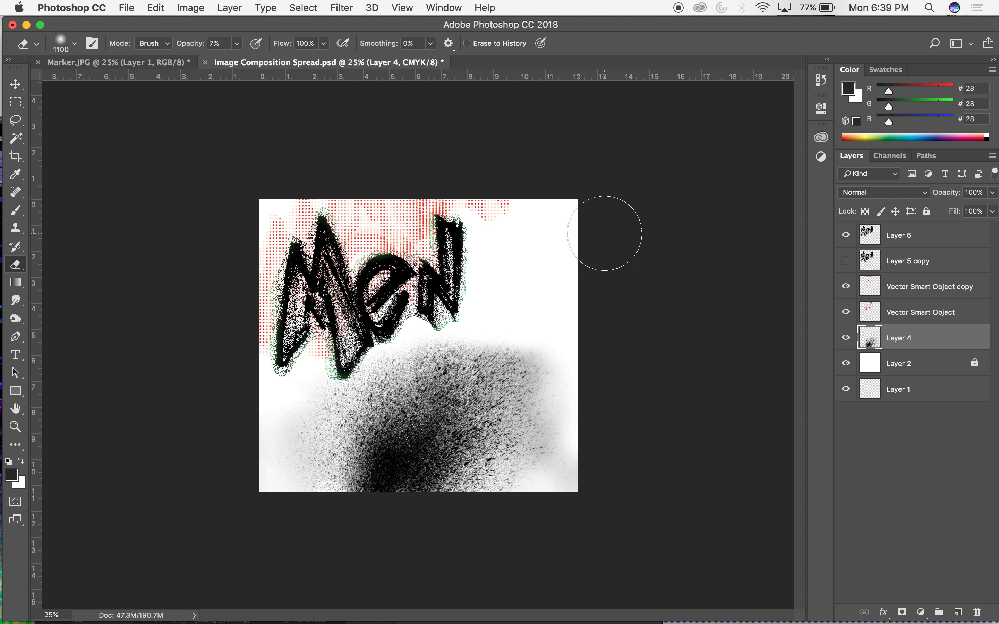
{"action": "left_click", "coordinate": [213, 43]}
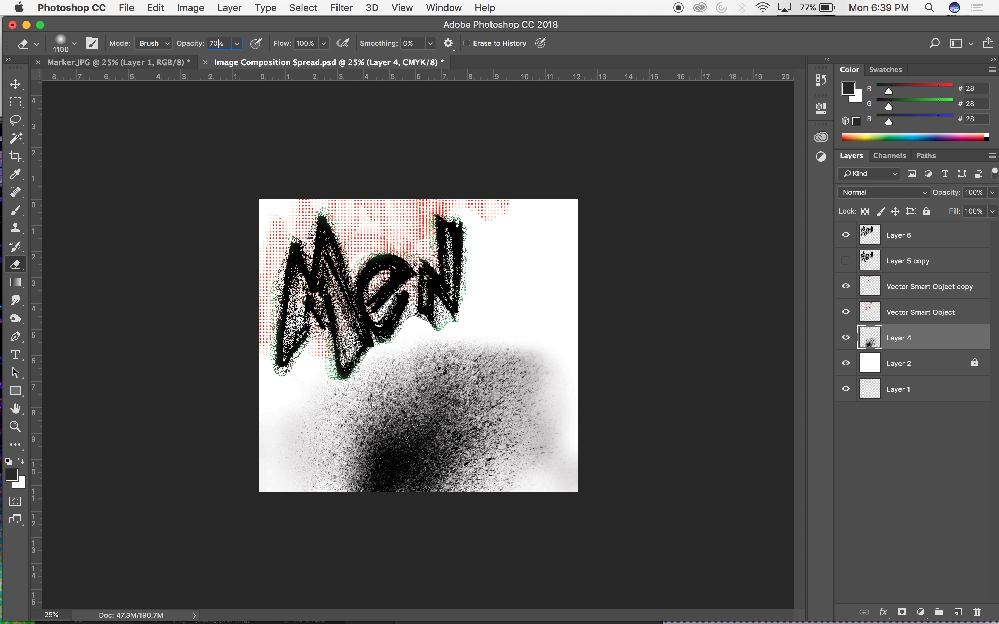
{"action": "mouse_move", "coordinate": [578, 417]}
{"action": "left_mouse_down"}
{"action": "mouse_move", "coordinate": [548, 379]}
{"action": "mouse_move", "coordinate": [541, 336]}
{"action": "mouse_move", "coordinate": [552, 433]}
{"action": "mouse_move", "coordinate": [560, 411]}
{"action": "left_mouse_up"}
Shift the Layer 4 splatter slightly to the right and save the spread.
{"action": "key", "text": "v"}
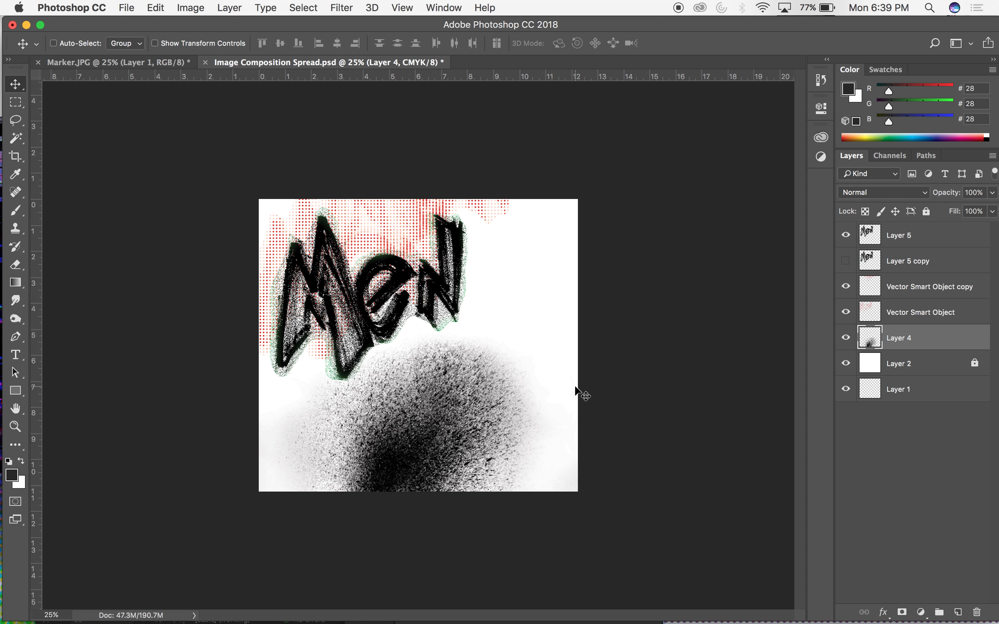
{"action": "left_click_drag", "start_coordinate": [465, 405], "coordinate": [485, 382]}
{"action": "key", "text": "super+s"}
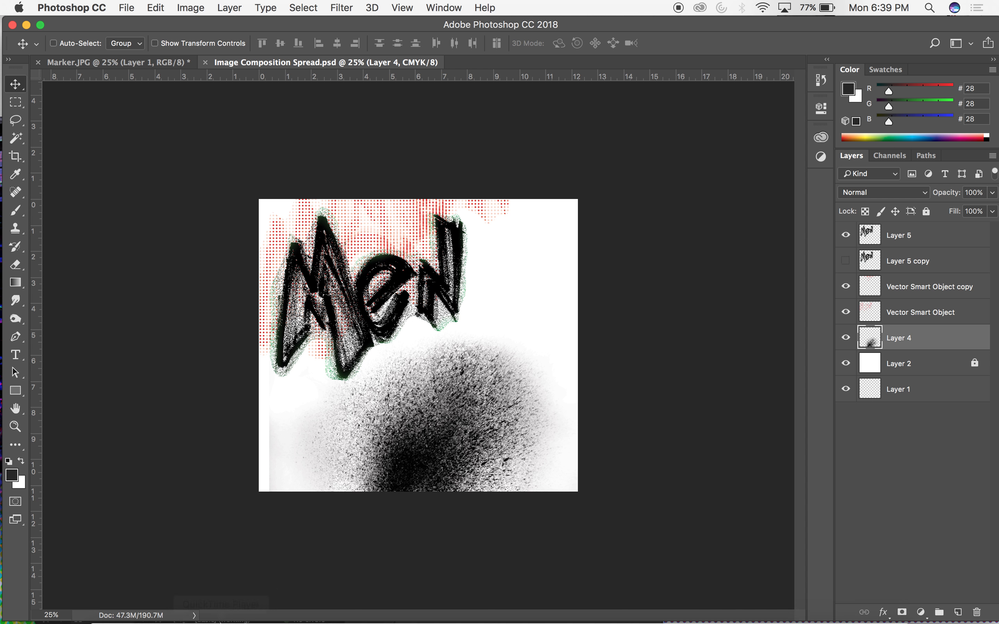
Hide the white Layer 2 so the composition has a transparent background, and save the spread.
{"action": "left_click", "coordinate": [846, 364]}
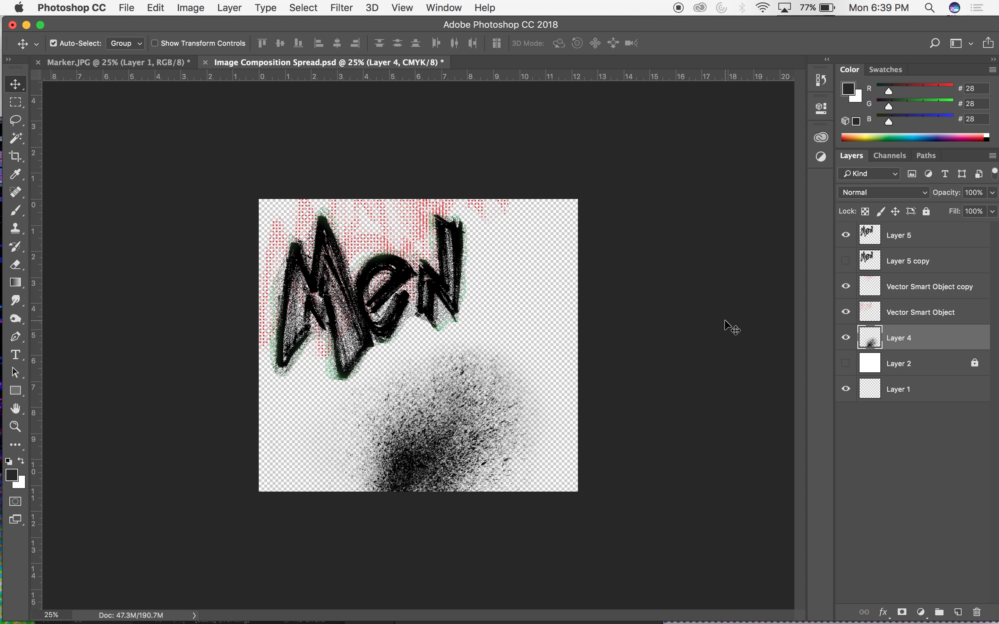
{"action": "key", "text": "super+s"}
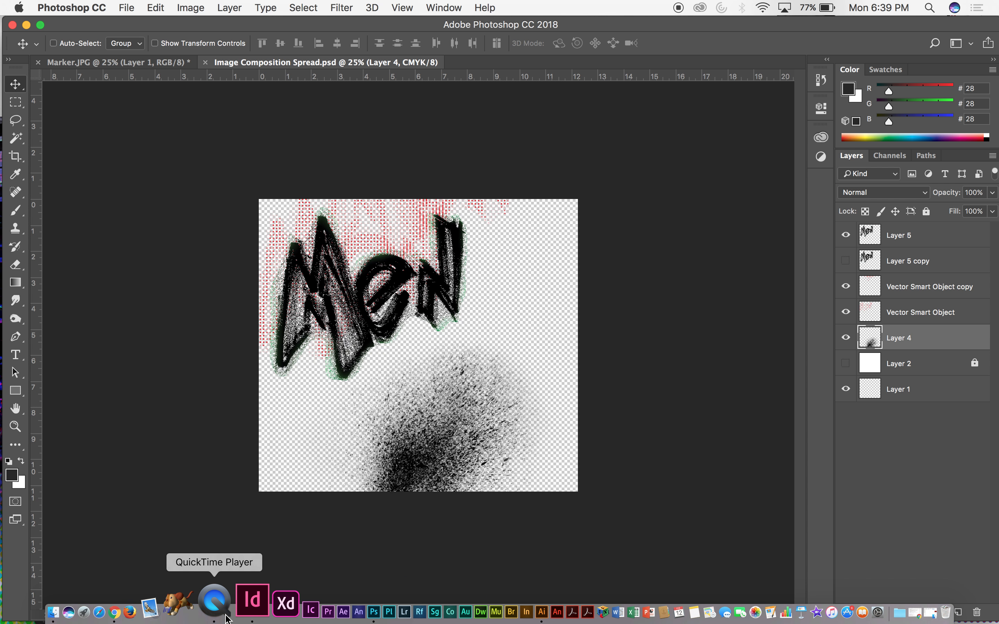
Switch to the Louboutin Catalog document in InDesign, on the spread for pages 10-11.
{"action": "left_click", "coordinate": [223, 602]}
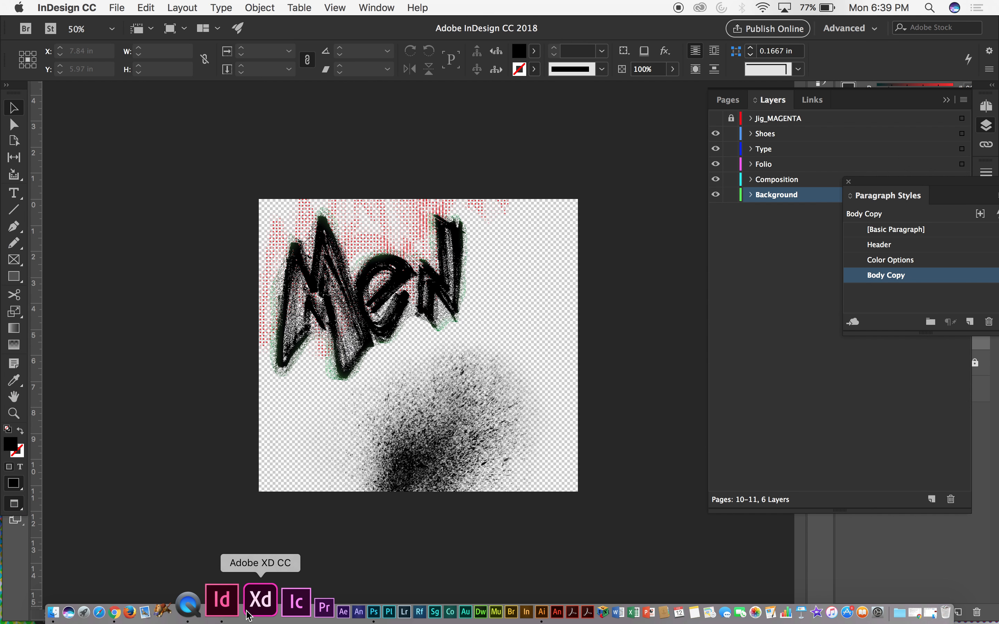
{"action": "left_click", "coordinate": [172, 4]}
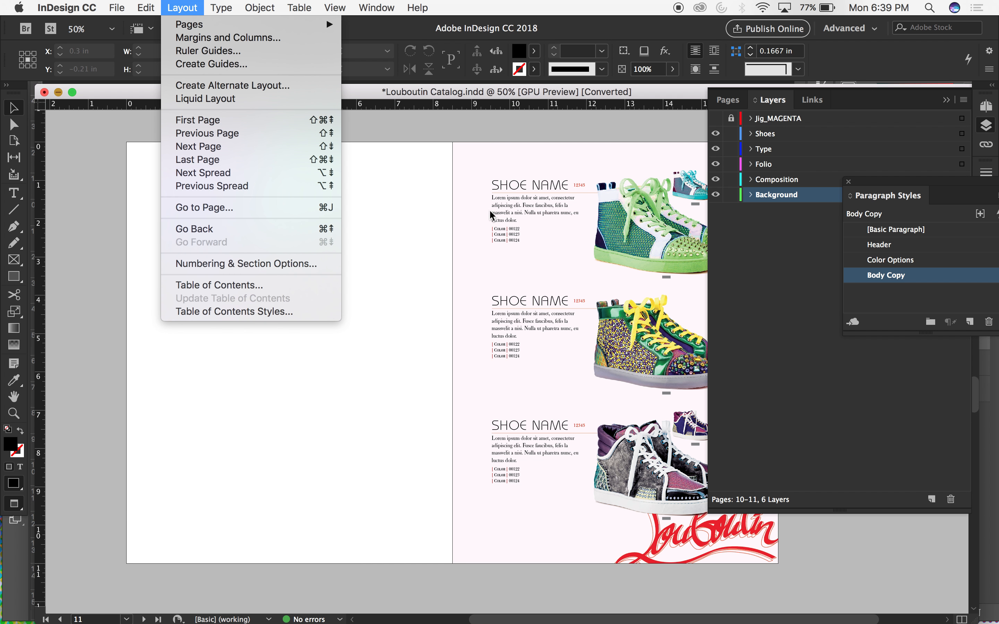
{"action": "left_click", "coordinate": [504, 147]}
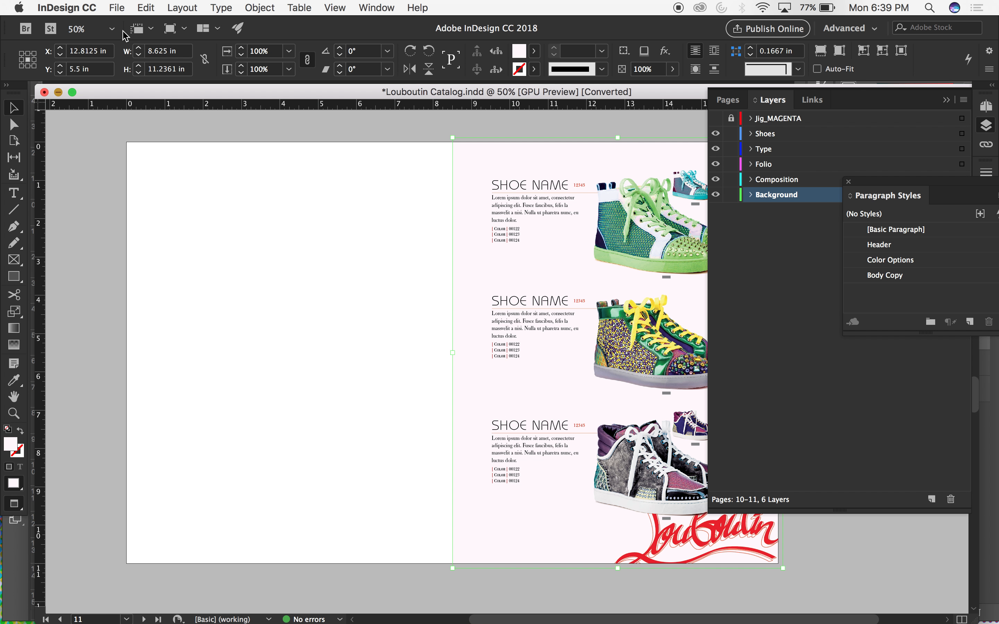
{"action": "left_click", "coordinate": [89, 7]}
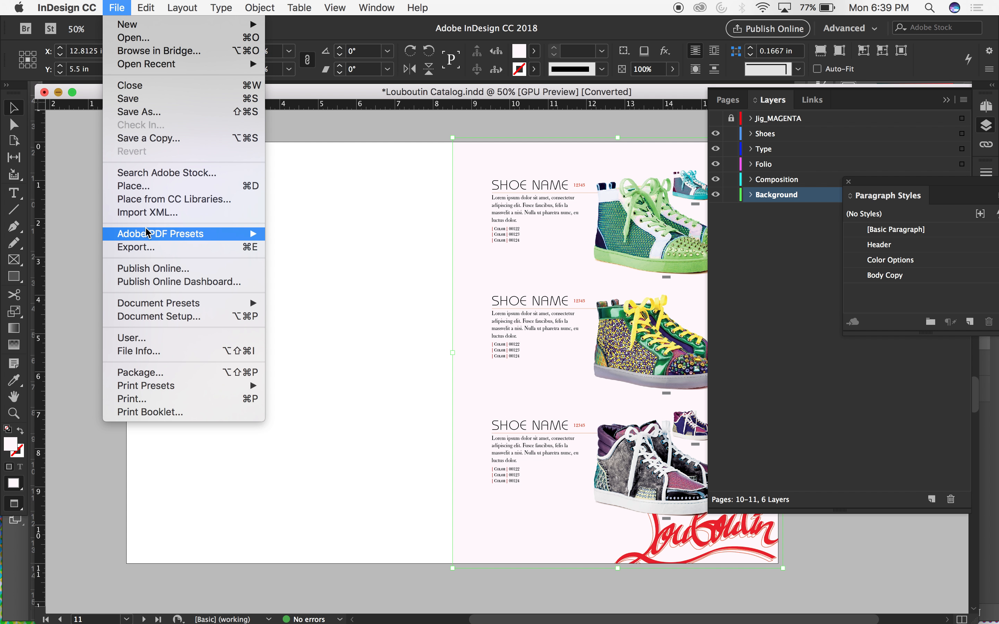
{"action": "left_click", "coordinate": [145, 199]}
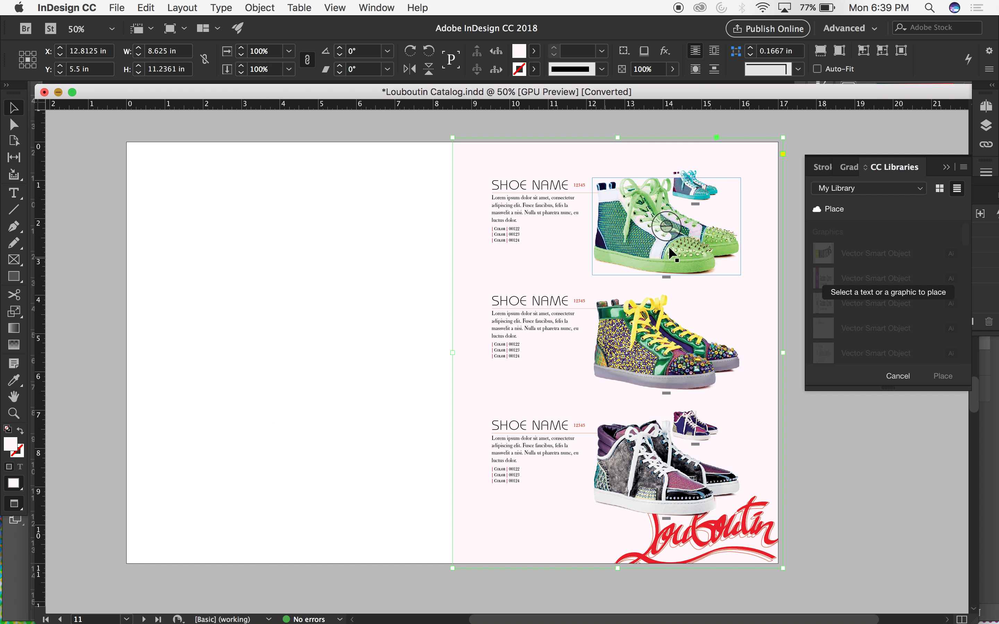
{"action": "left_click", "coordinate": [946, 167]}
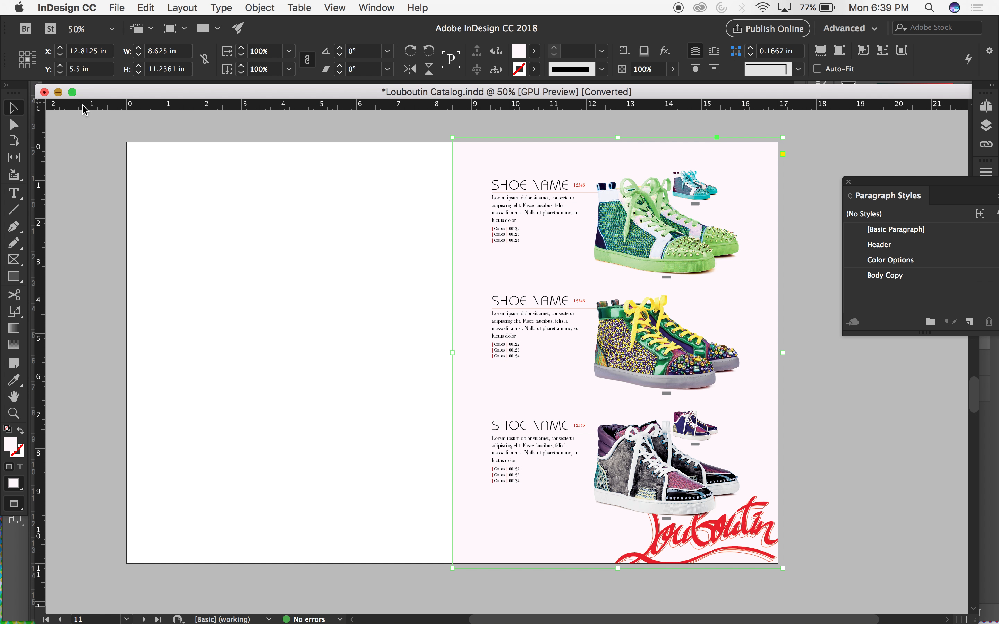
Place Image Composition Spread.psd from the Desktop at full size on the blank page of the spread.
{"action": "left_click", "coordinate": [139, 163]}
{"action": "left_click", "coordinate": [117, 8]}
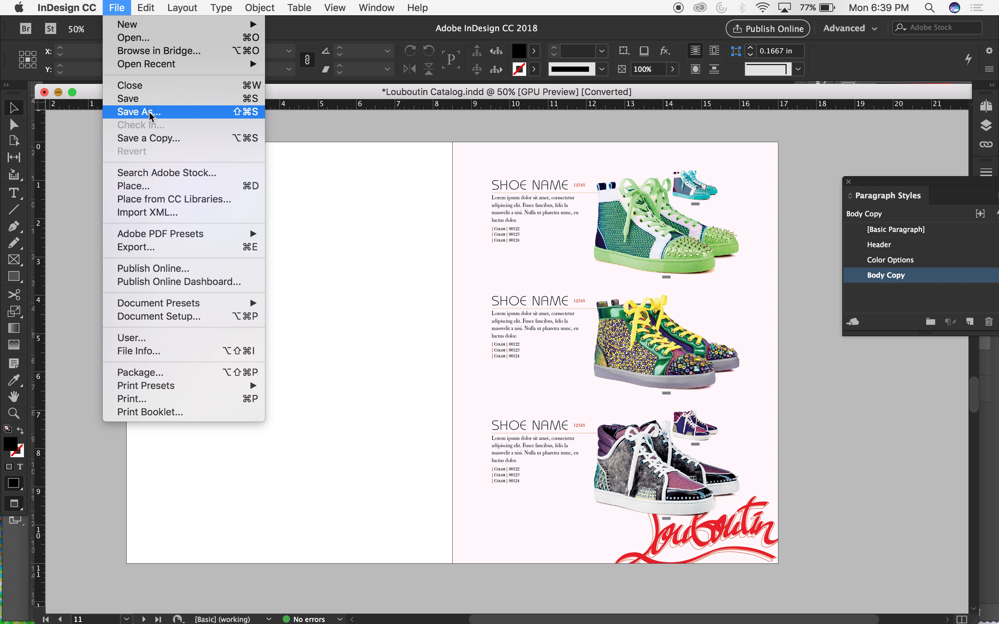
{"action": "left_click", "coordinate": [146, 187]}
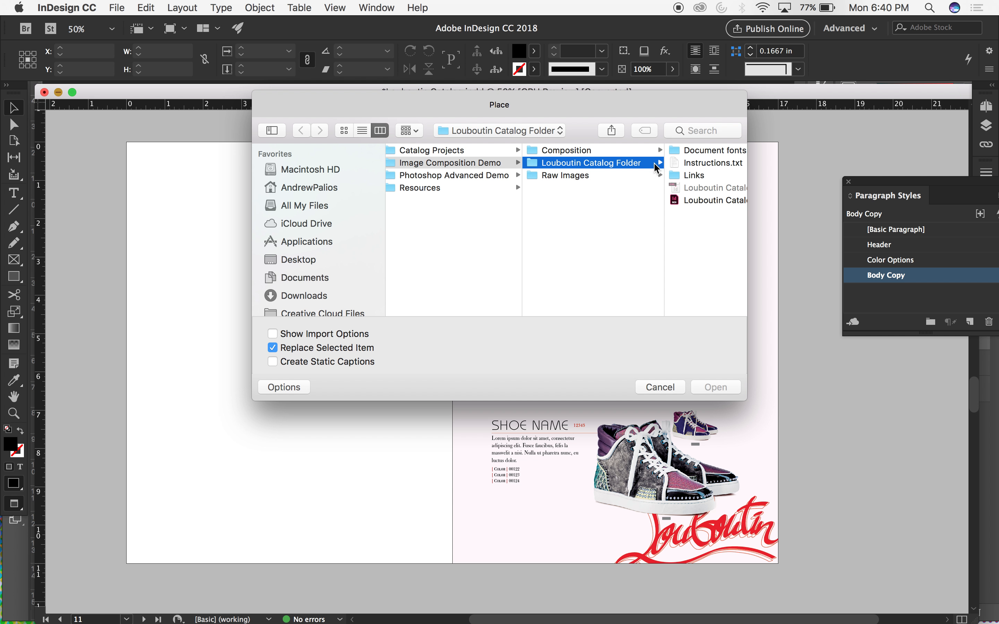
{"action": "left_click", "coordinate": [298, 260]}
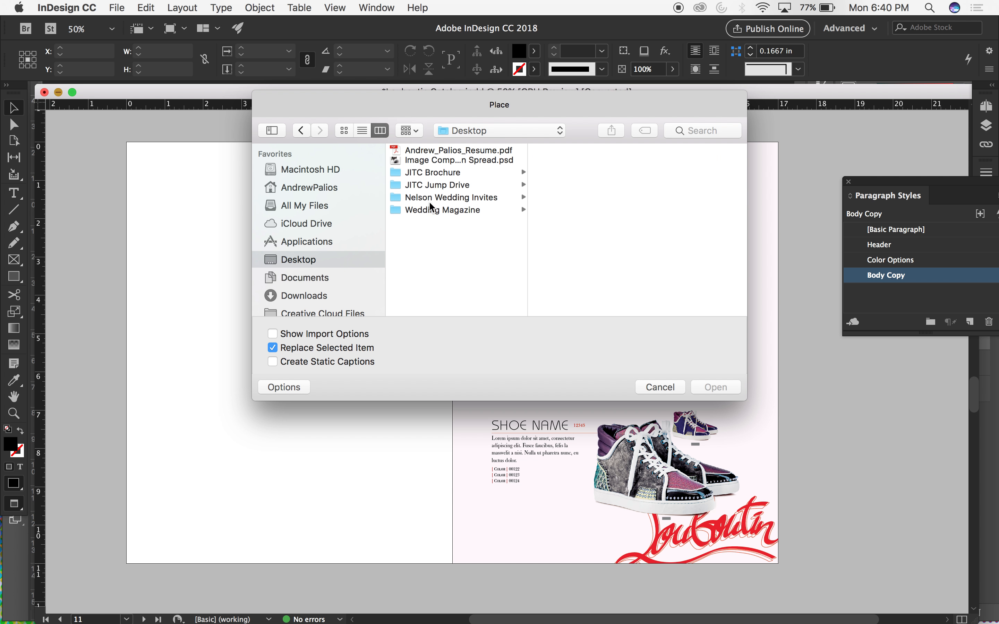
{"action": "left_click", "coordinate": [481, 163]}
{"action": "left_click", "coordinate": [719, 388]}
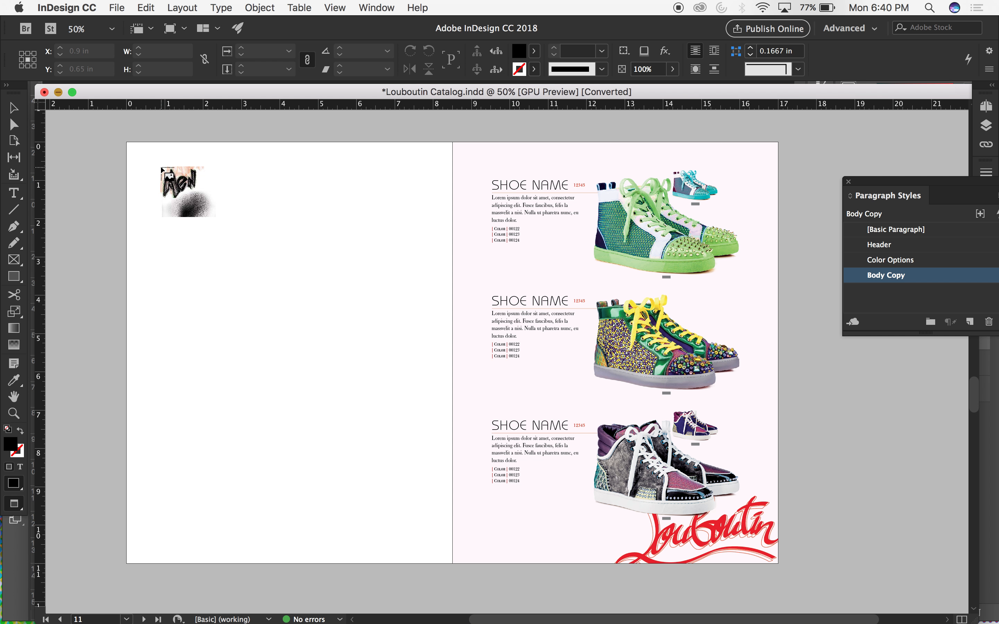
{"action": "left_click", "coordinate": [151, 180]}
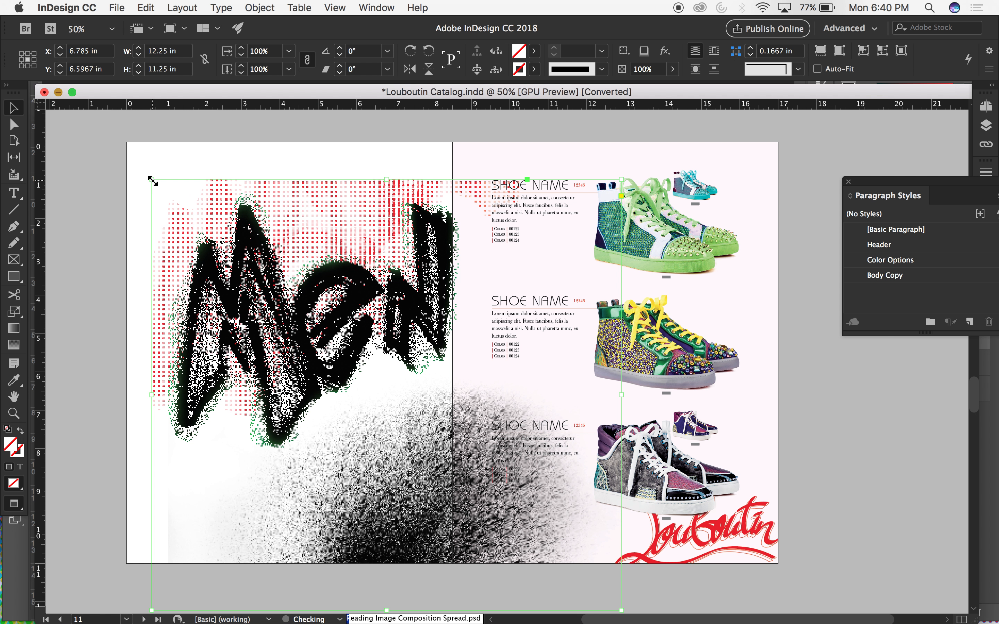
Move the placed composition to X 6 in, Y 5.5 in, aligned to the spread's upper-left bleed corner, and return to the preview display.
{"action": "scroll", "coordinate": [256, 296], "scroll_direction": "up", "scroll_amount": 1}
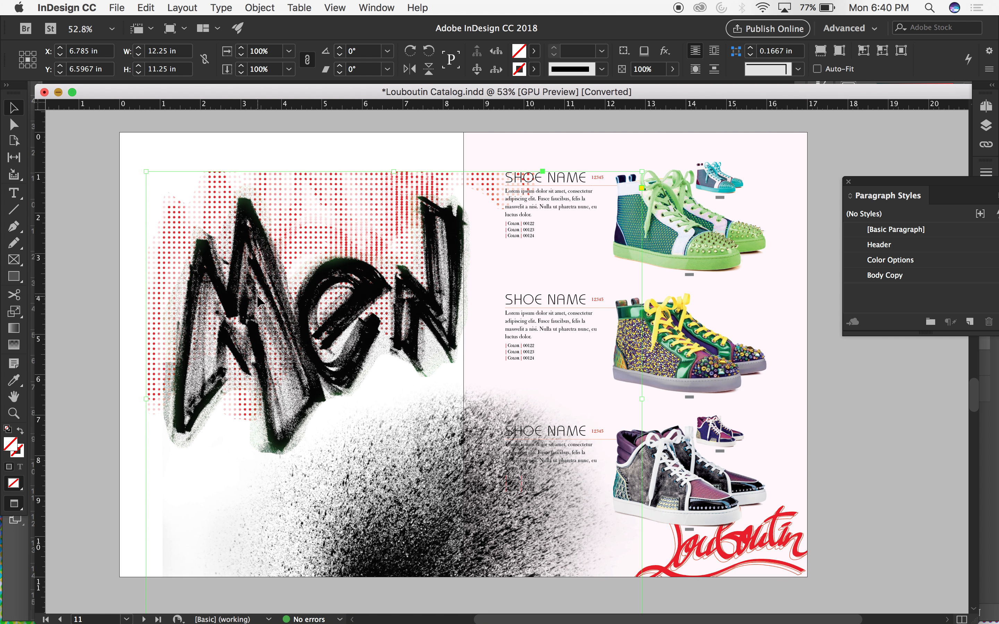
{"action": "key", "text": "super+minus"}
{"action": "key", "text": "super+minus"}
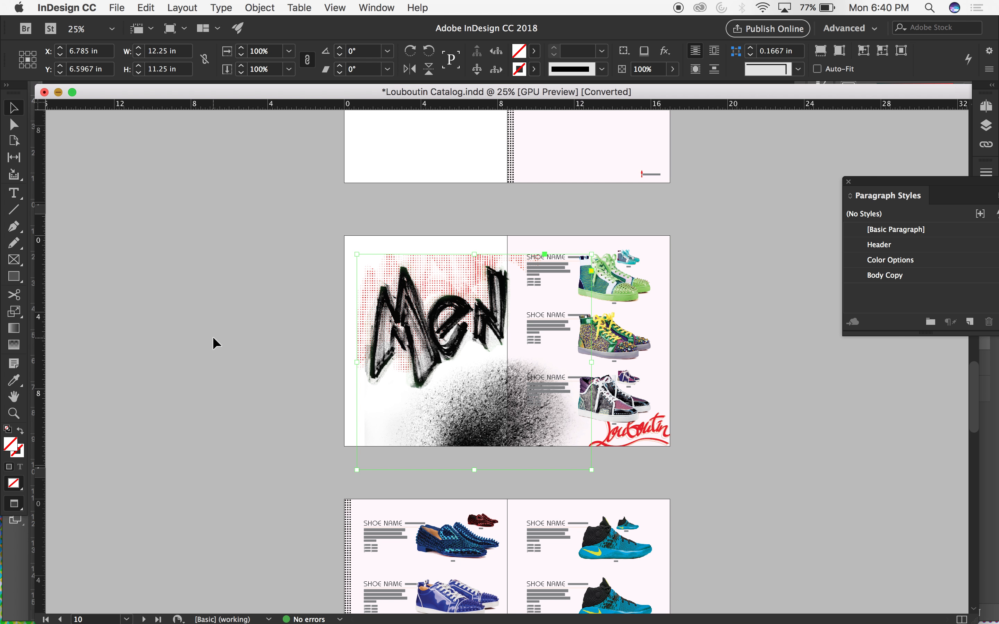
{"action": "left_click_drag", "start_coordinate": [421, 317], "coordinate": [406, 296]}
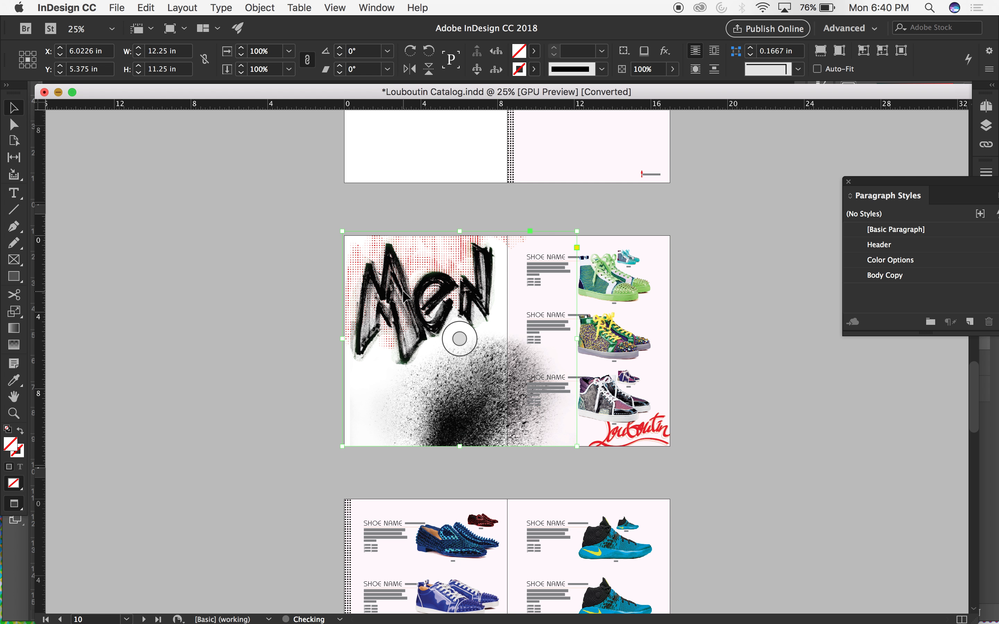
{"action": "key", "text": "super+equal"}
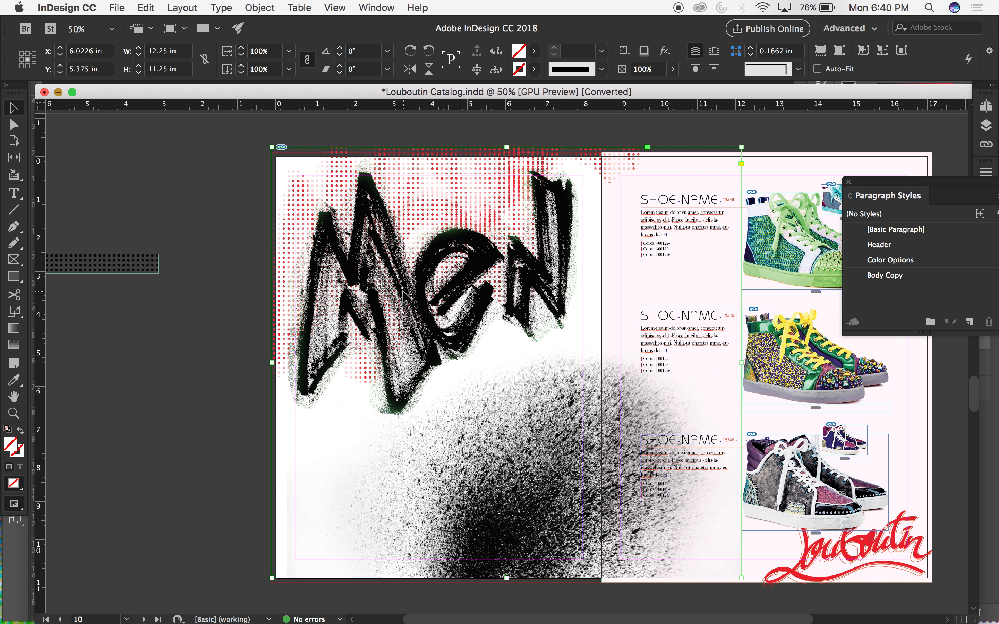
{"action": "left_click_drag", "start_coordinate": [402, 200], "coordinate": [405, 196]}
{"action": "scroll", "coordinate": [205, 240], "scroll_direction": "right", "scroll_amount": 1}
{"action": "scroll", "coordinate": [205, 241], "scroll_direction": "down", "scroll_amount": 1}
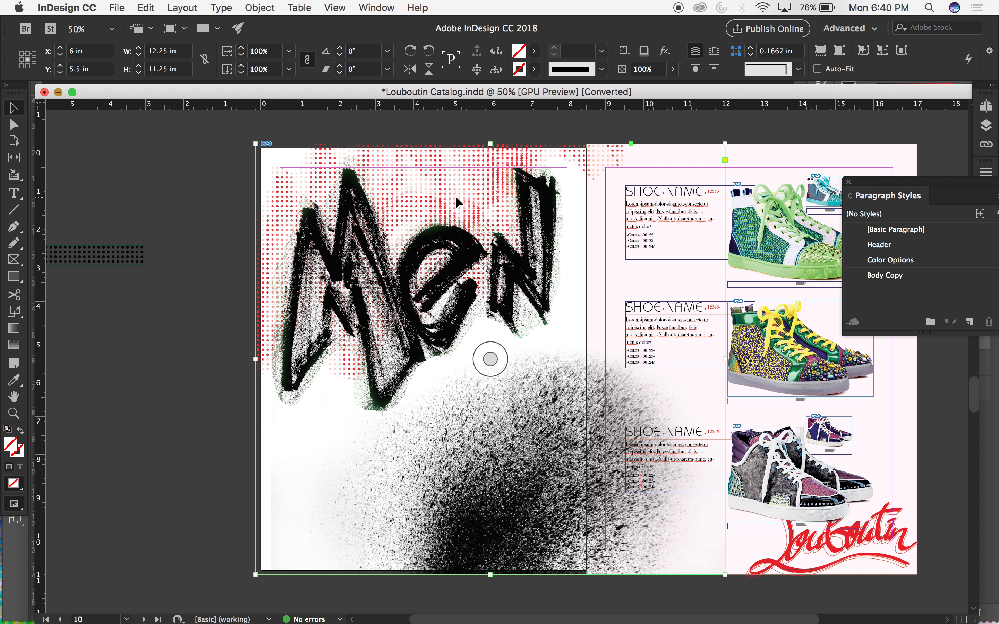
{"action": "key", "text": "w"}
{"action": "key", "text": "super+minus"}
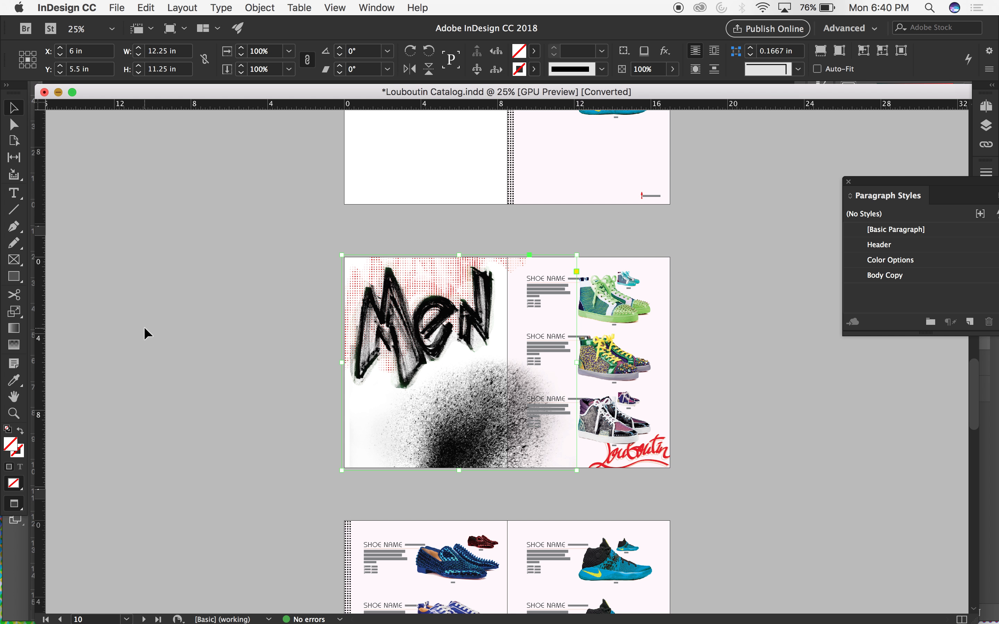
{"action": "left_click", "coordinate": [313, 375]}
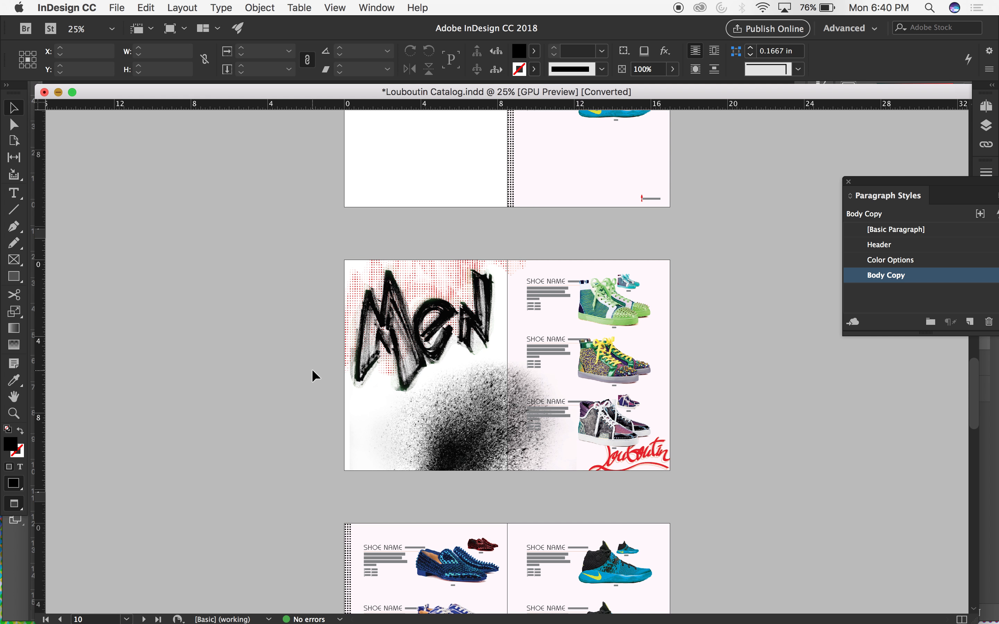
Delete the lowest shoe listing on page 11, including its text block, both shoe images and their color labels.
{"action": "key", "text": "super+equal"}
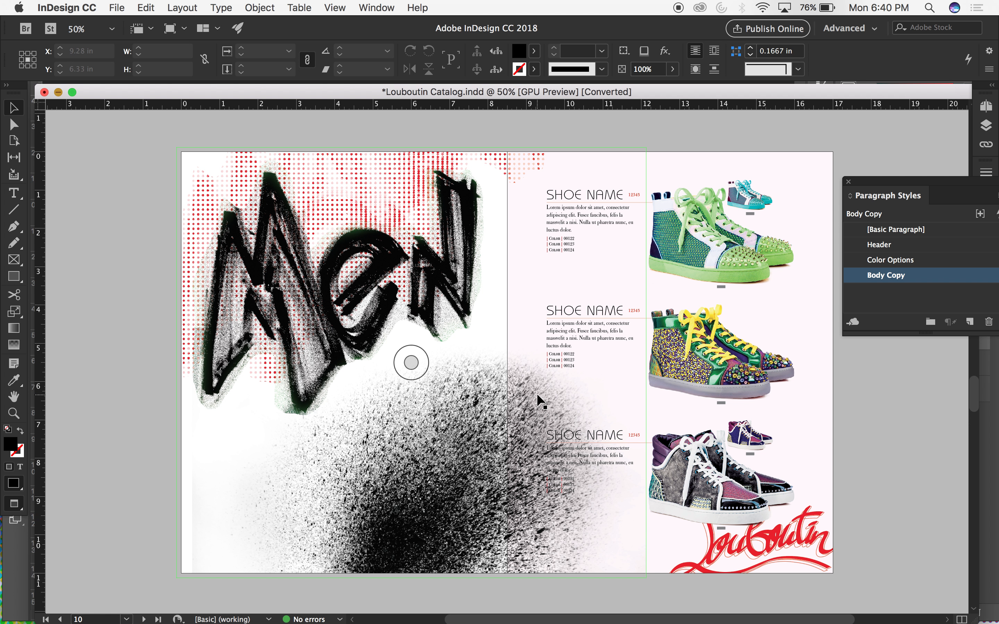
{"action": "left_click", "coordinate": [627, 446]}
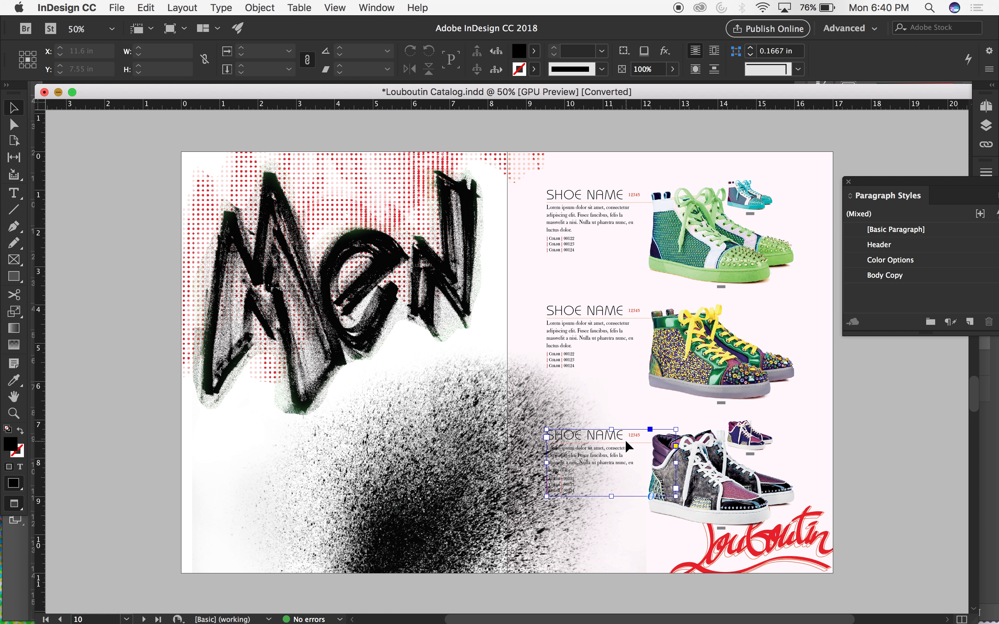
{"action": "key", "text": "Delete"}
{"action": "left_click", "coordinate": [706, 435]}
{"action": "key", "text": "Delete"}
{"action": "left_click", "coordinate": [744, 430]}
{"action": "key", "text": "Delete"}
{"action": "left_click", "coordinate": [748, 452]}
{"action": "key", "text": "Delete"}
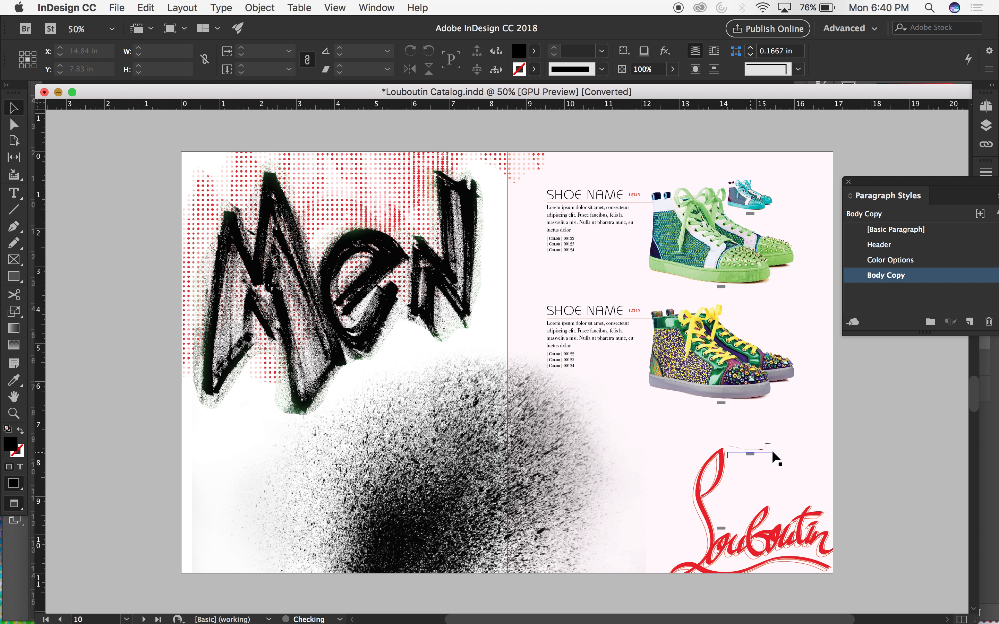
{"action": "left_click", "coordinate": [750, 455]}
{"action": "key", "text": "Delete"}
{"action": "left_click", "coordinate": [721, 528]}
{"action": "key", "text": "Delete"}
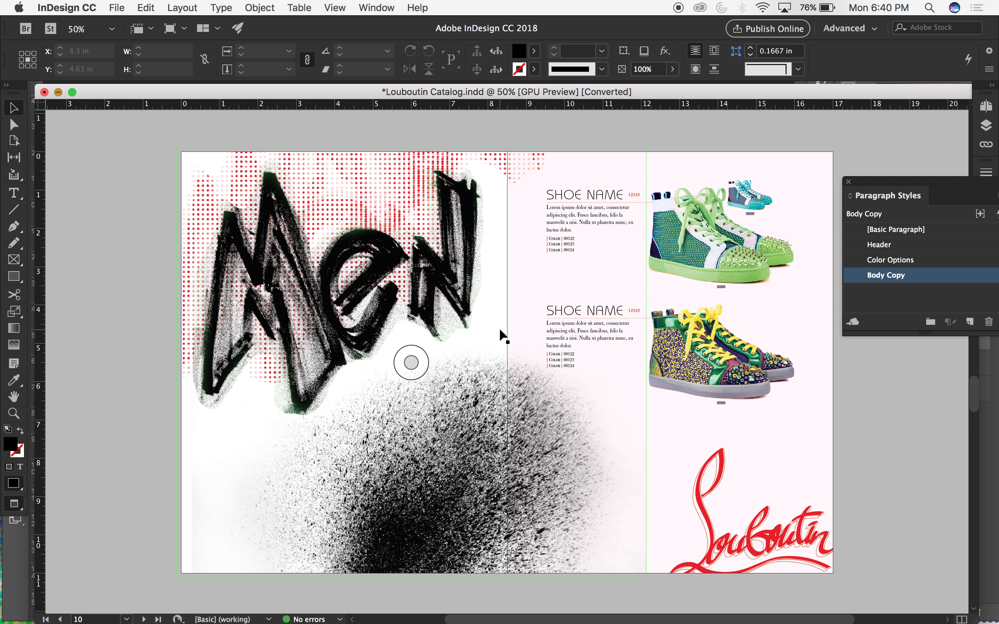
Extend the right edge of the placed composition's frame to a width of 12.385 in.
{"action": "left_click", "coordinate": [636, 399]}
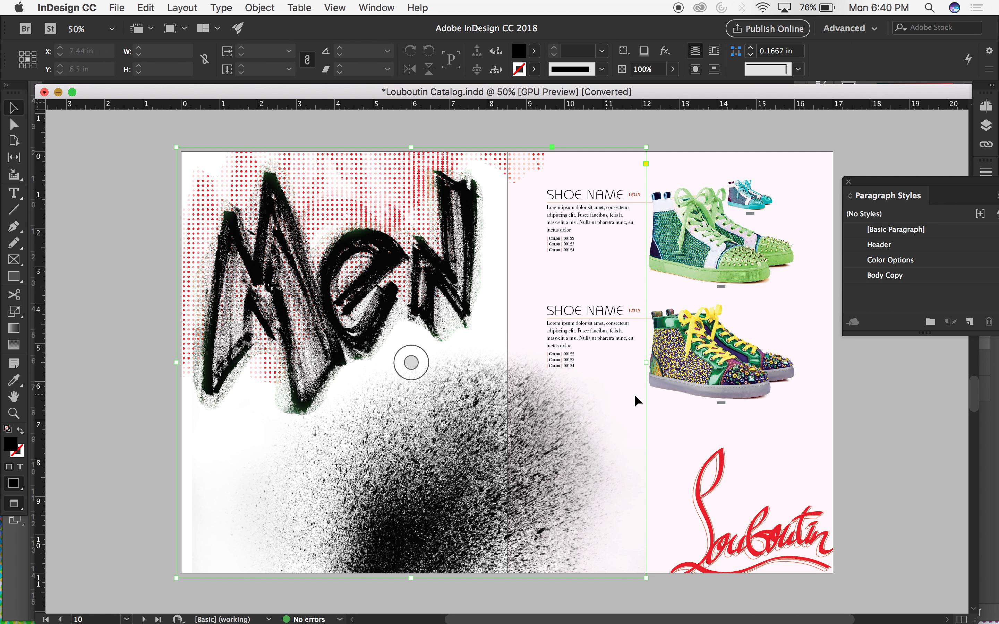
{"action": "left_click_drag", "start_coordinate": [647, 362], "coordinate": [652, 361]}
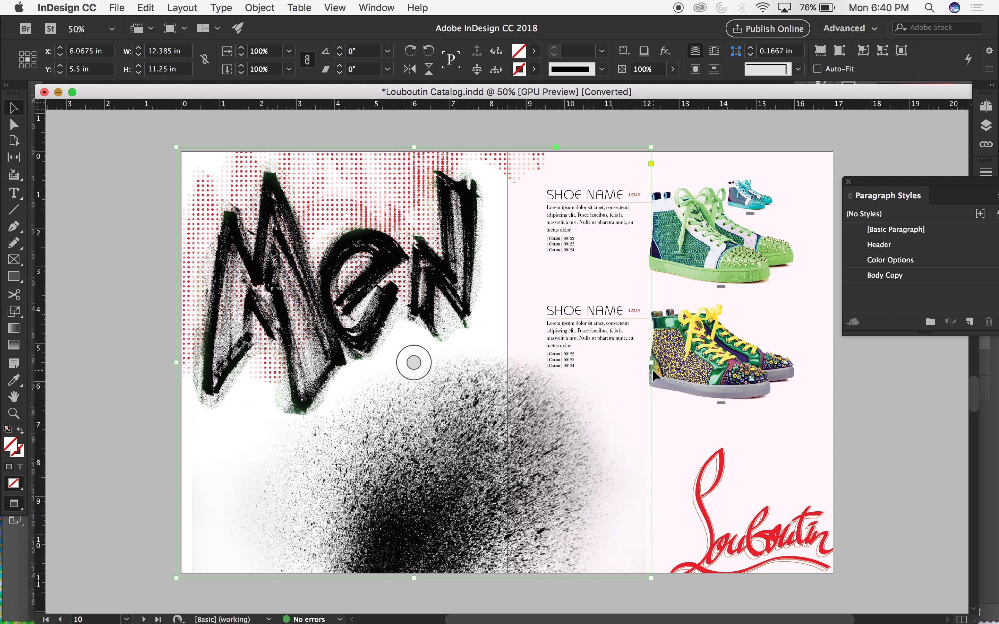
{"action": "left_click_drag", "start_coordinate": [652, 363], "coordinate": [548, 364]}
{"action": "key", "text": "super+z"}
{"action": "left_click", "coordinate": [518, 130]}
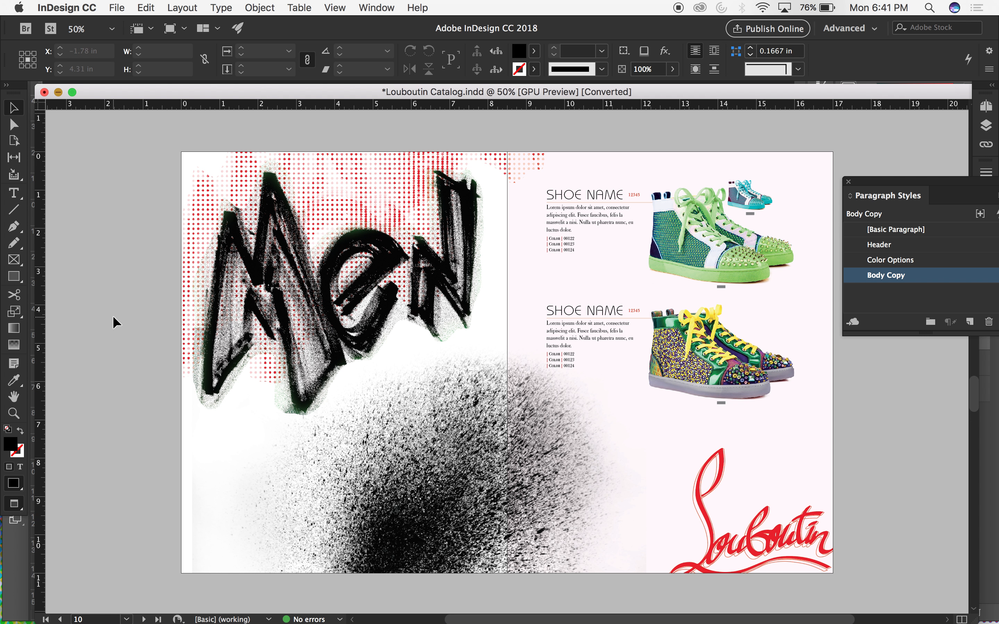
{"action": "left_click", "coordinate": [413, 362]}
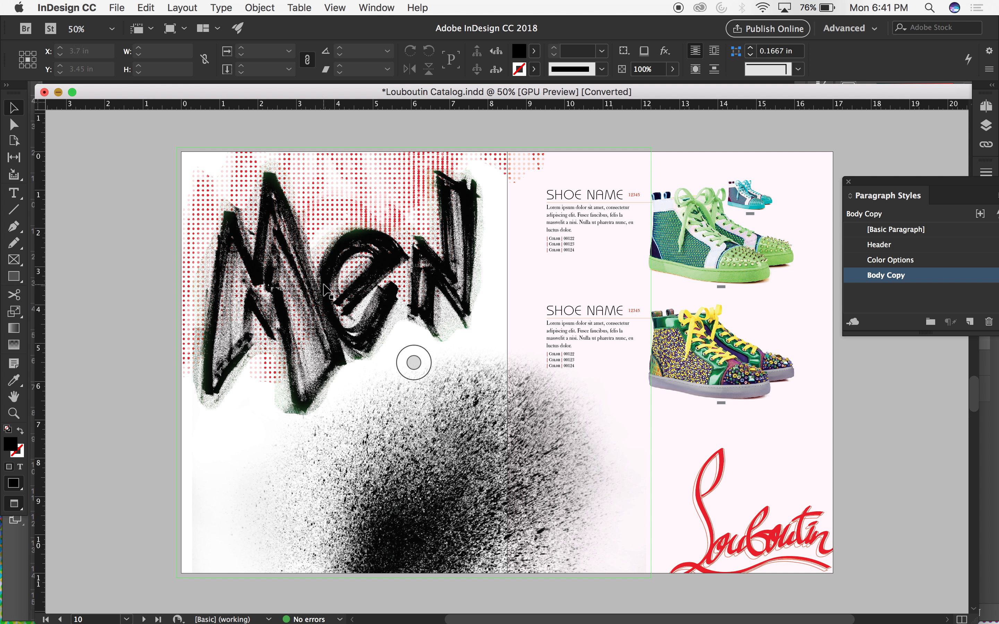
{"action": "left_click", "coordinate": [414, 362]}
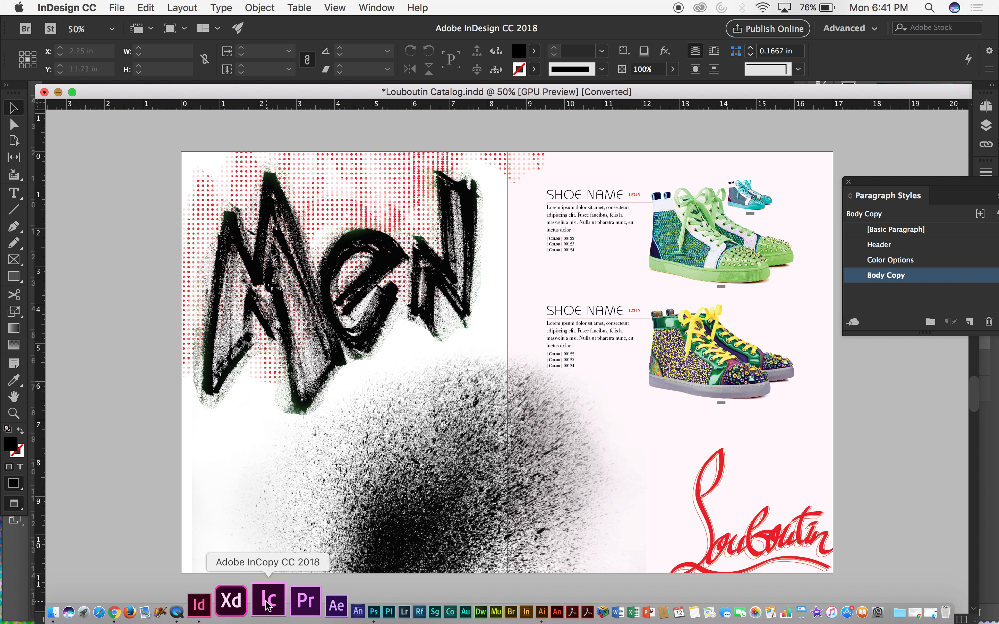
Switch to Photoshop and build up the ink splatter with two copies of Layer 4, transformed to fill the lower-left of the canvas.
{"action": "left_click", "coordinate": [316, 601]}
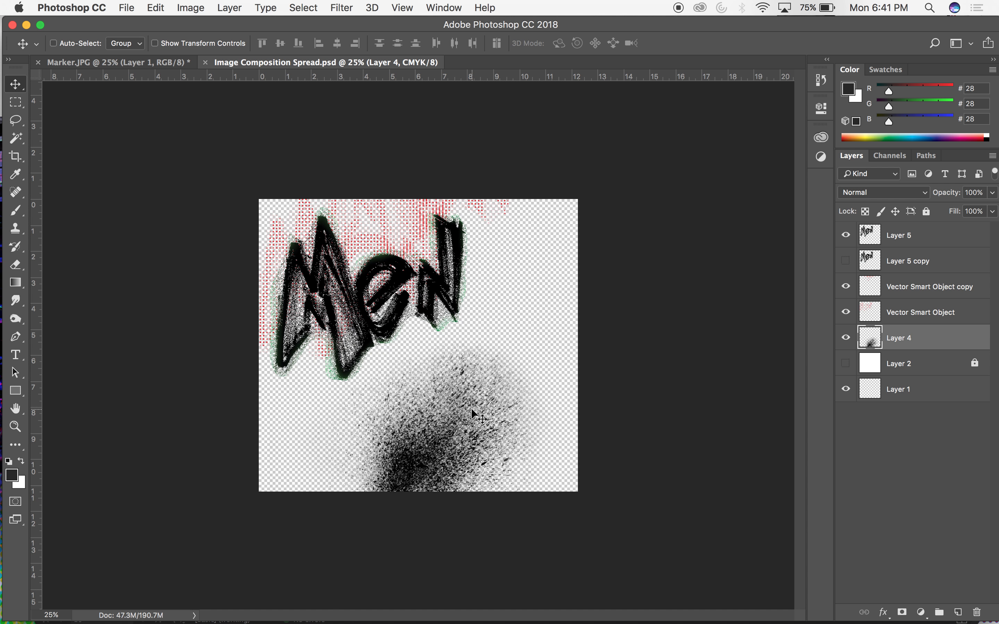
{"action": "mouse_move", "coordinate": [471, 408]}
{"action": "left_mouse_down"}
{"action": "mouse_move", "coordinate": [363, 397]}
{"action": "mouse_move", "coordinate": [424, 407]}
{"action": "mouse_move", "coordinate": [388, 419]}
{"action": "mouse_move", "coordinate": [390, 409]}
{"action": "left_mouse_up"}
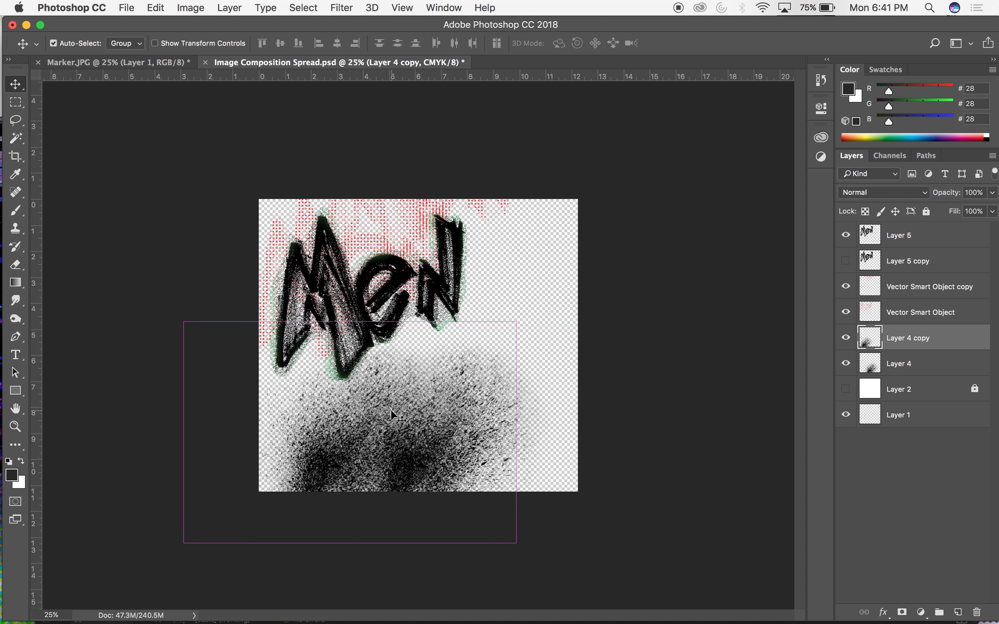
{"action": "key", "text": "super+t"}
{"action": "left_click_drag", "start_coordinate": [482, 279], "coordinate": [280, 261]}
{"action": "mouse_move", "coordinate": [372, 479]}
{"action": "left_mouse_down"}
{"action": "mouse_move", "coordinate": [349, 471]}
{"action": "mouse_move", "coordinate": [373, 474]}
{"action": "mouse_move", "coordinate": [388, 458]}
{"action": "mouse_move", "coordinate": [354, 433]}
{"action": "mouse_move", "coordinate": [372, 459]}
{"action": "mouse_move", "coordinate": [358, 467]}
{"action": "mouse_move", "coordinate": [369, 487]}
{"action": "left_mouse_up"}
{"action": "key", "text": "Return"}
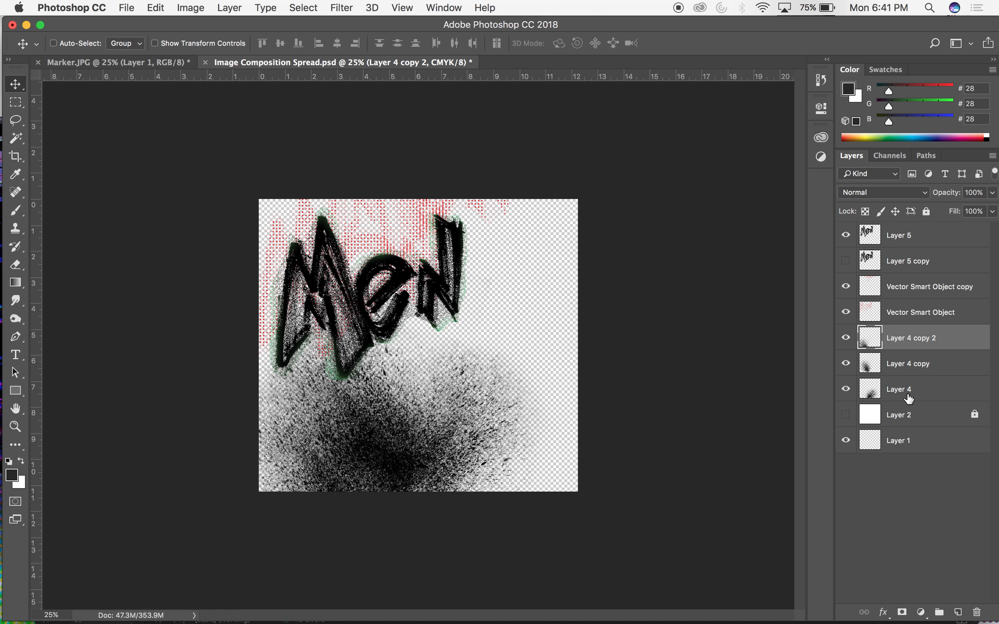
Switch back to the Louboutin Catalog in InDesign and browse up through its pages to the red cover.
{"action": "mouse_move", "coordinate": [468, 616]}
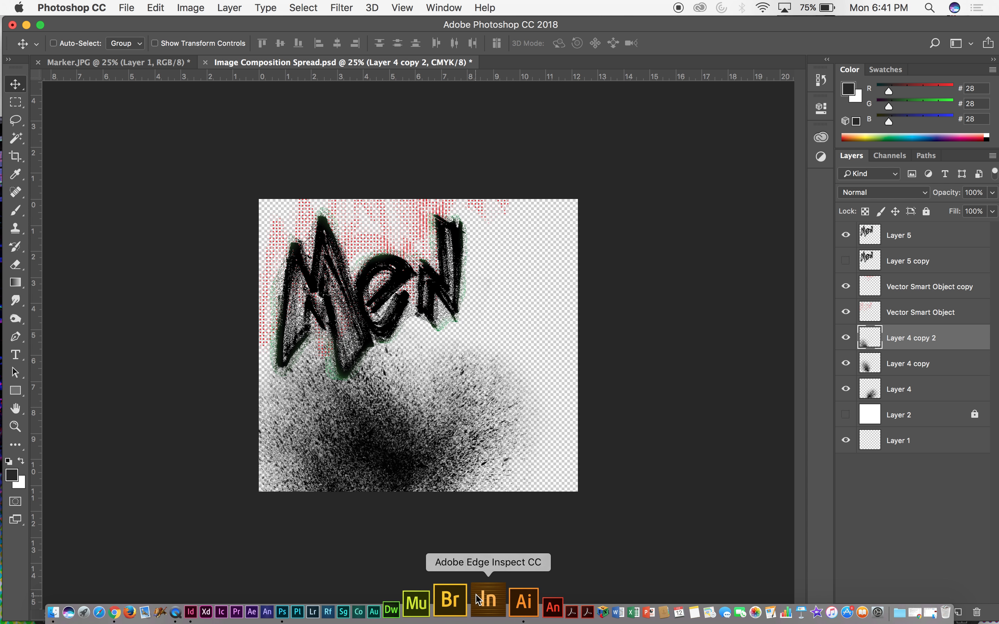
{"action": "left_click", "coordinate": [506, 602]}
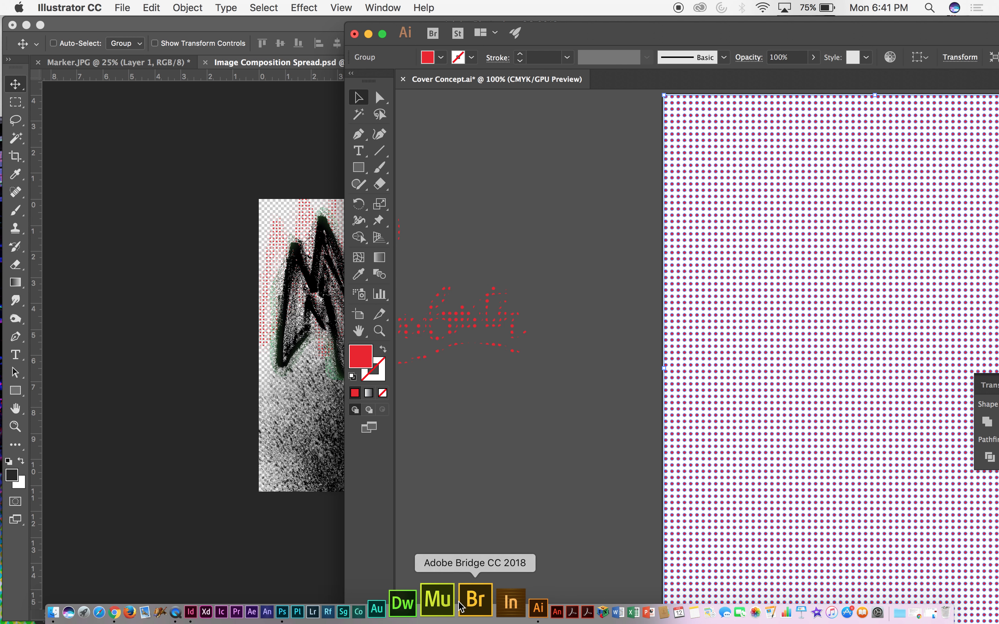
{"action": "left_click", "coordinate": [241, 599]}
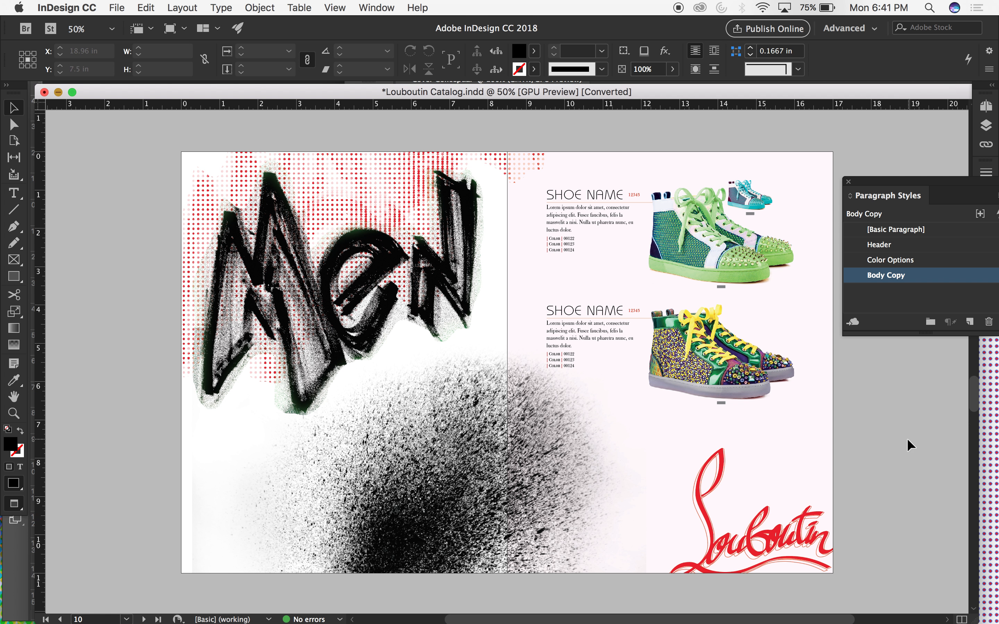
{"action": "scroll", "coordinate": [885, 440], "scroll_direction": "up", "scroll_amount": 10}
{"action": "scroll", "coordinate": [885, 440], "scroll_direction": "up", "scroll_amount": 20}
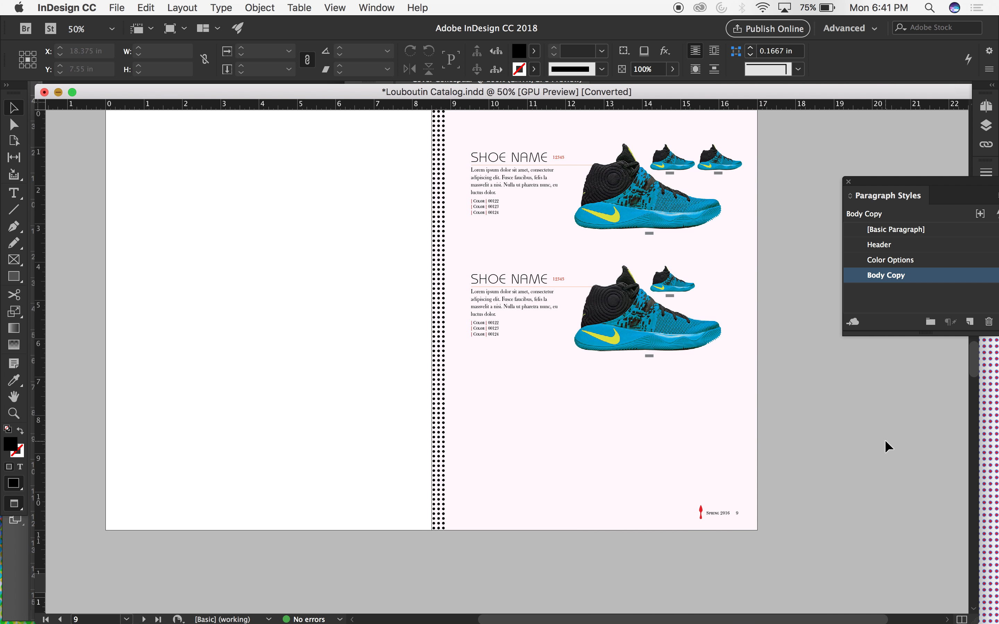
{"action": "scroll", "coordinate": [885, 440], "scroll_direction": "down", "scroll_amount": 3}
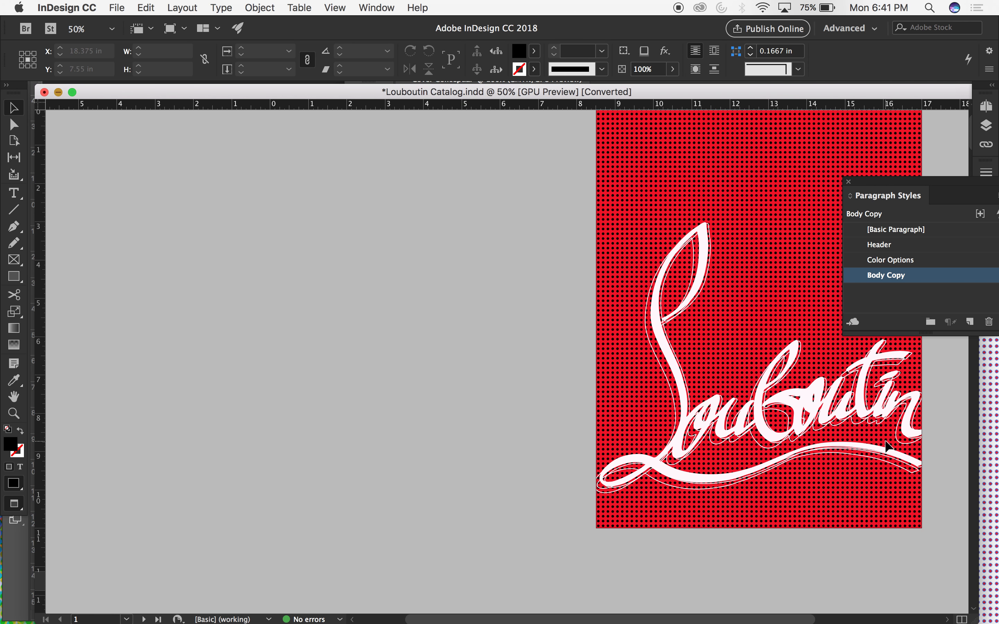
Copy the white Louboutin script from the red cover into Photoshop's Image Composition Spread as a vector smart object over the lower ink splatter.
{"action": "left_click", "coordinate": [763, 399]}
{"action": "scroll", "coordinate": [700, 408], "scroll_direction": "right", "scroll_amount": 2}
{"action": "scroll", "coordinate": [699, 409], "scroll_direction": "down", "scroll_amount": 1}
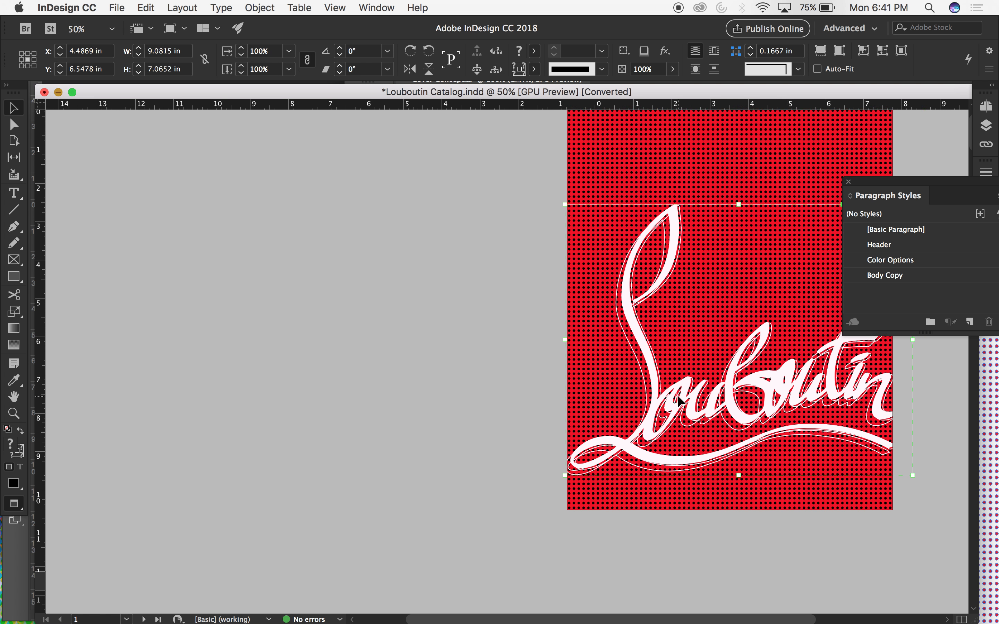
{"action": "left_click_drag", "start_coordinate": [278, 92], "coordinate": [464, 177]}
{"action": "left_click", "coordinate": [888, 393]}
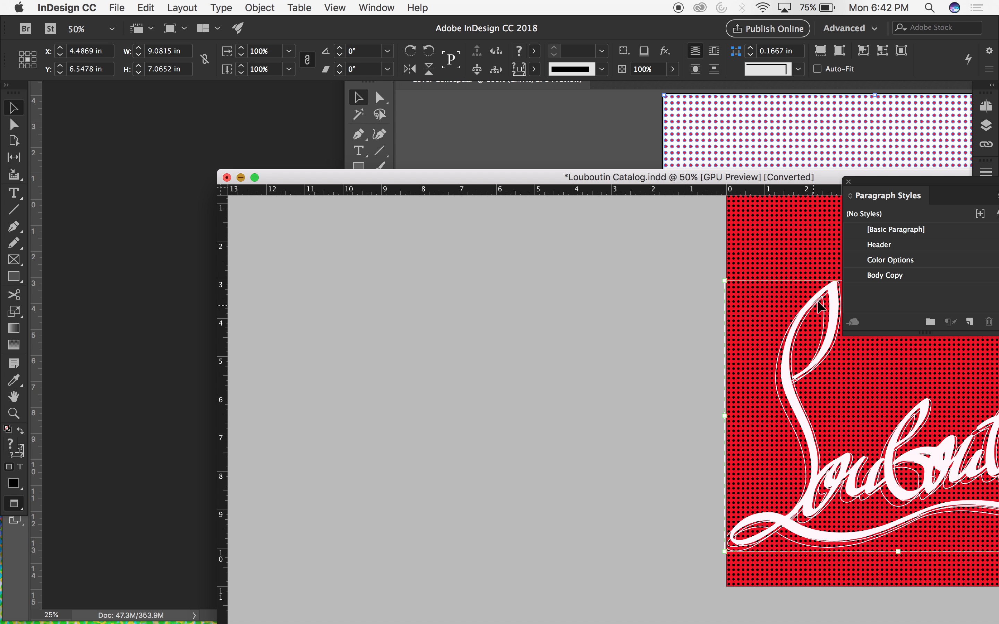
{"action": "left_click_drag", "start_coordinate": [834, 291], "coordinate": [170, 294]}
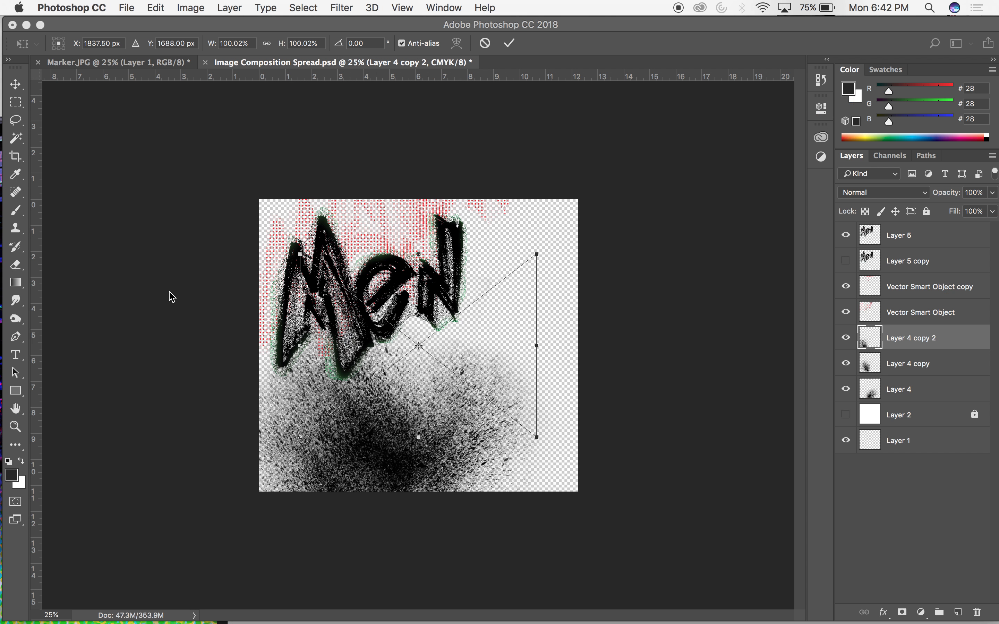
{"action": "left_click_drag", "start_coordinate": [439, 370], "coordinate": [397, 442]}
{"action": "key", "text": "Return"}
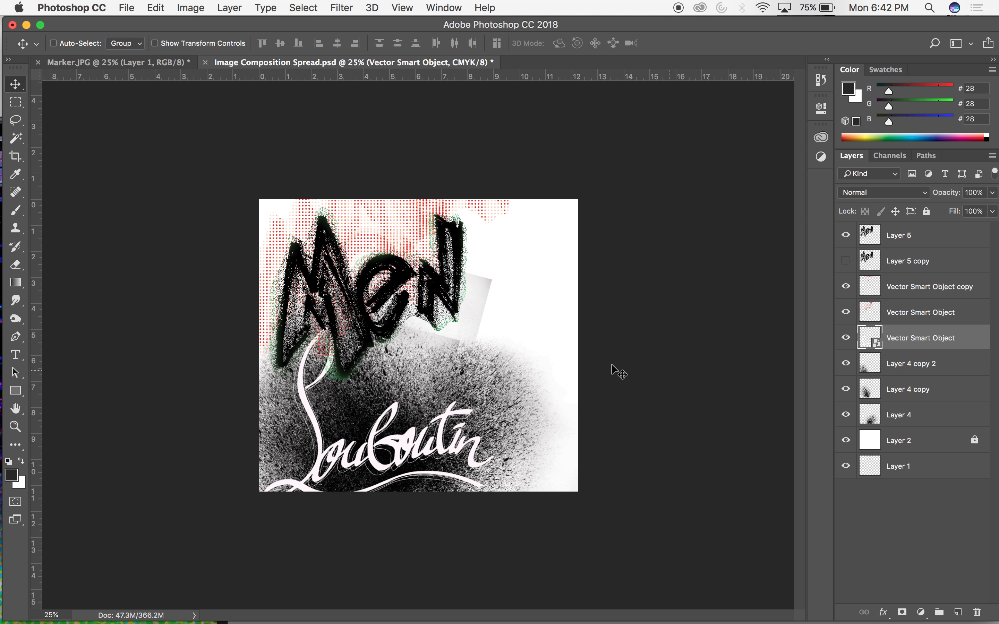
Toggle the visibility of Layer 2, Layer 4 copy 2 and Layer 4 copy to compare what each contributes to the composition.
{"action": "left_click", "coordinate": [845, 440]}
{"action": "left_click", "coordinate": [846, 440]}
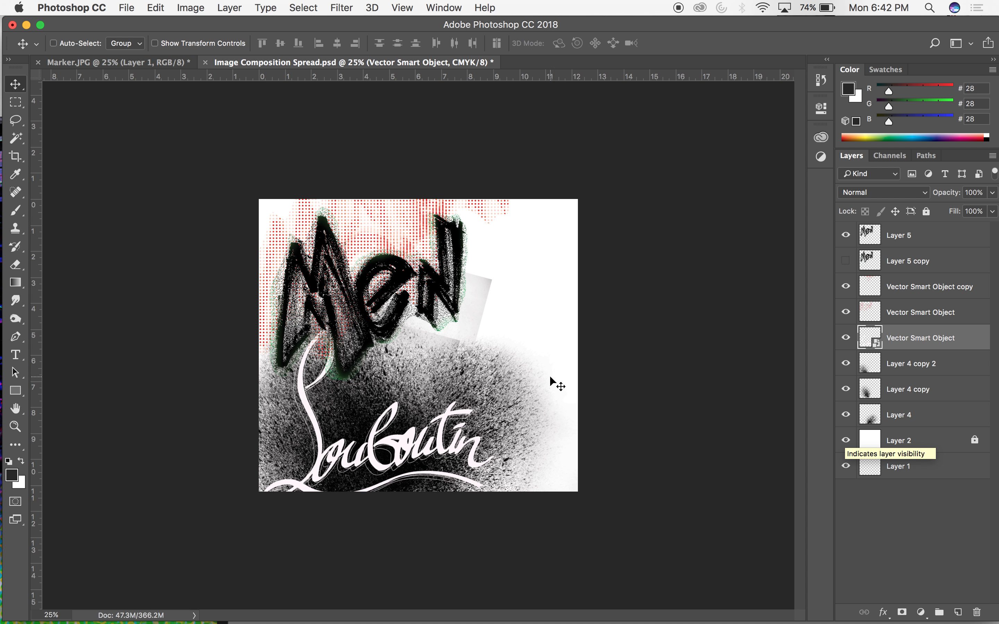
{"action": "left_click", "coordinate": [849, 366]}
{"action": "left_click", "coordinate": [846, 364]}
{"action": "left_click", "coordinate": [845, 390]}
{"action": "left_click", "coordinate": [845, 389]}
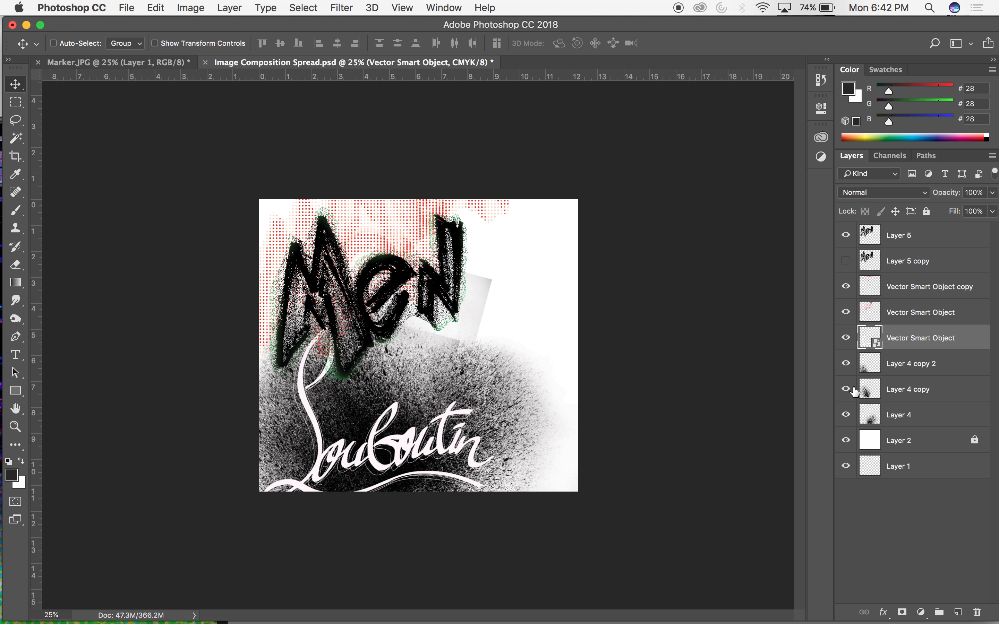
Merge Layer 4 copy 2 with Layer 4 copy, and erase the hard-edged gray patch beneath the "Men" lettering from the merged splatter.
{"action": "left_click", "coordinate": [878, 370]}
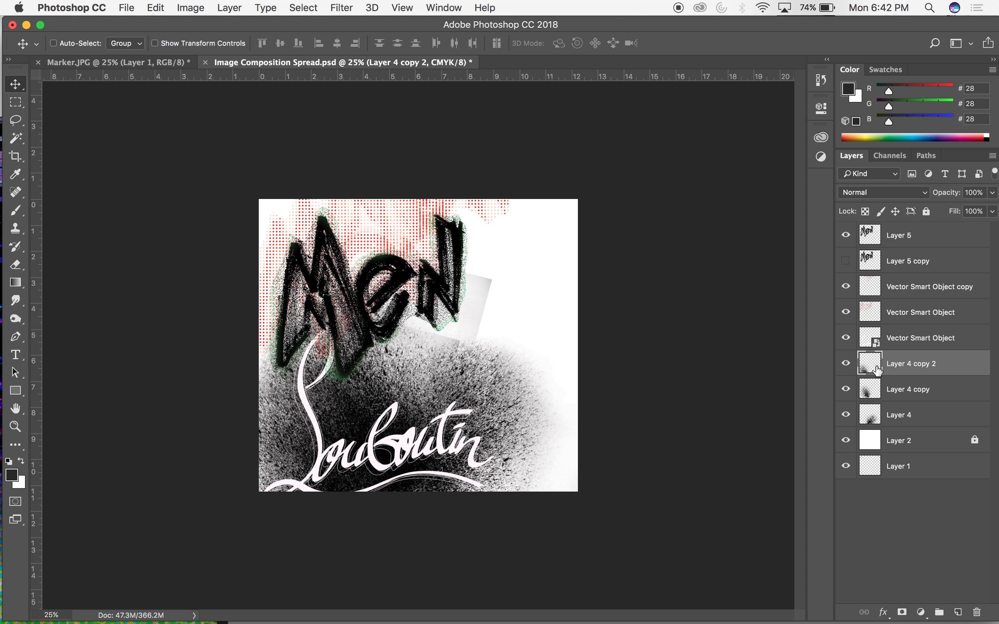
{"action": "left_click", "coordinate": [875, 388], "text": "shift"}
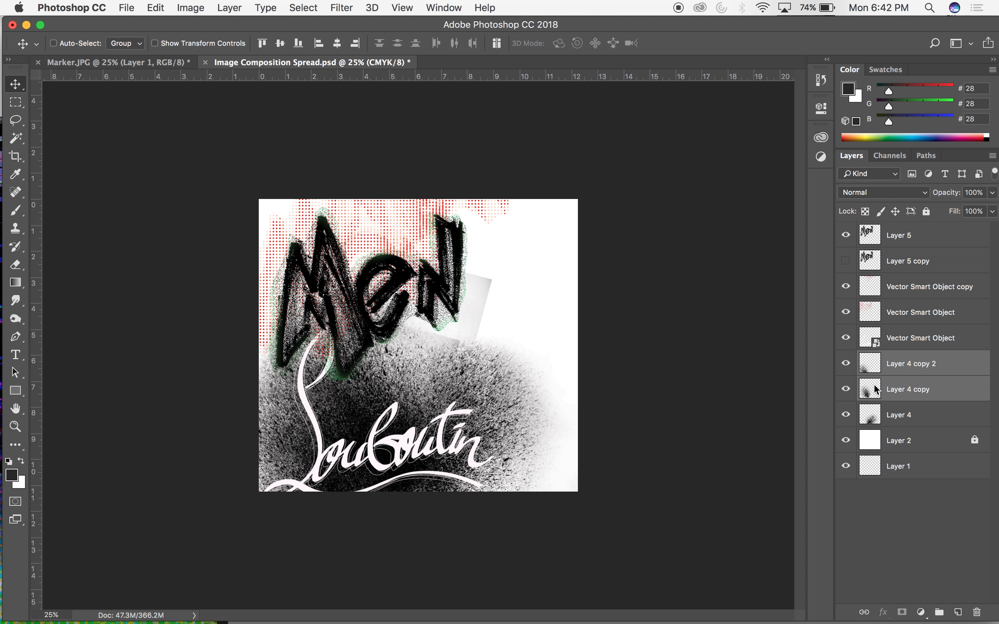
{"action": "right_click", "coordinate": [876, 389]}
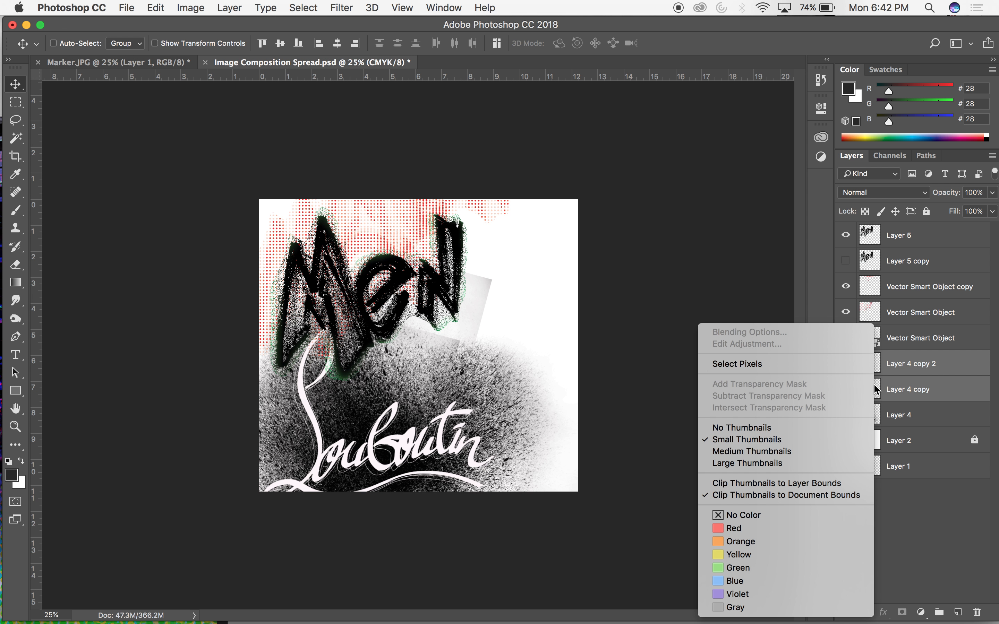
{"action": "left_click", "coordinate": [912, 371]}
{"action": "right_click", "coordinate": [955, 392]}
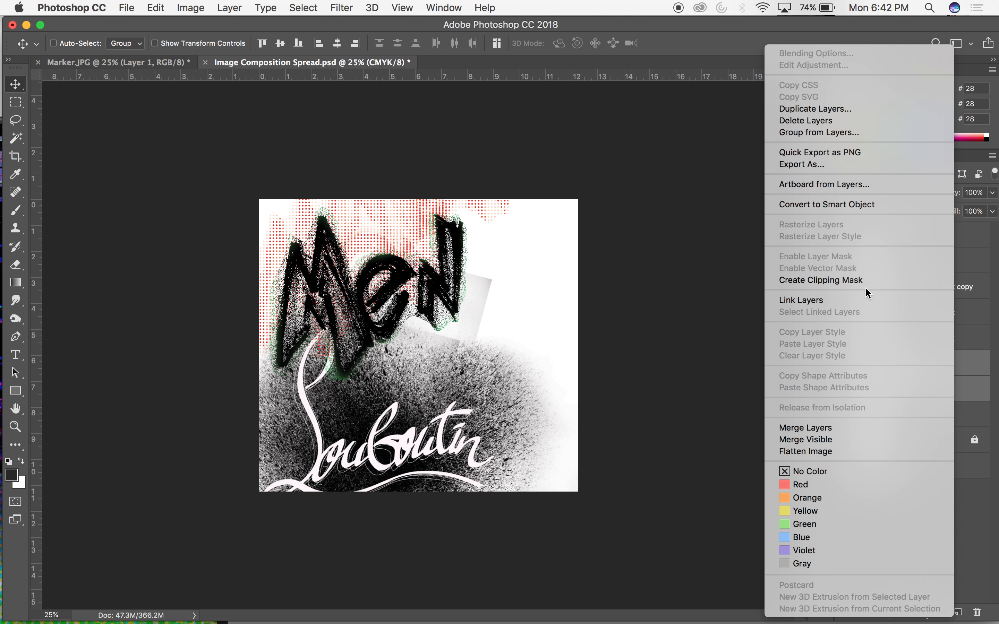
{"action": "left_click", "coordinate": [805, 427]}
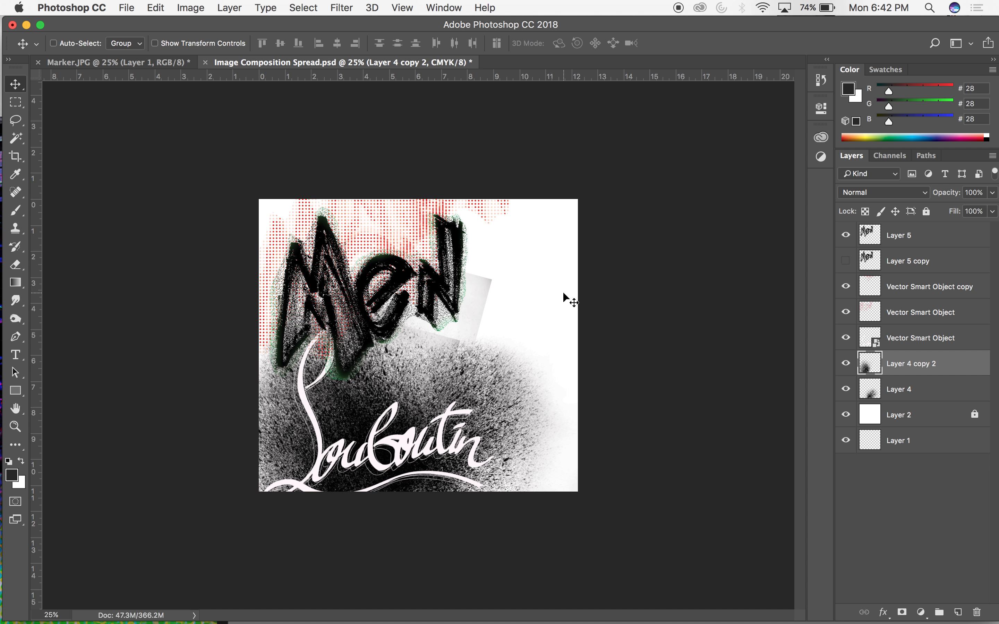
{"action": "key", "text": "e"}
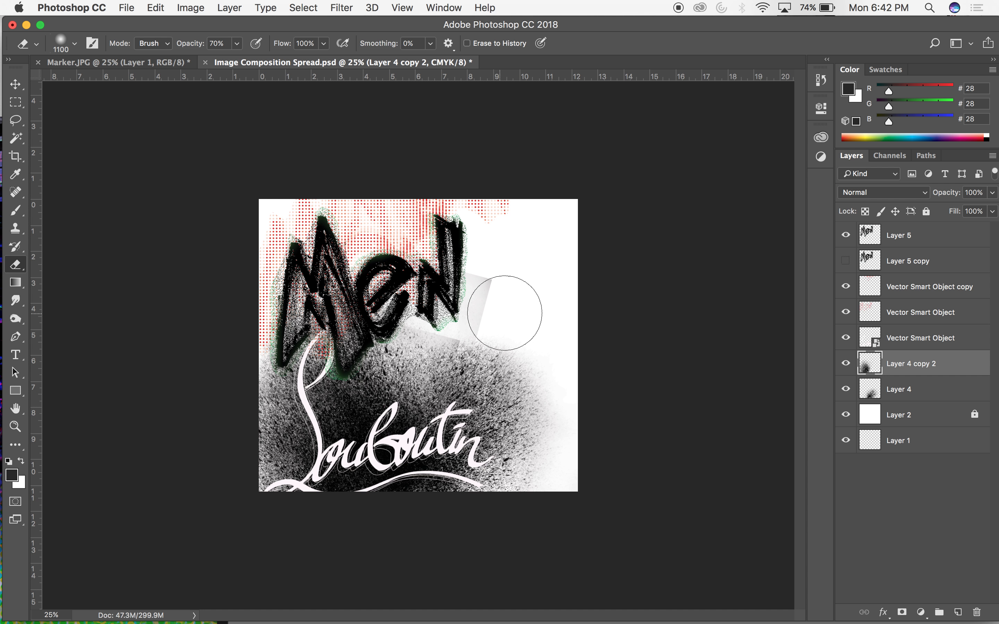
{"action": "mouse_move", "coordinate": [463, 296]}
{"action": "left_mouse_down"}
{"action": "mouse_move", "coordinate": [436, 314]}
{"action": "mouse_move", "coordinate": [467, 314]}
{"action": "mouse_move", "coordinate": [438, 316]}
{"action": "mouse_move", "coordinate": [451, 301]}
{"action": "mouse_move", "coordinate": [398, 298]}
{"action": "left_mouse_up"}
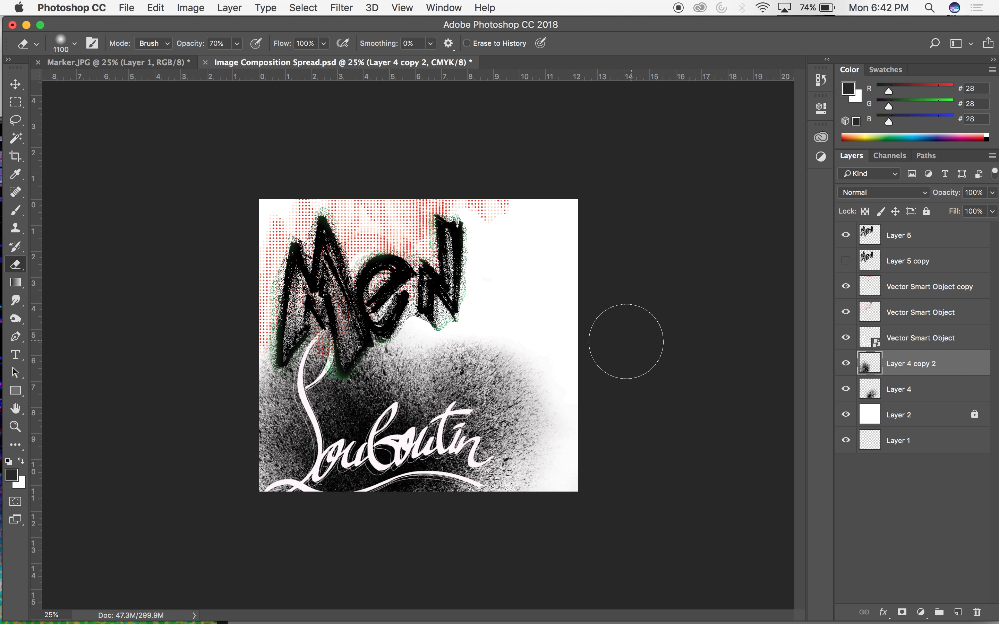
Hide the white background on Layer 2 and save the composition.
{"action": "key", "text": "v"}
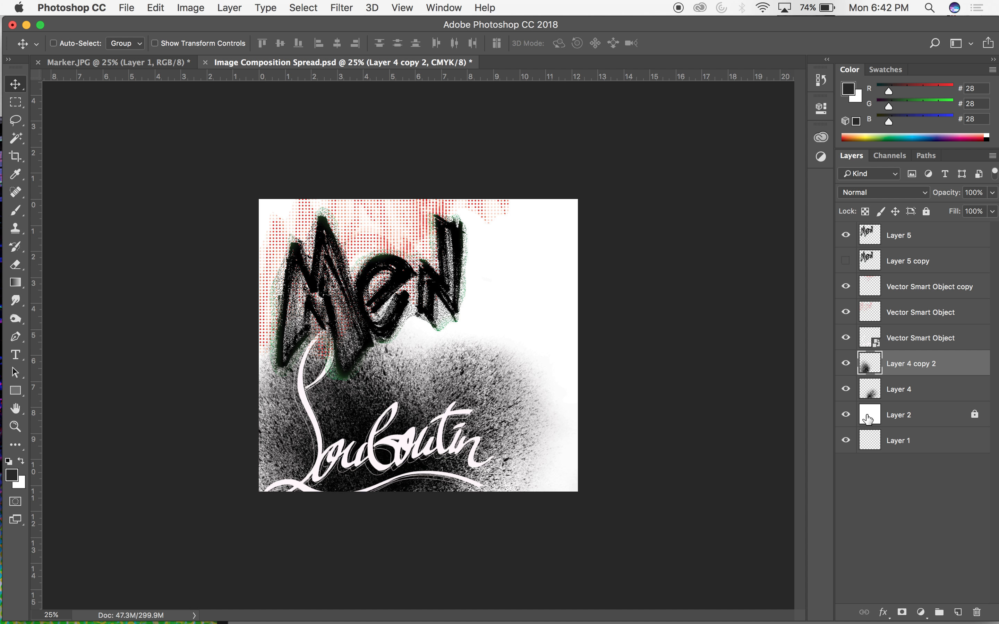
{"action": "left_click", "coordinate": [847, 415]}
{"action": "key", "text": "super+s"}
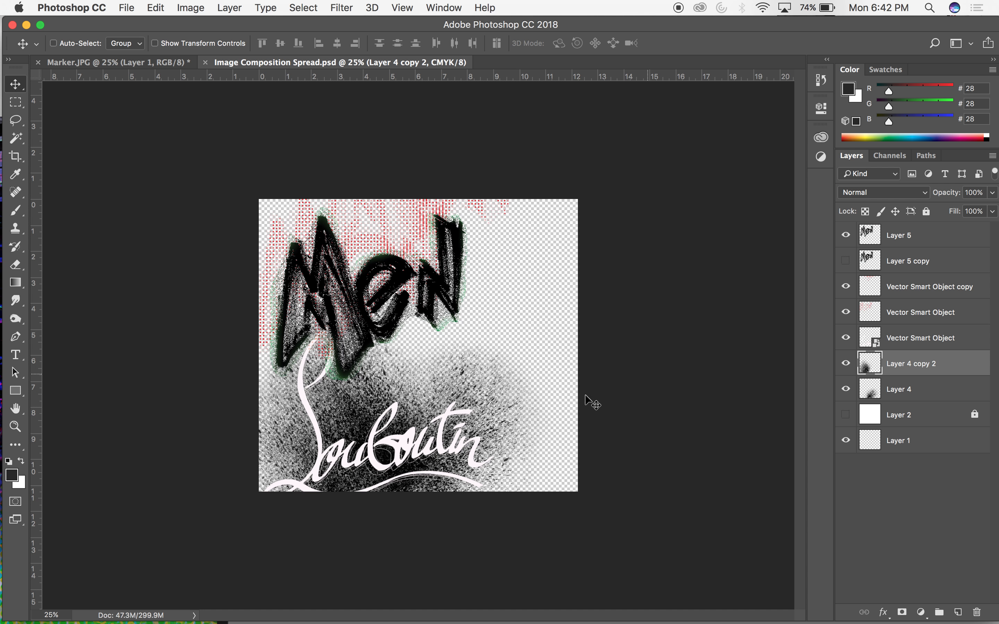
Switch to the Louboutin Catalog in InDesign, move its window back into view and browse down from the cover to the shoe spreads.
{"action": "mouse_move", "coordinate": [404, 620]}
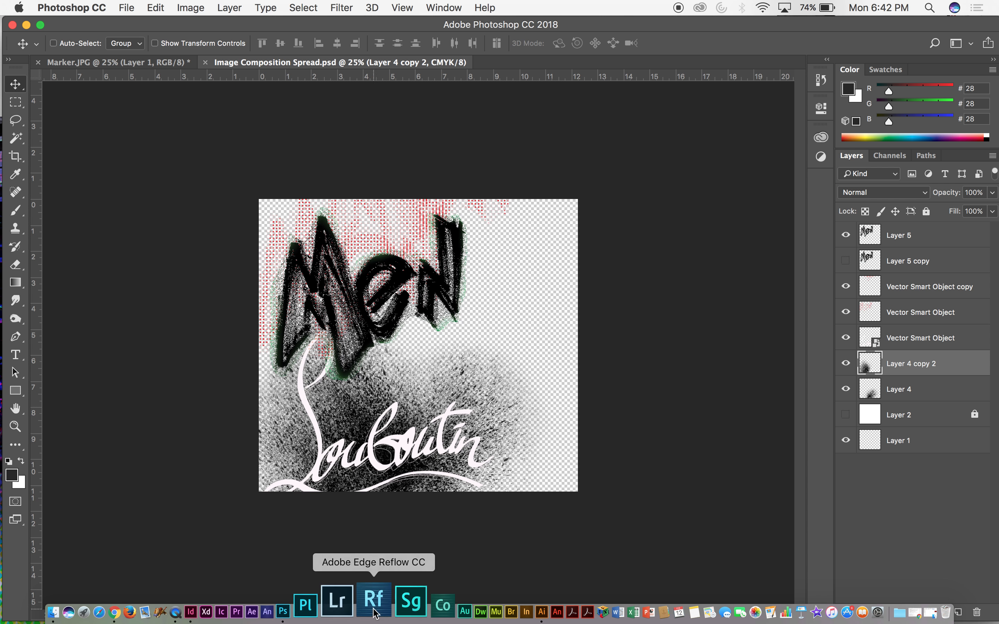
{"action": "left_click", "coordinate": [237, 607]}
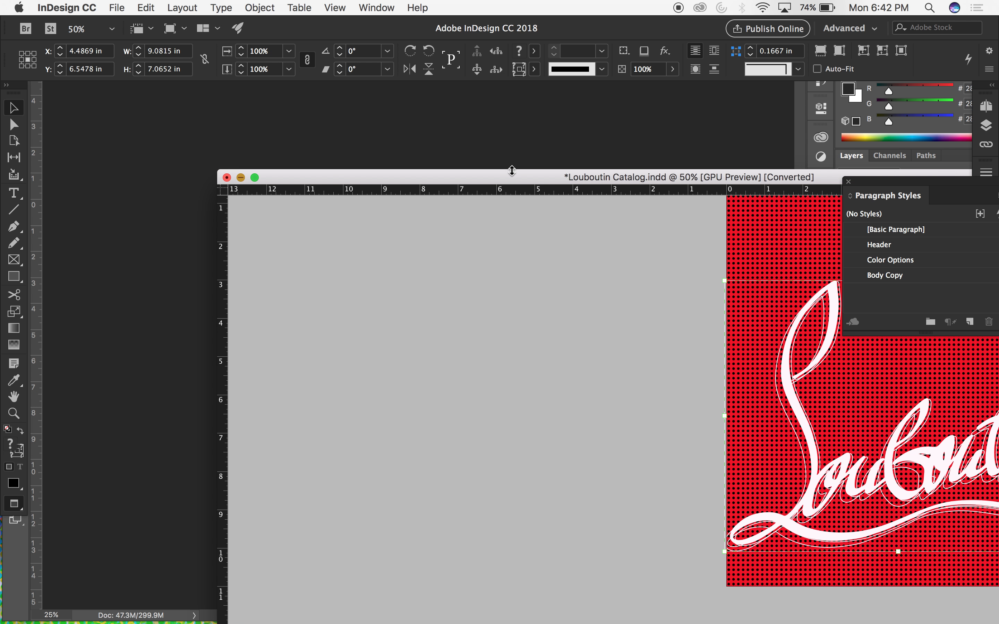
{"action": "left_click_drag", "start_coordinate": [508, 175], "coordinate": [303, 70]}
{"action": "scroll", "coordinate": [337, 212], "scroll_direction": "down", "scroll_amount": 6}
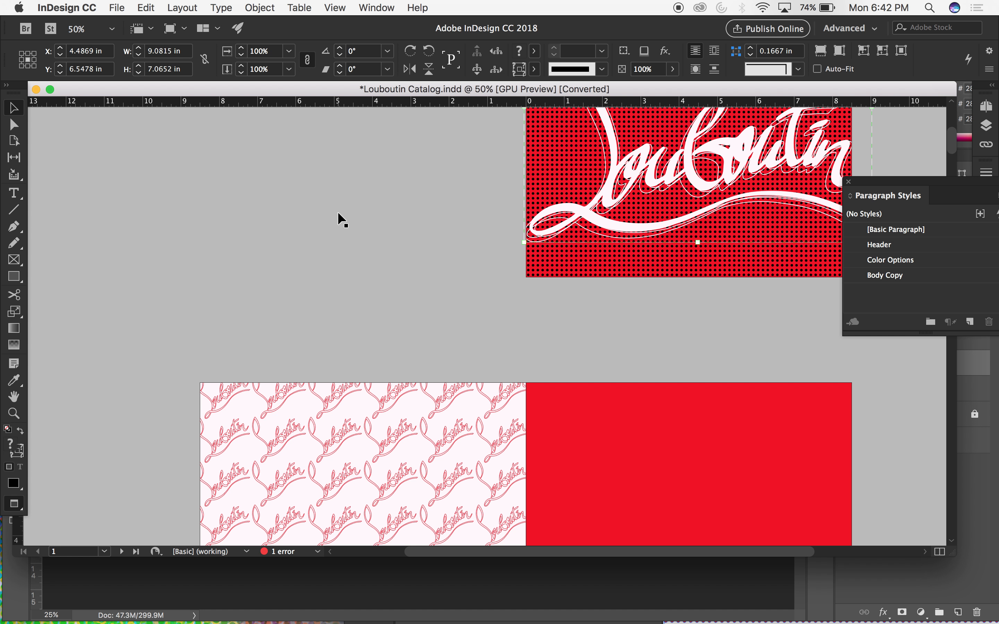
{"action": "key", "text": "super+minus"}
{"action": "scroll", "coordinate": [339, 213], "scroll_direction": "down", "scroll_amount": 10}
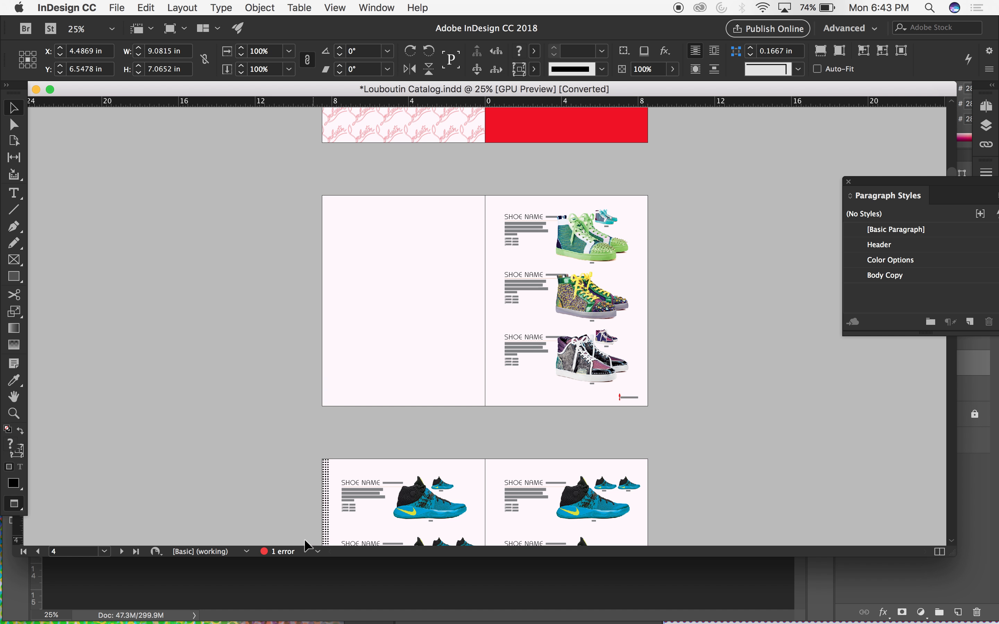
{"action": "key", "text": "super+equal"}
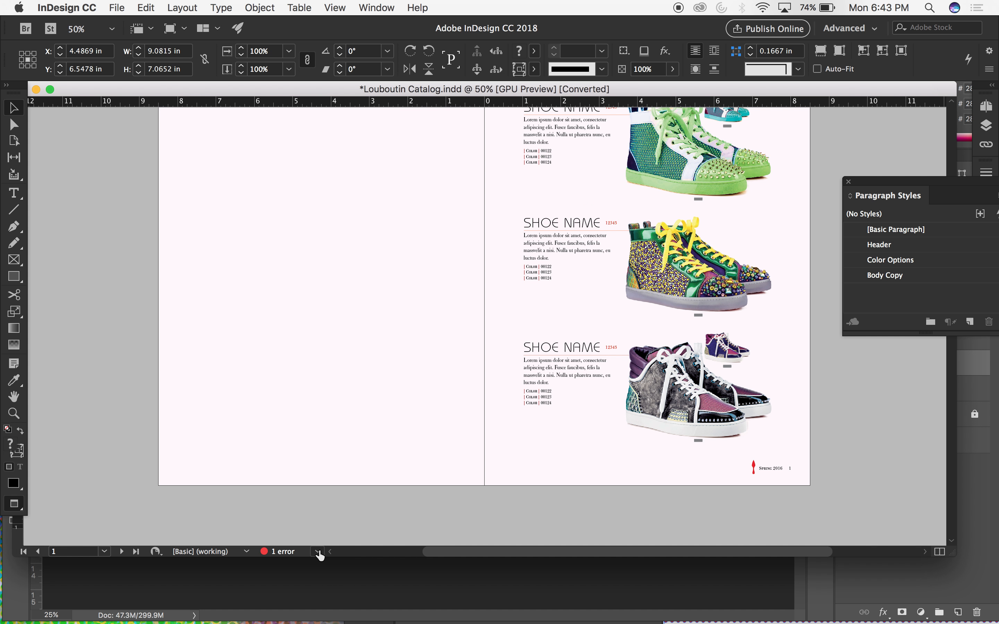
Use Preflight to locate the modified Image Composition Spread.psd link on page 10, and close the error list.
{"action": "left_click", "coordinate": [316, 552]}
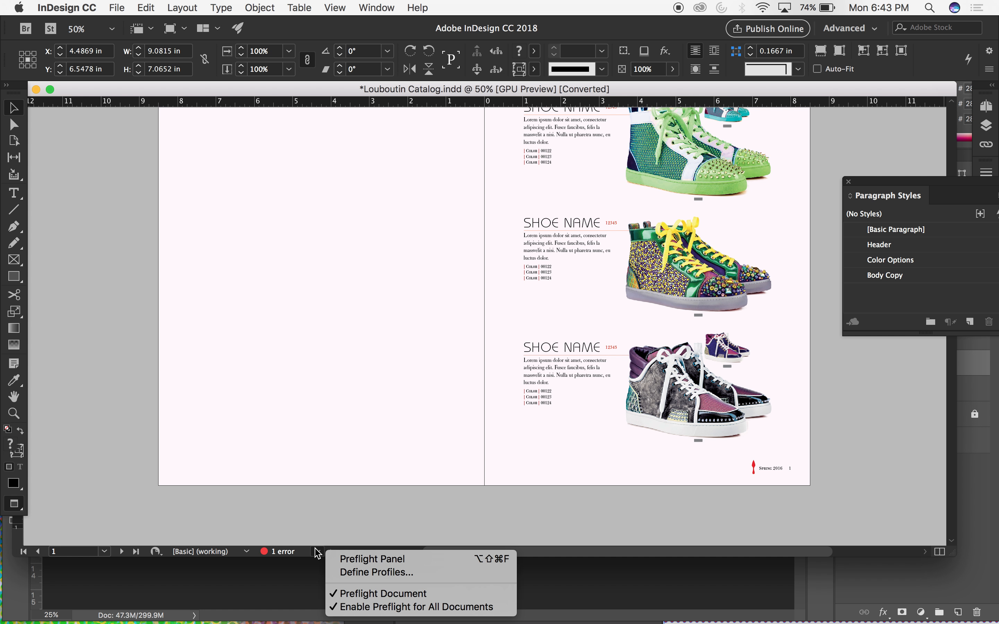
{"action": "left_click", "coordinate": [350, 559]}
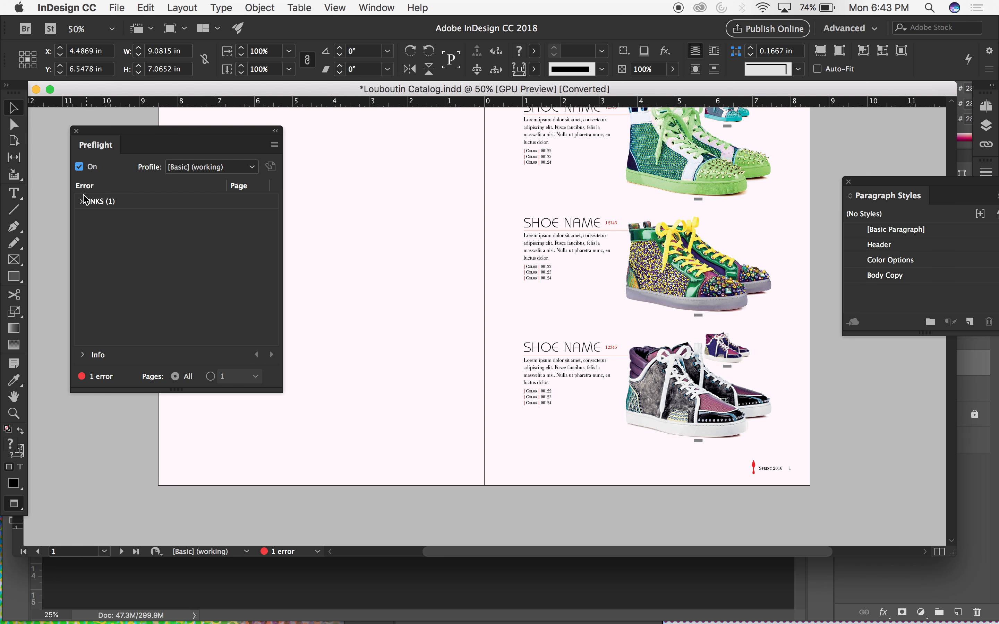
{"action": "left_click", "coordinate": [83, 201]}
{"action": "left_click", "coordinate": [92, 216]}
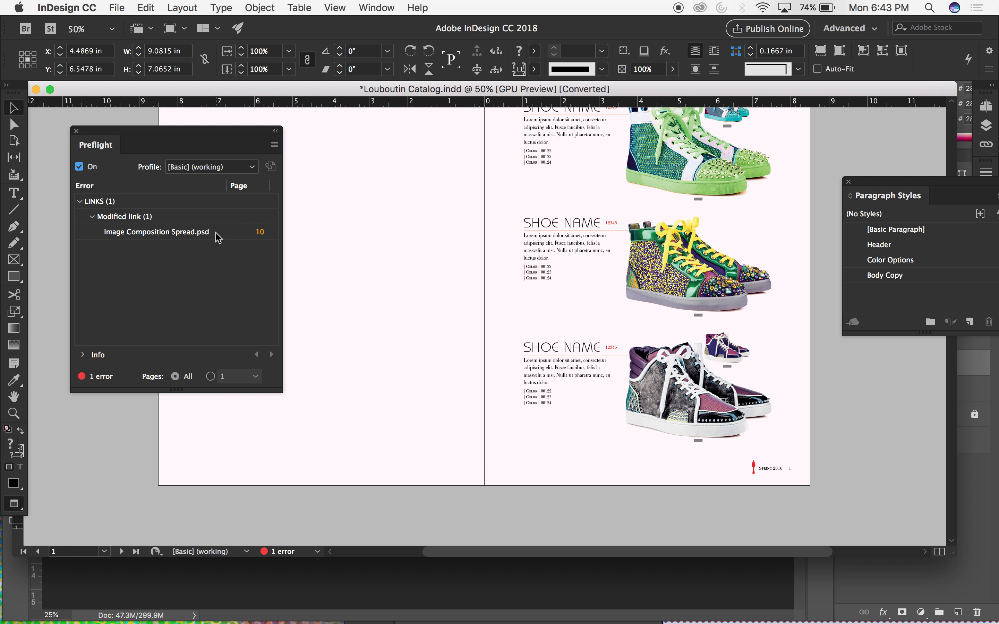
{"action": "left_click", "coordinate": [260, 232]}
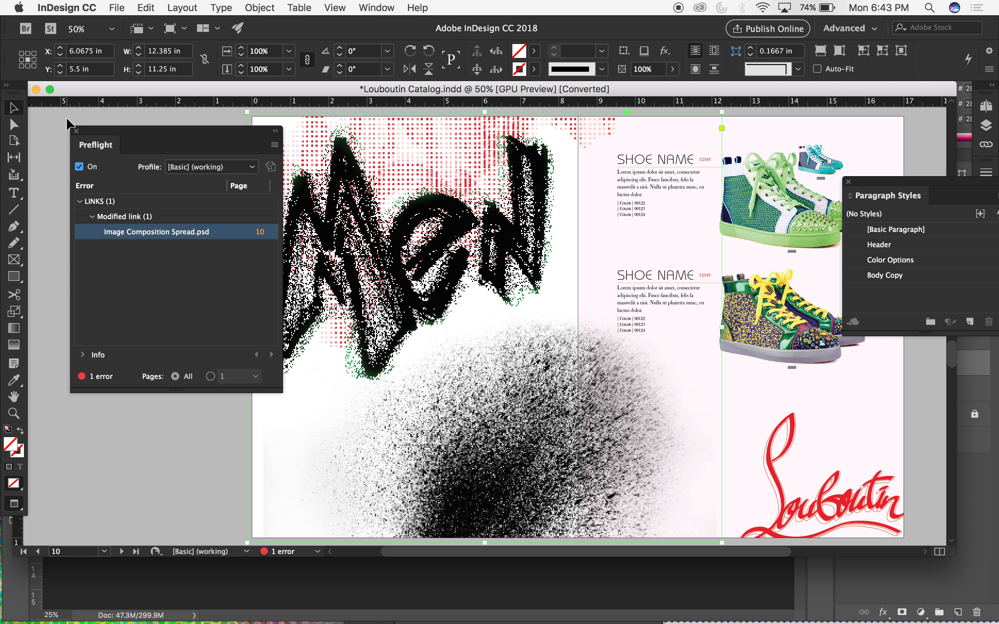
{"action": "left_click", "coordinate": [76, 132]}
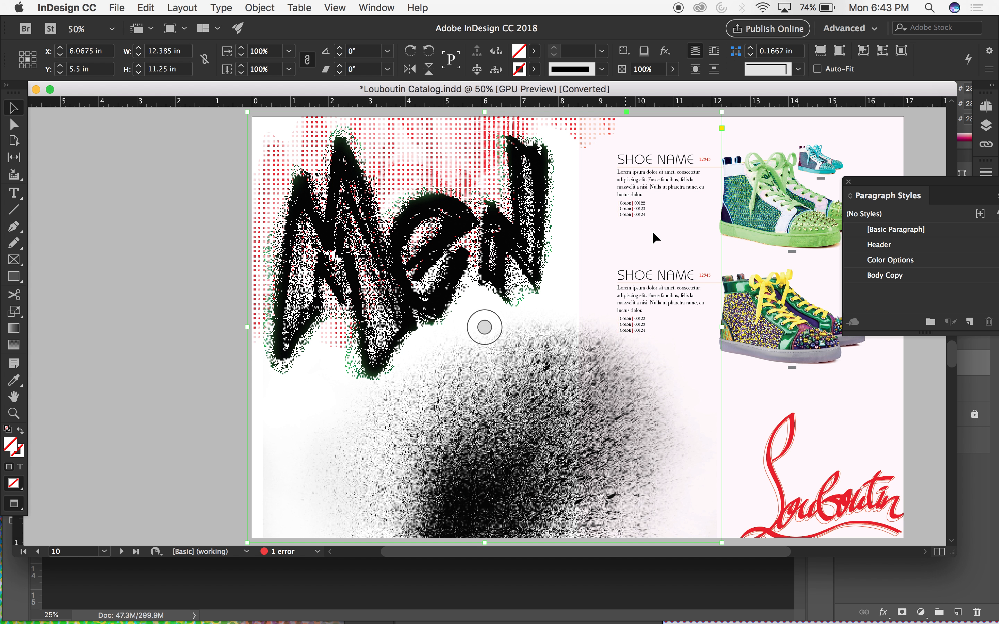
Update the modified Image Composition Spread.psd link and review the refreshed artwork across the page 10 spread.
{"action": "left_click", "coordinate": [986, 144]}
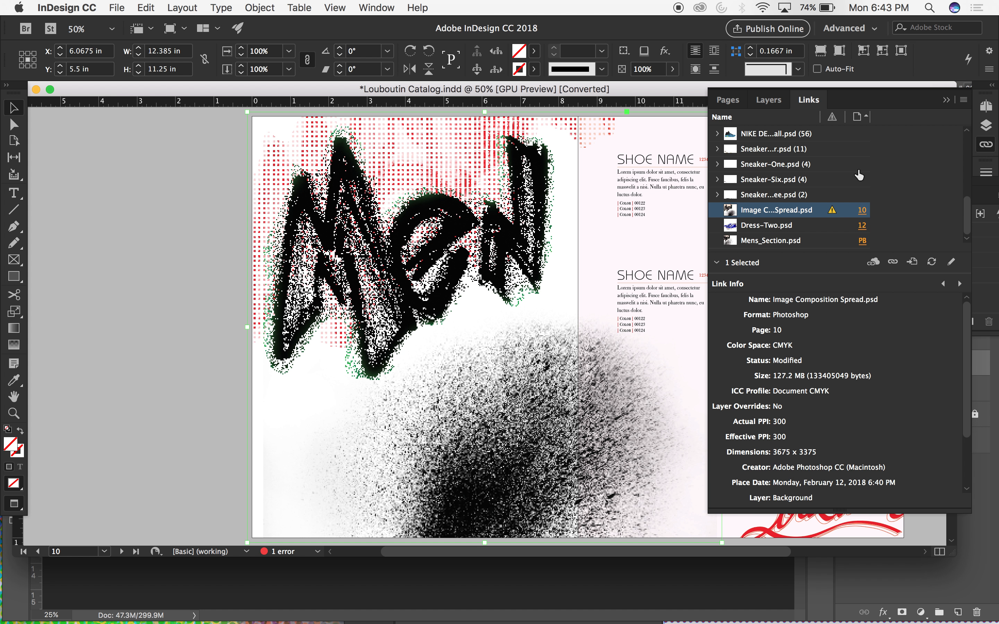
{"action": "left_click", "coordinate": [932, 262]}
{"action": "scroll", "coordinate": [258, 315], "scroll_direction": "down", "scroll_amount": 2}
{"action": "scroll", "coordinate": [259, 316], "scroll_direction": "right", "scroll_amount": 1}
{"action": "scroll", "coordinate": [187, 334], "scroll_direction": "right", "scroll_amount": 3}
{"action": "scroll", "coordinate": [187, 334], "scroll_direction": "up", "scroll_amount": 2}
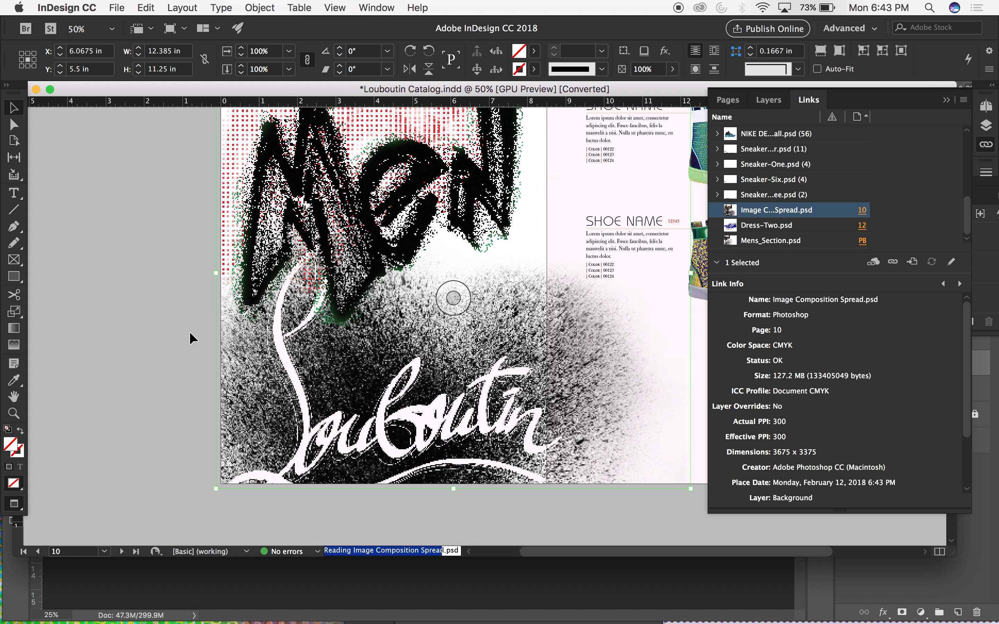
{"action": "key", "text": "super+minus"}
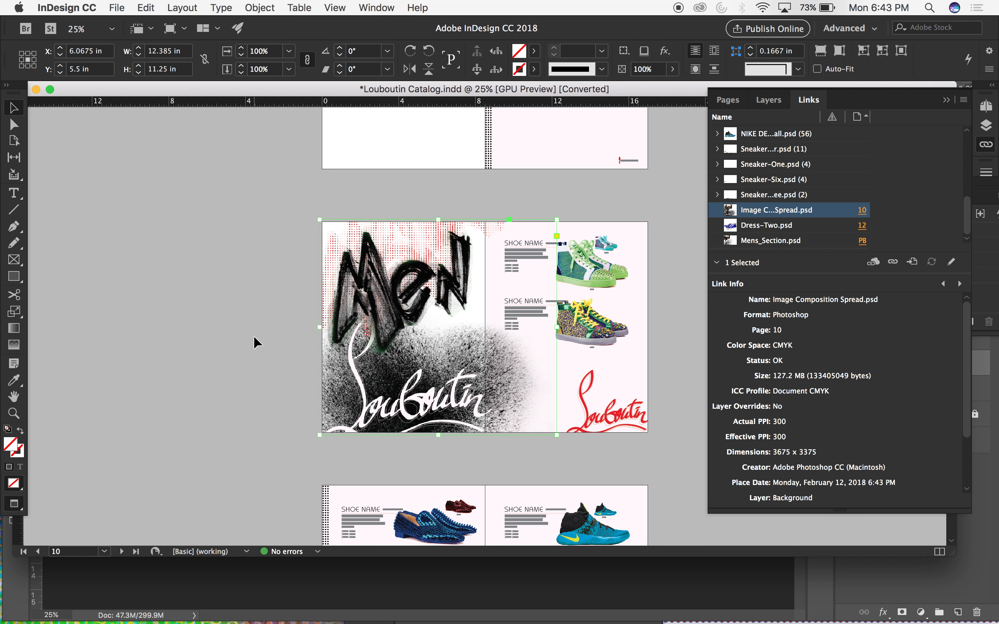
{"action": "scroll", "coordinate": [254, 335], "scroll_direction": "down", "scroll_amount": 1}
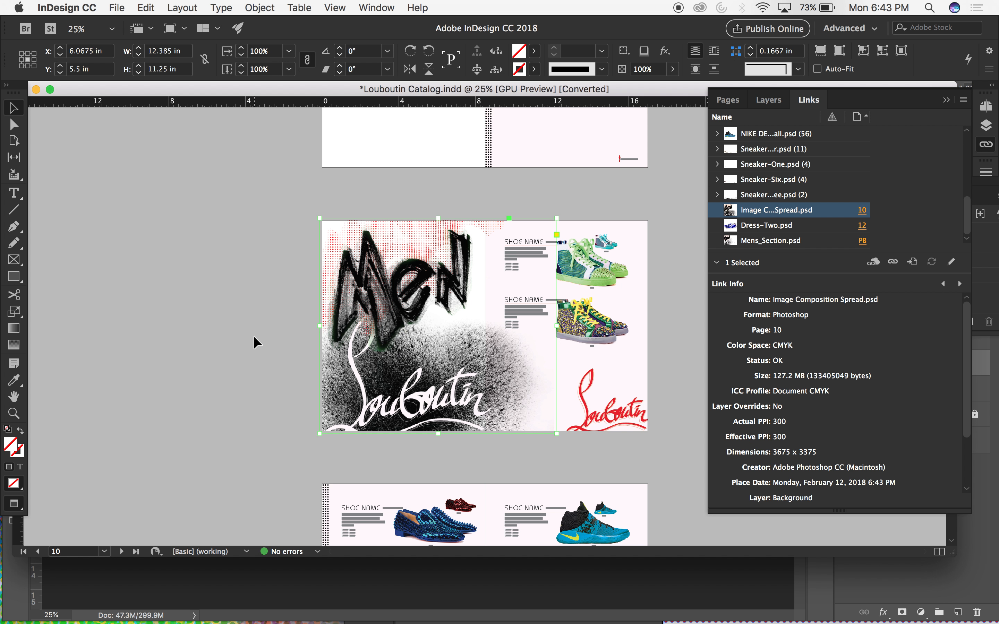
Return to Photoshop and open the Louboutin script's vector smart object for editing in Illustrator, repositioning the window to show its artboard.
{"action": "left_click_drag", "start_coordinate": [187, 90], "coordinate": [488, 99]}
{"action": "left_click", "coordinate": [239, 236]}
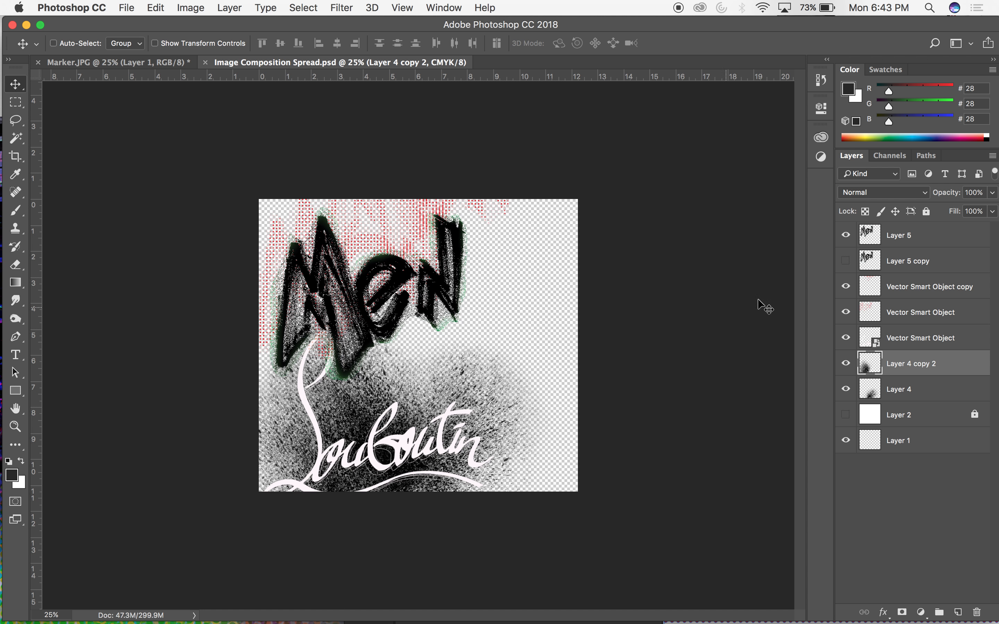
{"action": "left_click", "coordinate": [850, 338]}
{"action": "left_click", "coordinate": [849, 338]}
{"action": "double_click", "coordinate": [866, 343]}
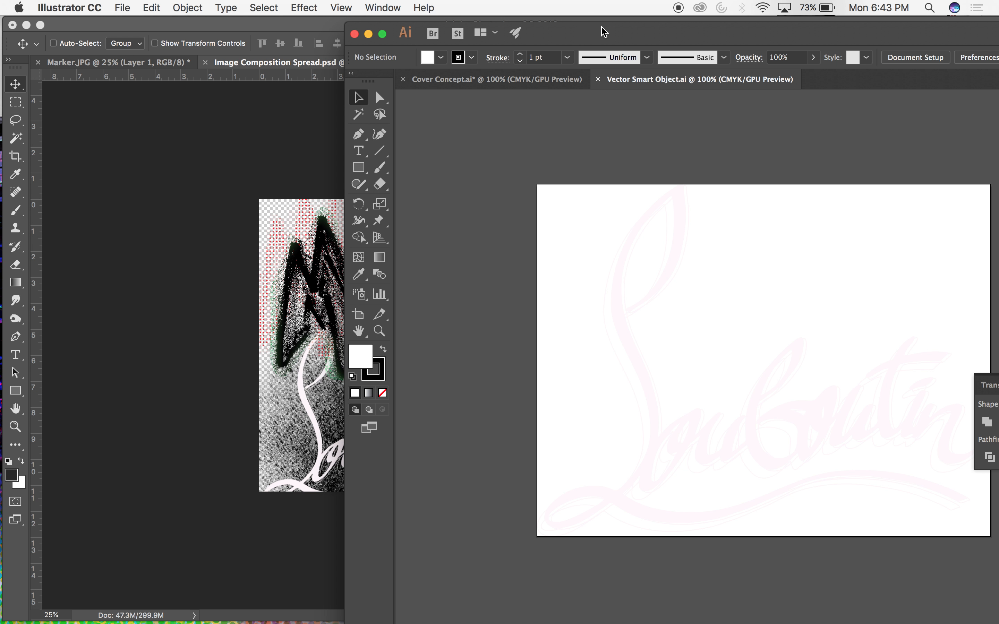
{"action": "left_click_drag", "start_coordinate": [602, 28], "coordinate": [407, 22]}
{"action": "left_click_drag", "start_coordinate": [312, 173], "coordinate": [846, 588]}
{"action": "left_click", "coordinate": [373, 328]}
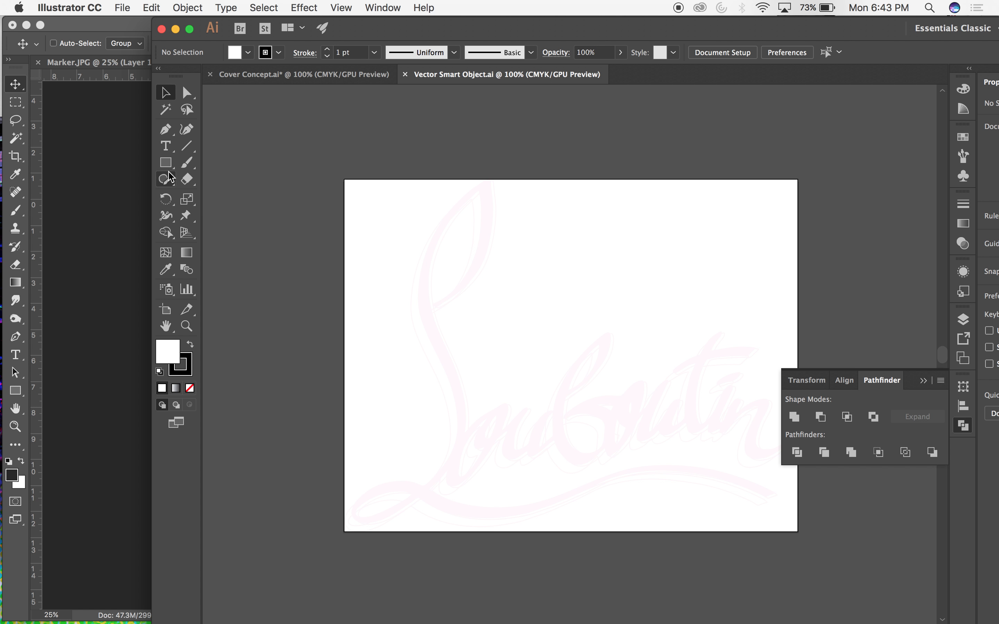
{"action": "left_click", "coordinate": [166, 109]}
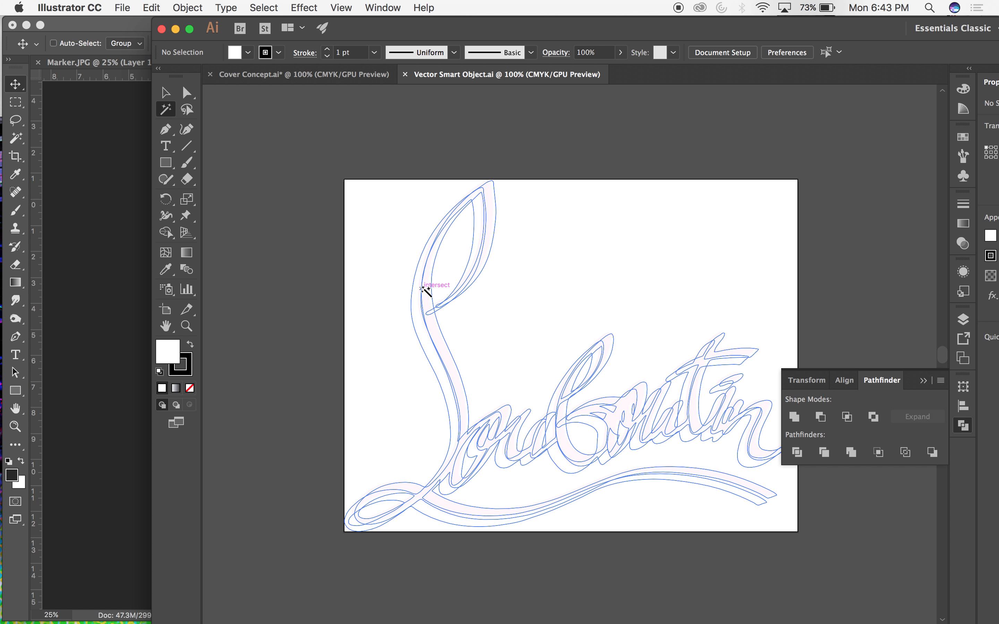
{"action": "left_click", "coordinate": [426, 288]}
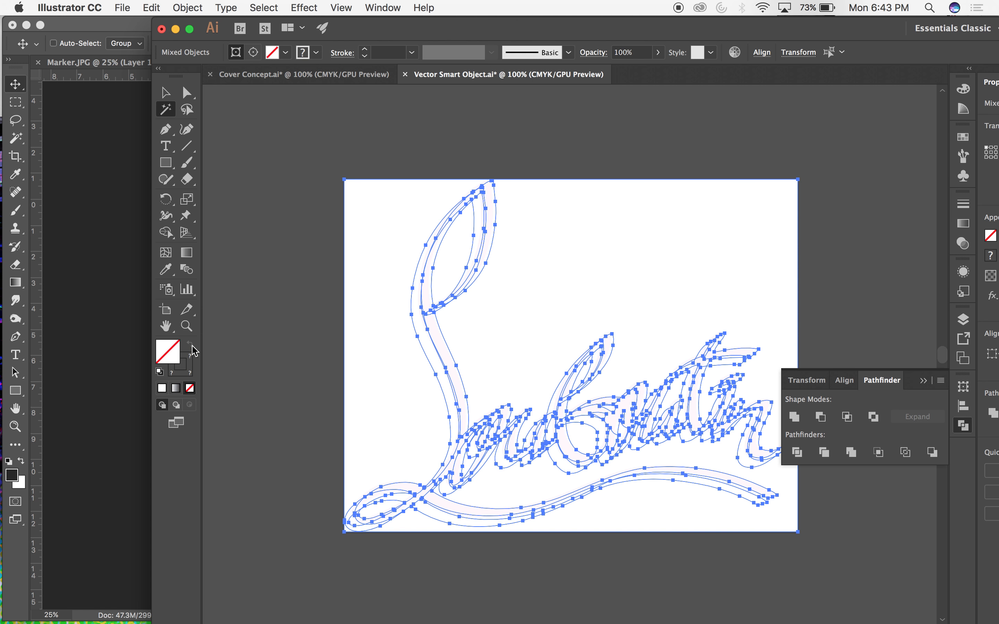
{"action": "key", "text": "v"}
{"action": "left_click", "coordinate": [339, 265]}
{"action": "left_click", "coordinate": [662, 414]}
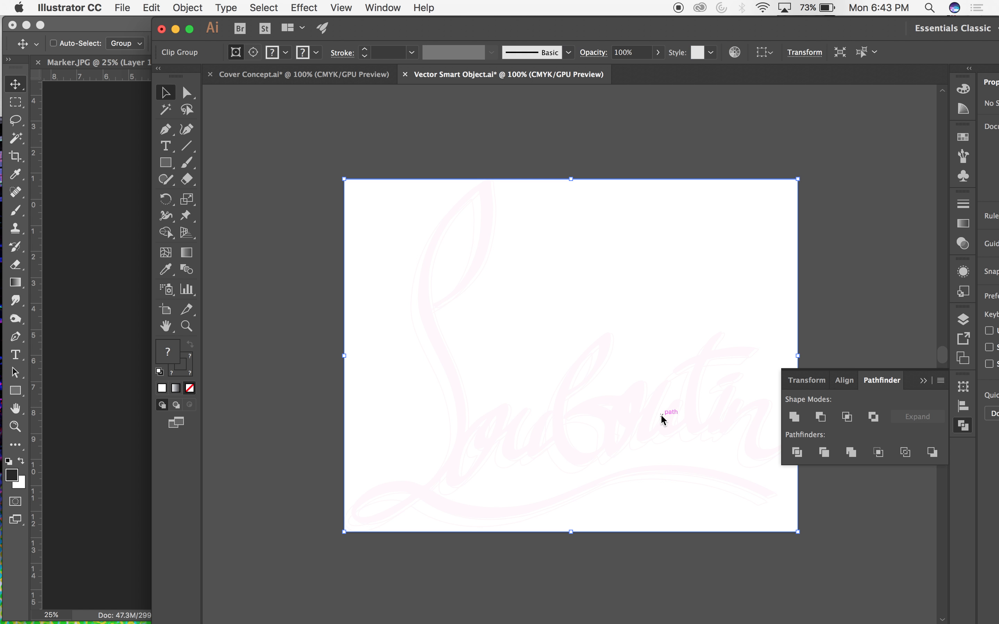
Select the artboard-sized frame path around the Louboutin script and delete it.
{"action": "key", "text": "a"}
{"action": "left_click", "coordinate": [344, 180]}
{"action": "left_click", "coordinate": [315, 162]}
{"action": "left_click_drag", "start_coordinate": [320, 161], "coordinate": [354, 201]}
{"action": "key", "text": "Delete"}
{"action": "key", "text": "Delete"}
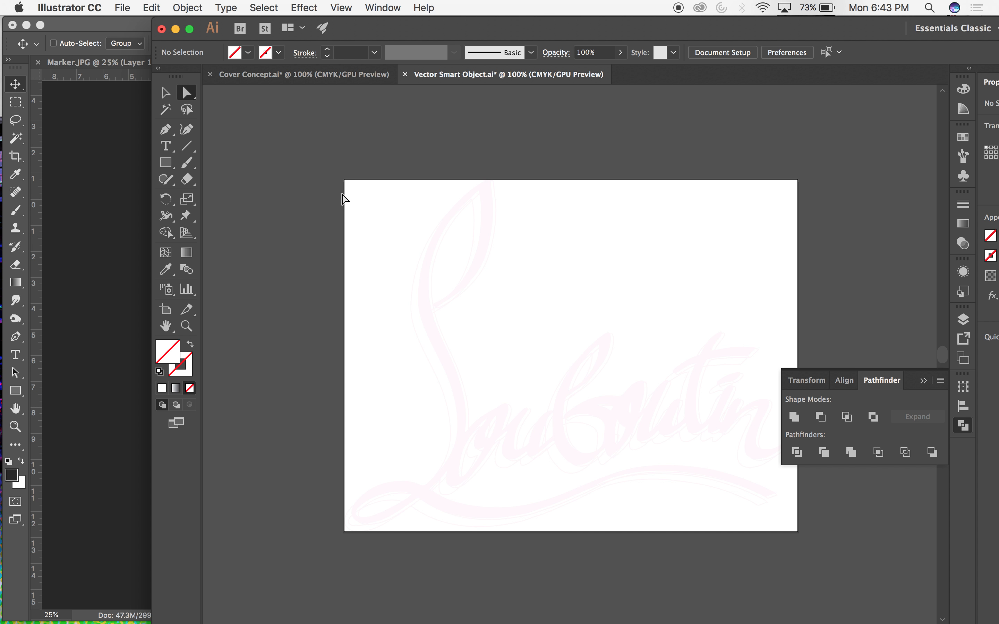
Fill the entire Louboutin script with the [Registration] black swatch, save the smart object, and return to Photoshop.
{"action": "key", "text": "super+a"}
{"action": "key", "text": "v"}
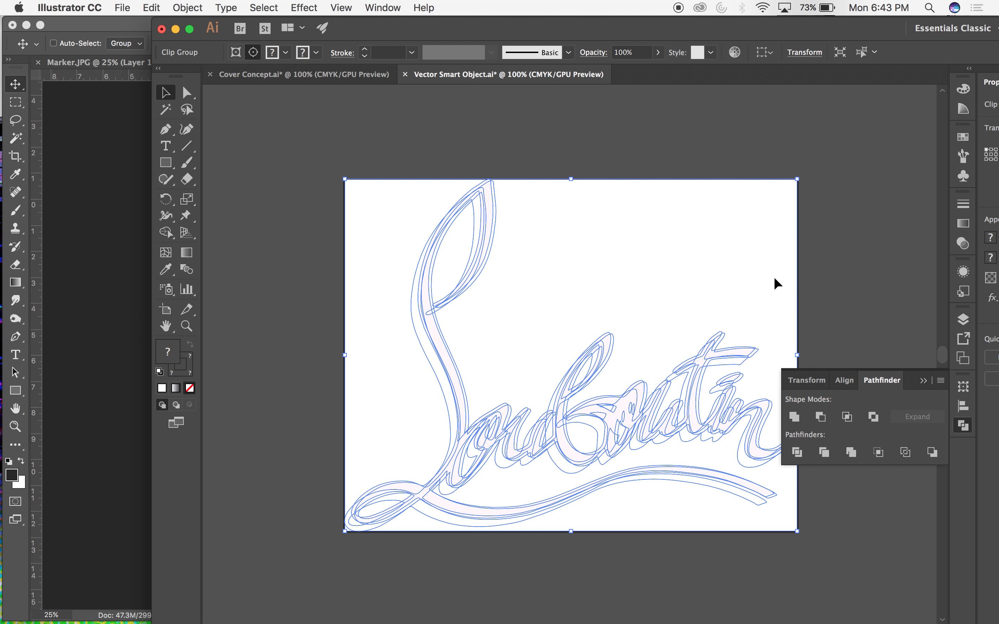
{"action": "left_click", "coordinate": [963, 138]}
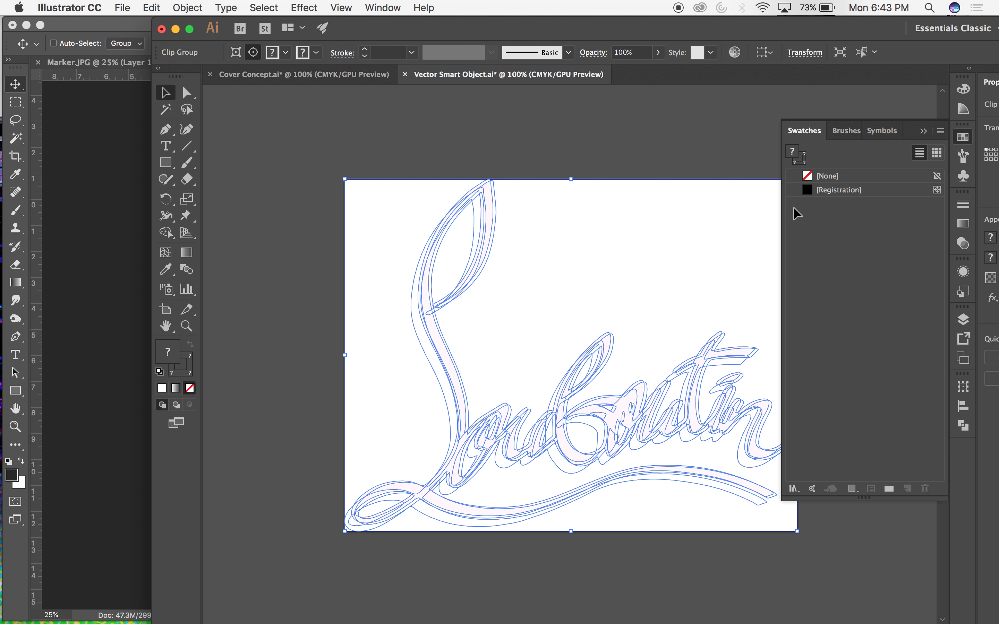
{"action": "left_click", "coordinate": [874, 194]}
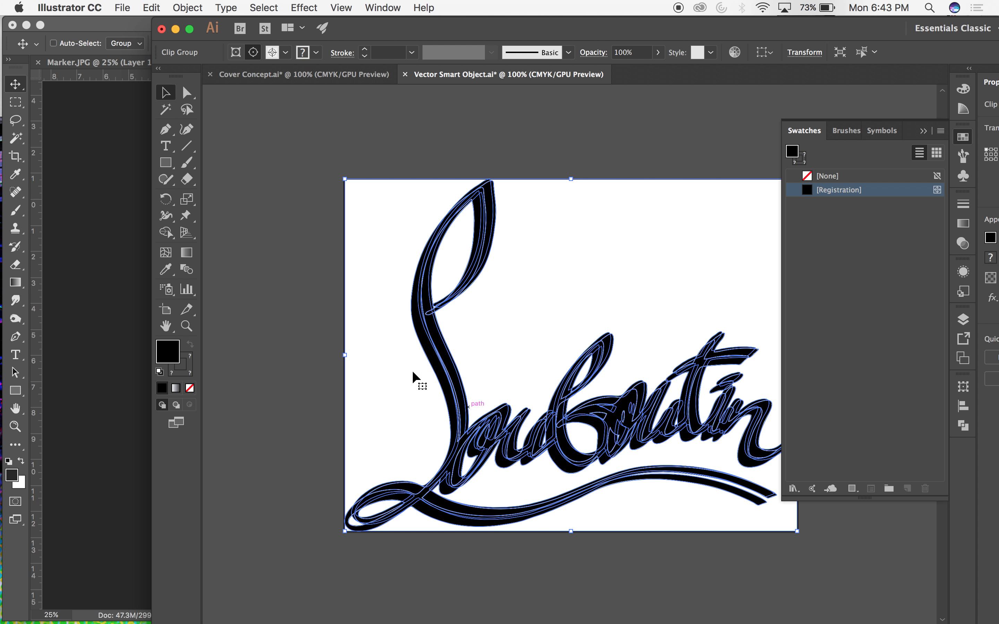
{"action": "left_click", "coordinate": [214, 323]}
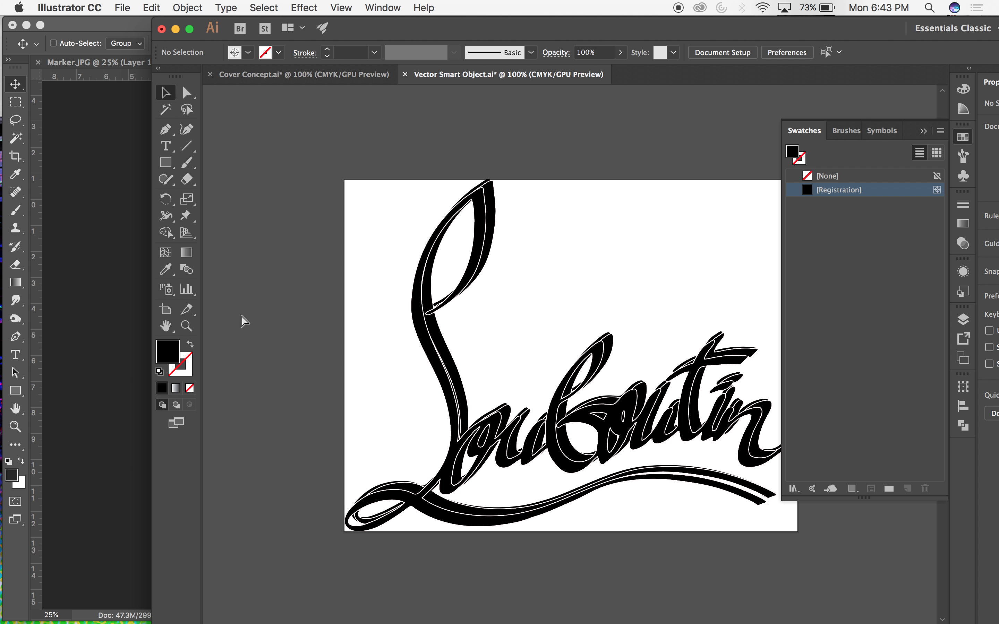
{"action": "left_click", "coordinate": [122, 308]}
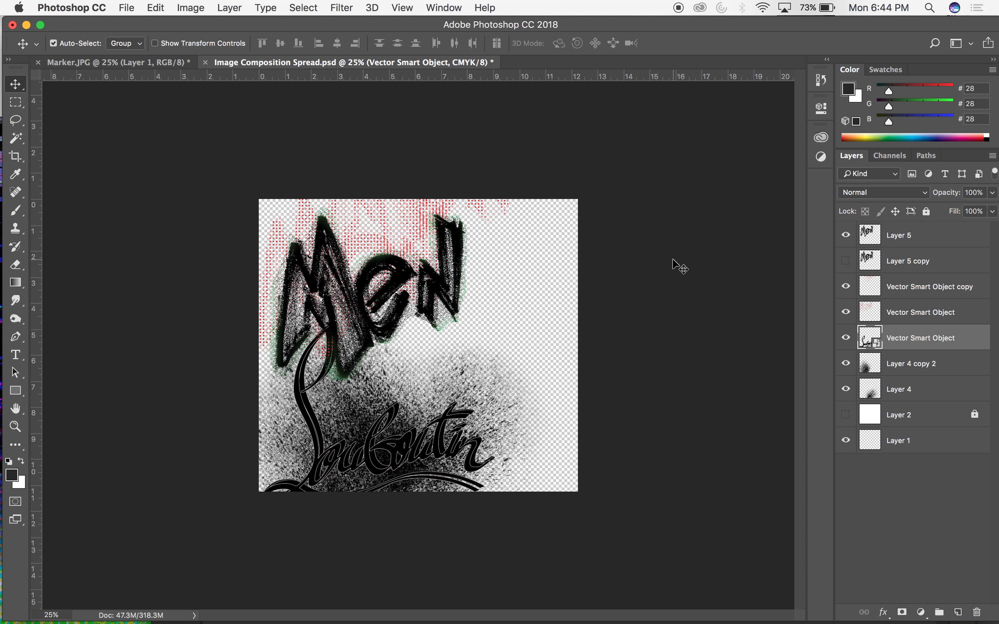
Save the composition, switch to InDesign, uncover the link controls and update the modified Image Composition Spread.psd link.
{"action": "key", "text": "super+s"}
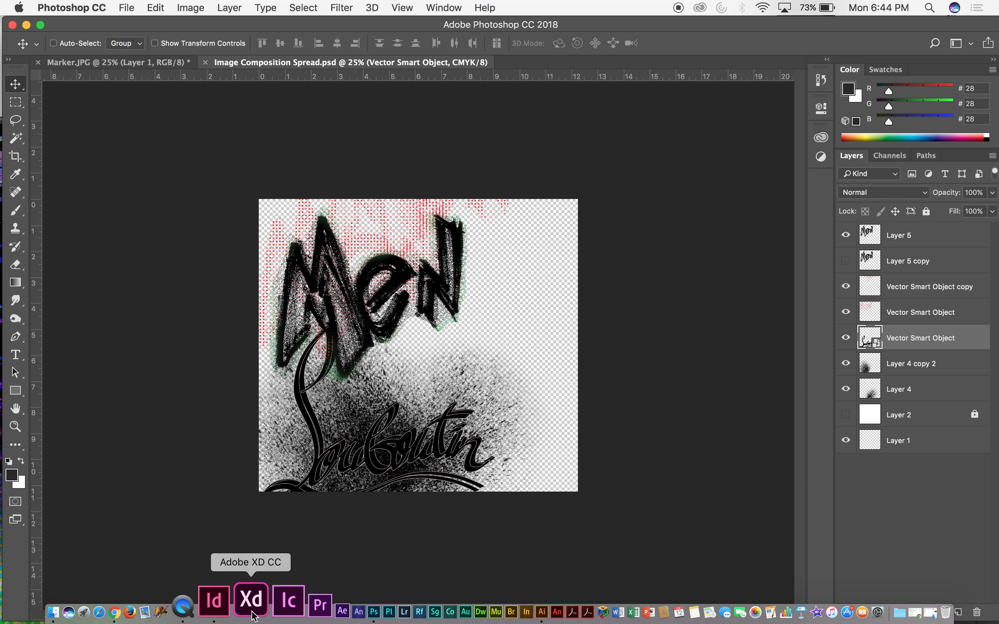
{"action": "left_click", "coordinate": [238, 607]}
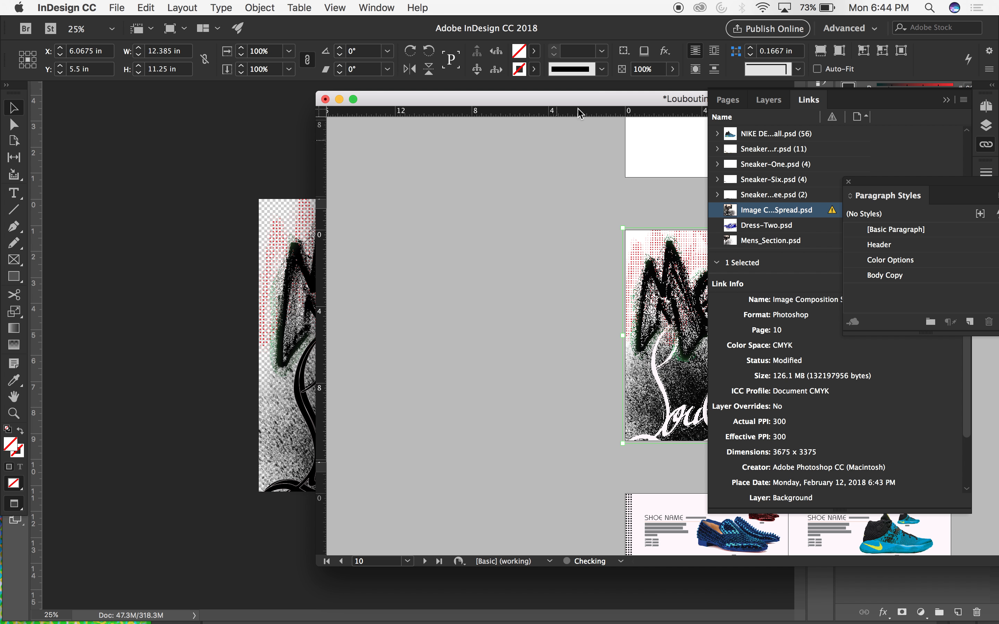
{"action": "left_click_drag", "start_coordinate": [601, 95], "coordinate": [358, 92]}
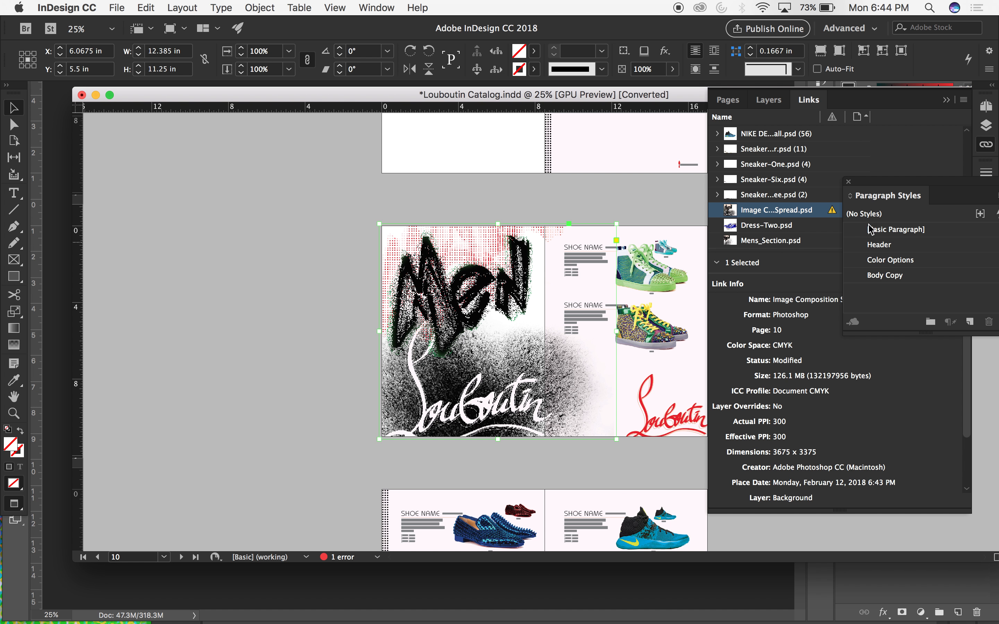
{"action": "left_click_drag", "start_coordinate": [894, 184], "coordinate": [823, 392]}
{"action": "left_click", "coordinate": [930, 264]}
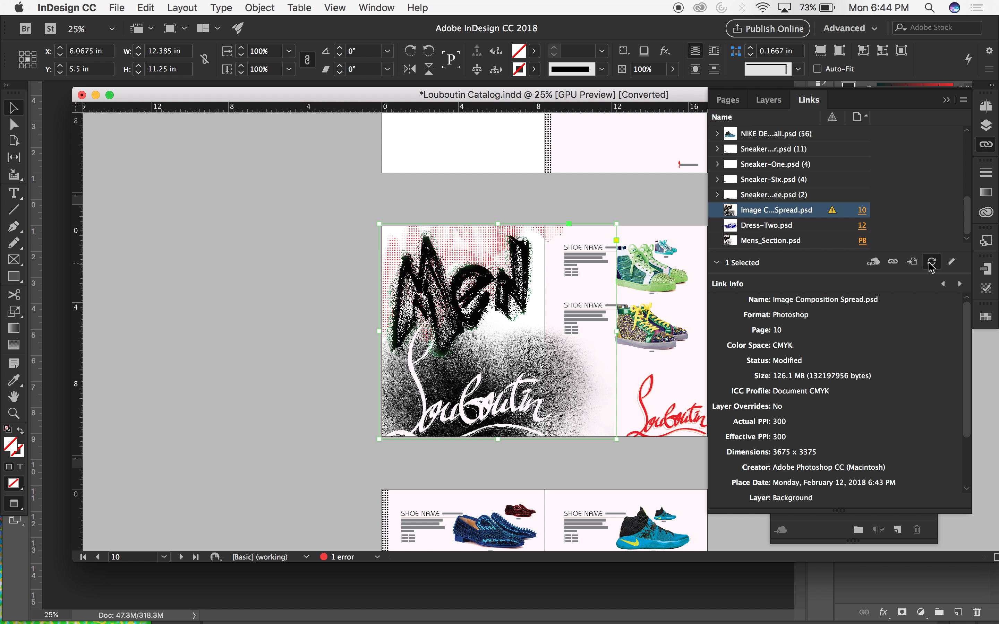
{"action": "left_click", "coordinate": [274, 384]}
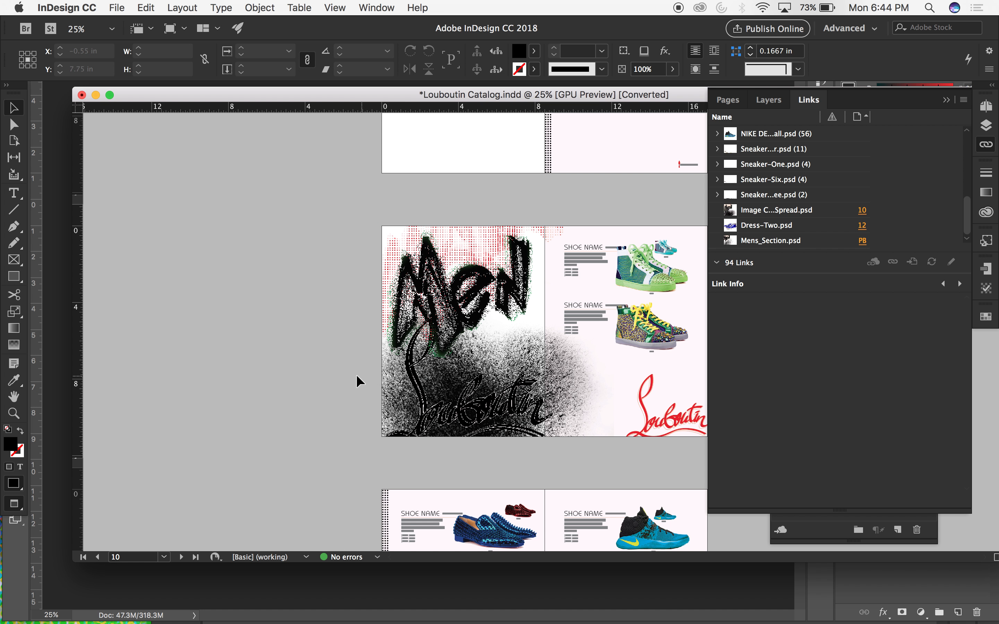
Switch back to Illustrator, undo the script's black fill, save the smart object, and save the composition in Photoshop.
{"action": "key", "text": "super+Tab"}
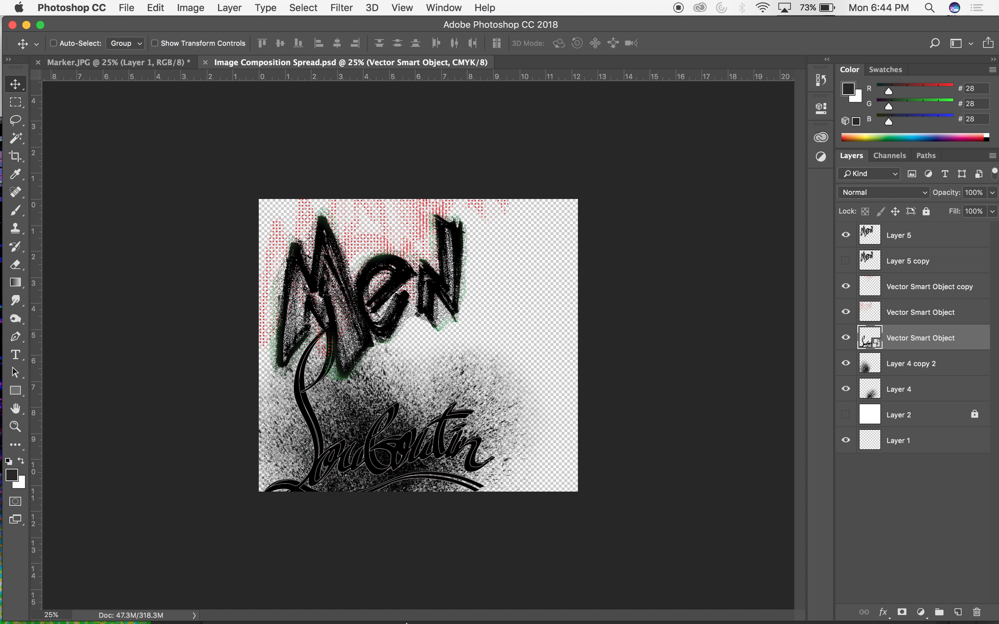
{"action": "left_click", "coordinate": [497, 608]}
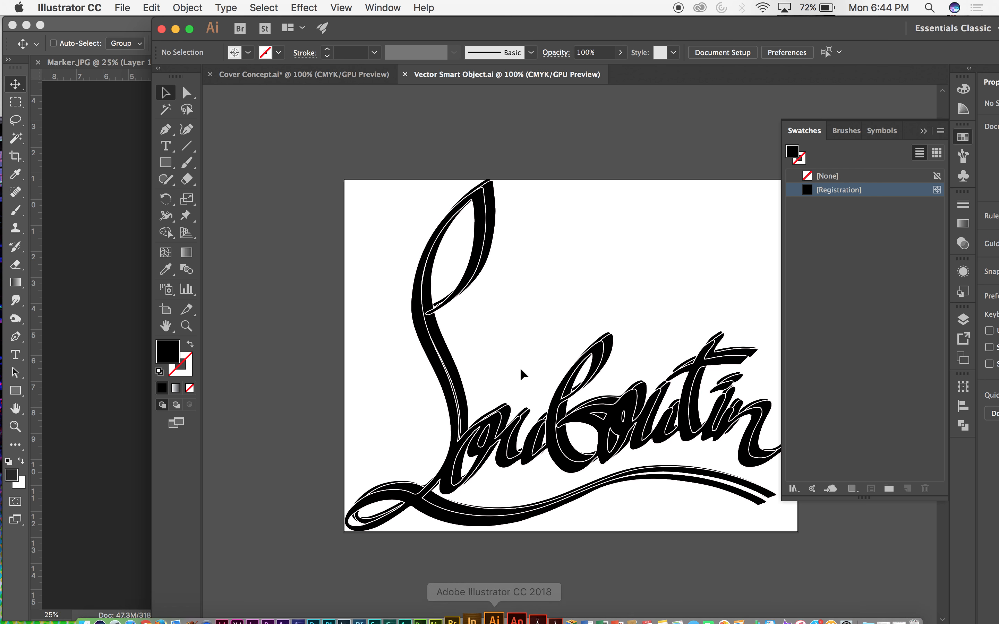
{"action": "left_click", "coordinate": [499, 250]}
{"action": "left_click", "coordinate": [450, 137]}
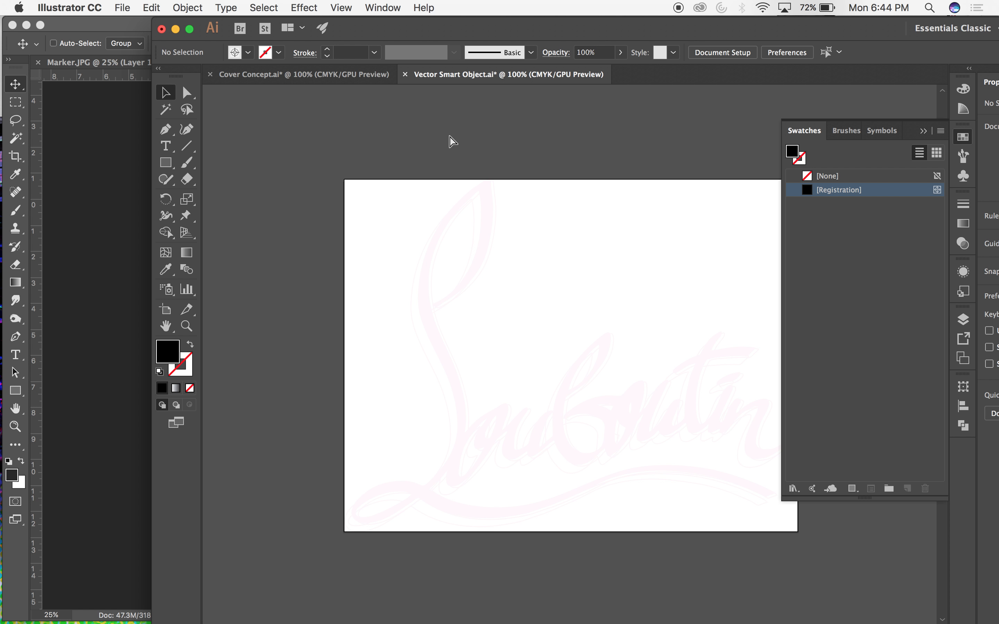
{"action": "left_click", "coordinate": [85, 282]}
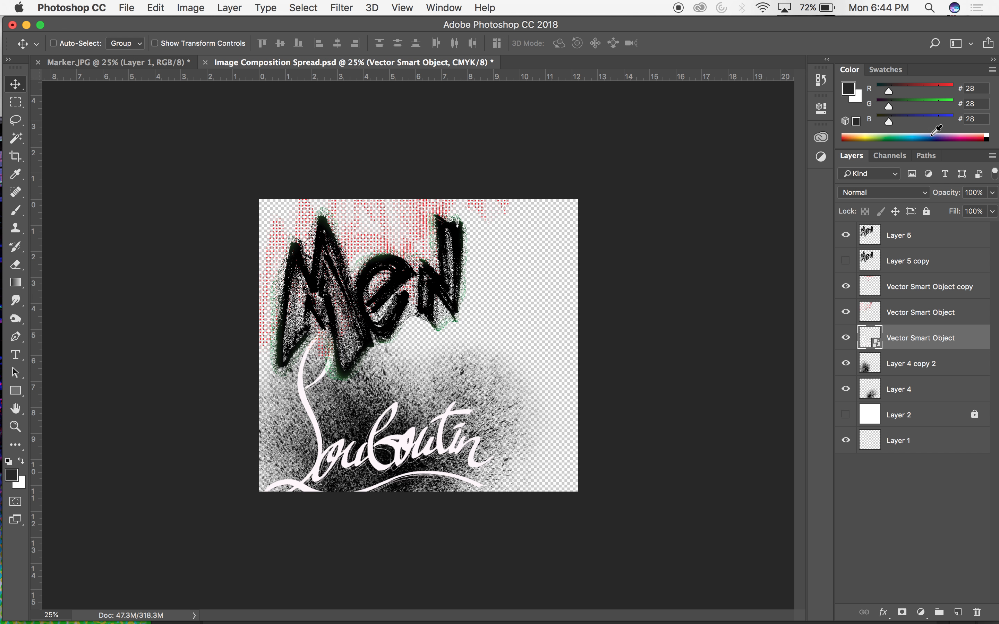
{"action": "key", "text": "super+s"}
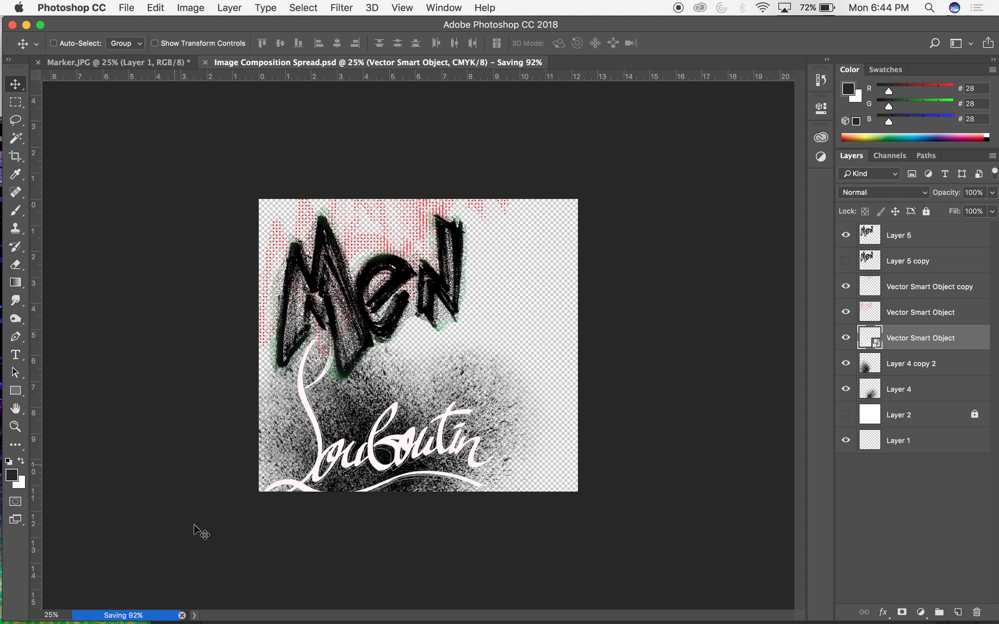
Switch to InDesign and update the Image Composition Spread.psd link with the restored pale script artwork.
{"action": "mouse_move", "coordinate": [237, 622]}
{"action": "left_click", "coordinate": [236, 600]}
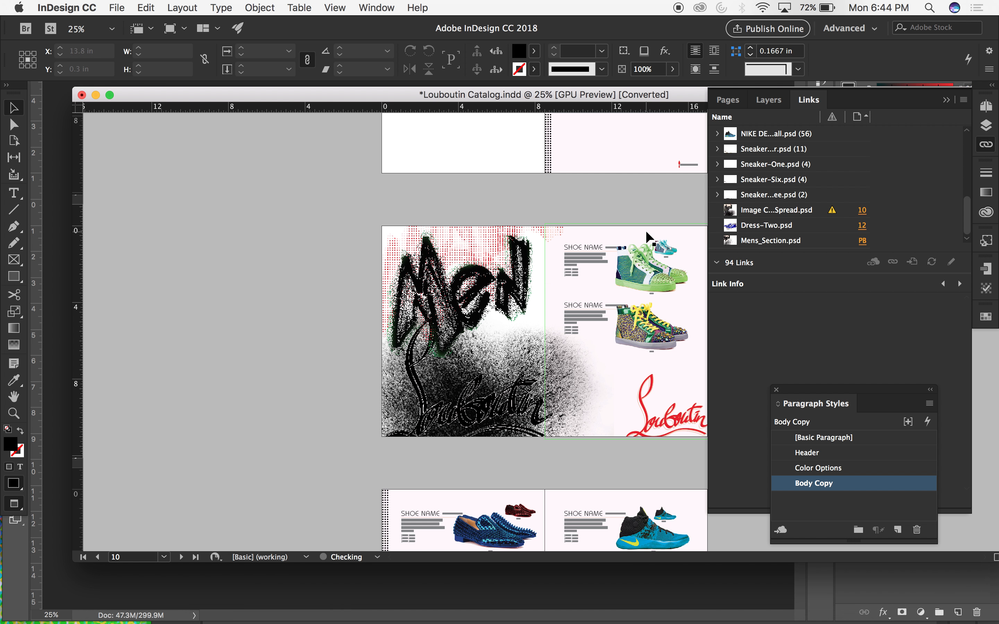
{"action": "left_click", "coordinate": [795, 215]}
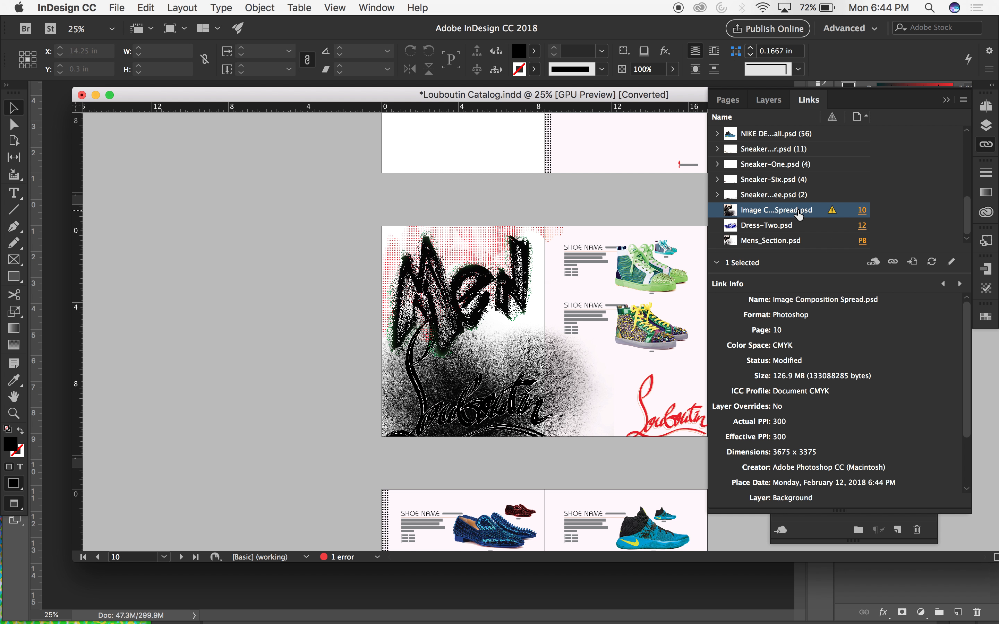
{"action": "left_click", "coordinate": [931, 261]}
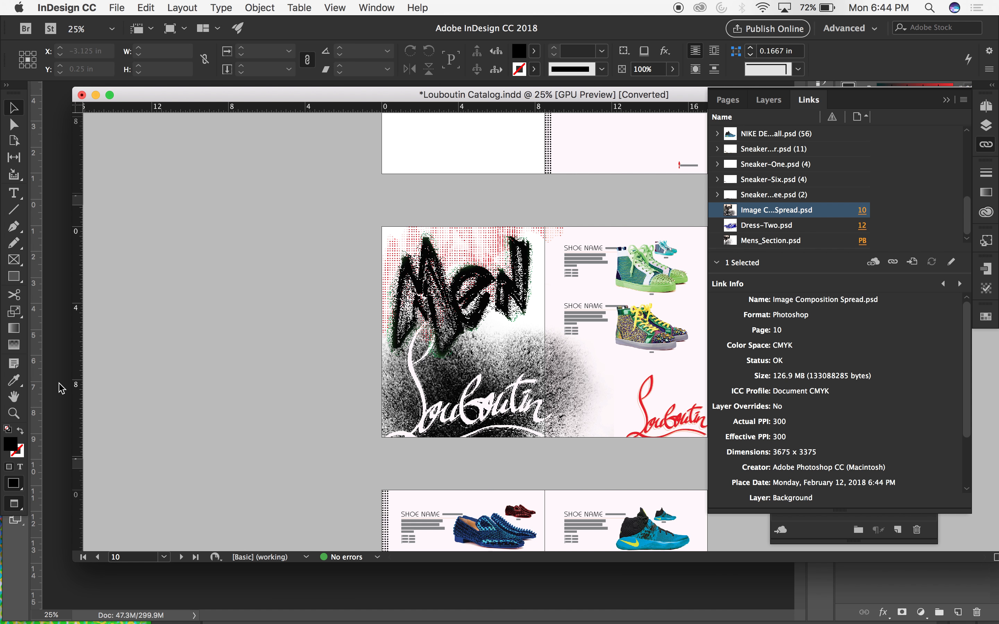
In Photoshop, toggle the visibility of Layer 4 copy 2, Layer 4 and the Louboutin script layer to compare their contributions.
{"action": "left_click", "coordinate": [56, 397]}
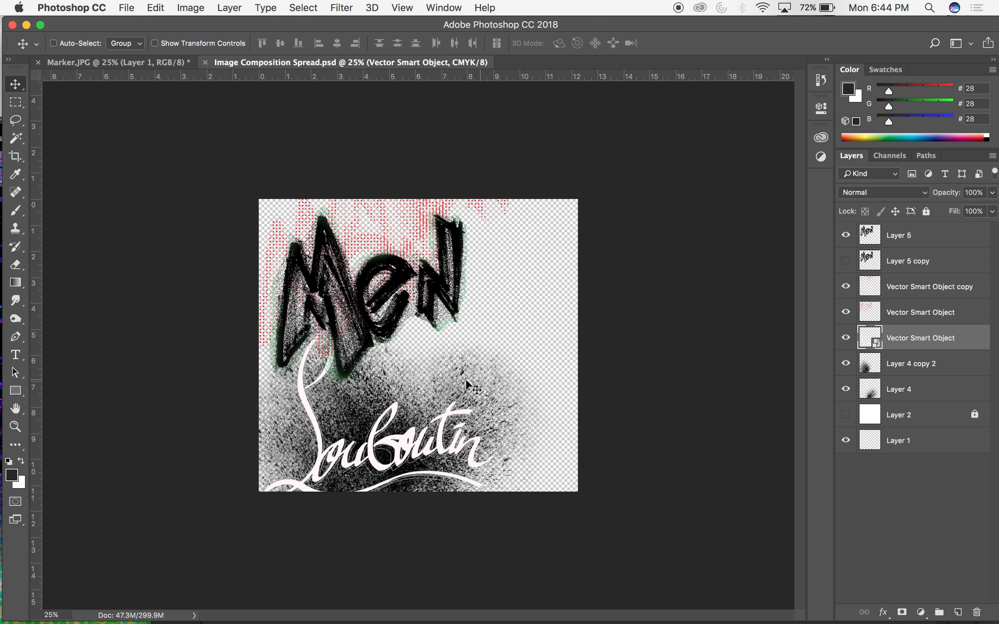
{"action": "left_click", "coordinate": [846, 365]}
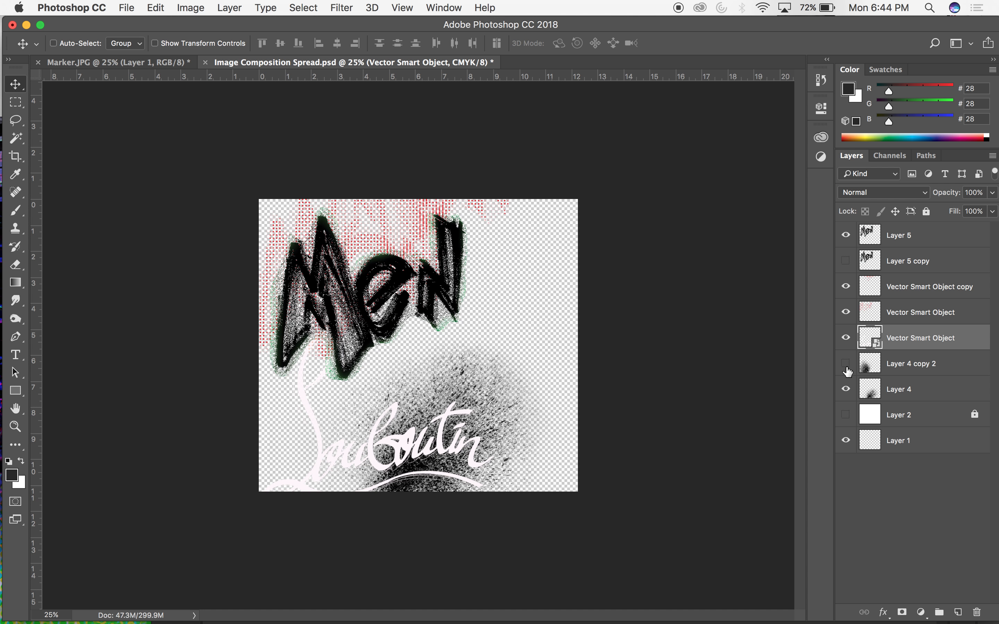
{"action": "left_click", "coordinate": [846, 388]}
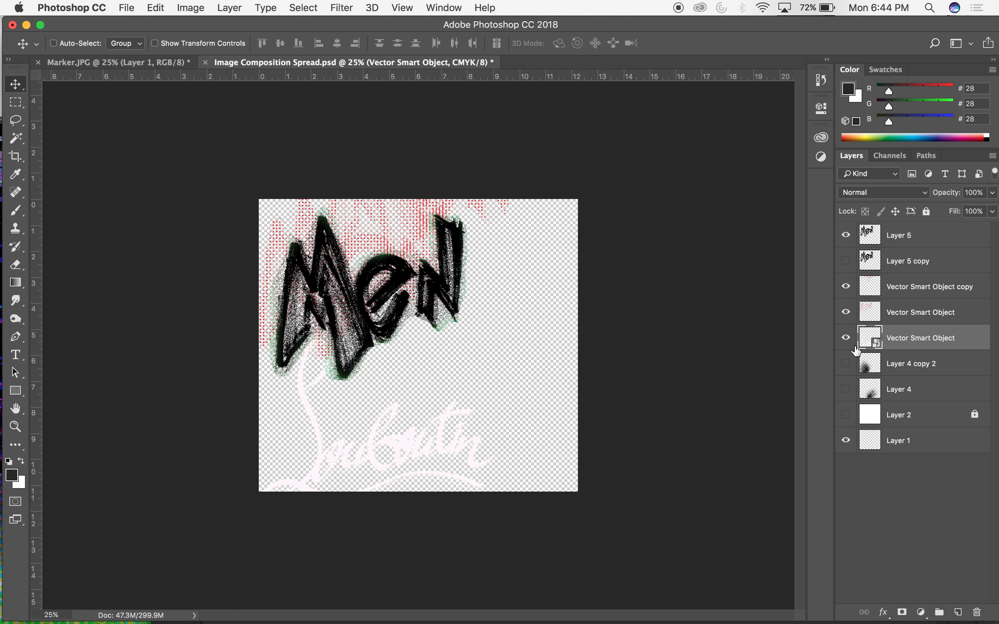
{"action": "left_click", "coordinate": [846, 338]}
{"action": "left_click", "coordinate": [845, 363]}
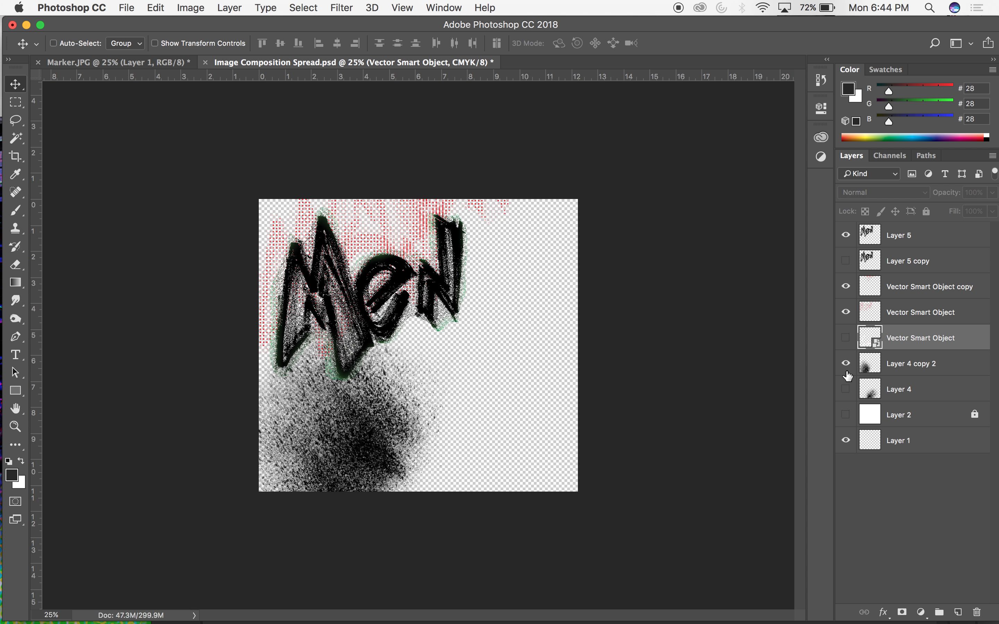
{"action": "left_click", "coordinate": [846, 389]}
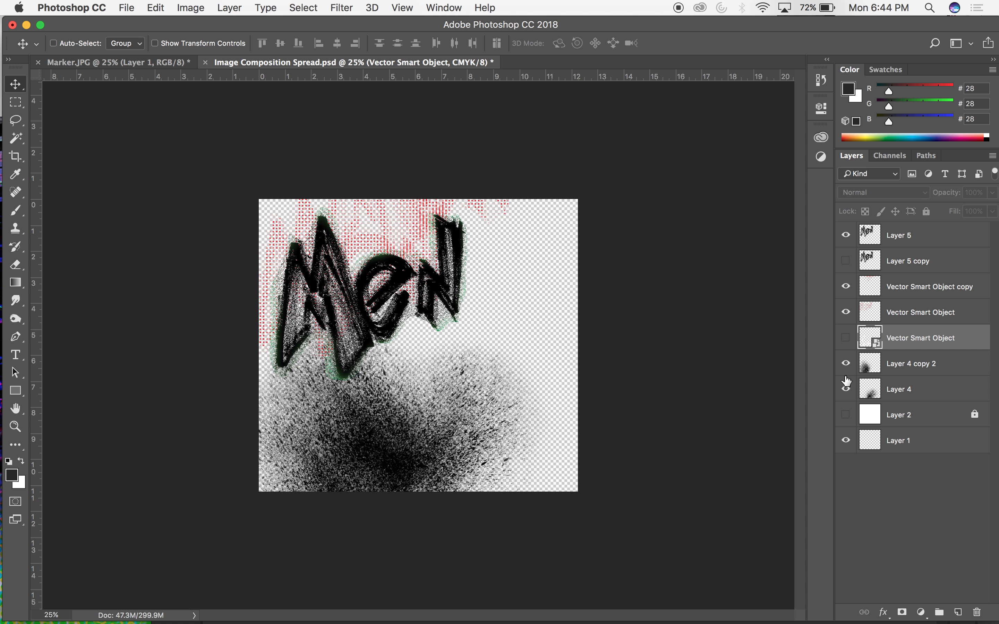
{"action": "left_click", "coordinate": [846, 338]}
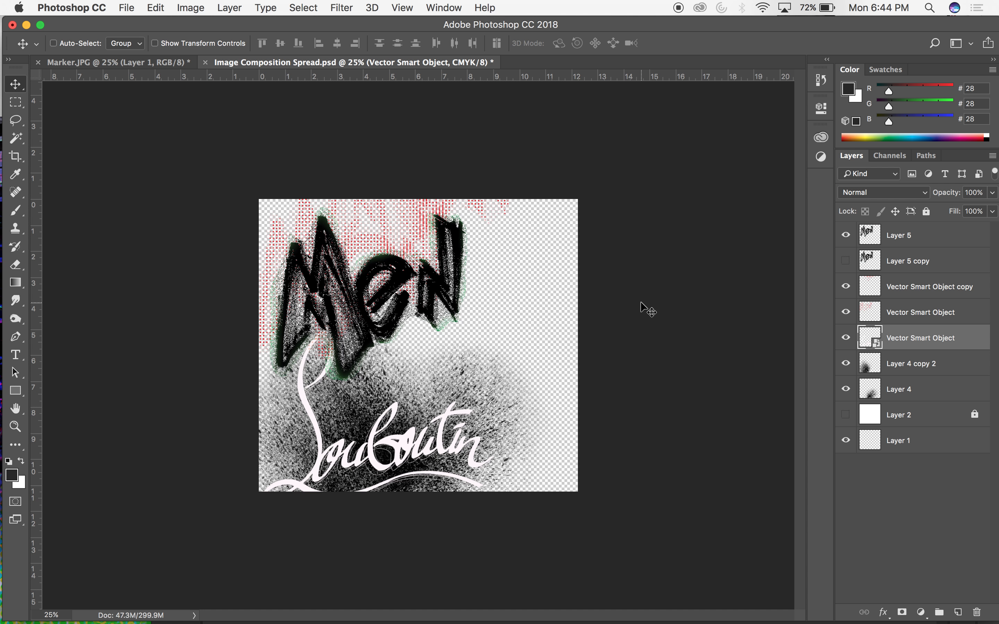
Save the composition and update its Image Composition Spread.psd link in the InDesign catalog.
{"action": "key", "text": "super+s"}
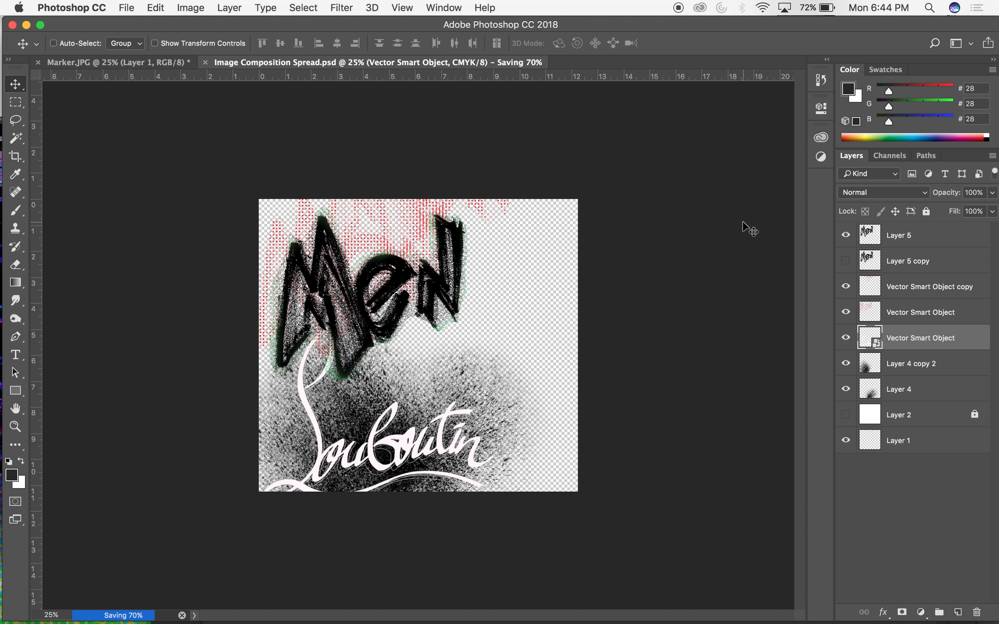
{"action": "mouse_move", "coordinate": [152, 612]}
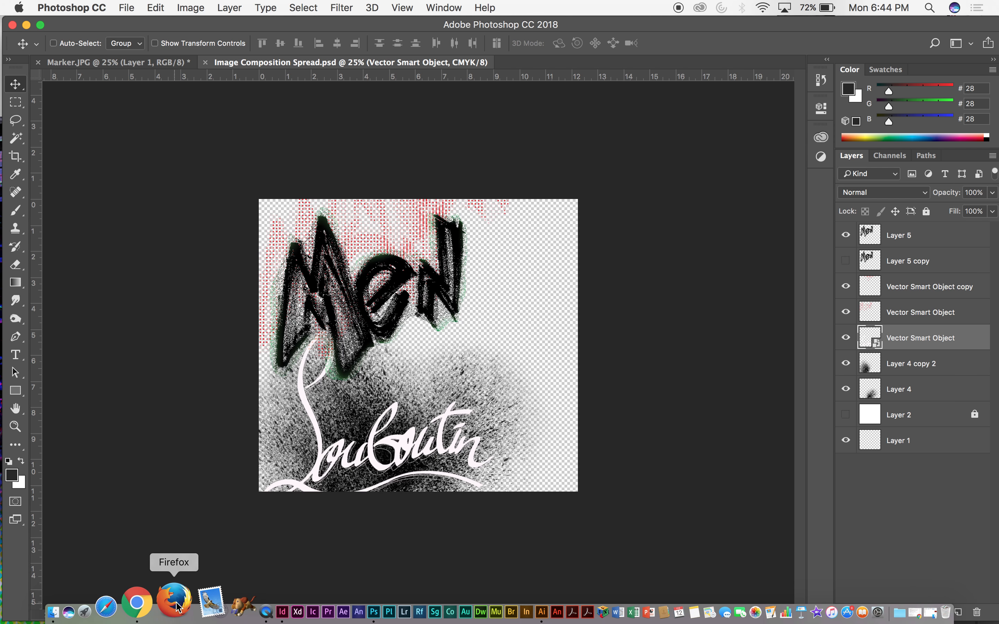
{"action": "left_click", "coordinate": [232, 605]}
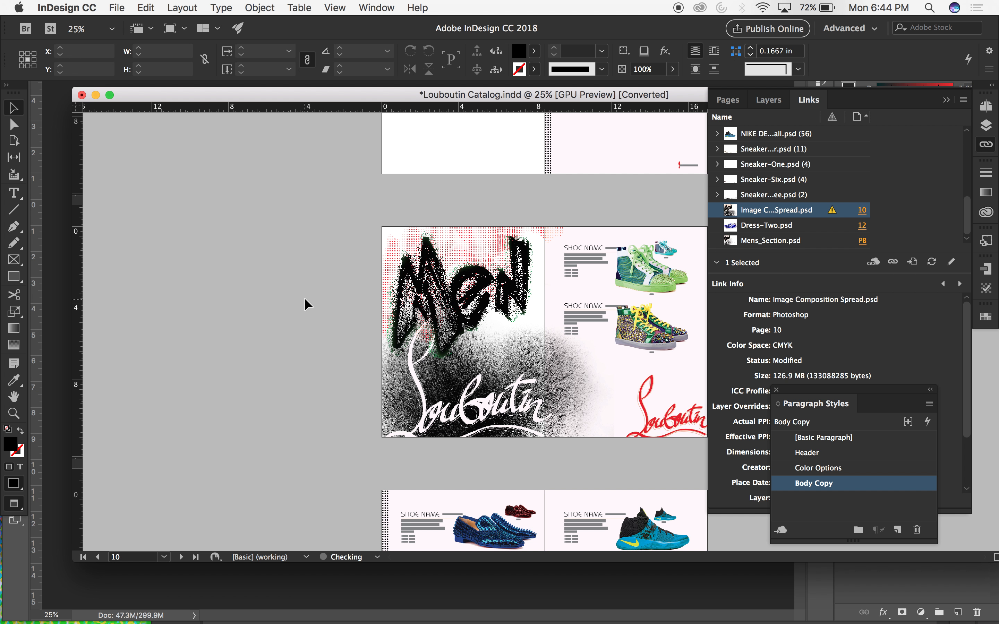
{"action": "left_click", "coordinate": [932, 262]}
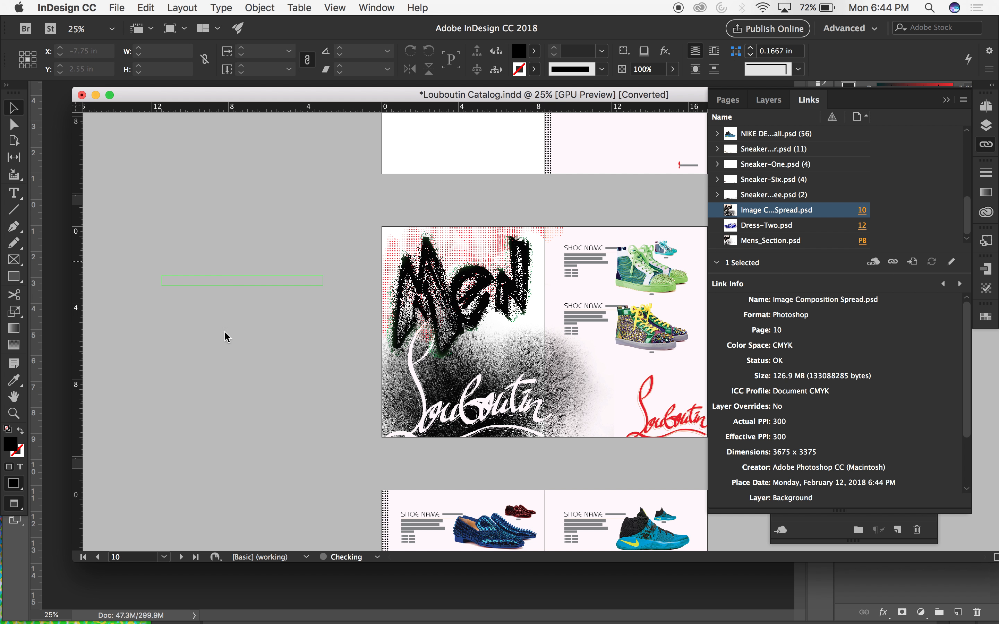
Inspect the Men spread at 50%, reposition and enlarge the catalog window, and return the view to 25%.
{"action": "key", "text": "super+equal"}
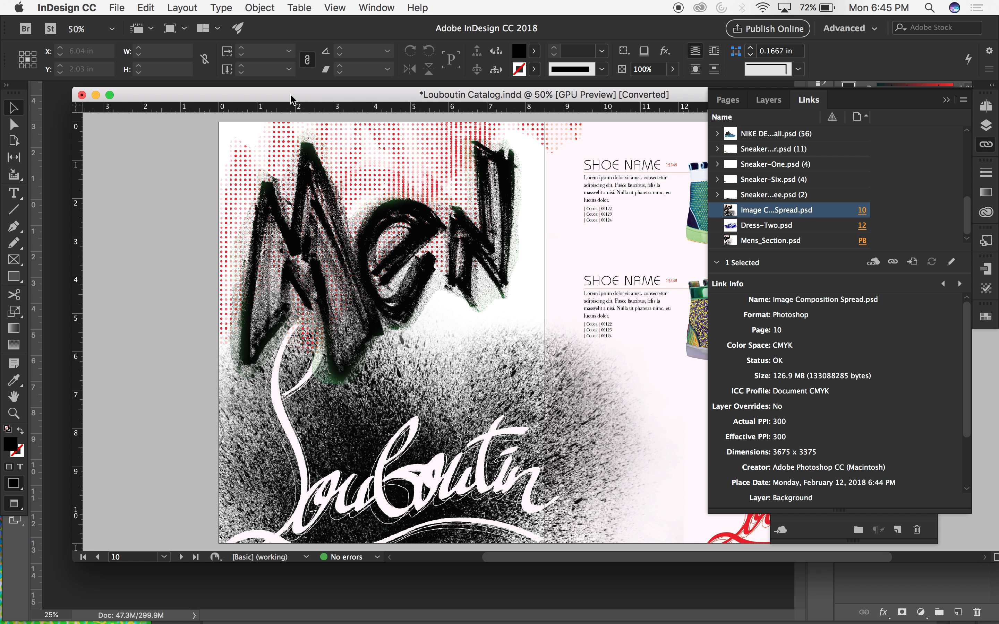
{"action": "left_click_drag", "start_coordinate": [291, 99], "coordinate": [257, 96]}
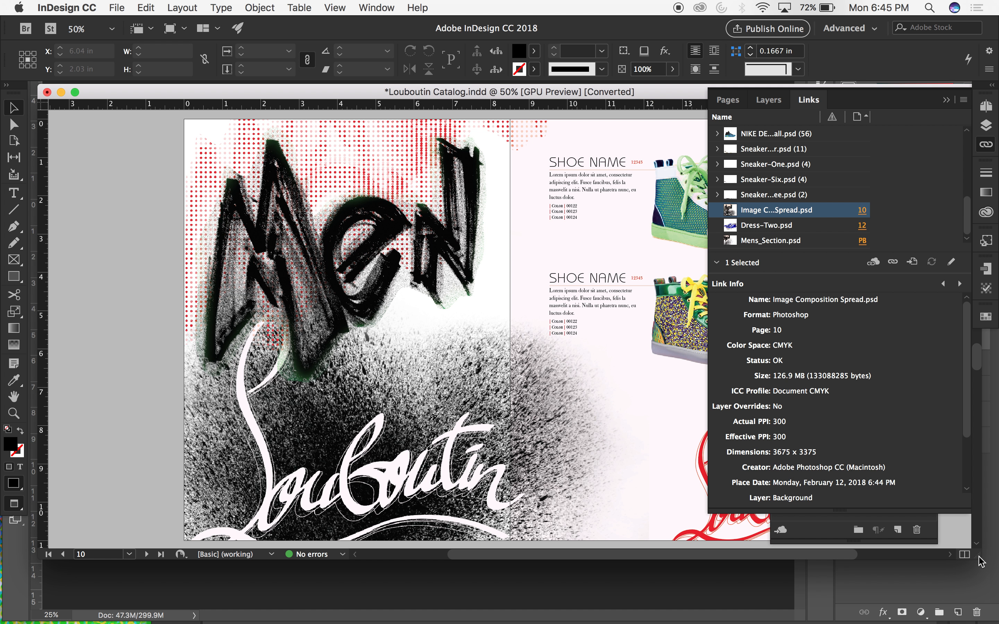
{"action": "left_click_drag", "start_coordinate": [979, 556], "coordinate": [989, 601]}
{"action": "key", "text": "super+minus"}
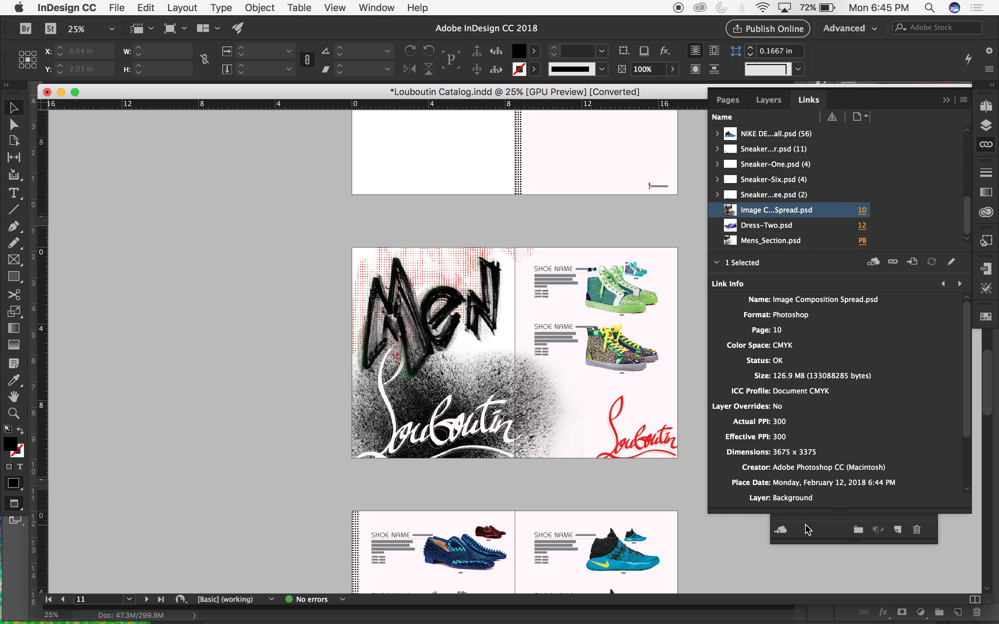
Copy the blue spiked loafer image from the following spread onto the Men artwork and enlarge it to about 8.65 × 5.51 in.
{"action": "scroll", "coordinate": [440, 538], "scroll_direction": "down", "scroll_amount": 2}
{"action": "scroll", "coordinate": [440, 539], "scroll_direction": "down", "scroll_amount": 1}
{"action": "left_click", "coordinate": [454, 516]}
{"action": "key", "text": "super+c"}
{"action": "key", "text": "super+v"}
{"action": "left_click_drag", "start_coordinate": [523, 324], "coordinate": [451, 376]}
{"action": "key", "text": "s"}
{"action": "left_click", "coordinate": [405, 383]}
{"action": "left_click_drag", "start_coordinate": [488, 325], "coordinate": [558, 271]}
{"action": "key", "text": "v"}
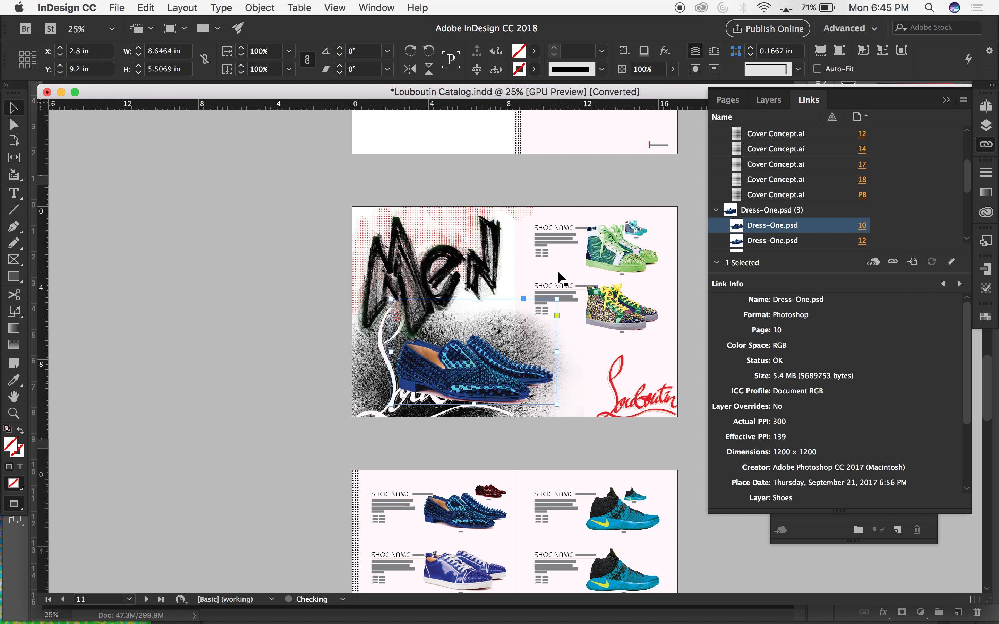
Nudge the enlarged blue loafer slightly right over the splatter, centring its frame at about X 6.65 in, Y 7.58 in.
{"action": "key", "text": "shift+Down"}
{"action": "key", "text": "shift+Left"}
{"action": "key", "text": "shift+Left"}
{"action": "key", "text": "shift+Left"}
{"action": "key", "text": "shift+Down"}
{"action": "key", "text": "shift+Right"}
{"action": "key", "text": "shift+Right"}
{"action": "key", "text": "shift+Right"}
{"action": "key", "text": "shift+Up"}
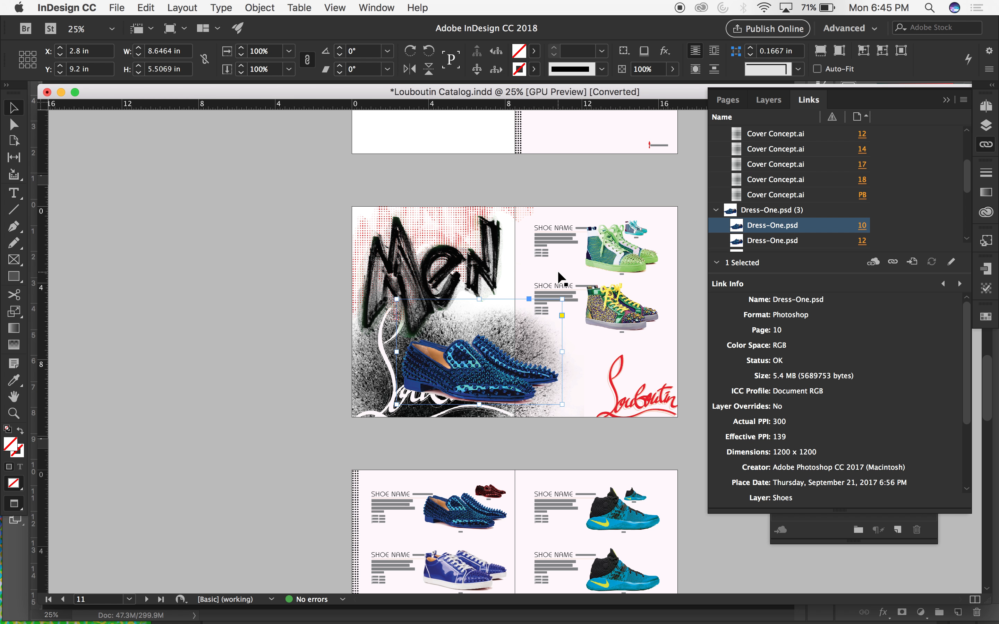
{"action": "left_click", "coordinate": [254, 361]}
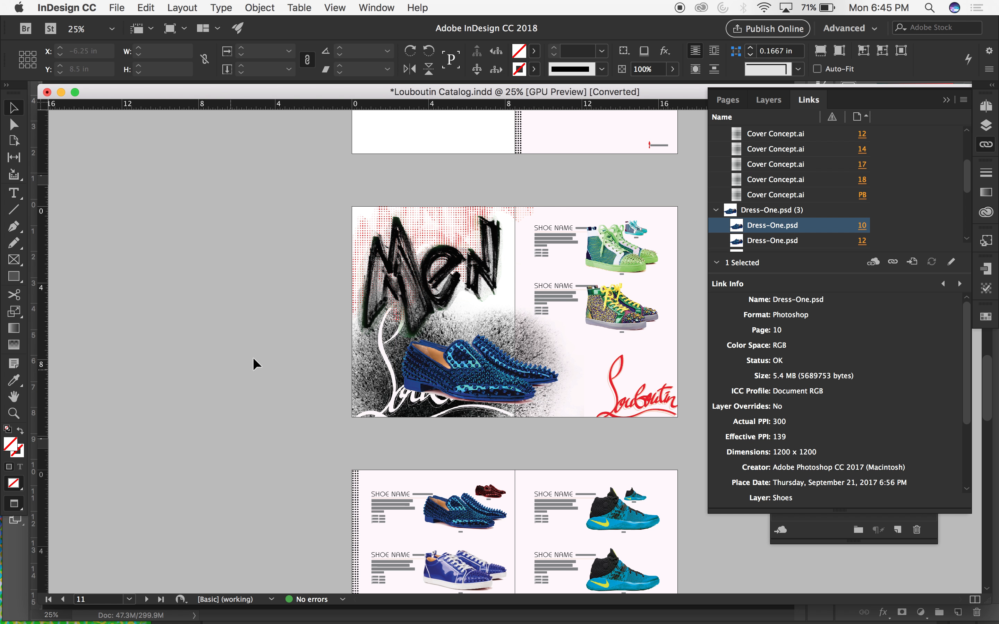
Try the red Group 2 and green Group 1 layer variants on the large loafer, and restore the blue Group 3 version.
{"action": "left_click", "coordinate": [512, 369]}
{"action": "left_click", "coordinate": [276, 7]}
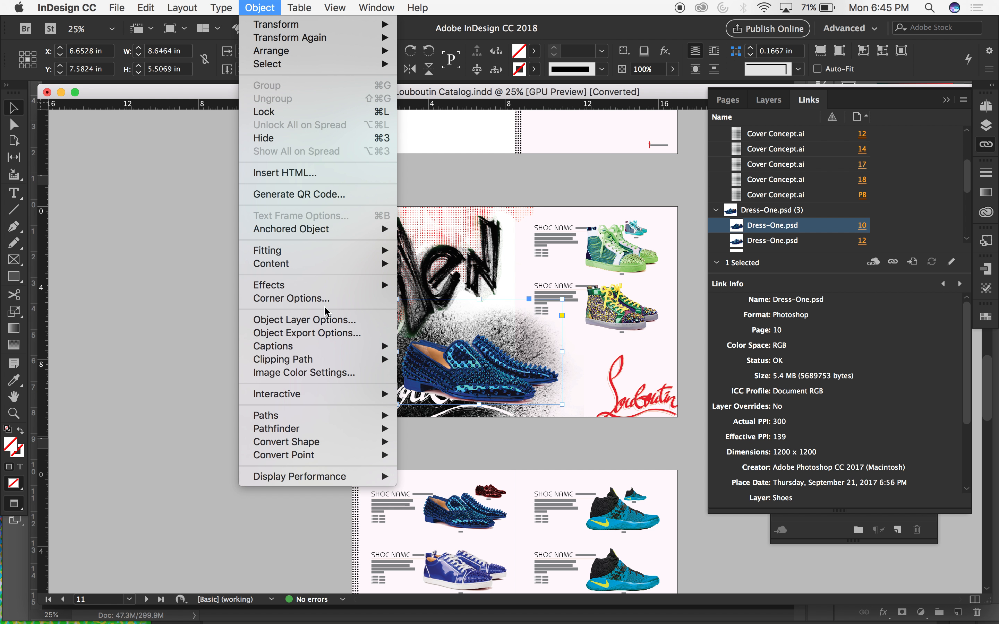
{"action": "left_click", "coordinate": [322, 319]}
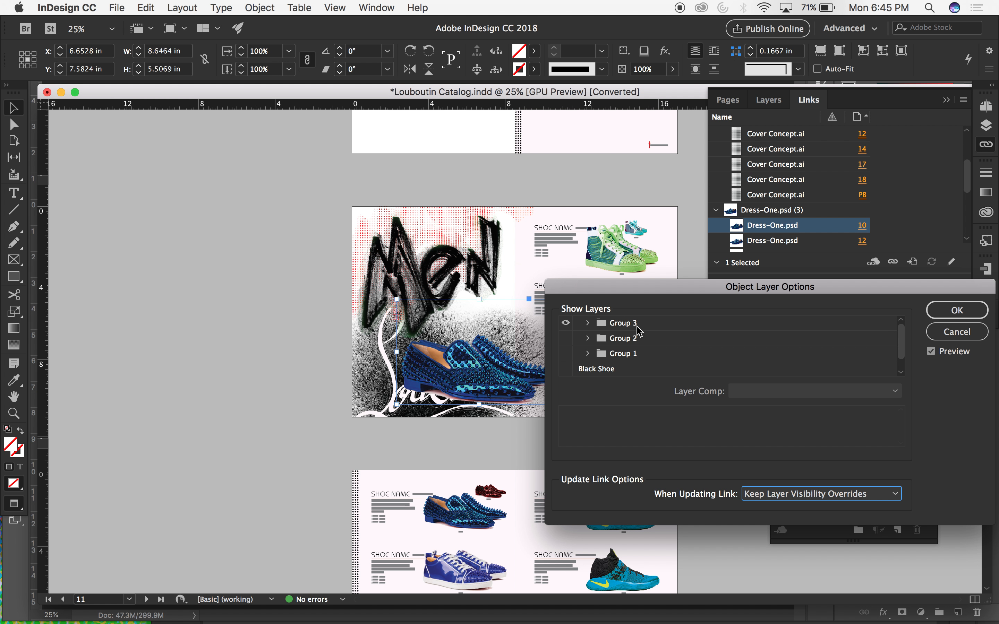
{"action": "left_click", "coordinate": [566, 322]}
{"action": "left_click", "coordinate": [565, 338]}
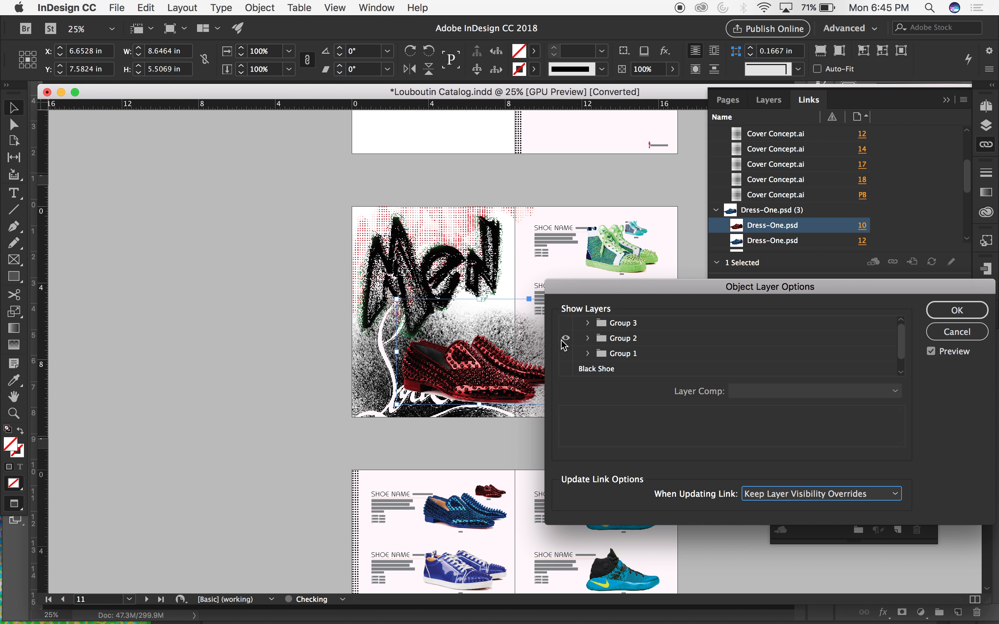
{"action": "left_click", "coordinate": [566, 338]}
{"action": "left_click", "coordinate": [566, 354]}
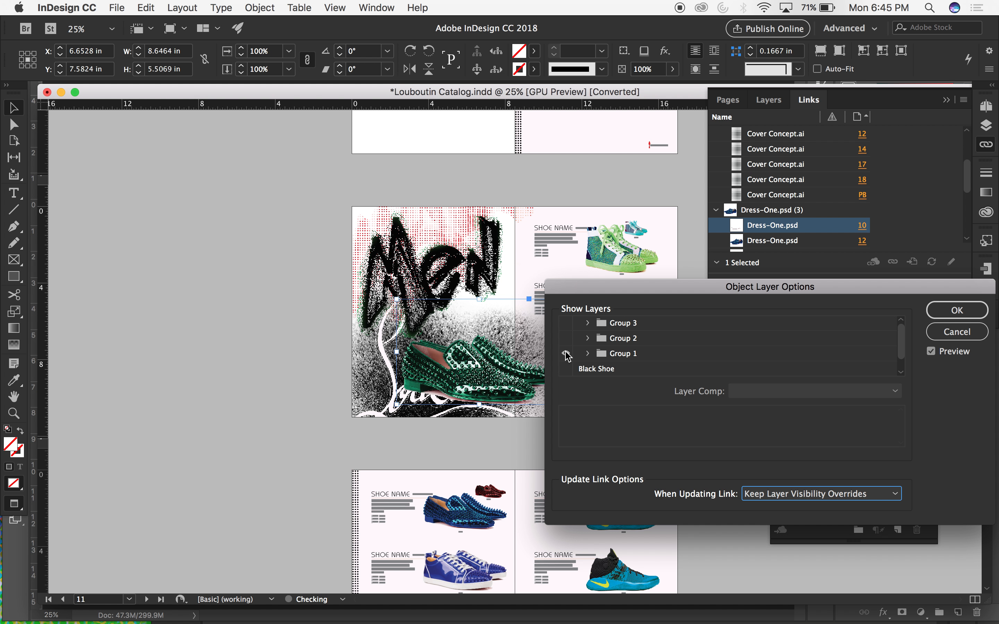
{"action": "left_click", "coordinate": [566, 323]}
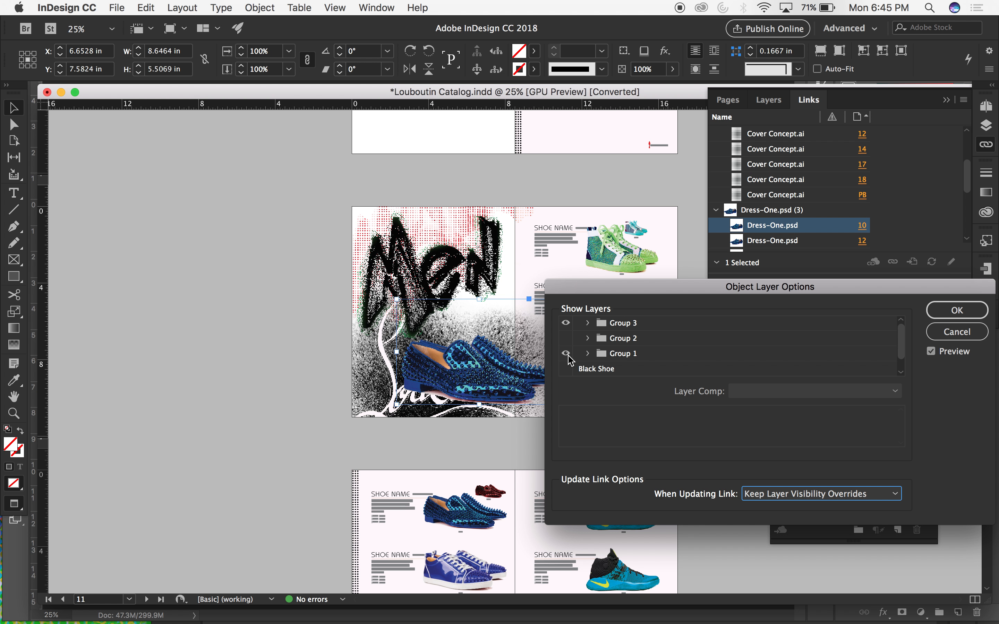
{"action": "left_click", "coordinate": [567, 354]}
{"action": "left_click", "coordinate": [957, 311]}
{"action": "left_click", "coordinate": [251, 288]}
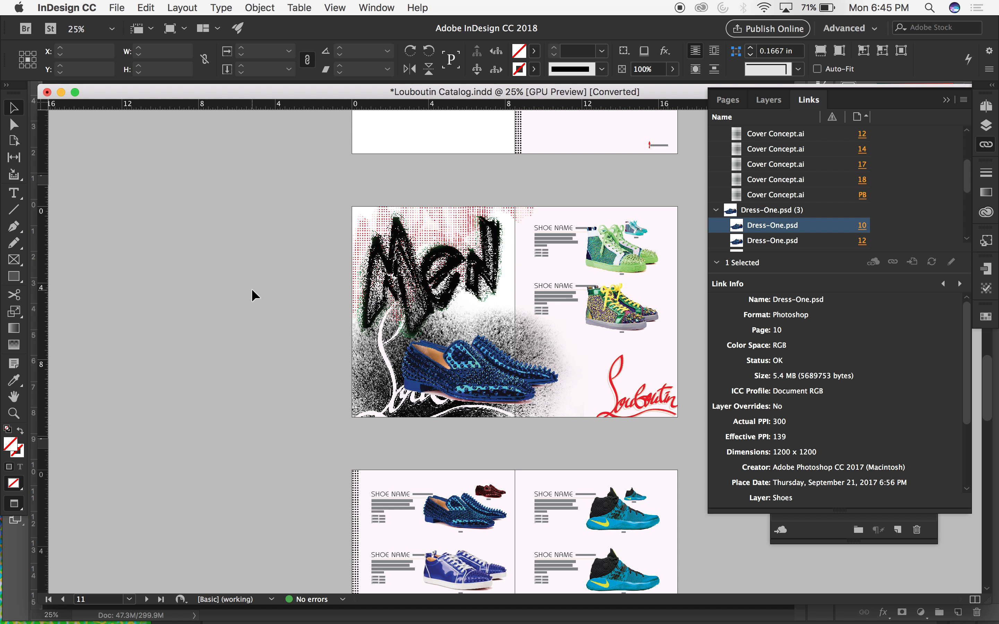
Examine the Men spread at 50%, checking how the large loafer sits over the script and where the composition image's frame ends.
{"action": "key", "text": "super+equal"}
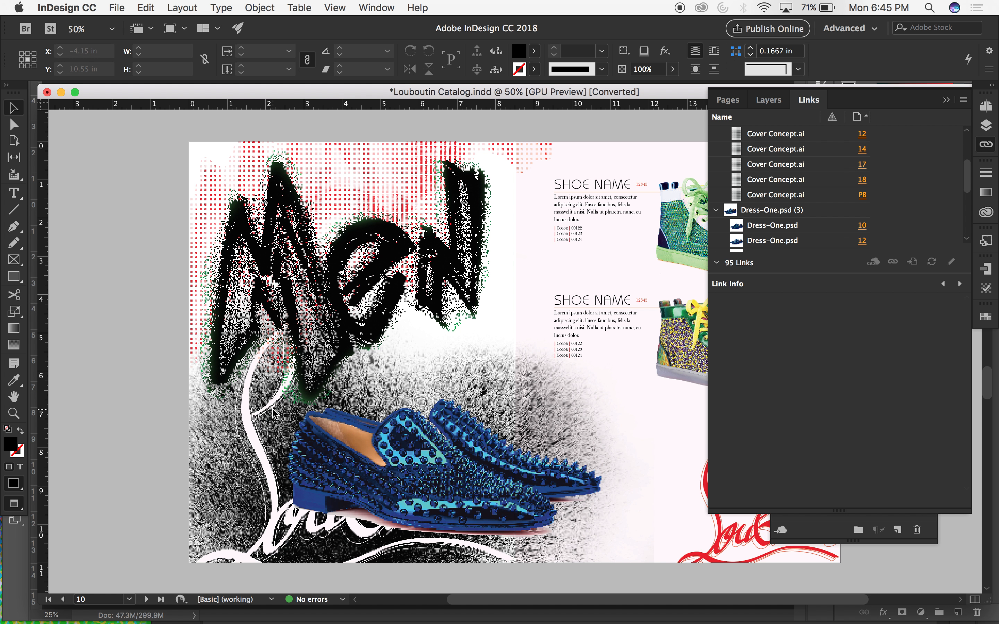
{"action": "scroll", "coordinate": [273, 413], "scroll_direction": "right", "scroll_amount": 5}
{"action": "scroll", "coordinate": [274, 413], "scroll_direction": "down", "scroll_amount": 3}
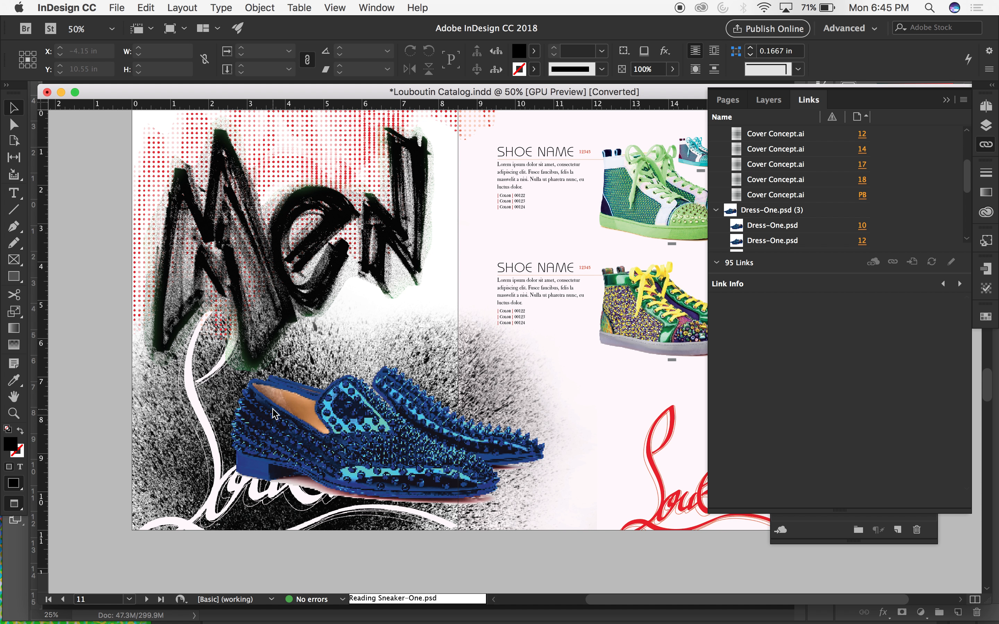
{"action": "scroll", "coordinate": [273, 412], "scroll_direction": "up", "scroll_amount": 1}
{"action": "scroll", "coordinate": [273, 413], "scroll_direction": "right", "scroll_amount": 1}
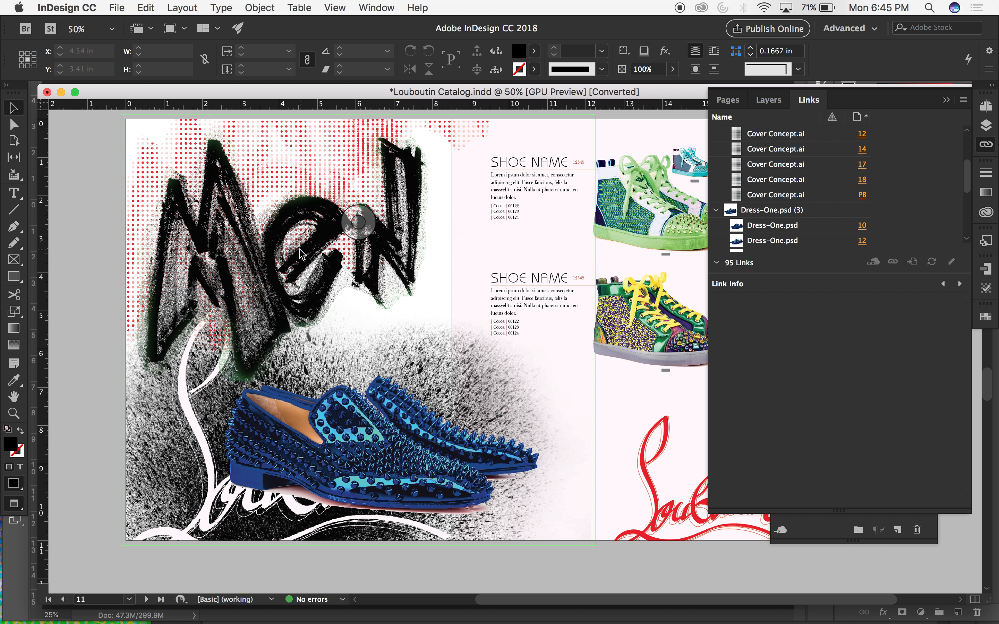
{"action": "left_click", "coordinate": [356, 212]}
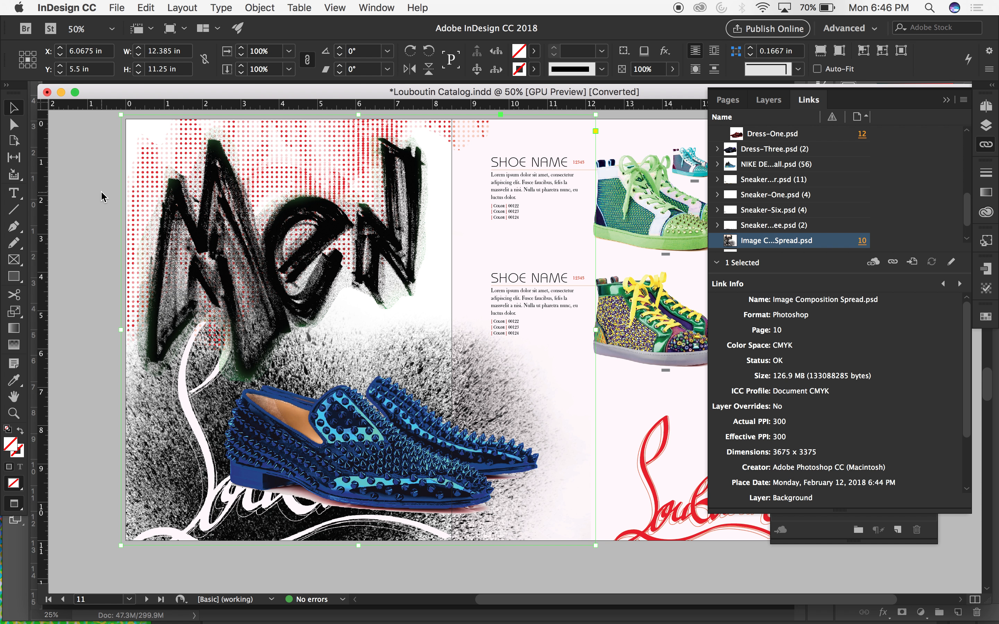
{"action": "scroll", "coordinate": [101, 190], "scroll_direction": "up", "scroll_amount": 3}
{"action": "left_click", "coordinate": [87, 152]}
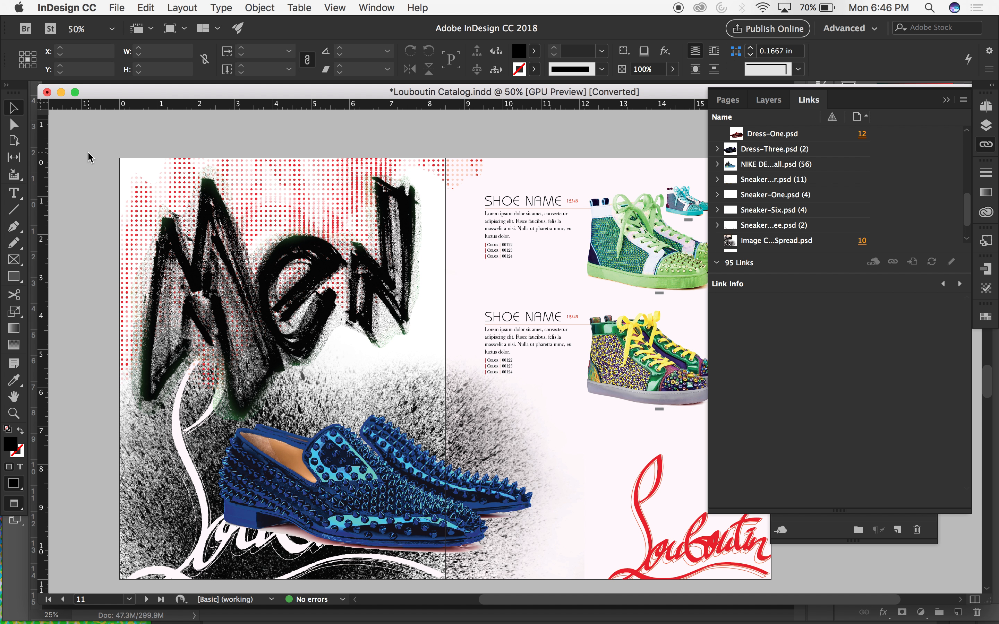
Extend the facing page's pale pink background frame across the Men page, making it 17.25 in wide.
{"action": "left_click", "coordinate": [570, 162]}
{"action": "left_click", "coordinate": [636, 159]}
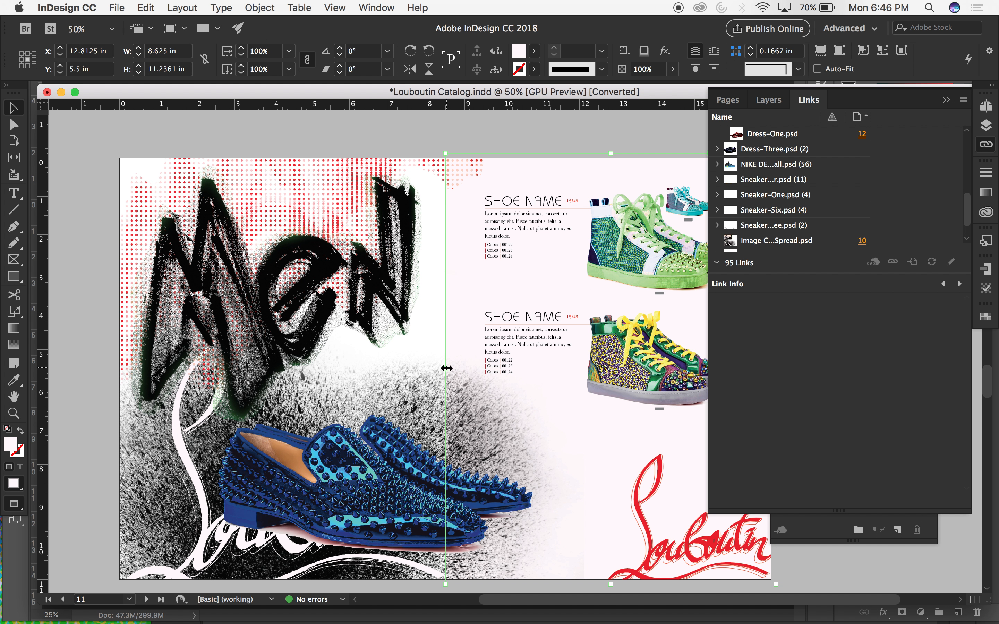
{"action": "left_click_drag", "start_coordinate": [446, 368], "coordinate": [109, 353]}
{"action": "left_click", "coordinate": [57, 274]}
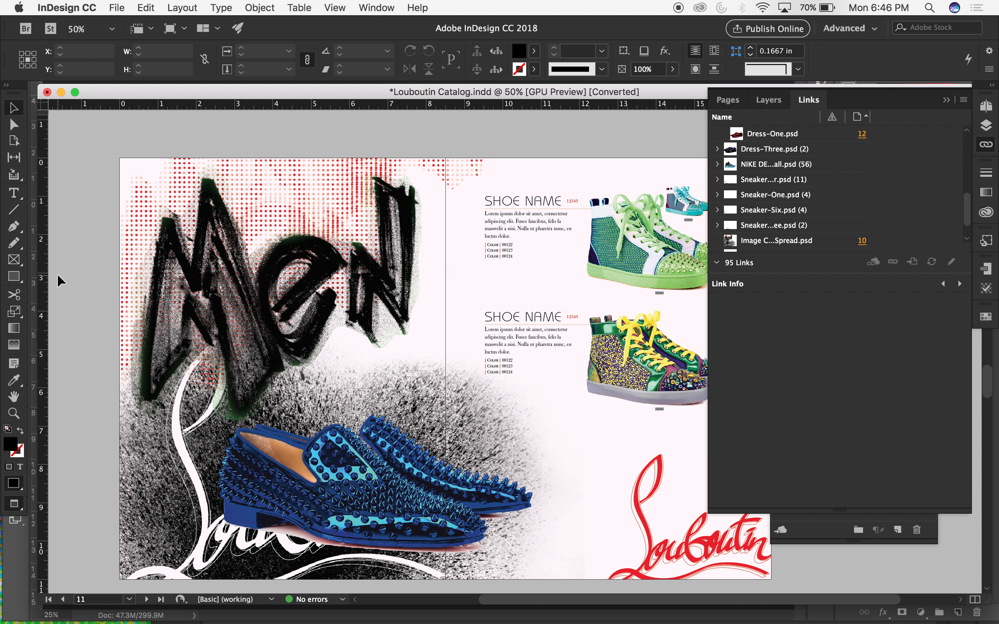
Undo and reapply the pink background extension to compare the Men page without and with the tint, and review the spread at 25% and 50%.
{"action": "scroll", "coordinate": [56, 274], "scroll_direction": "down", "scroll_amount": 2}
{"action": "scroll", "coordinate": [57, 274], "scroll_direction": "right", "scroll_amount": 1}
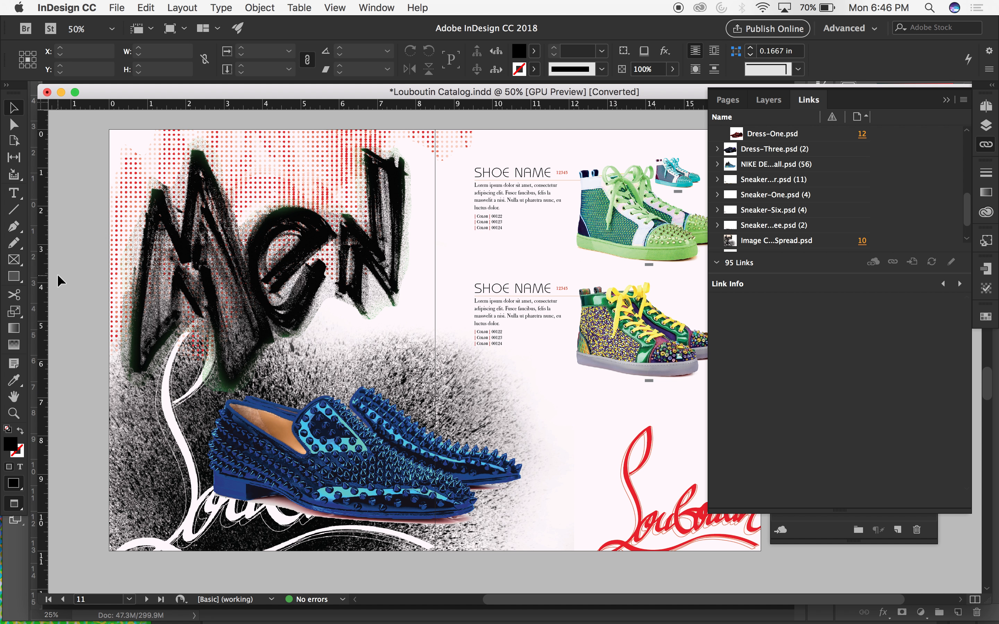
{"action": "key", "text": "super+z"}
{"action": "key", "text": "super+z"}
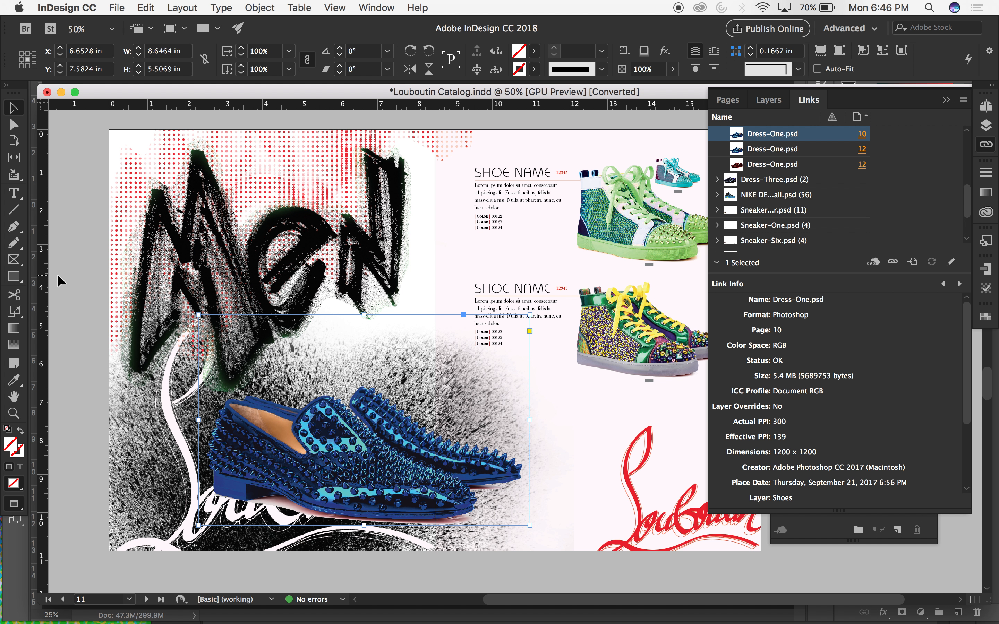
{"action": "key", "text": "super+z"}
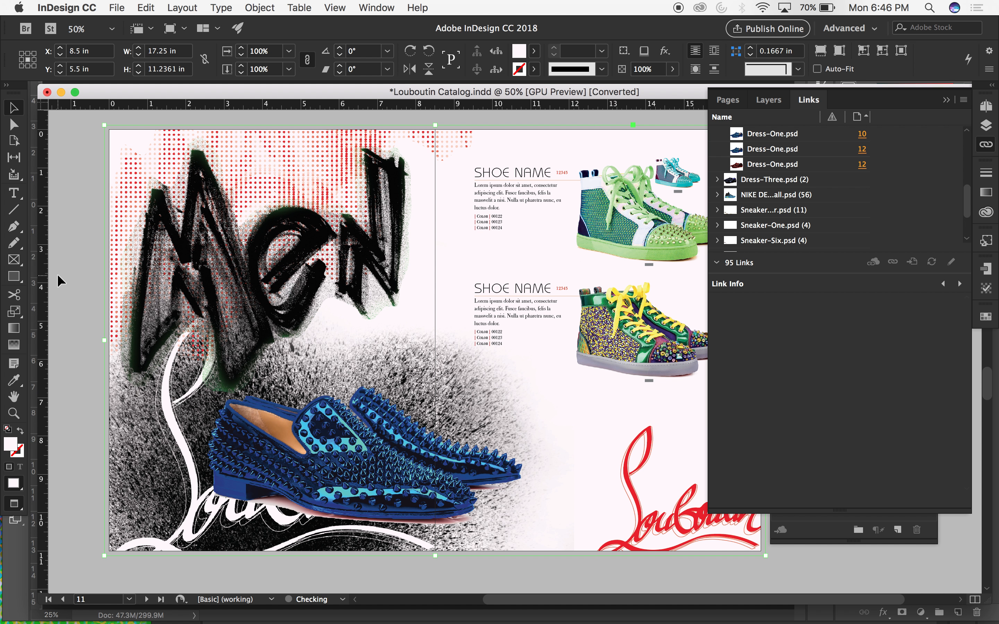
{"action": "left_click", "coordinate": [83, 303]}
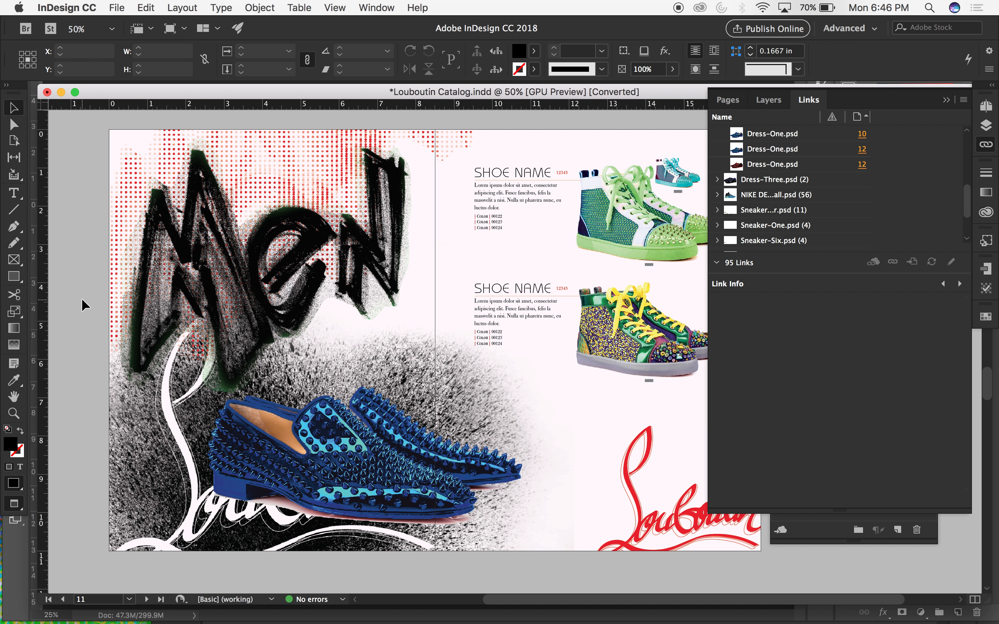
{"action": "key", "text": "super+minus"}
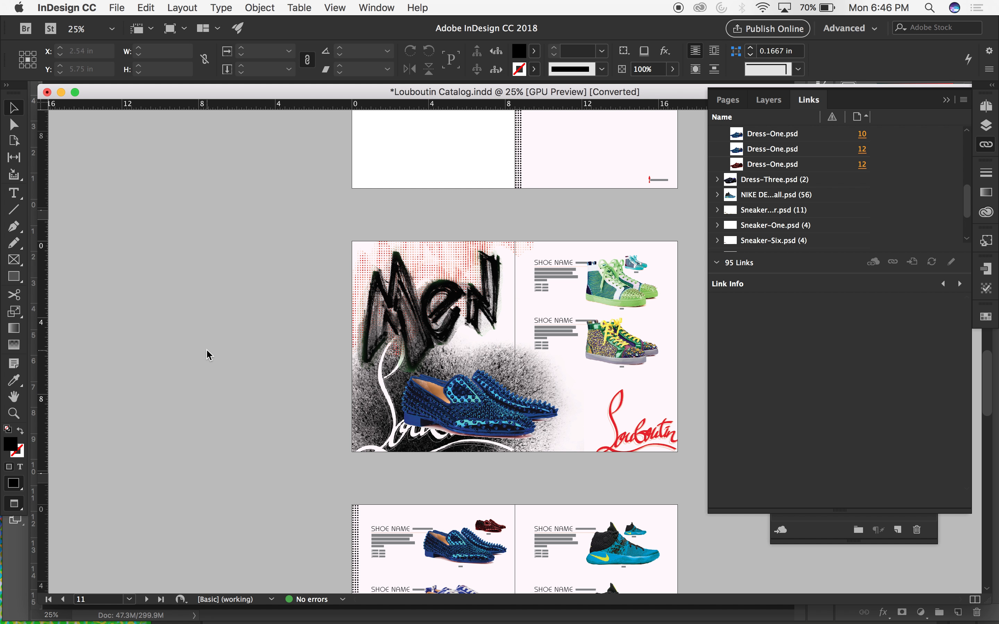
{"action": "key", "text": "super+equal"}
{"action": "scroll", "coordinate": [206, 346], "scroll_direction": "right", "scroll_amount": 3}
{"action": "scroll", "coordinate": [206, 346], "scroll_direction": "up", "scroll_amount": 1}
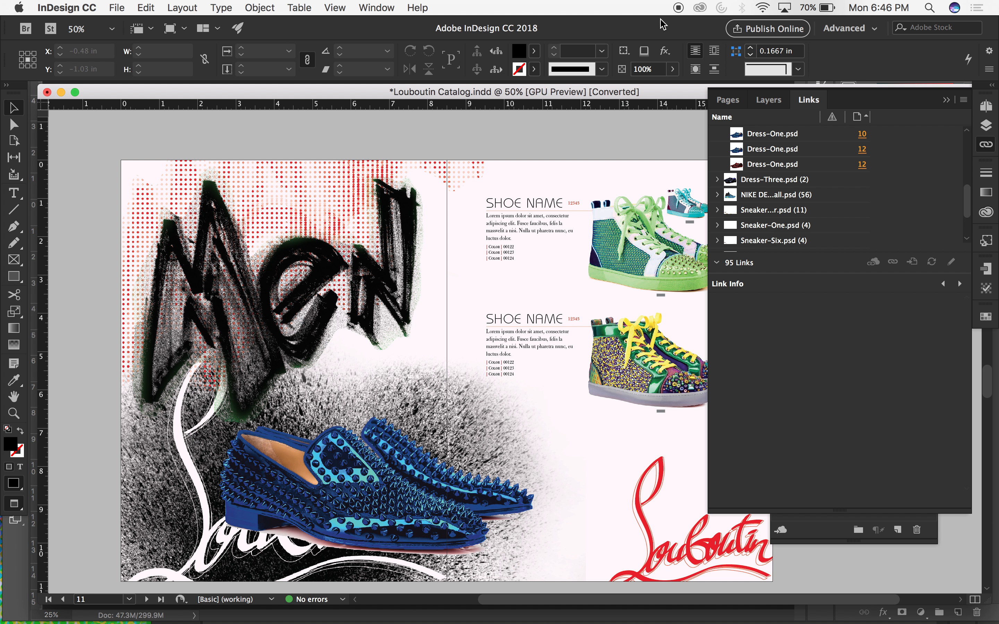